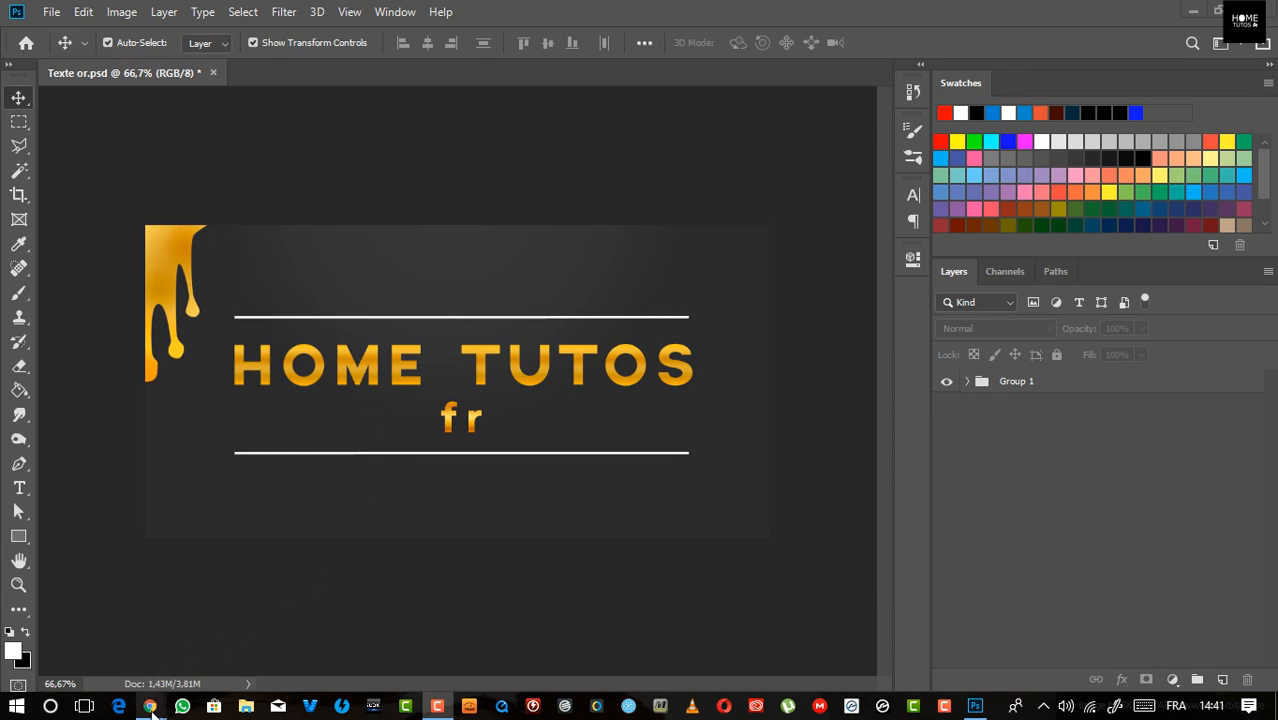
Step: Switch to Chrome and look through the announcements and member posts in the Home Tutos fr Facebook group
mouse_move(150, 706)
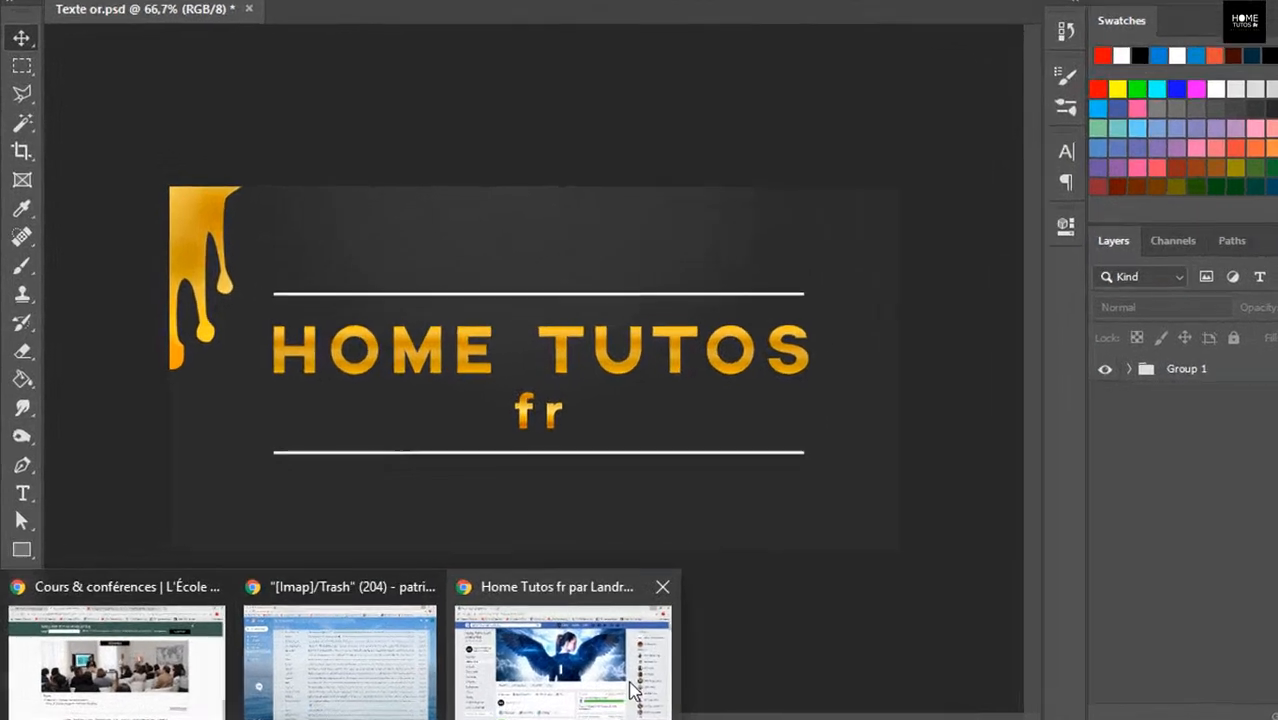
left_click(632, 688)
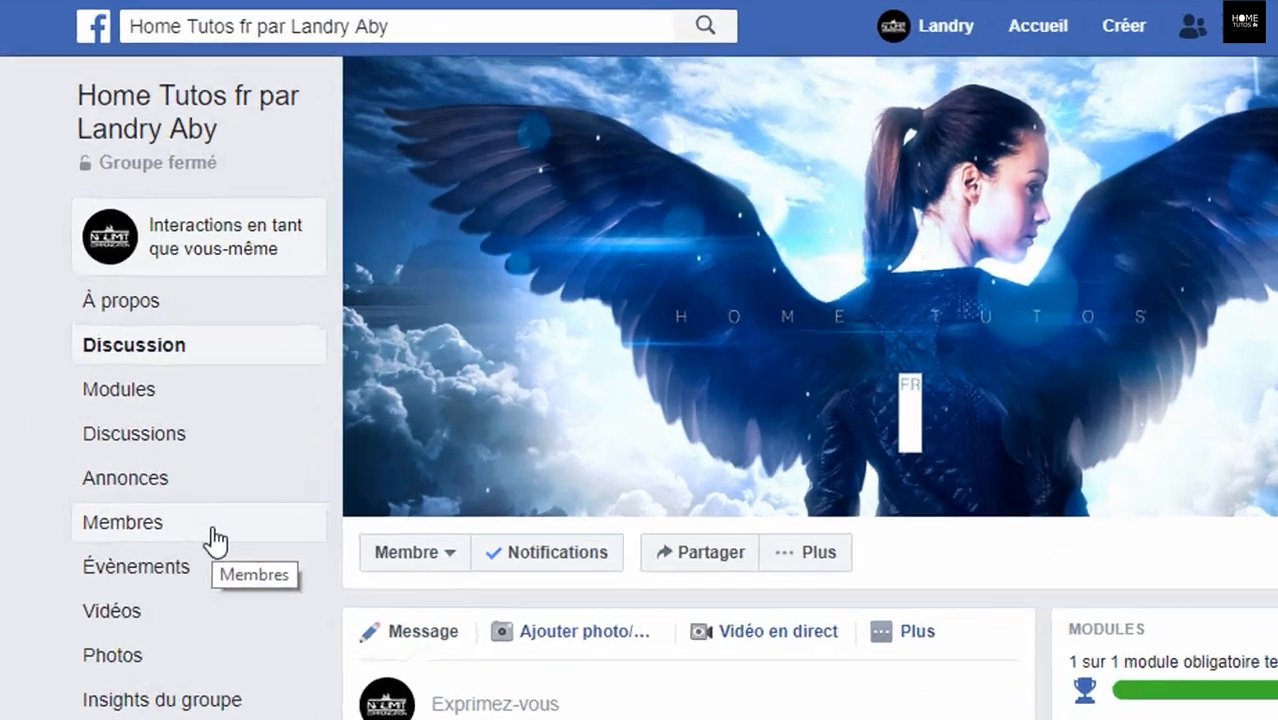
scroll(710, 706, "down", 10)
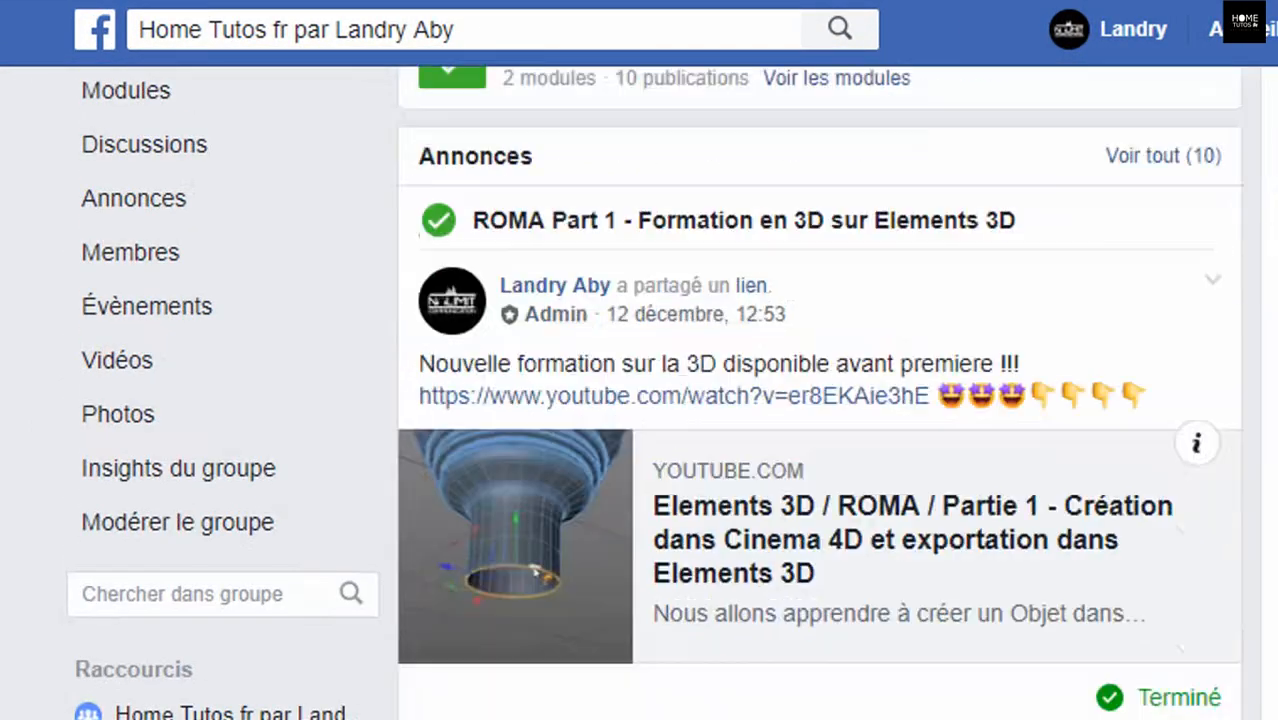
scroll(710, 706, "down", 15)
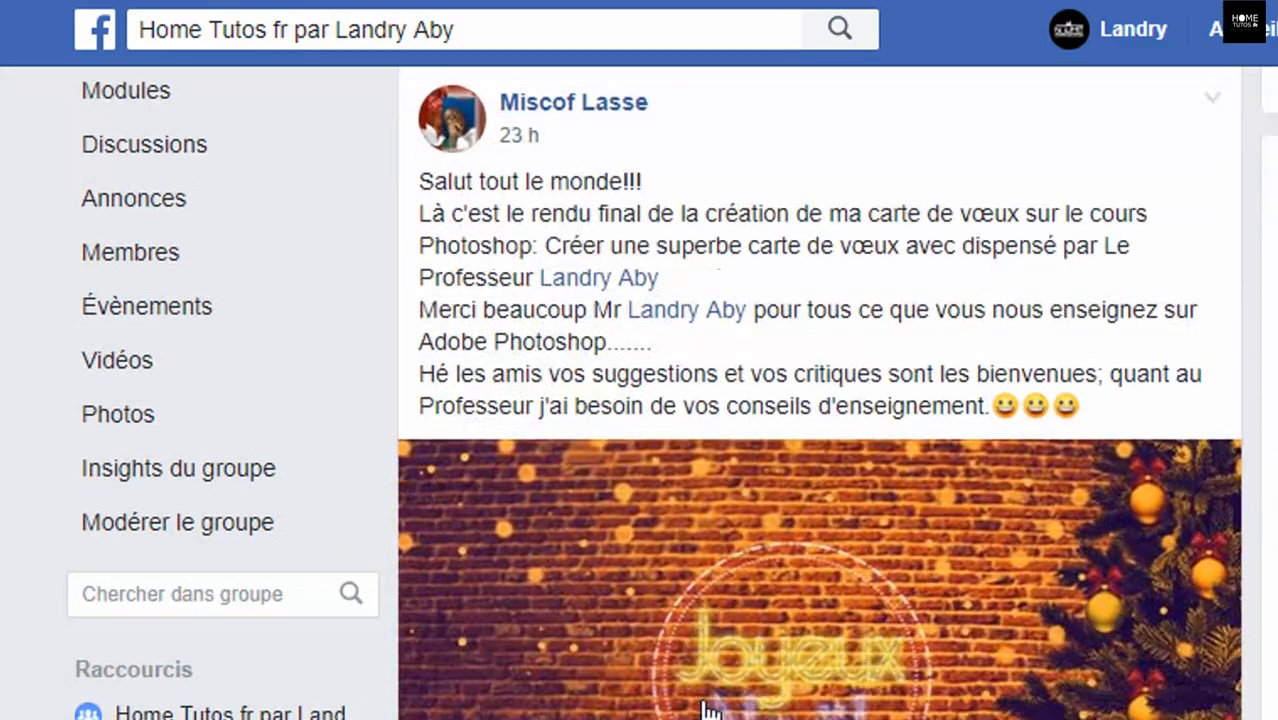
scroll(780, 672, "down", 10)
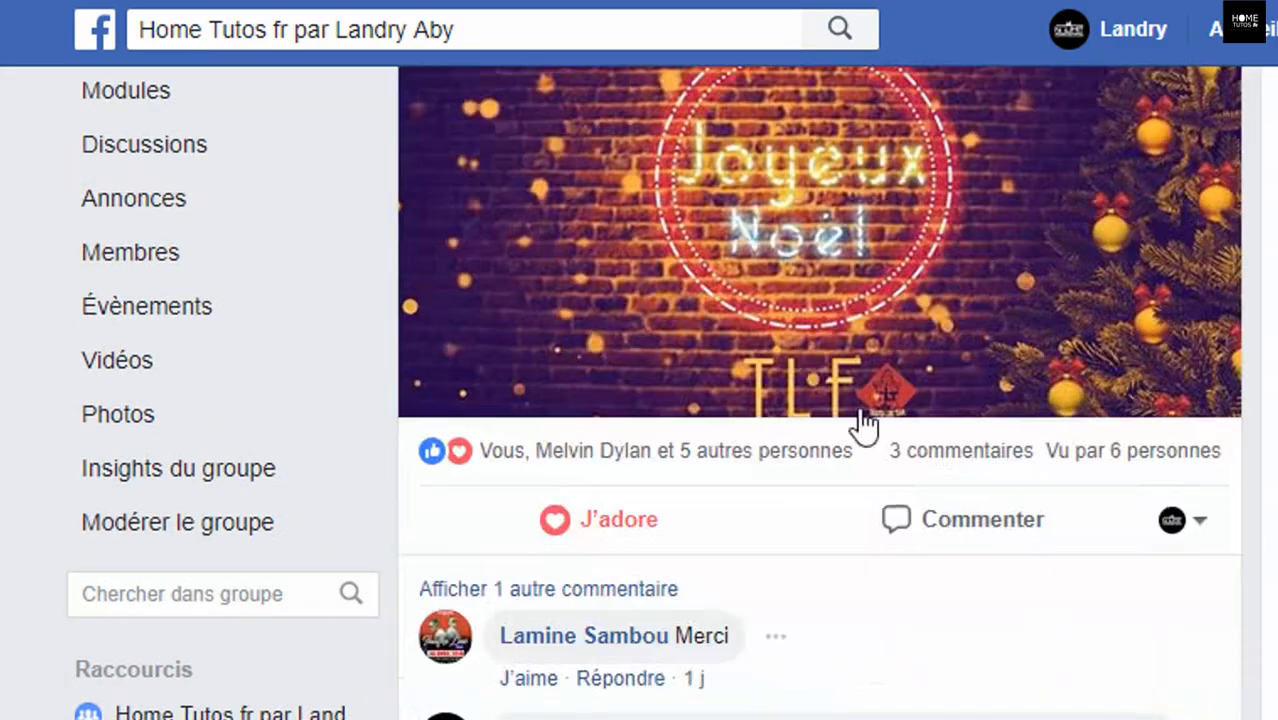
scroll(858, 360, "down", 10)
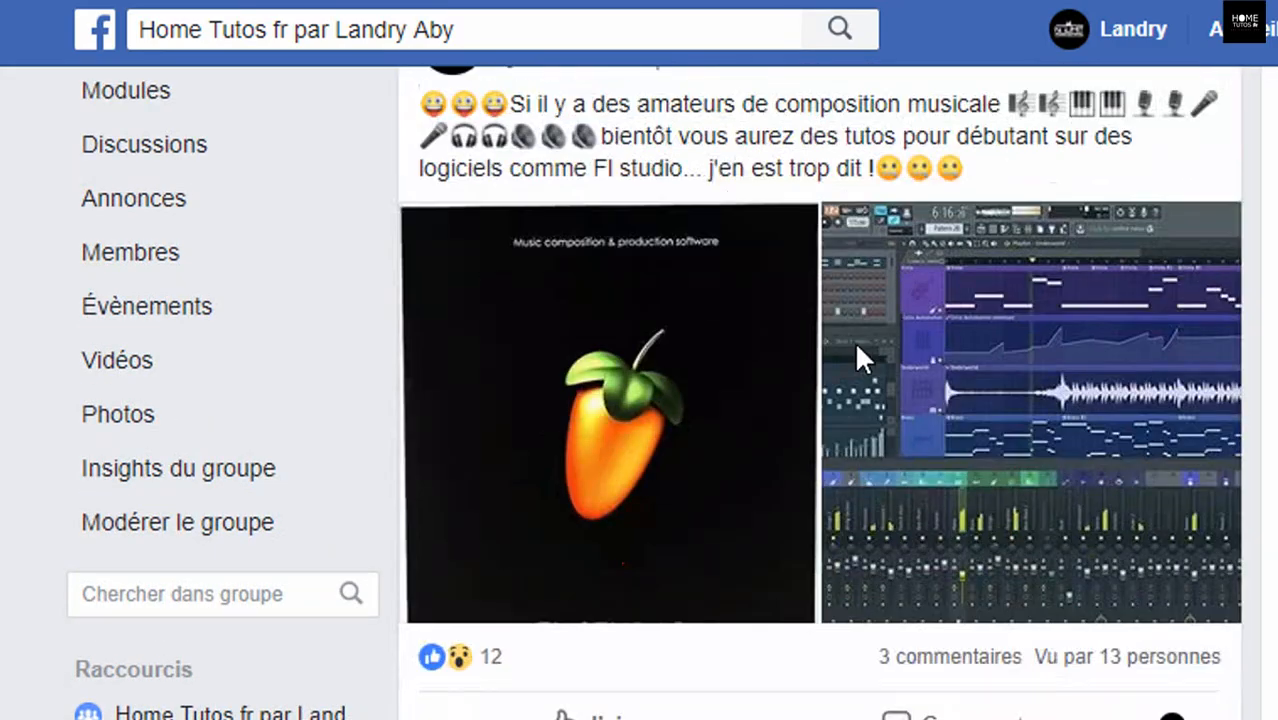
scroll(930, 415, "down", 12)
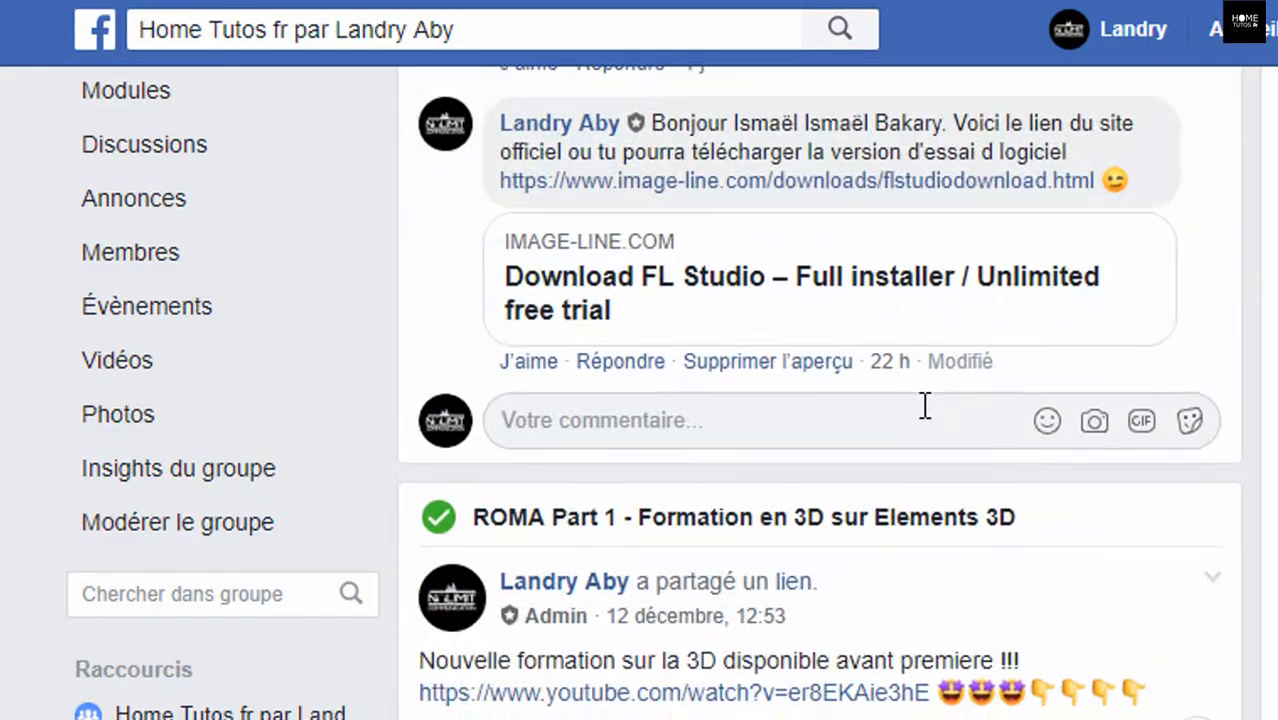
scroll(838, 690, "down", 10)
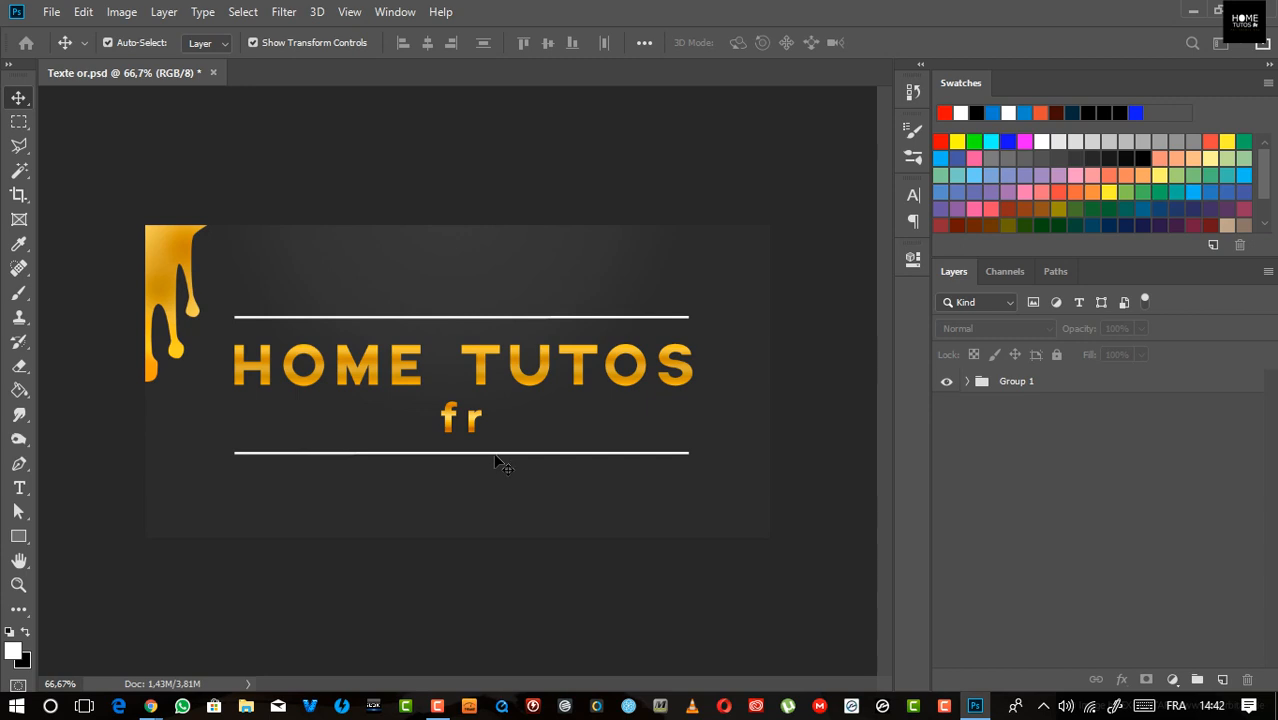
Step: Switch back to Photoshop, begin a new document and name it "Texte or"
key("ctrl+n")
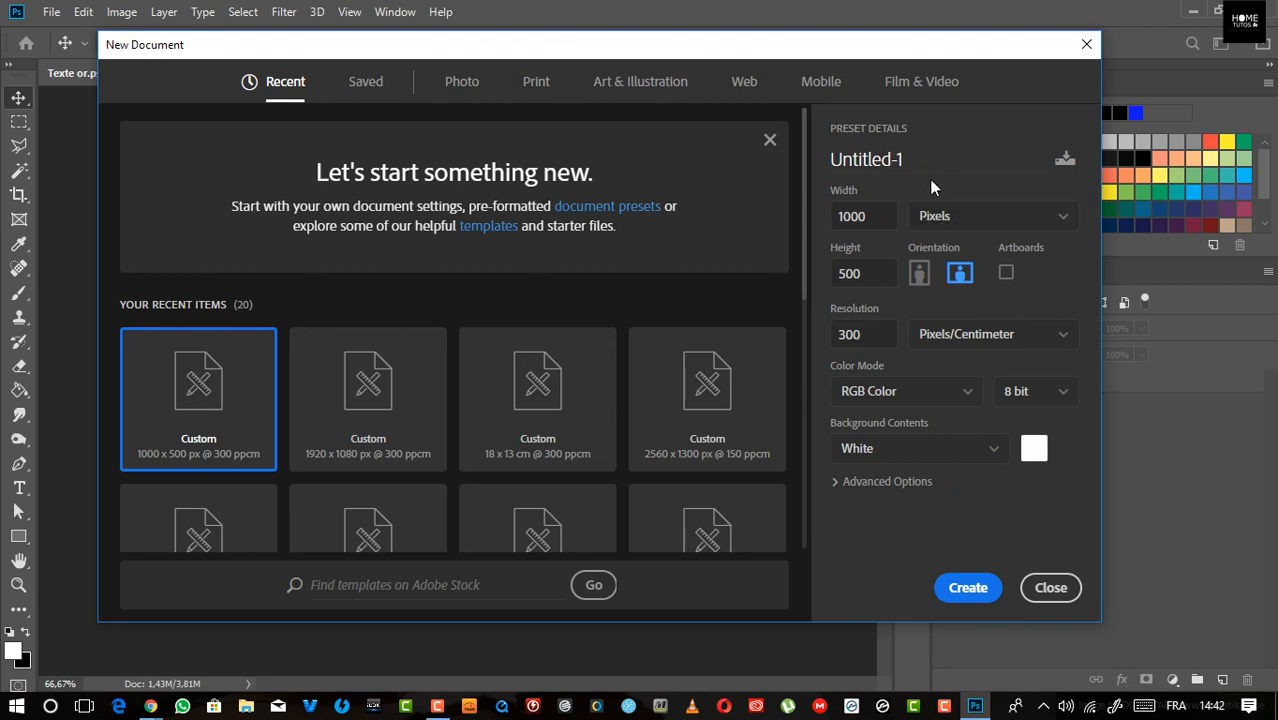
left_click_drag(916, 164, 779, 157)
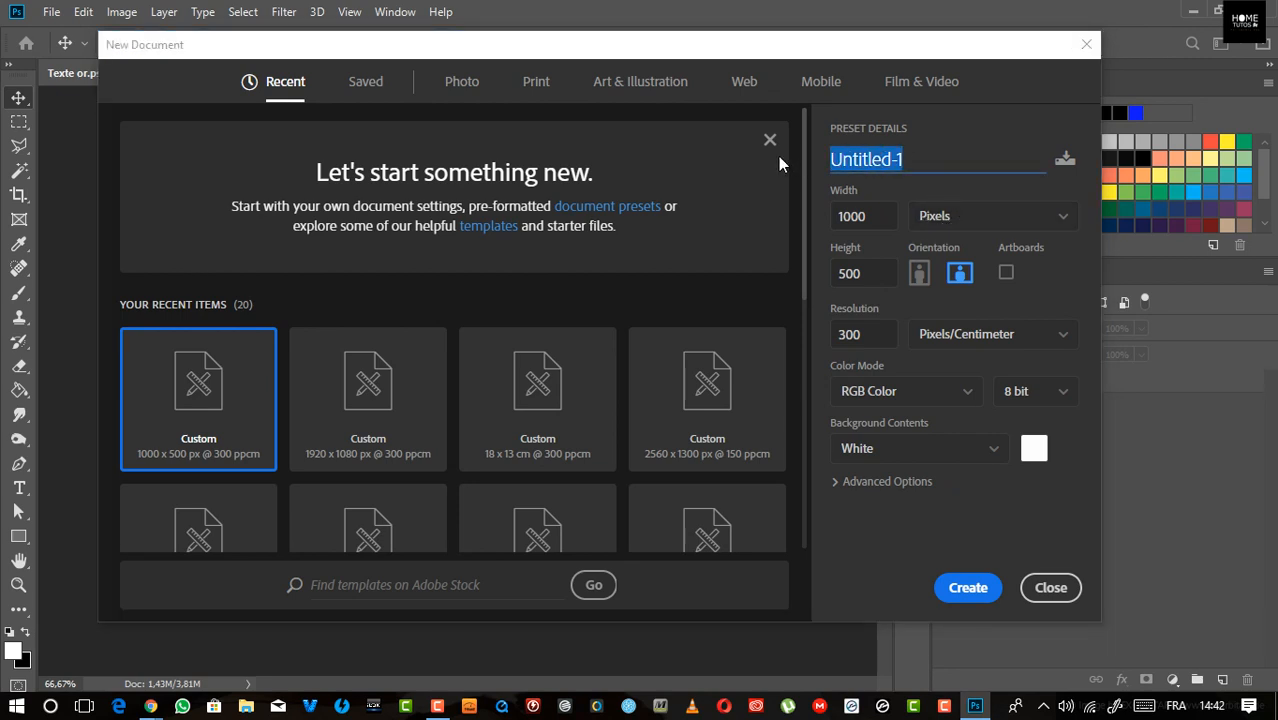
type("Texte ")
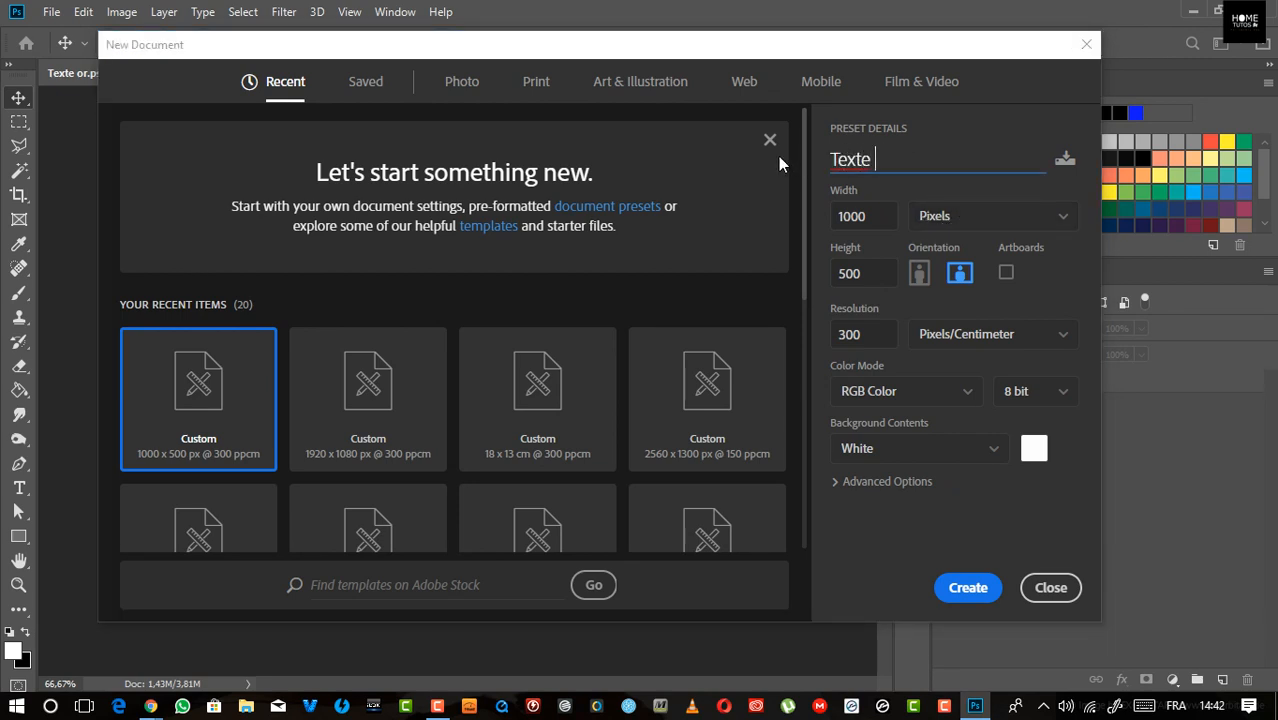
type("or")
left_click(413, 48)
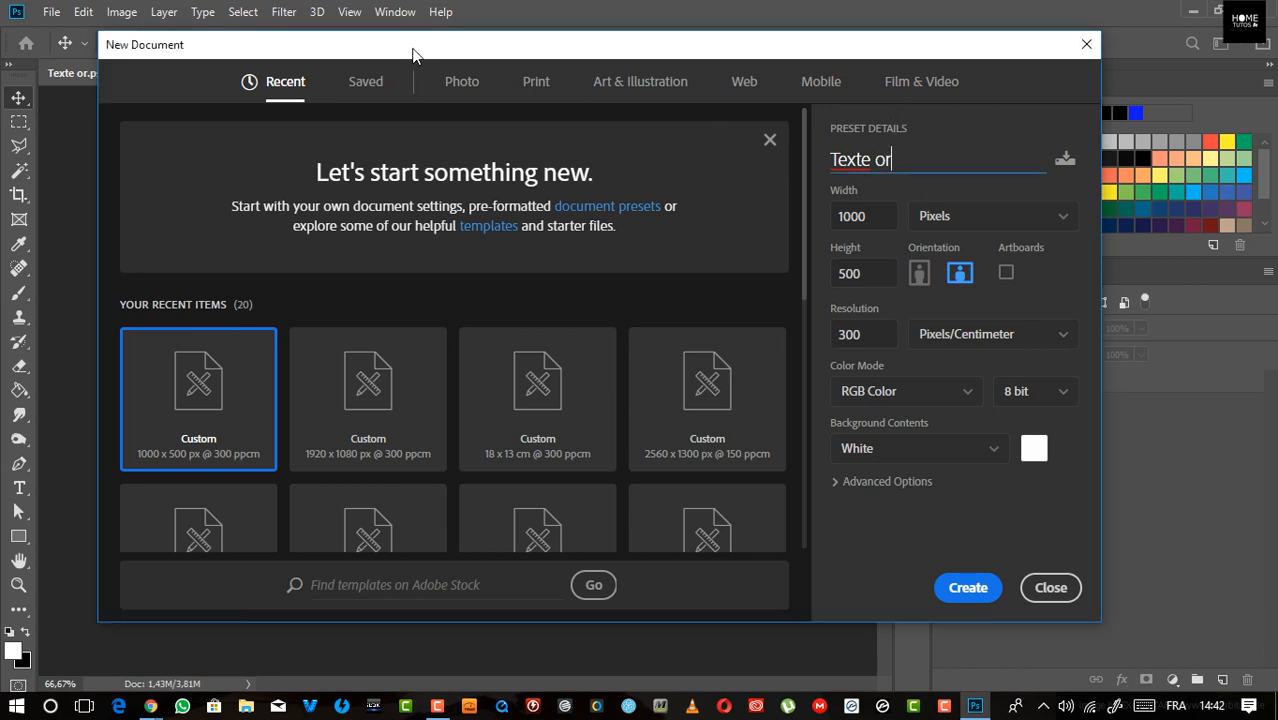
left_click_drag(413, 55, 410, 35)
Step: Specify a landscape size of 1000 x 500 pixels and a resolution of 300 pixels/centimeter for the new document
left_click(970, 198)
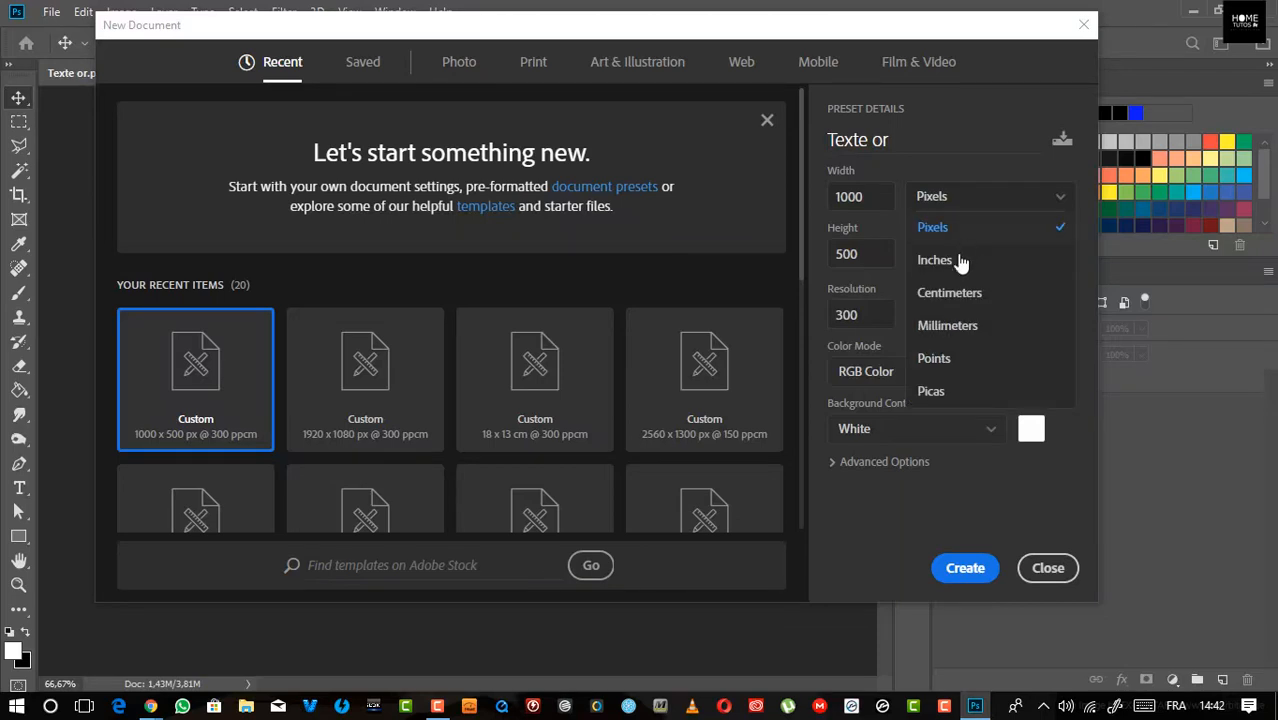
left_click(945, 228)
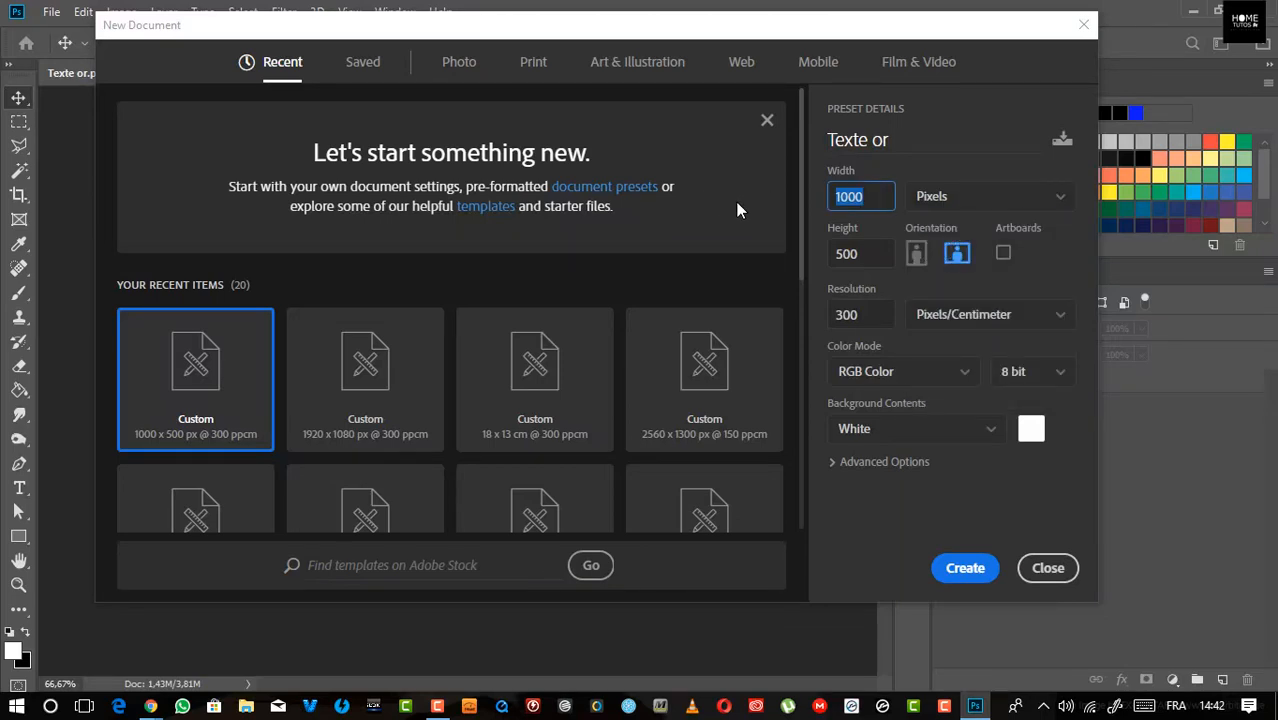
left_click(866, 256)
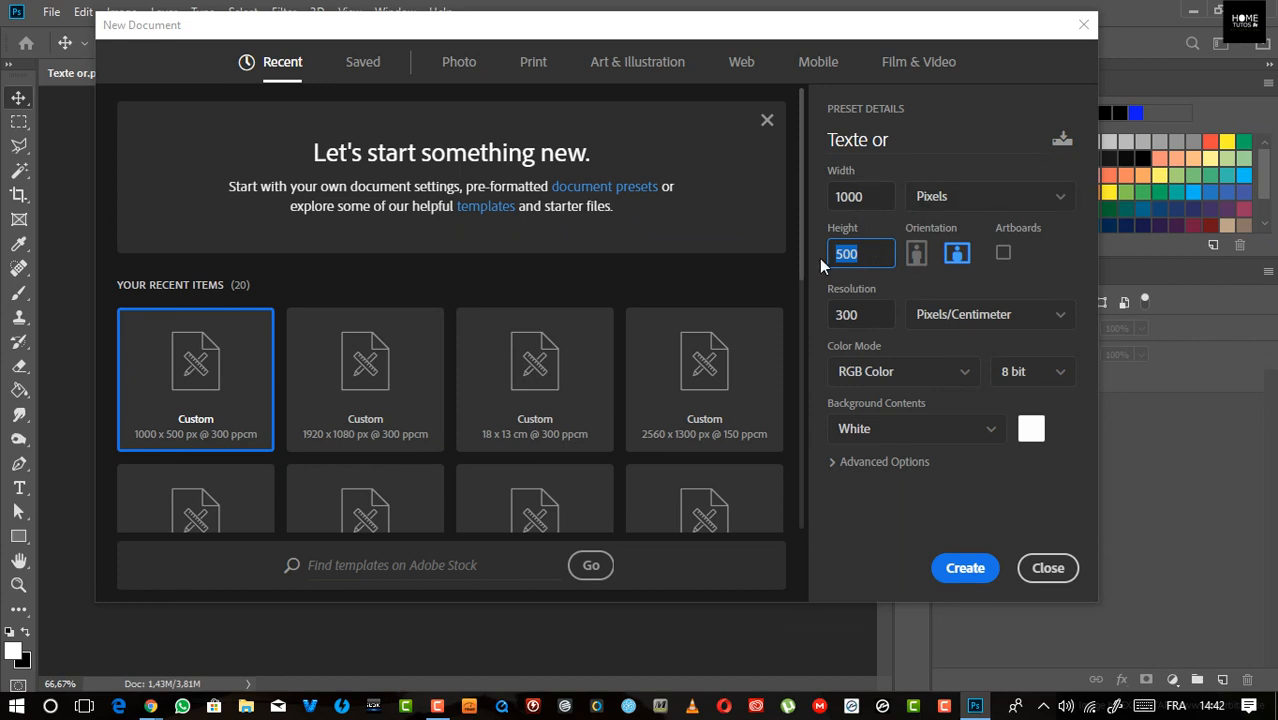
left_click(957, 256)
left_click(998, 326)
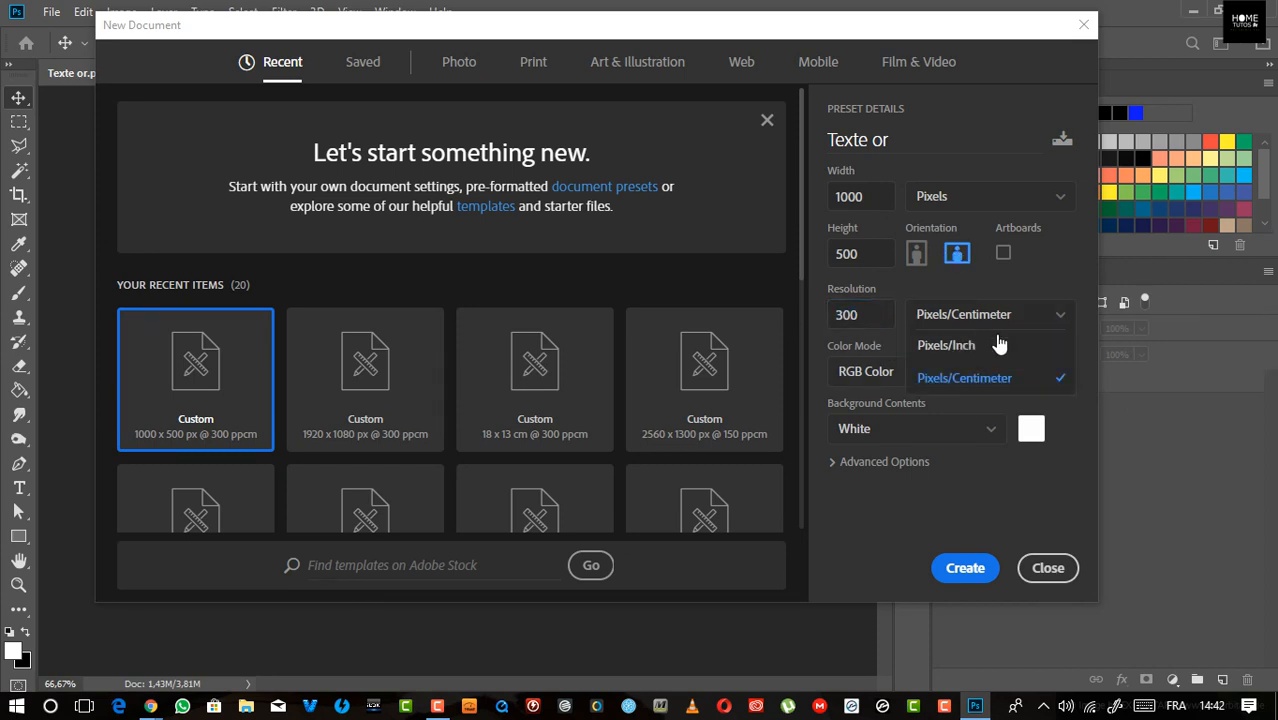
left_click(995, 376)
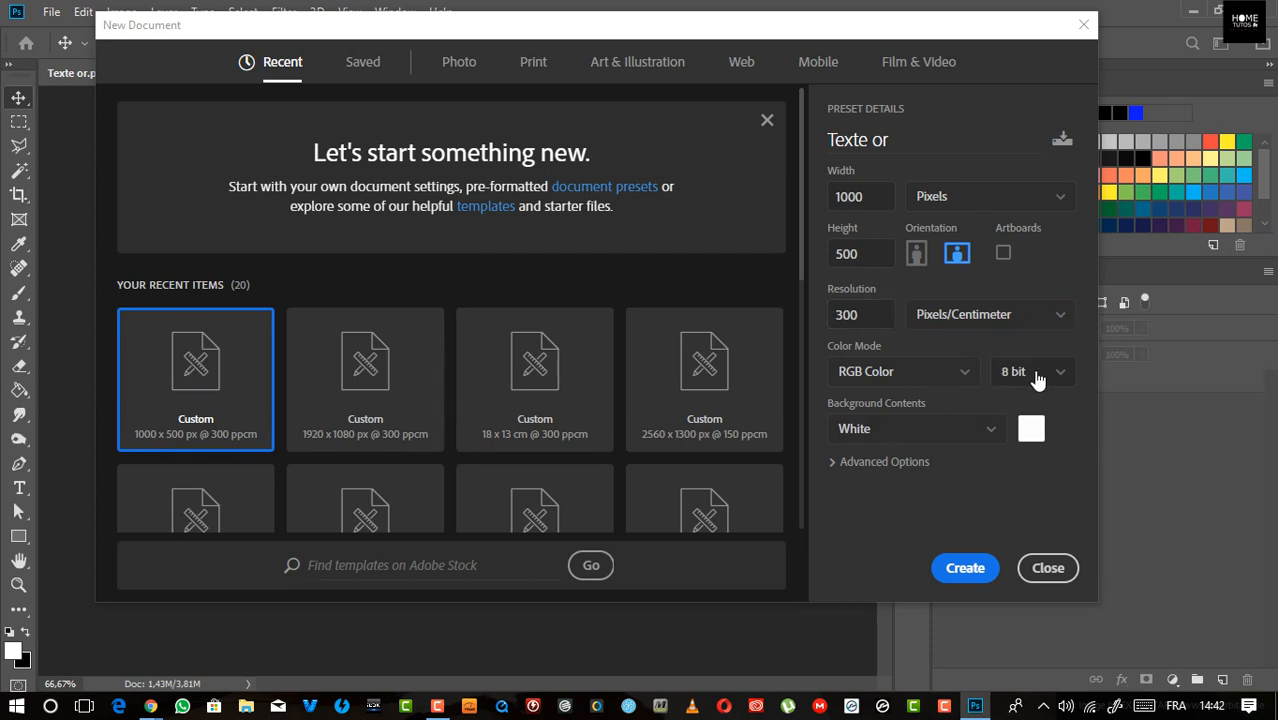
Step: Create the document in RGB Color, 8 bit, with white background contents
left_click(1036, 372)
left_click(1003, 346)
left_click(902, 371)
left_click(982, 460)
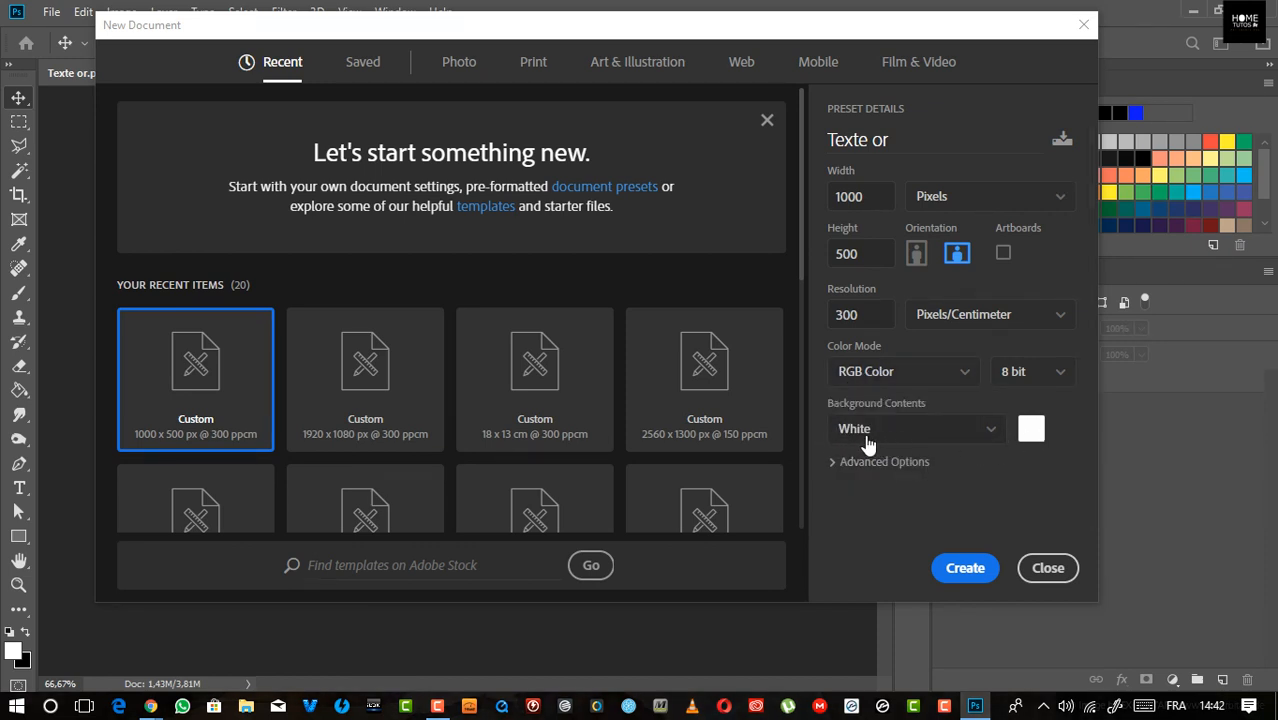
left_click(962, 568)
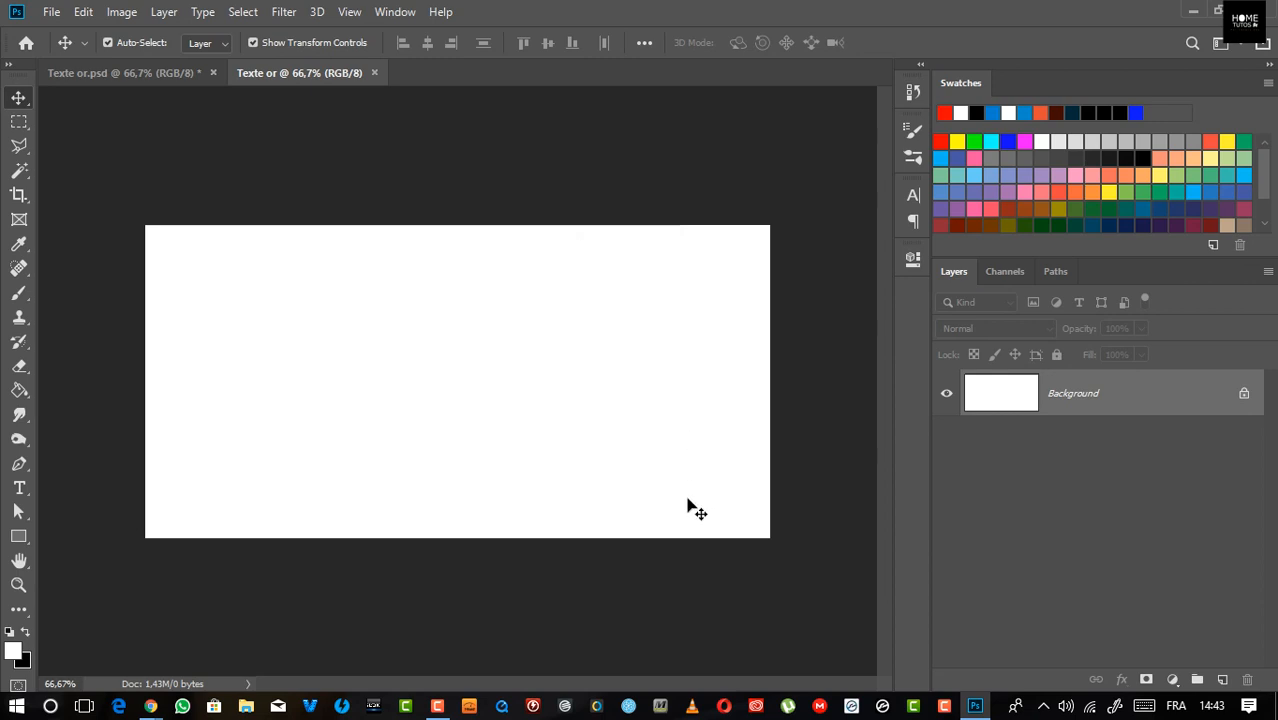
Step: Add an empty layer above the background and activate the Paint Bucket tool
left_click(1222, 680)
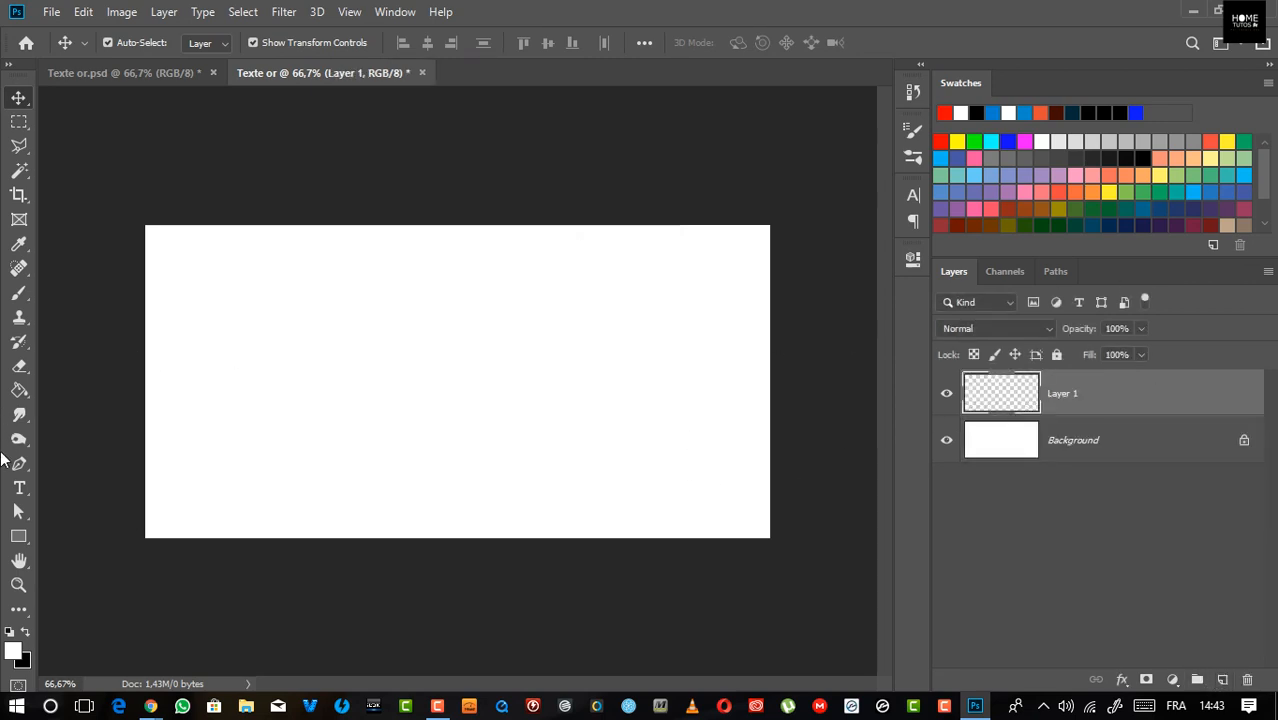
left_click(20, 392)
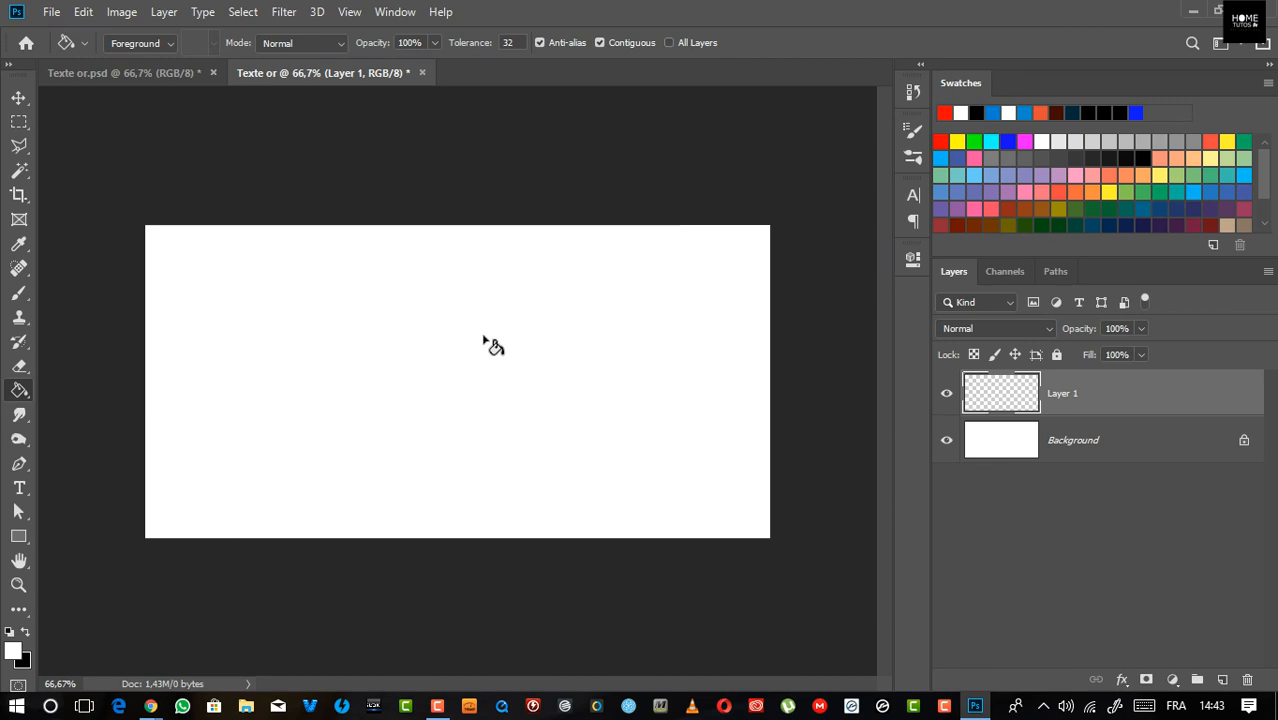
Step: Try the Paint Bucket on the new layer by filling it with red, then with blue
left_click(941, 140)
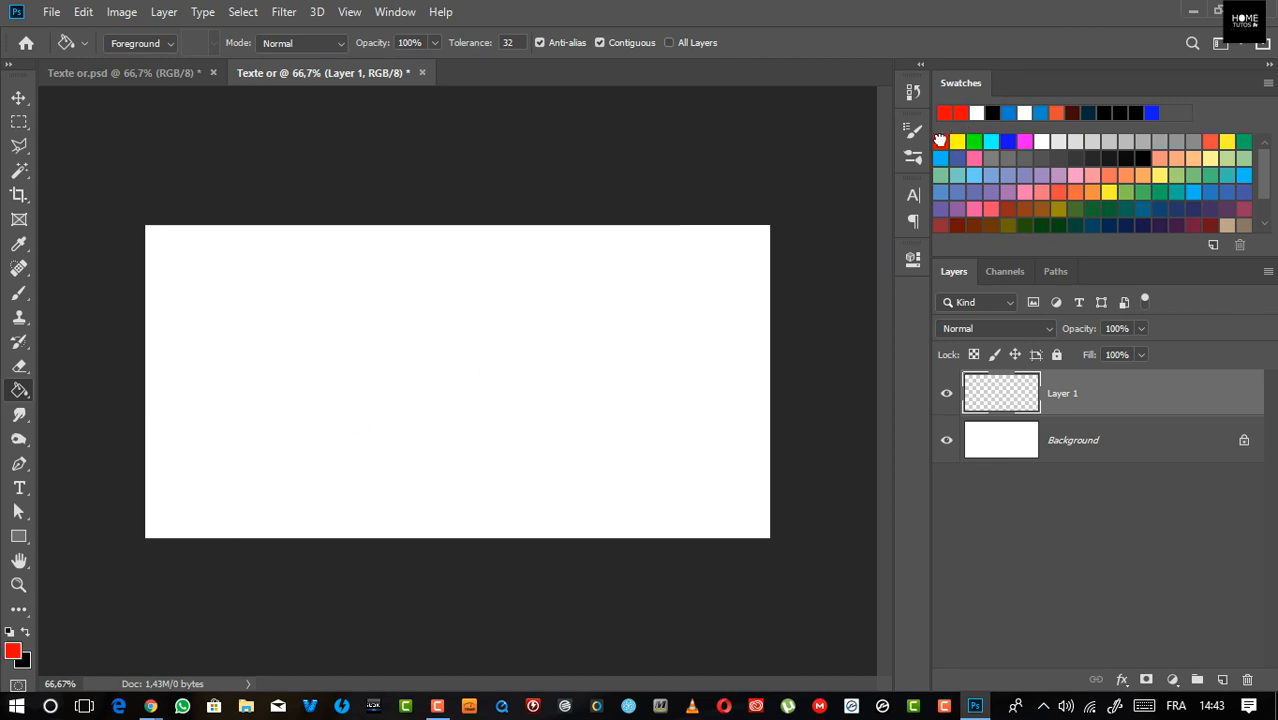
left_click(408, 350)
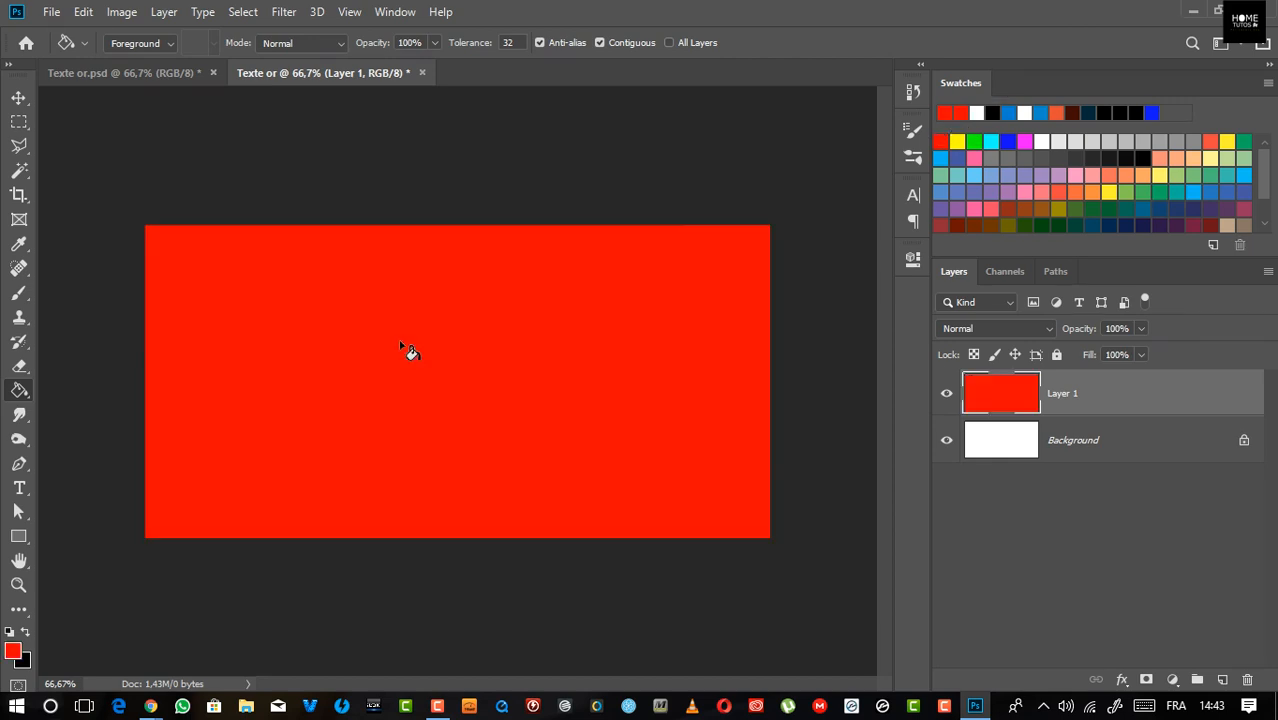
left_click(1008, 140)
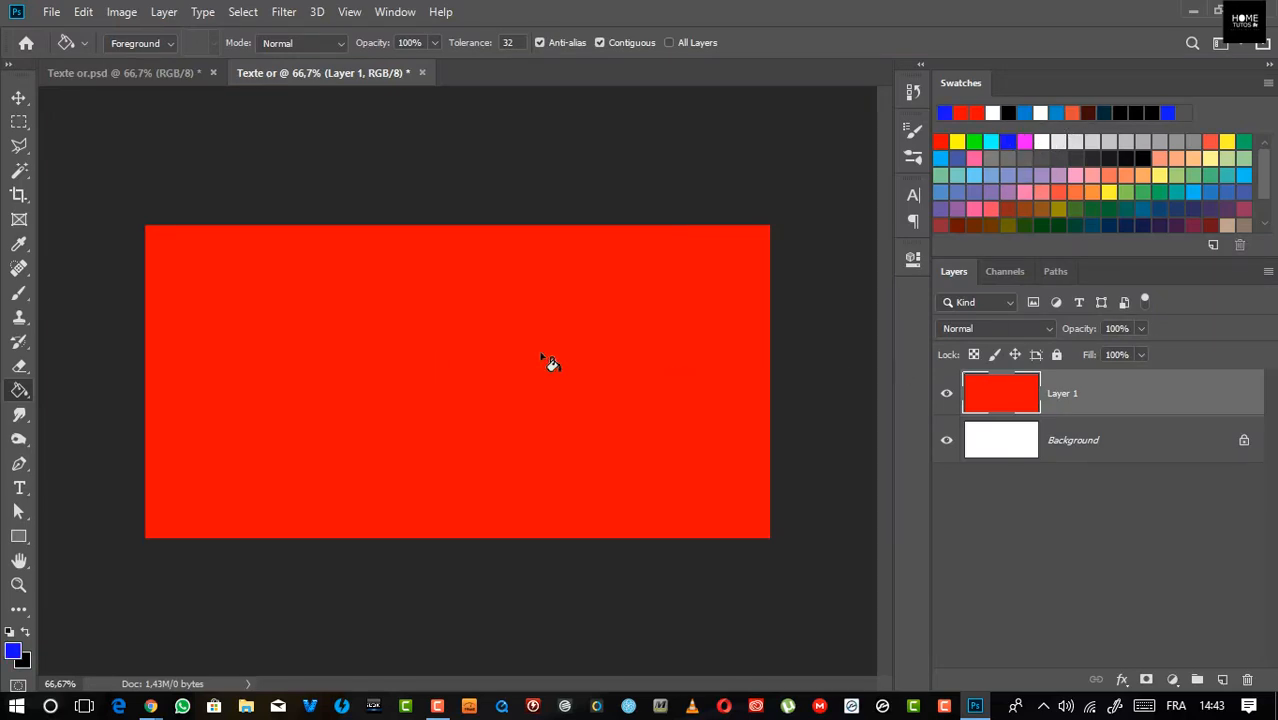
left_click(443, 304)
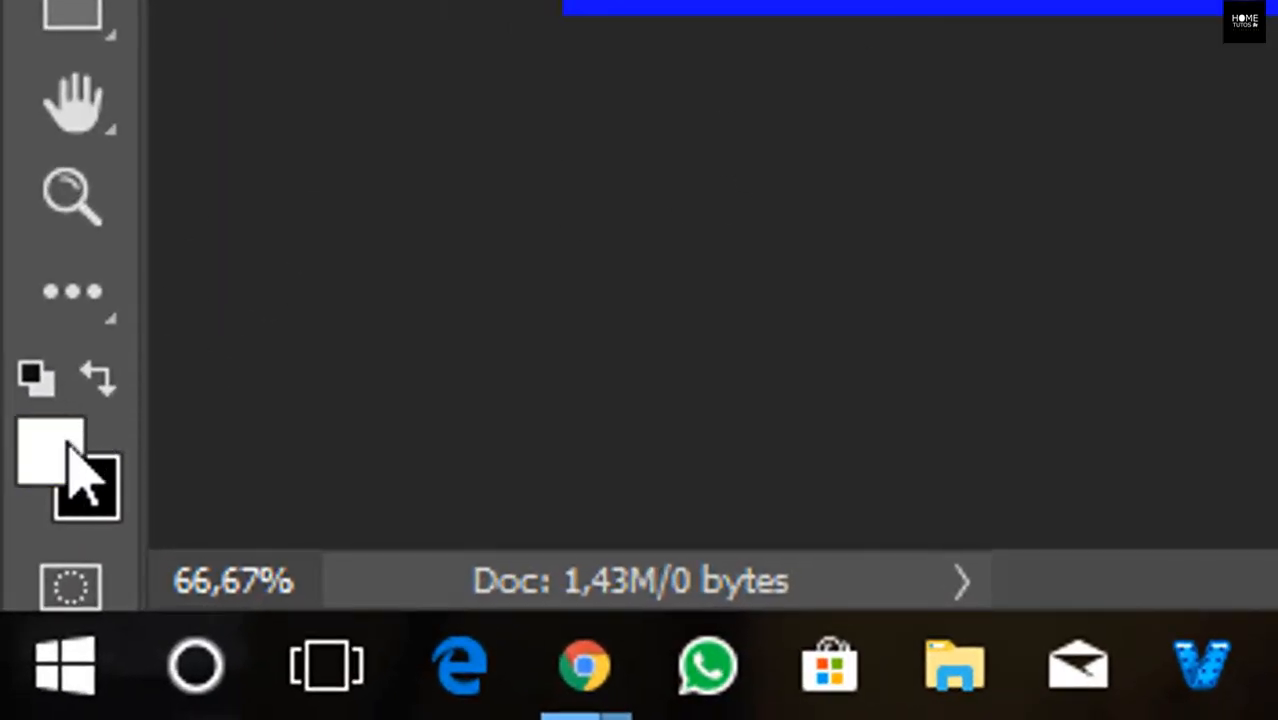
Step: Keep white (ffffff) as the foreground color, swap the foreground and background colors twice, and fill the new layer with white
left_click(72, 445)
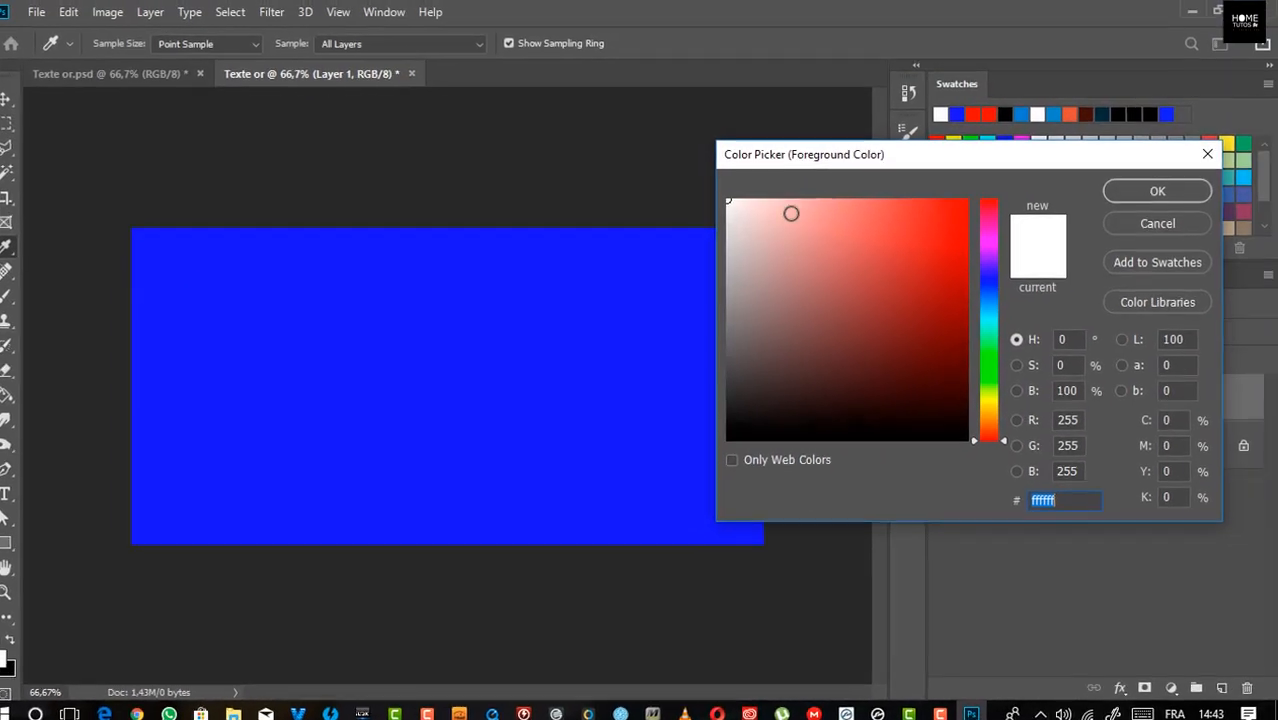
left_click_drag(791, 213, 636, 153)
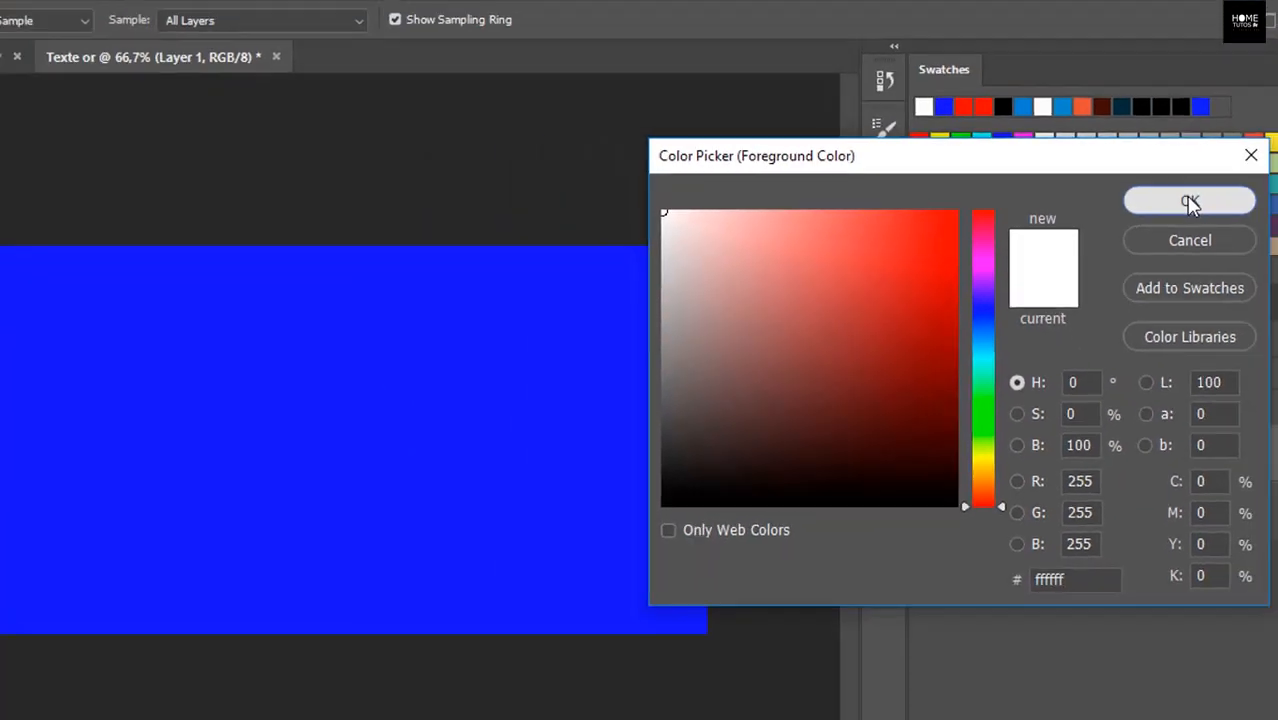
left_click(1273, 235)
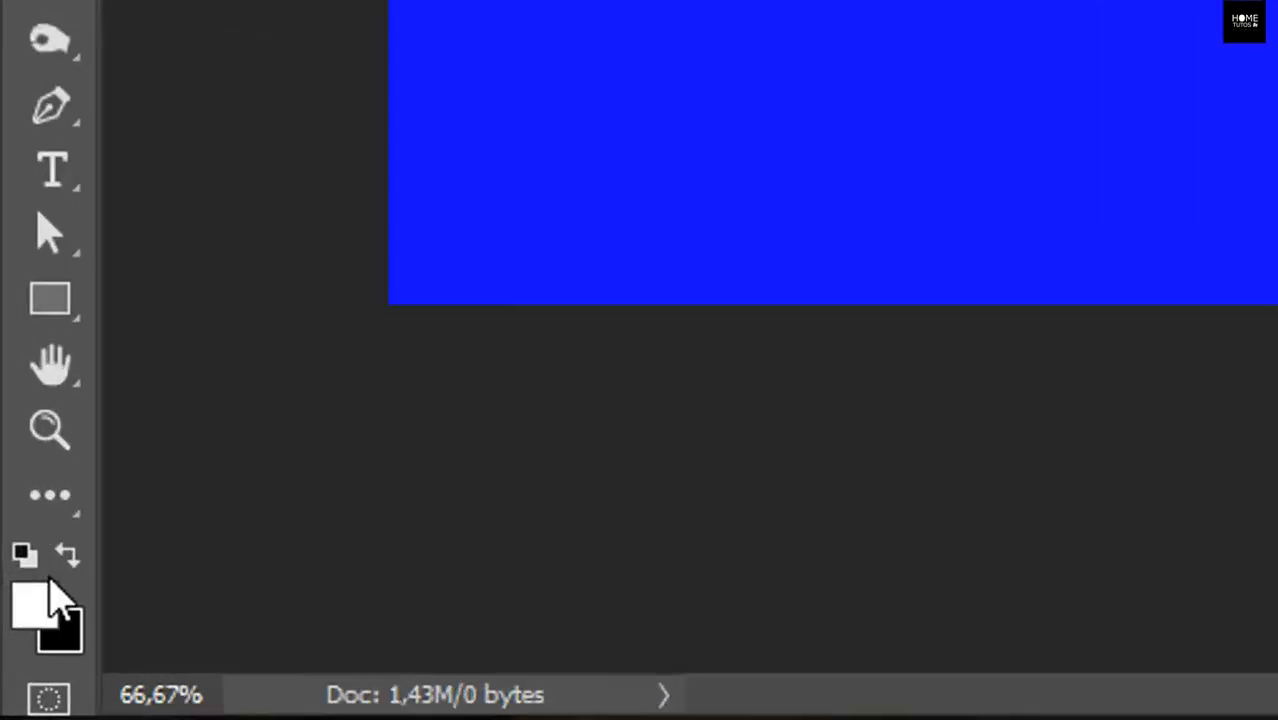
left_click(67, 553)
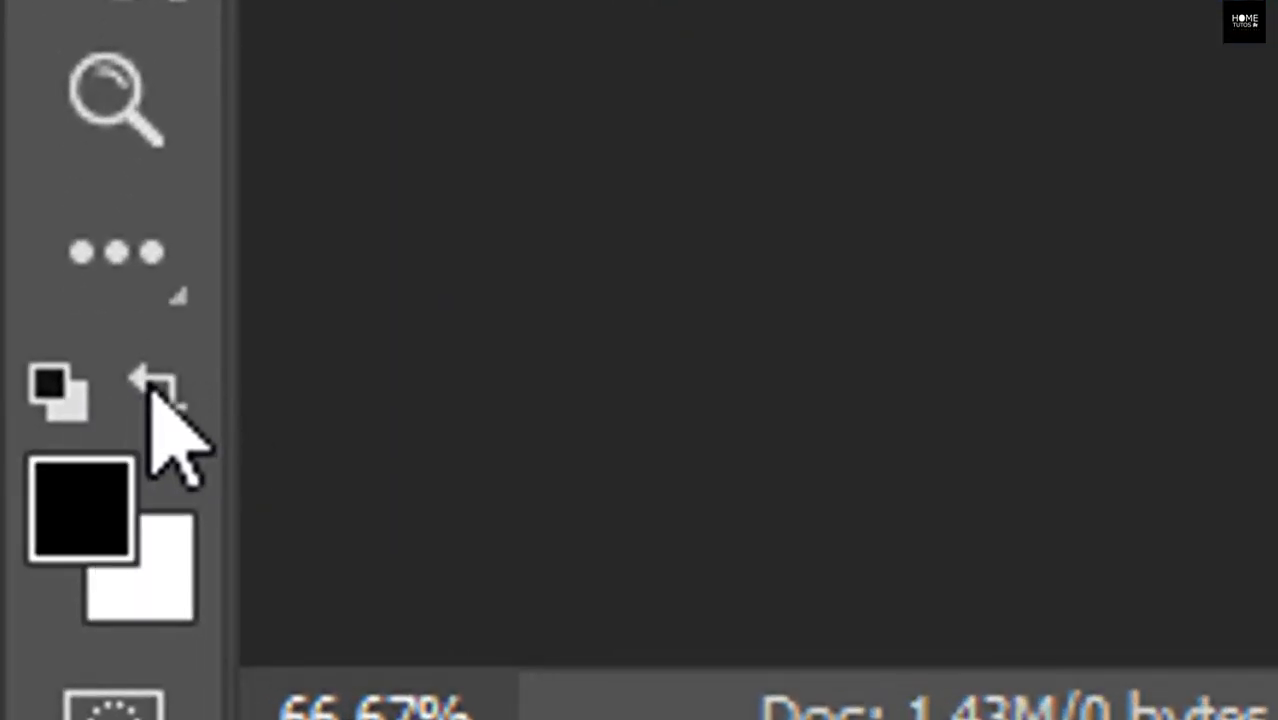
left_click(152, 385)
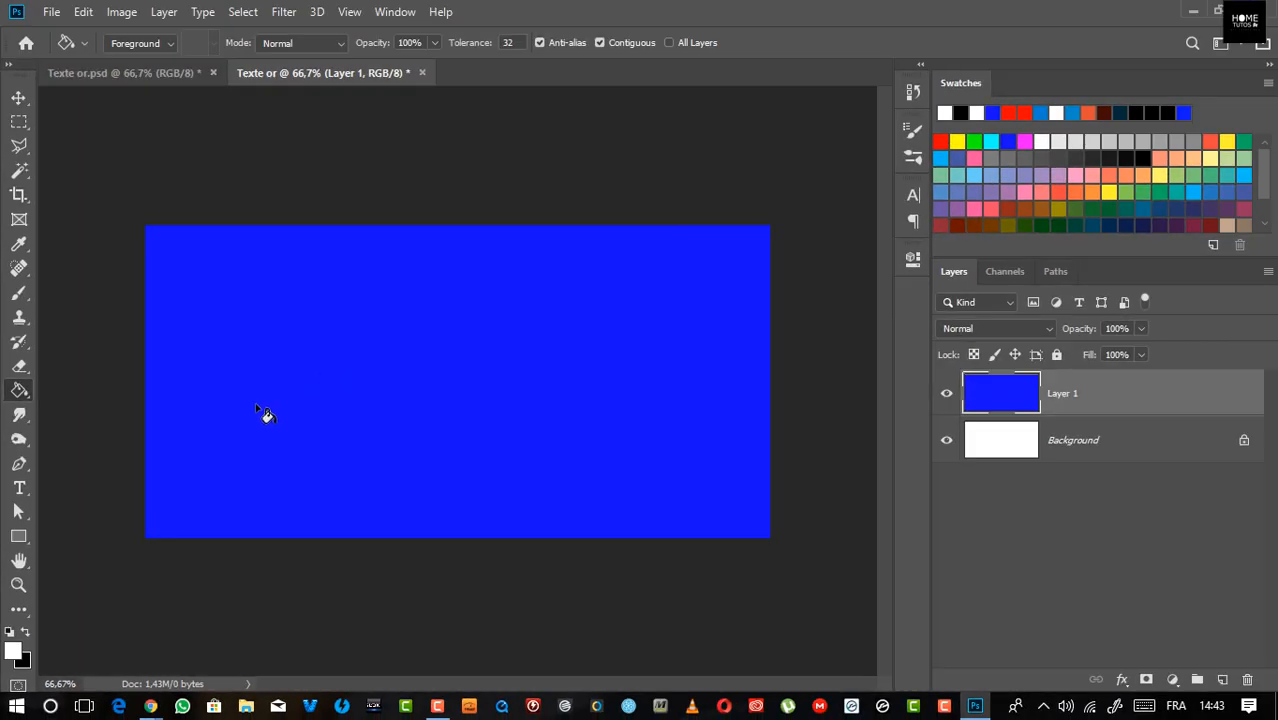
left_click(262, 413)
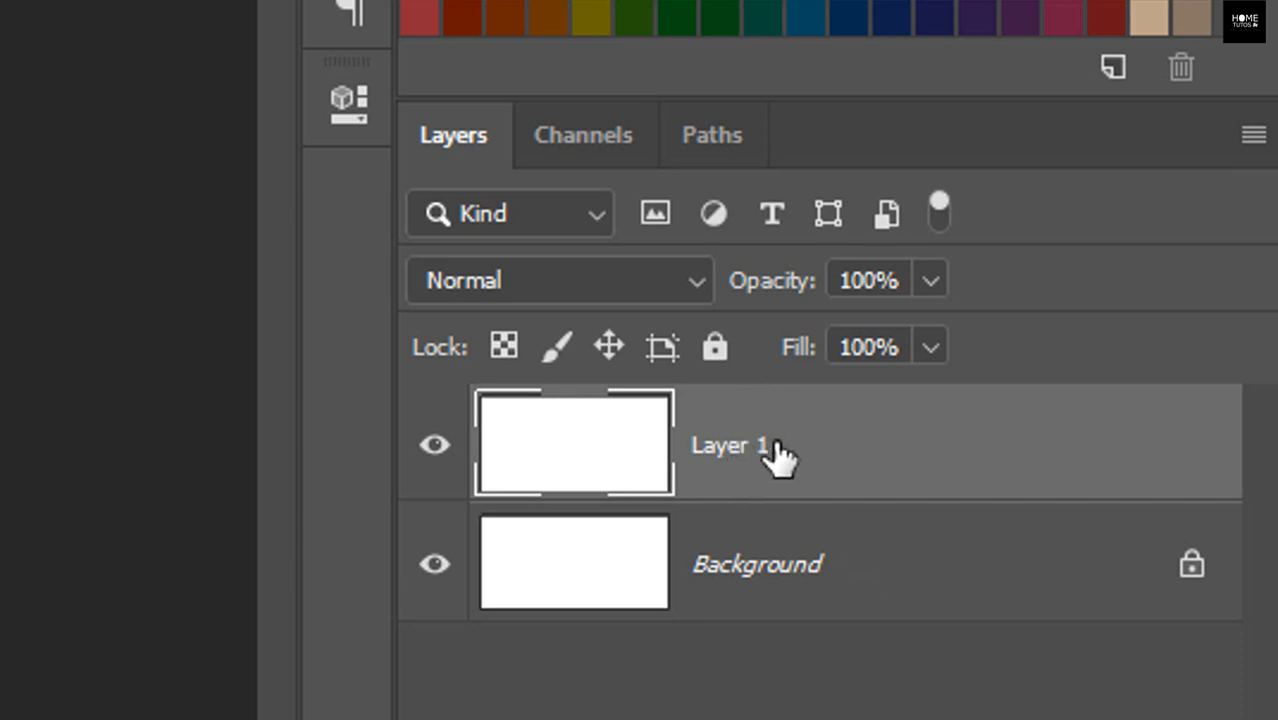
Step: Rename the white-filled Layer 1 as "BG"
double_click(728, 446)
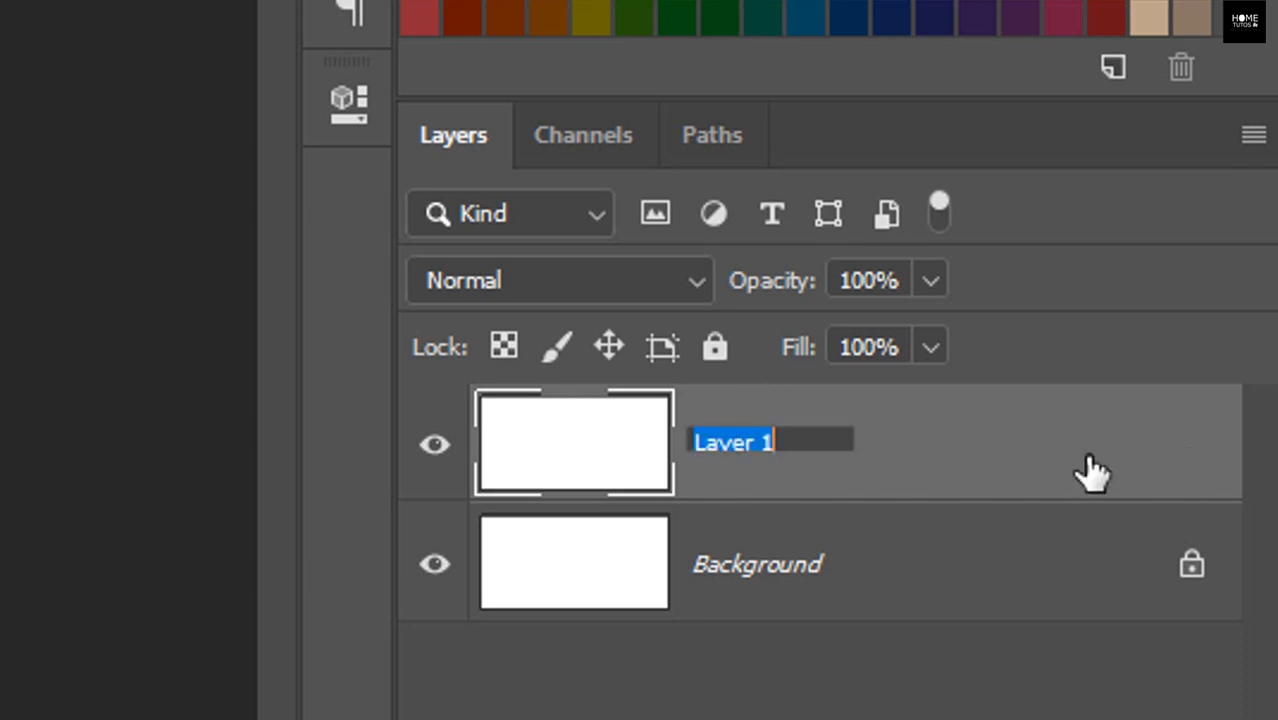
type("BG")
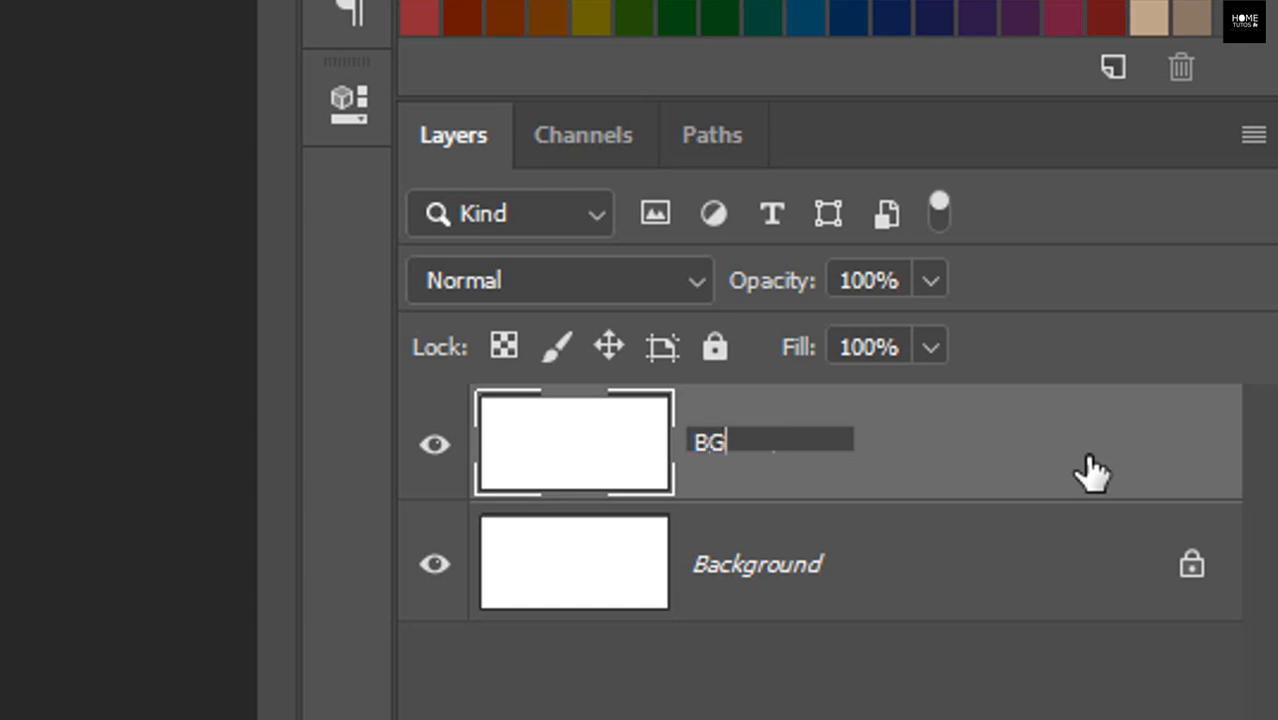
key("Return")
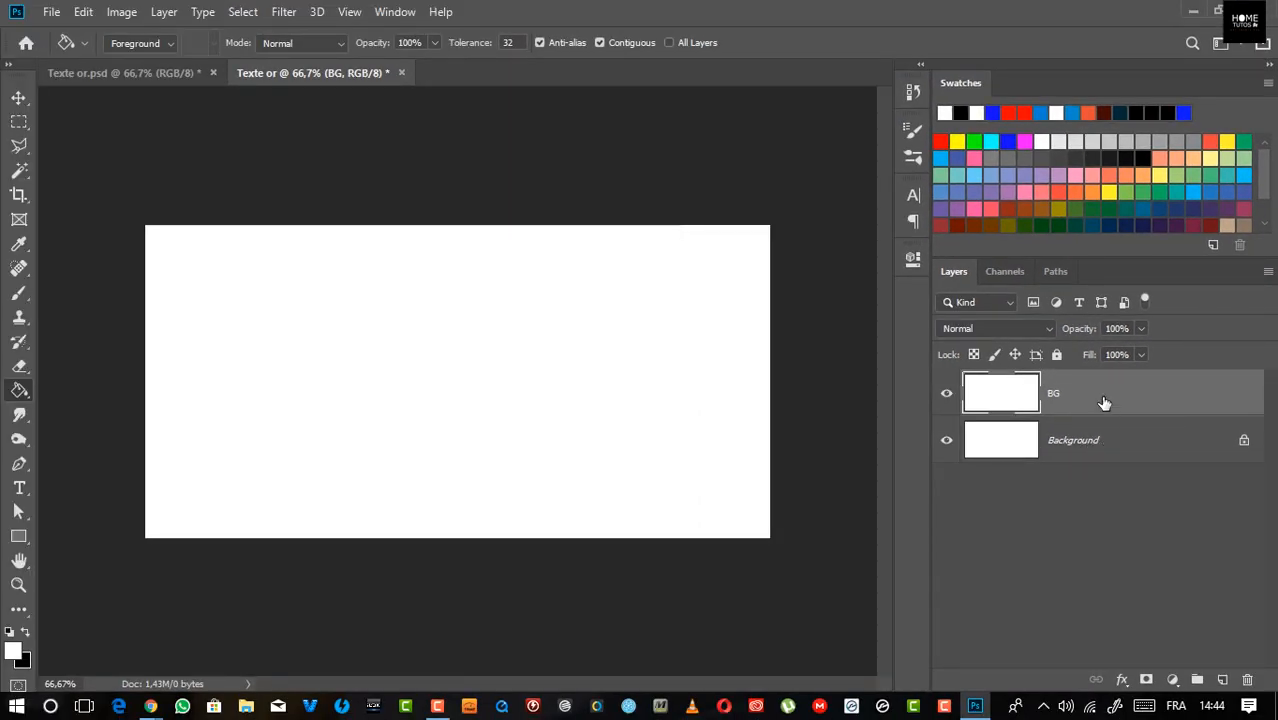
Step: Open the BG layer's style settings and enable the first Gradient Overlay effect
double_click(1178, 398)
left_click_drag(943, 170, 876, 122)
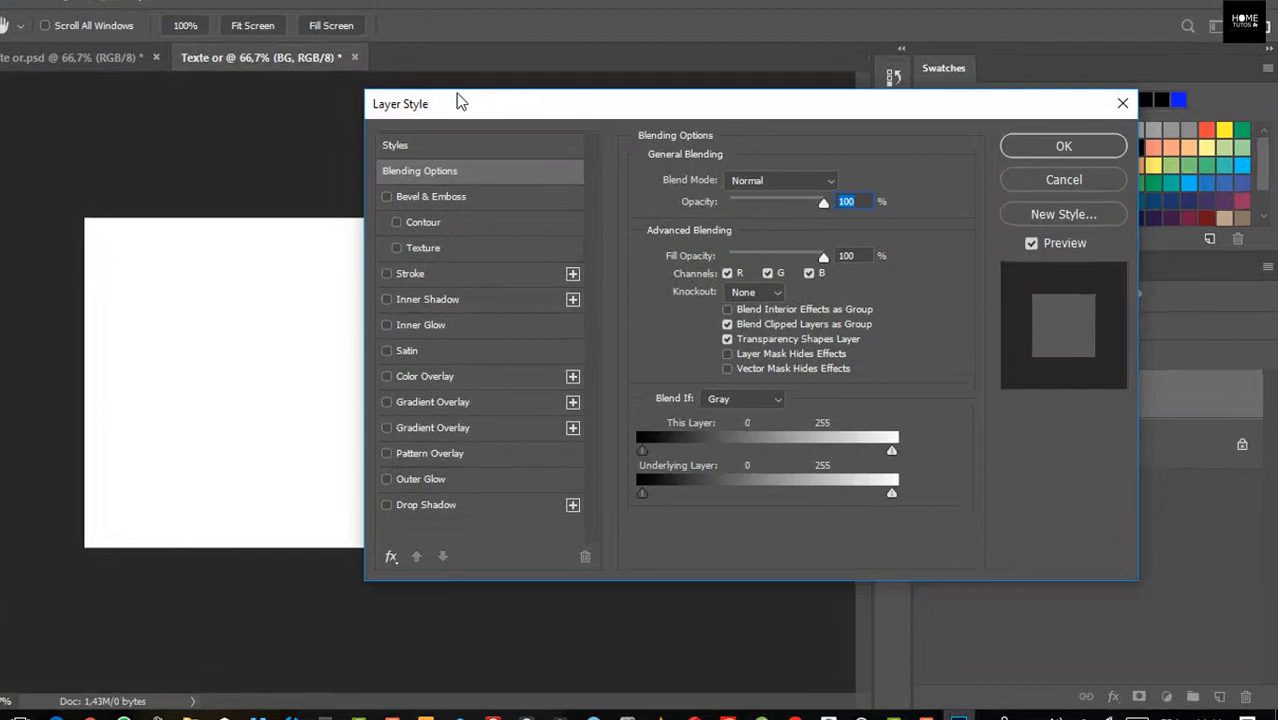
left_click_drag(458, 96, 493, 137)
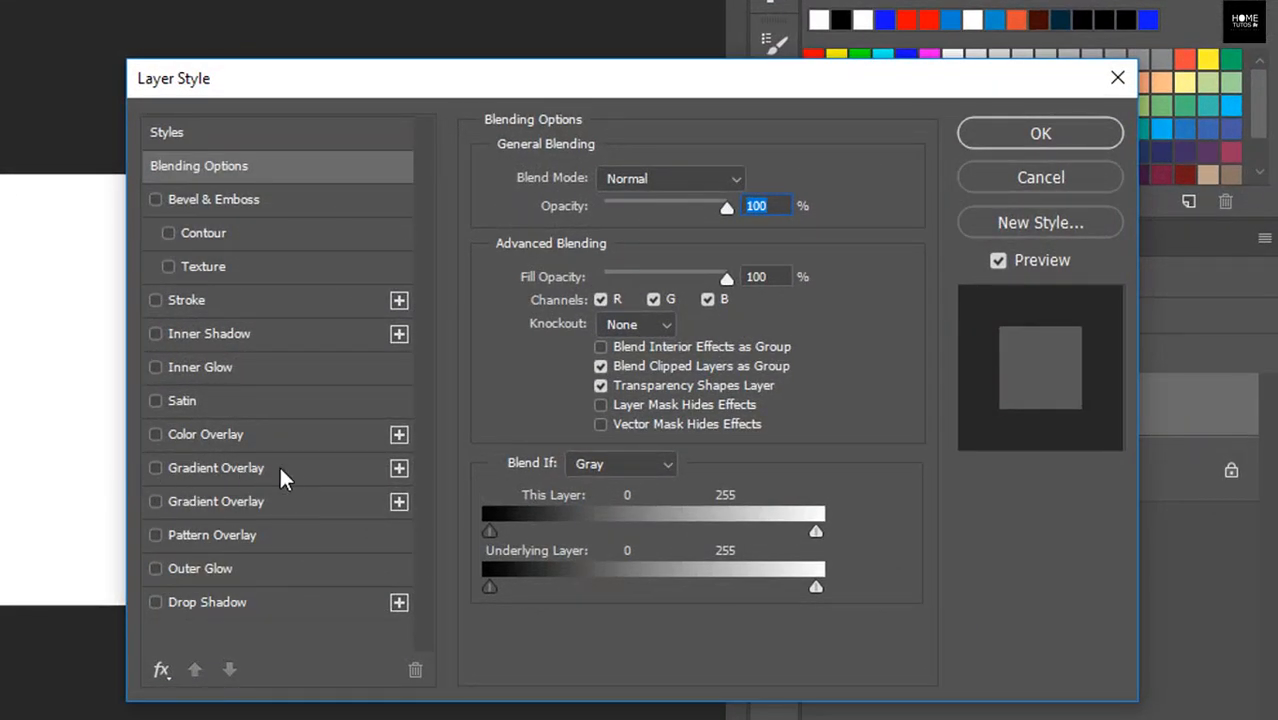
left_click(295, 470)
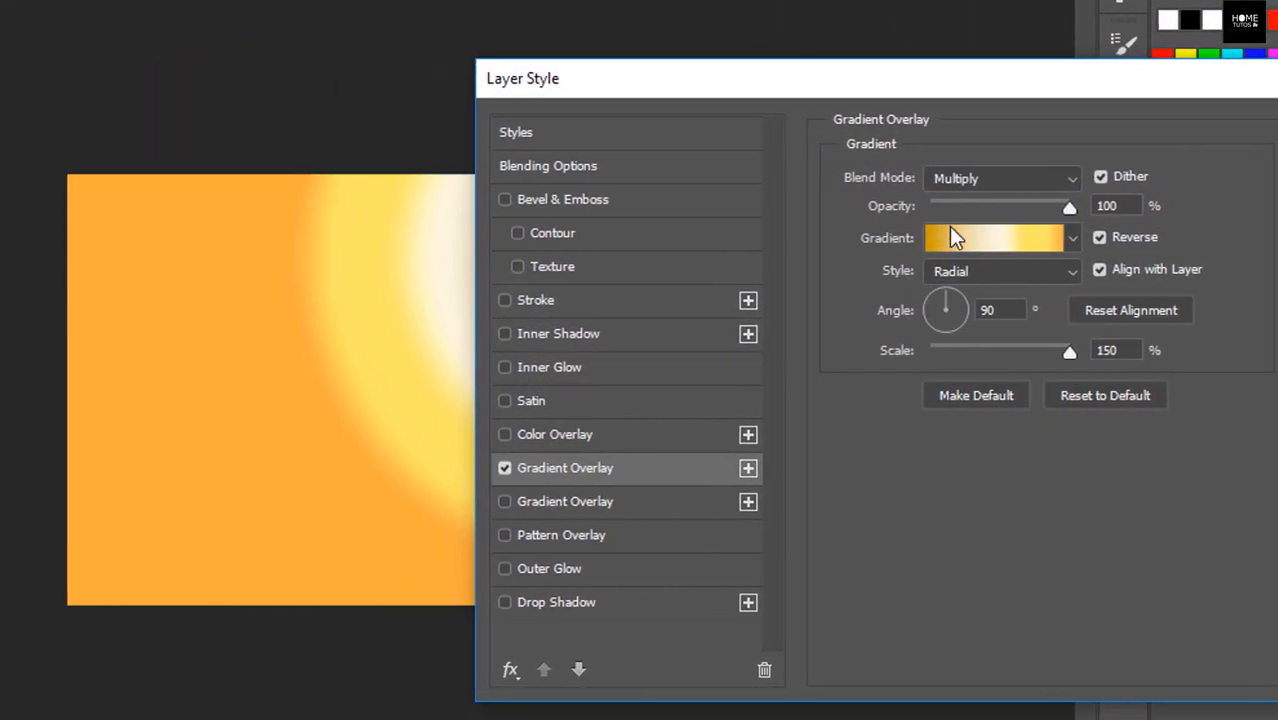
left_click(952, 236)
left_click(950, 240)
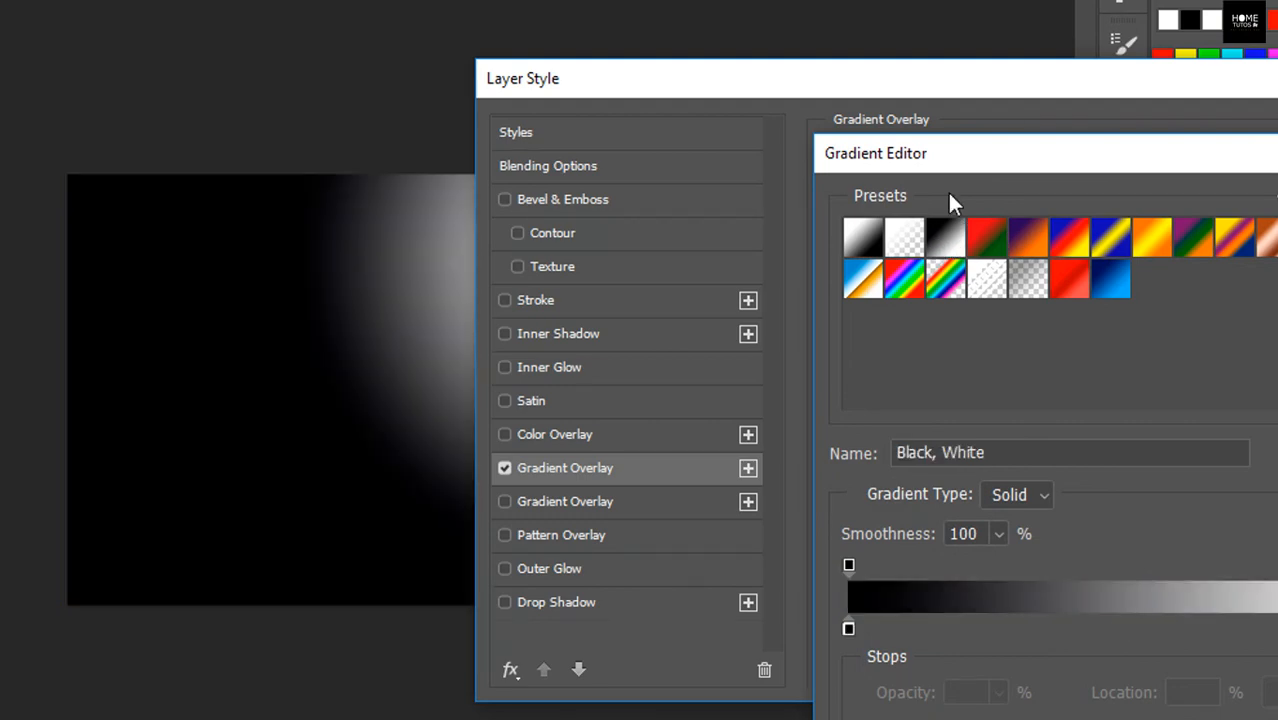
left_click_drag(966, 173, 919, 183)
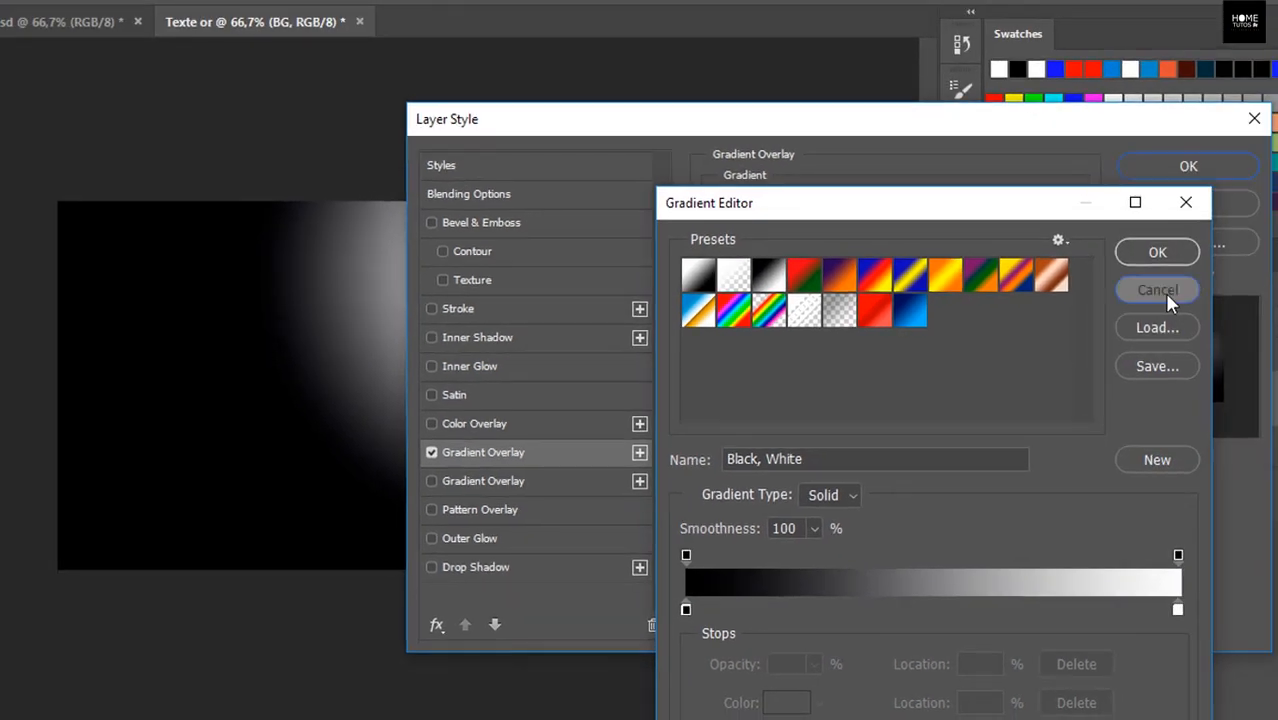
left_click(1195, 292)
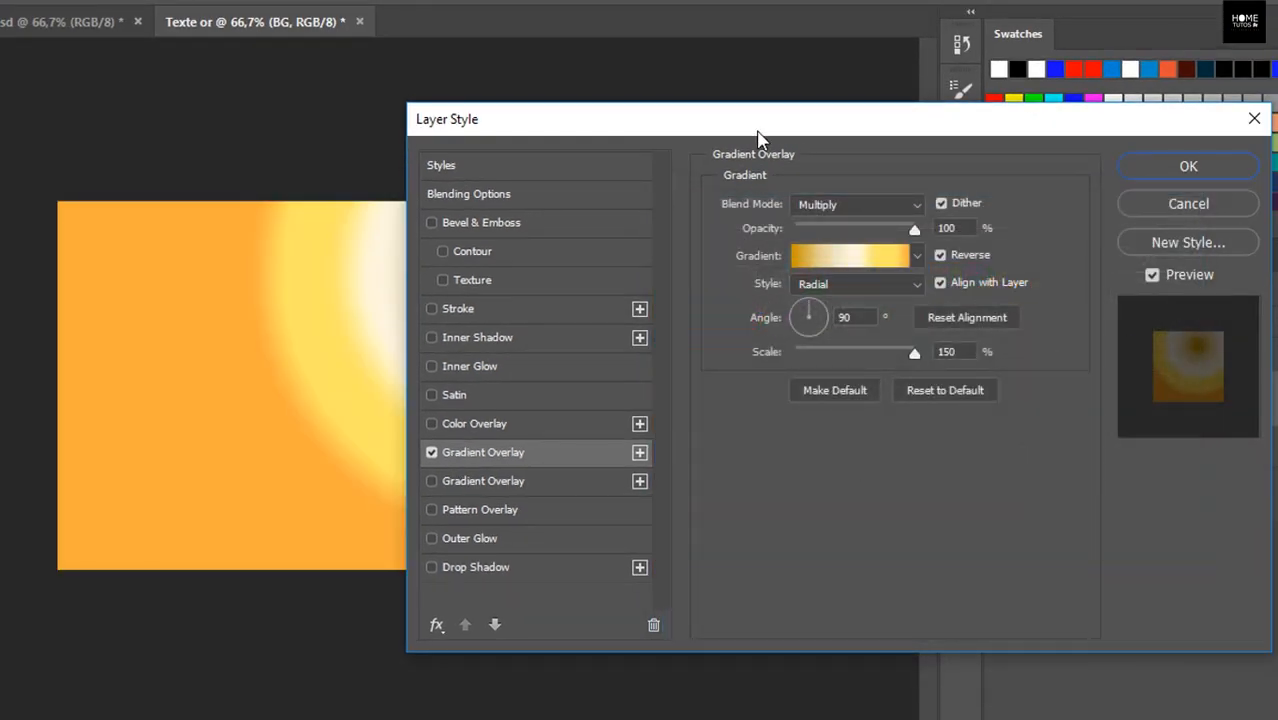
left_click_drag(760, 124, 1151, 366)
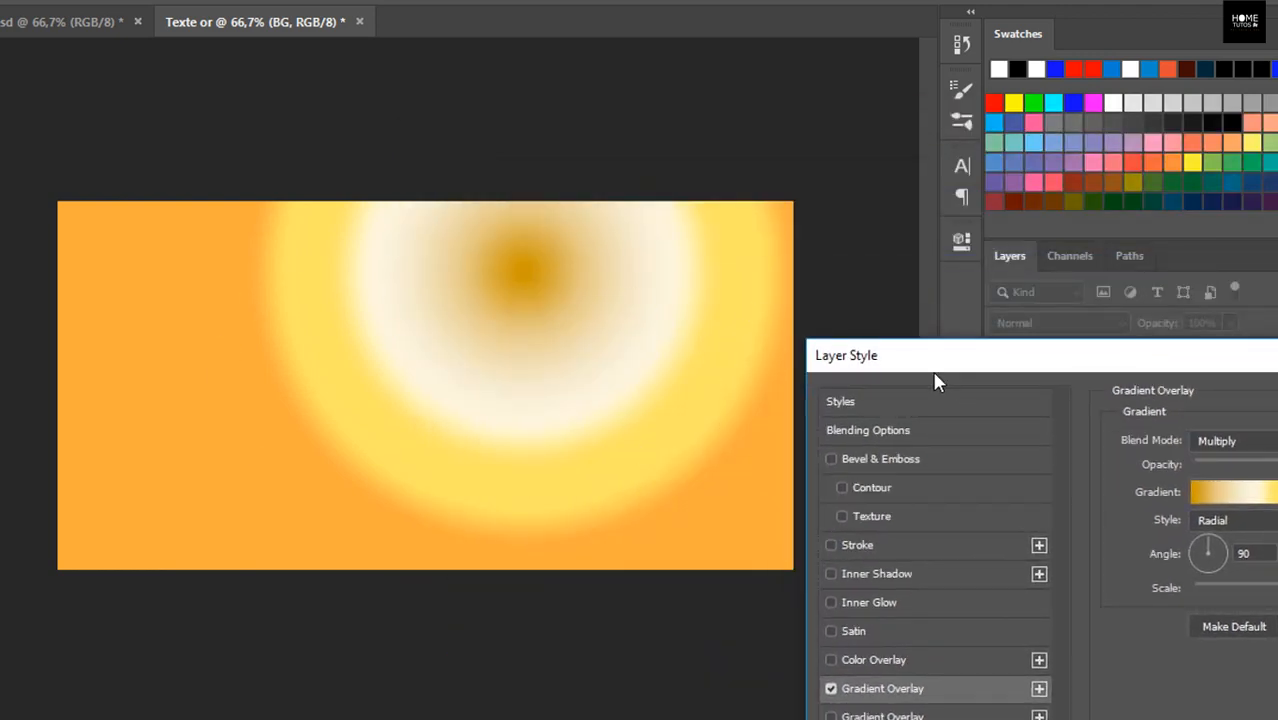
left_click_drag(936, 379, 509, 141)
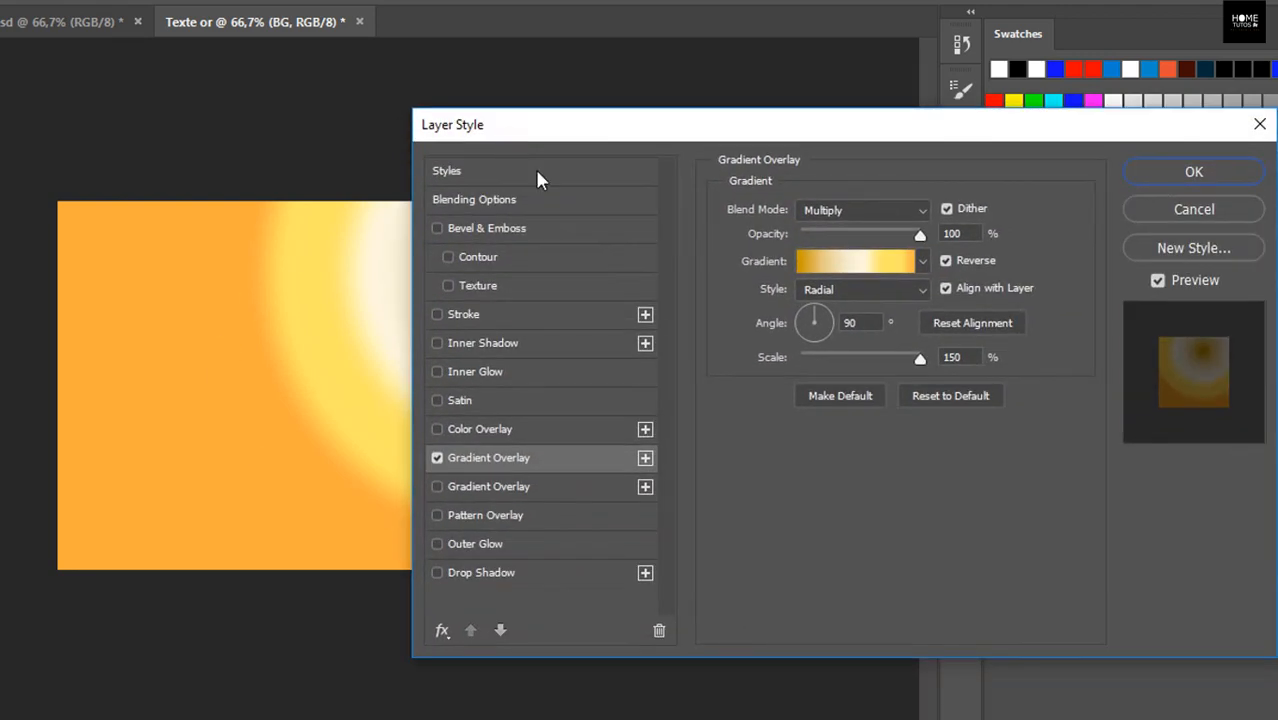
Step: Replace the overlay's gradient with the Black, White preset and confirm the gradient
left_click(897, 263)
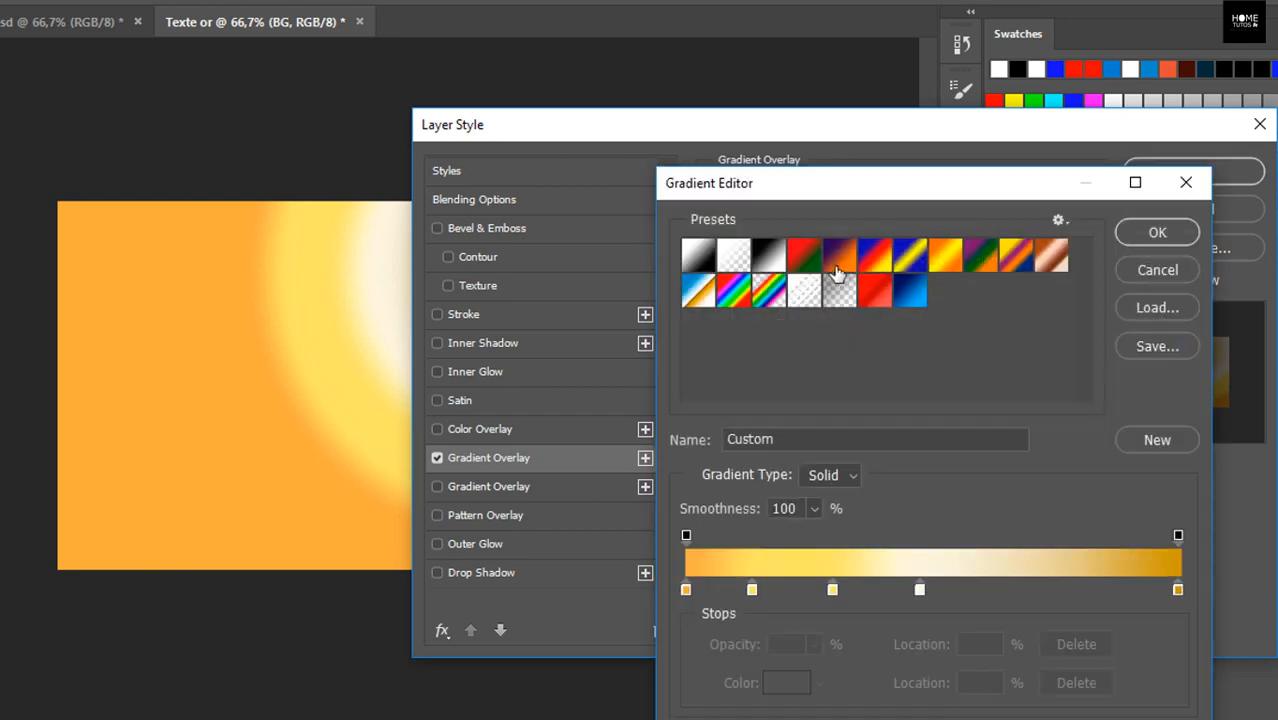
left_click(768, 256)
left_click_drag(895, 203, 399, 147)
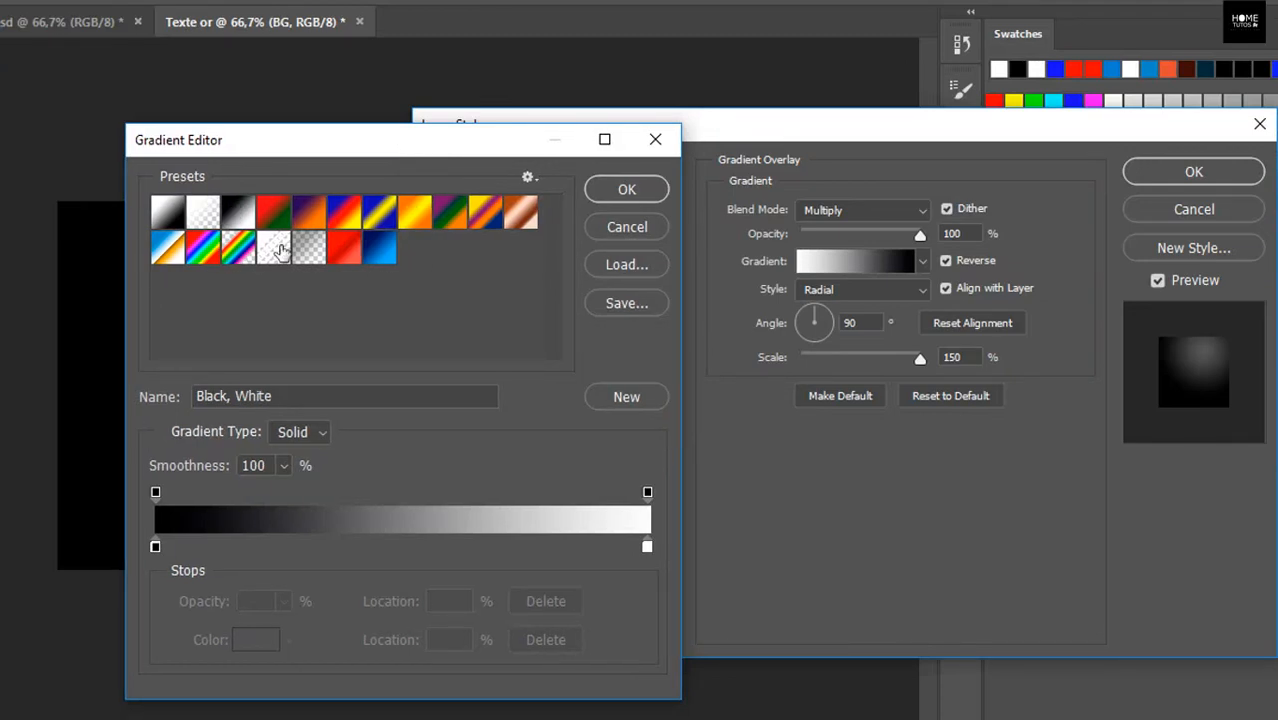
left_click_drag(256, 147, 592, 171)
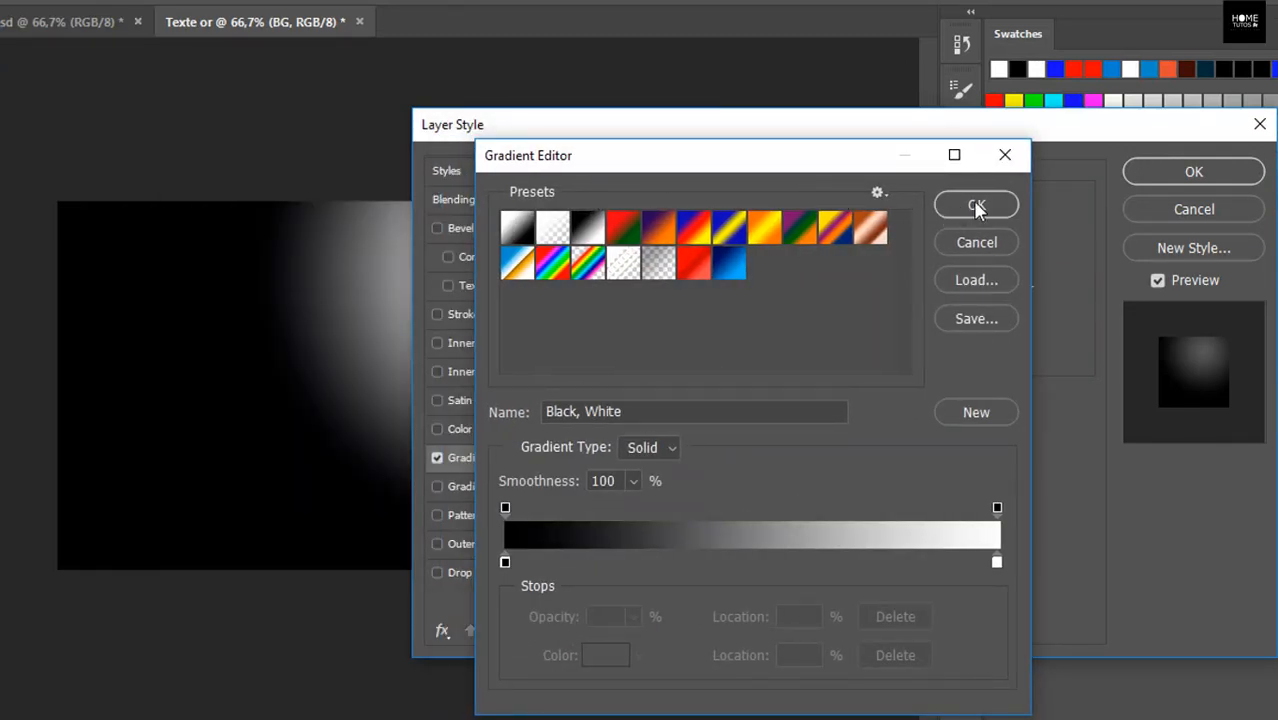
left_click(972, 200)
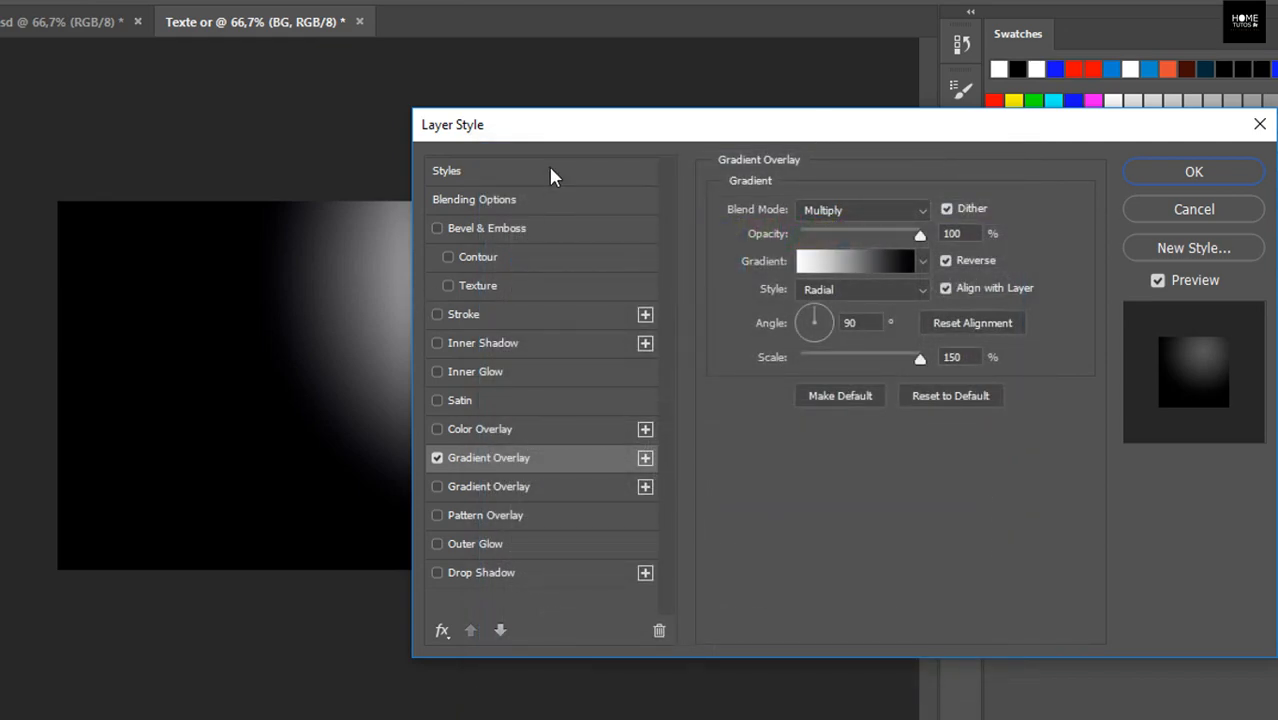
left_click_drag(518, 127, 898, 172)
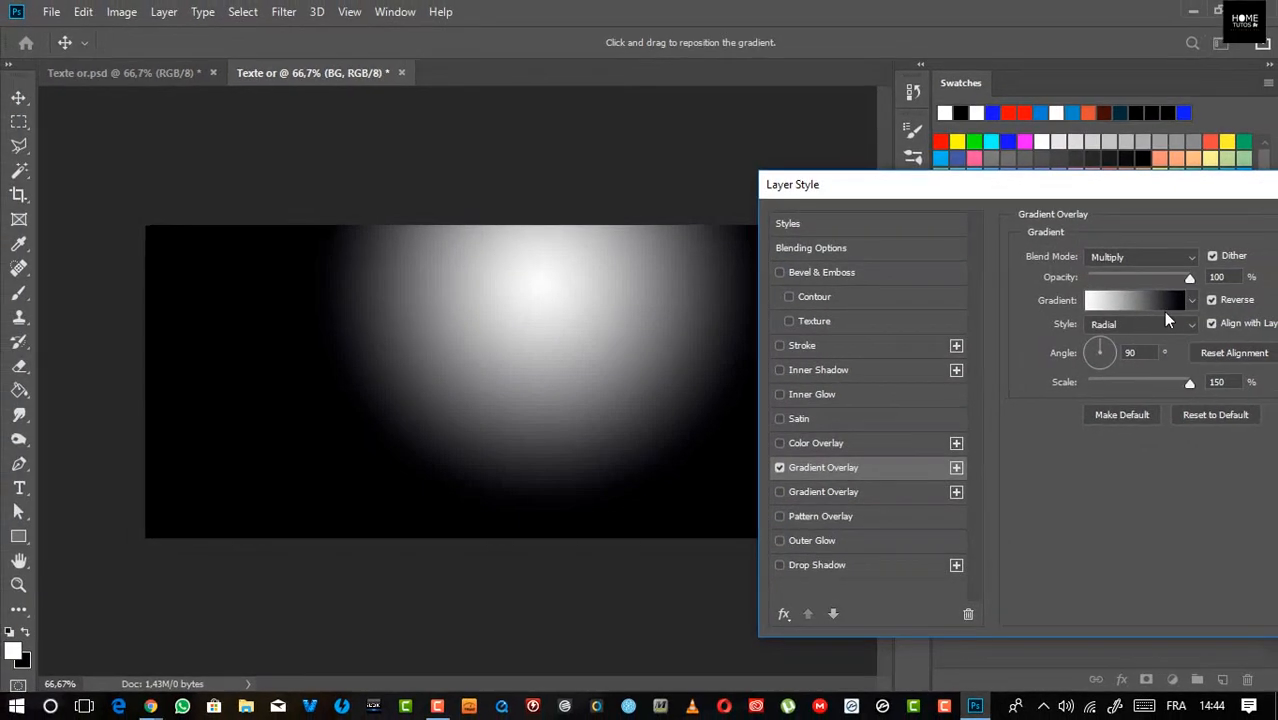
Step: Review the overlay's gradient in the Gradient Editor, and choose Radial as the gradient style
left_click(1245, 308)
left_click_drag(738, 205, 1036, 187)
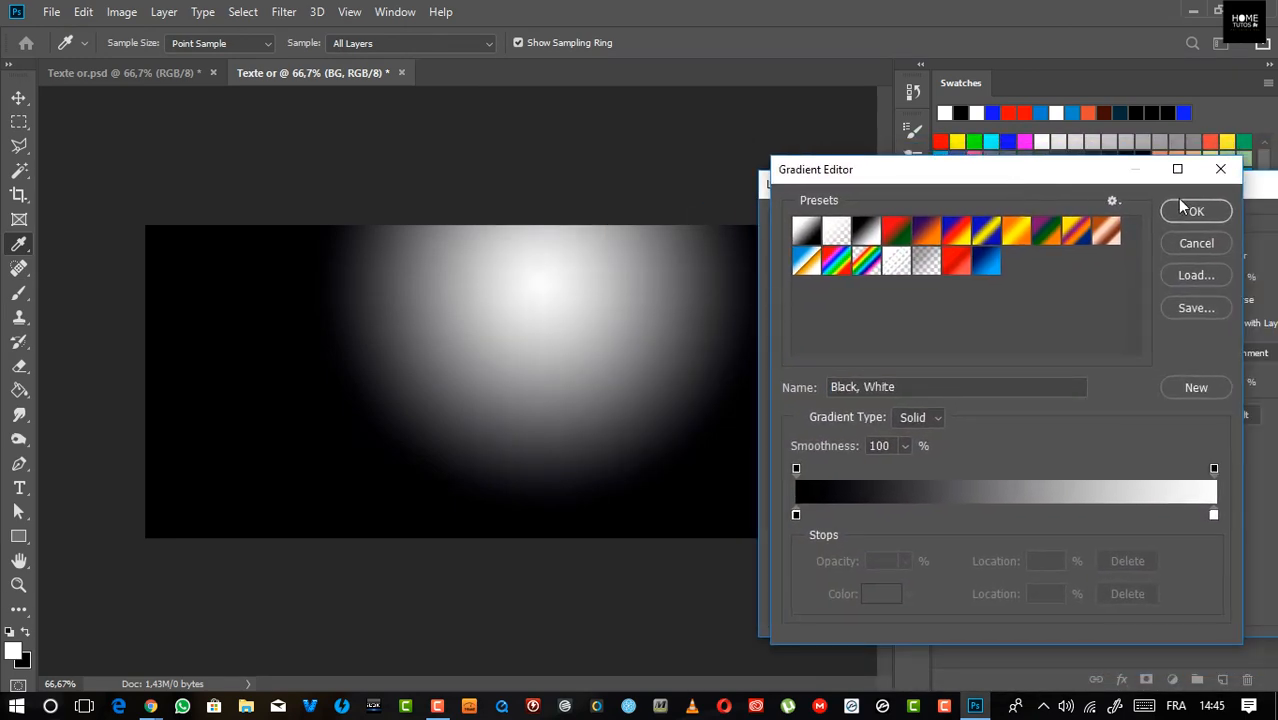
left_click(1212, 210)
left_click_drag(1135, 192, 1065, 188)
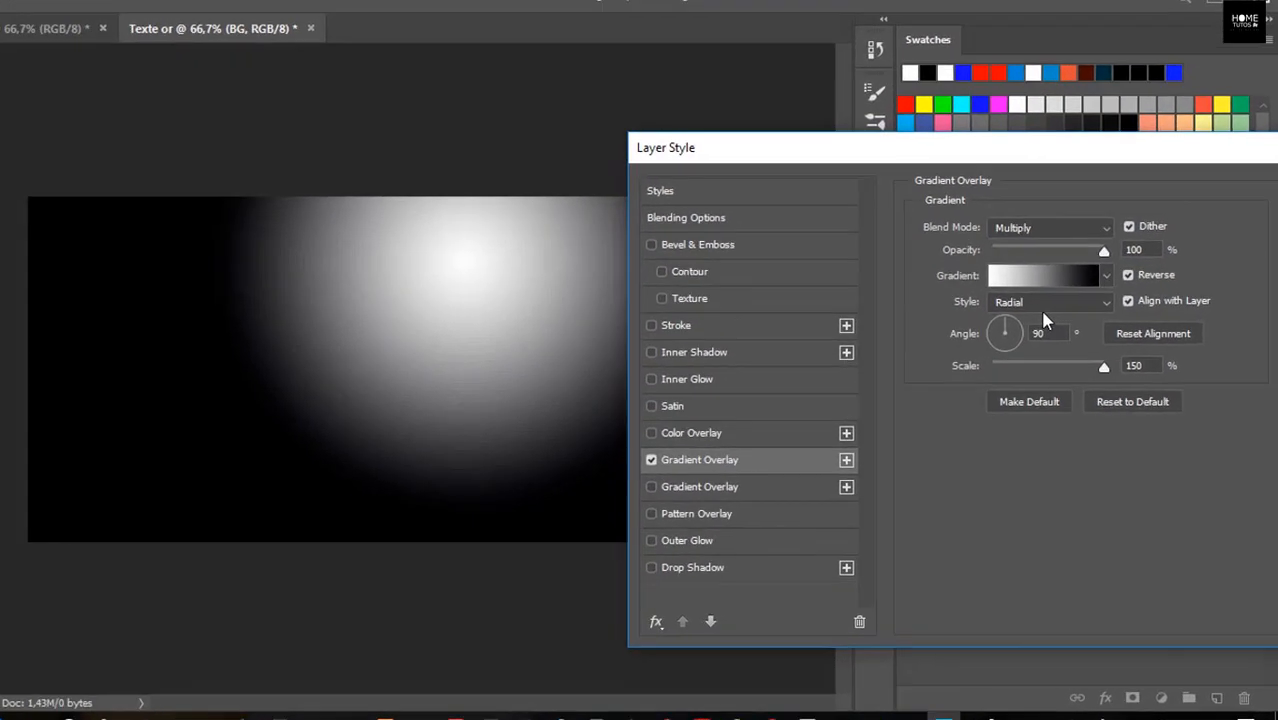
left_click(1070, 320)
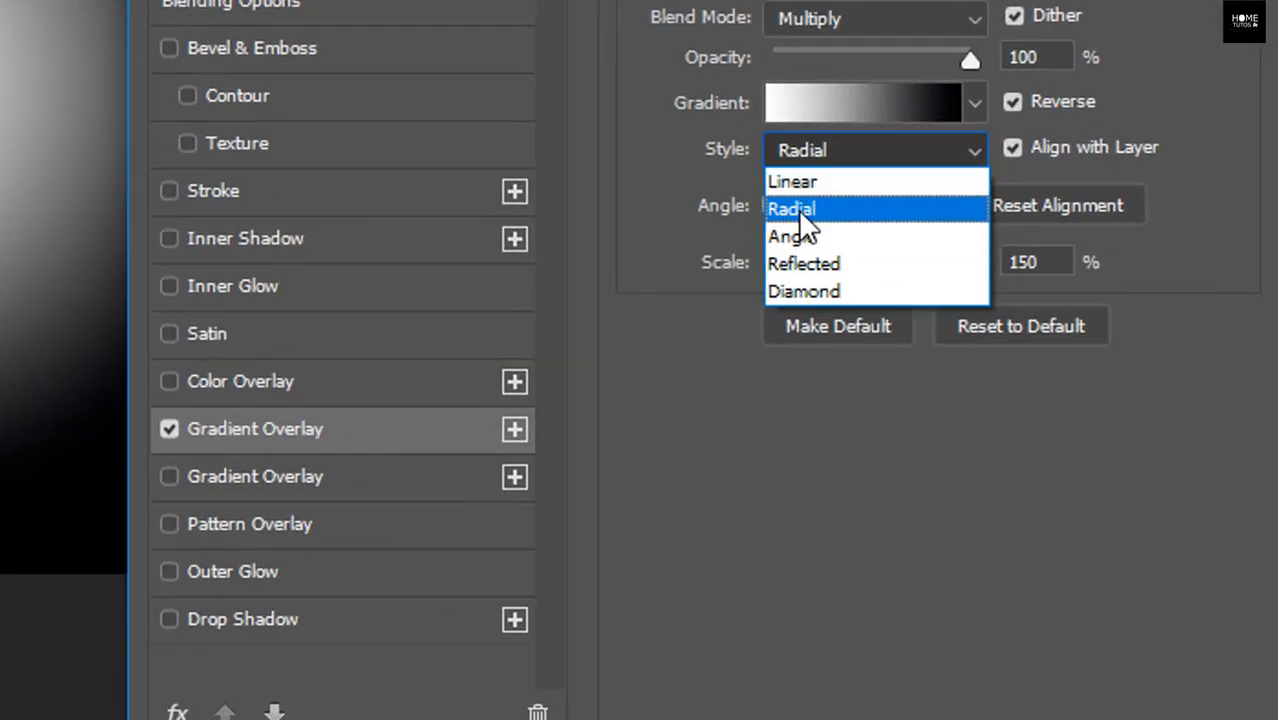
left_click(838, 207)
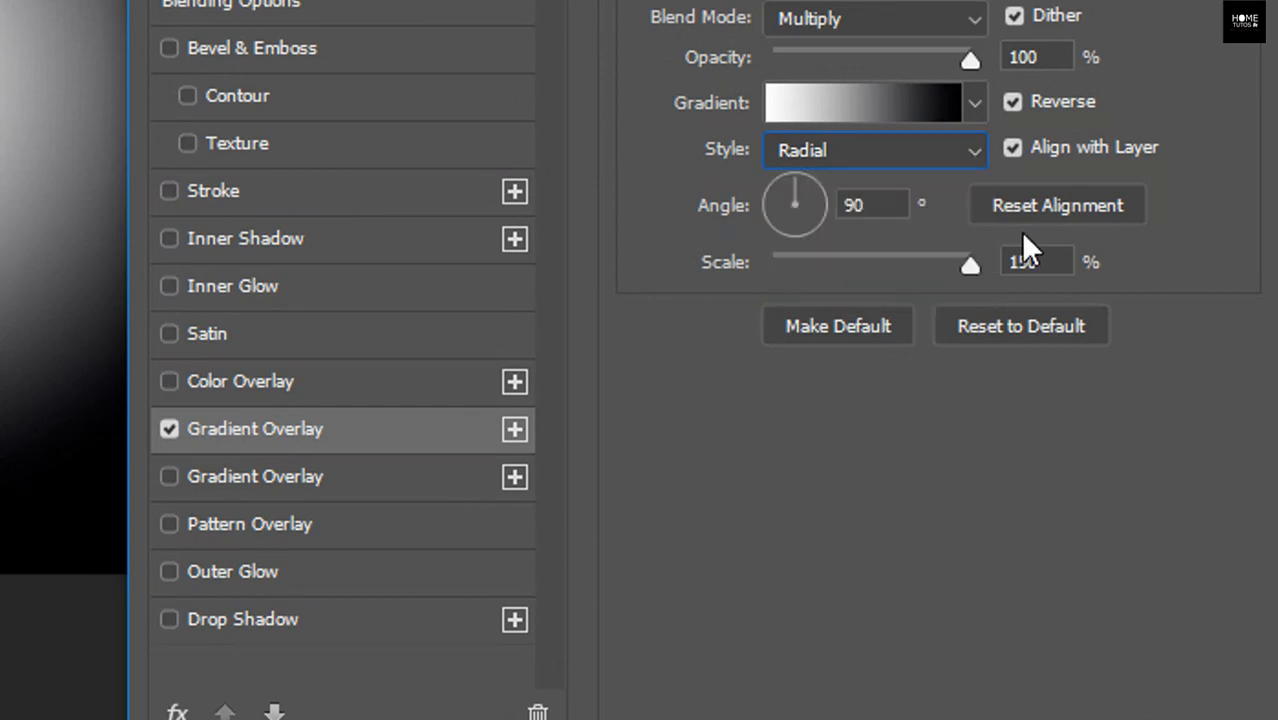
Step: Change the gradient's black color stop at location 0% to dark gray 292929
left_click(883, 96)
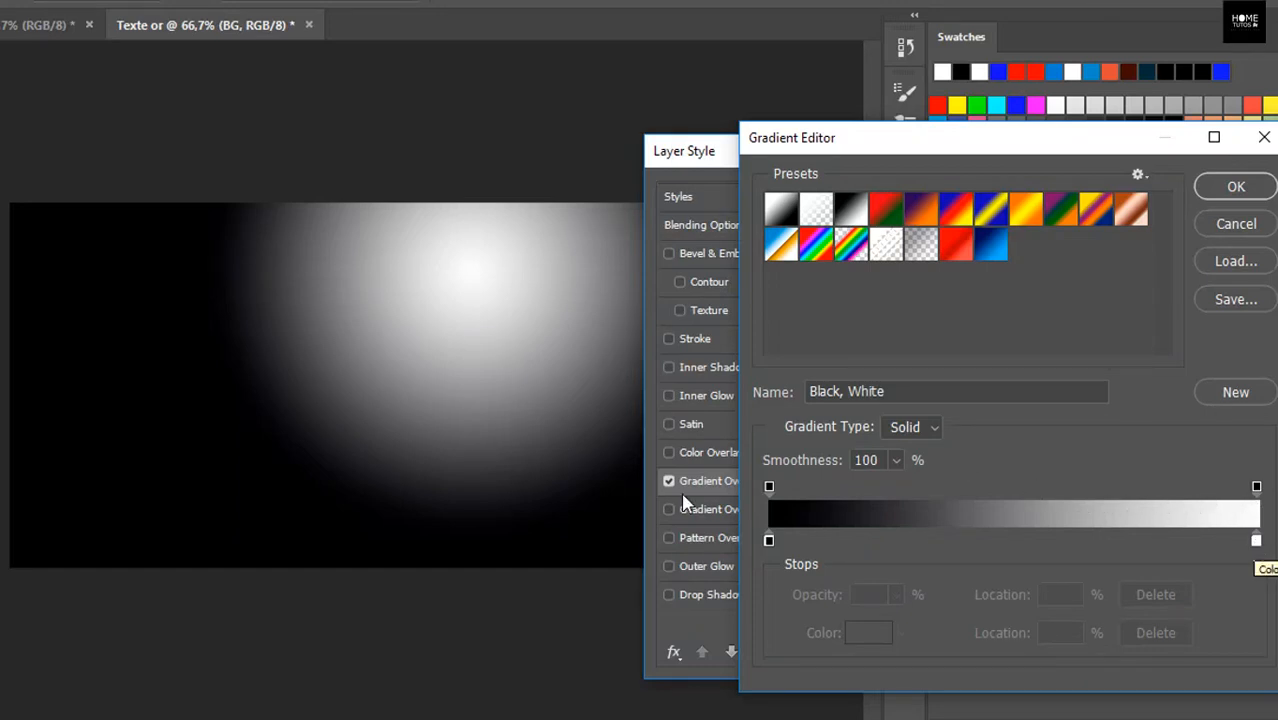
left_click(768, 541)
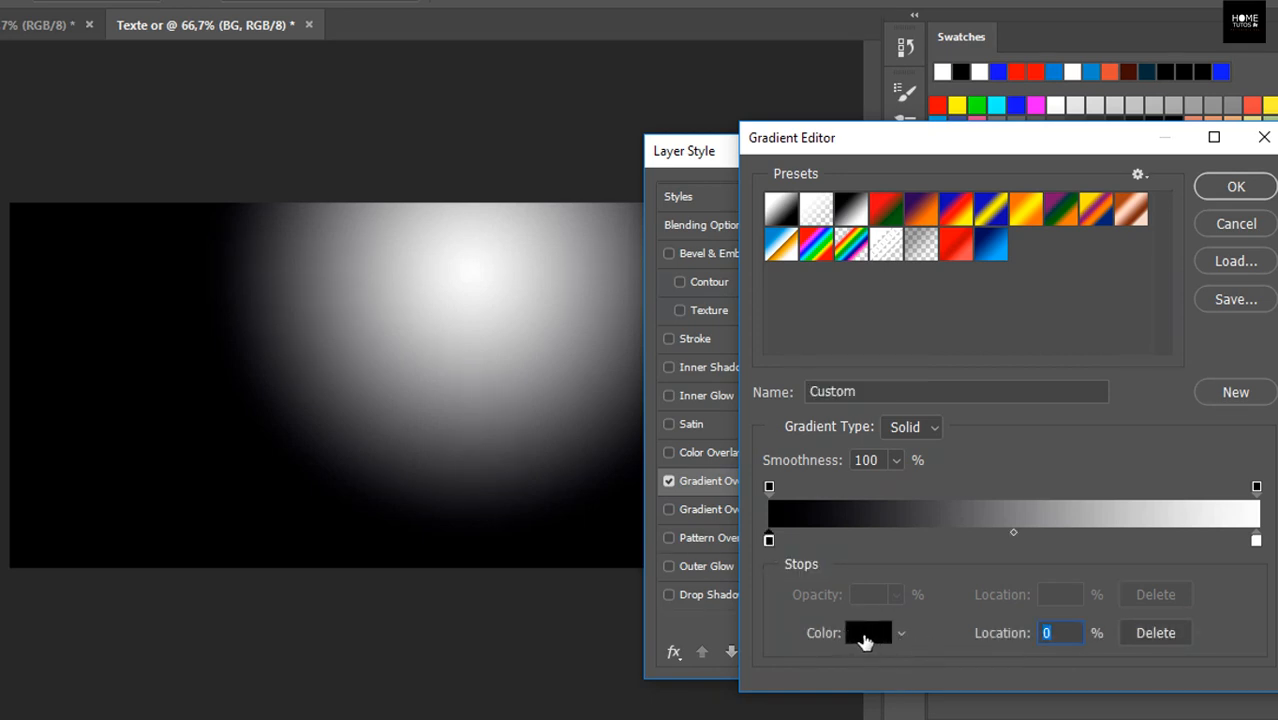
left_click(865, 638)
left_click_drag(996, 120, 1040, 248)
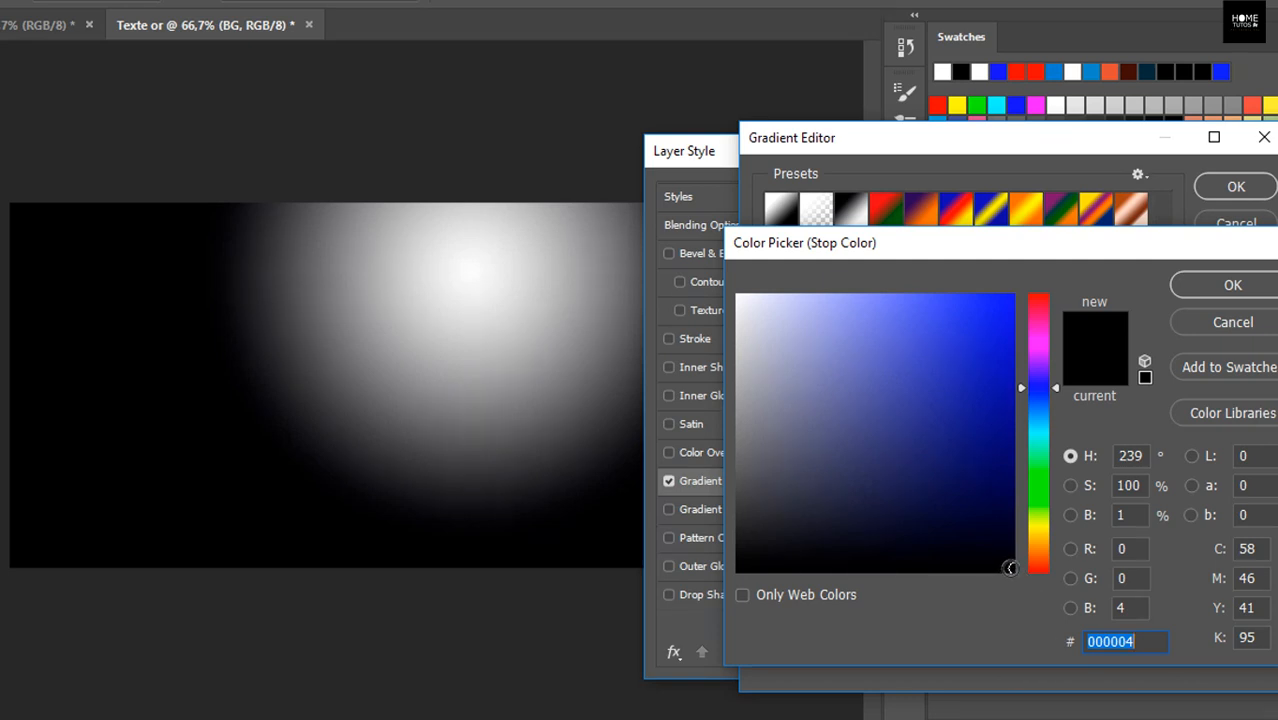
left_click(1010, 570)
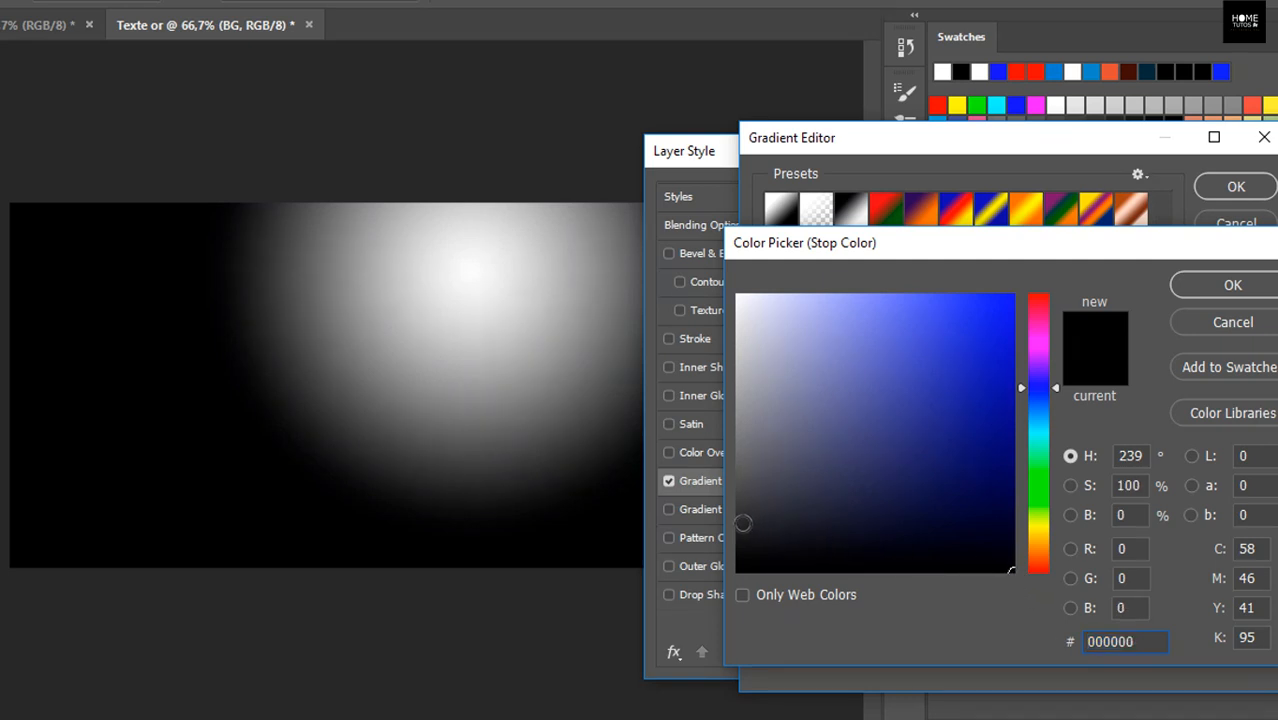
left_click(744, 520)
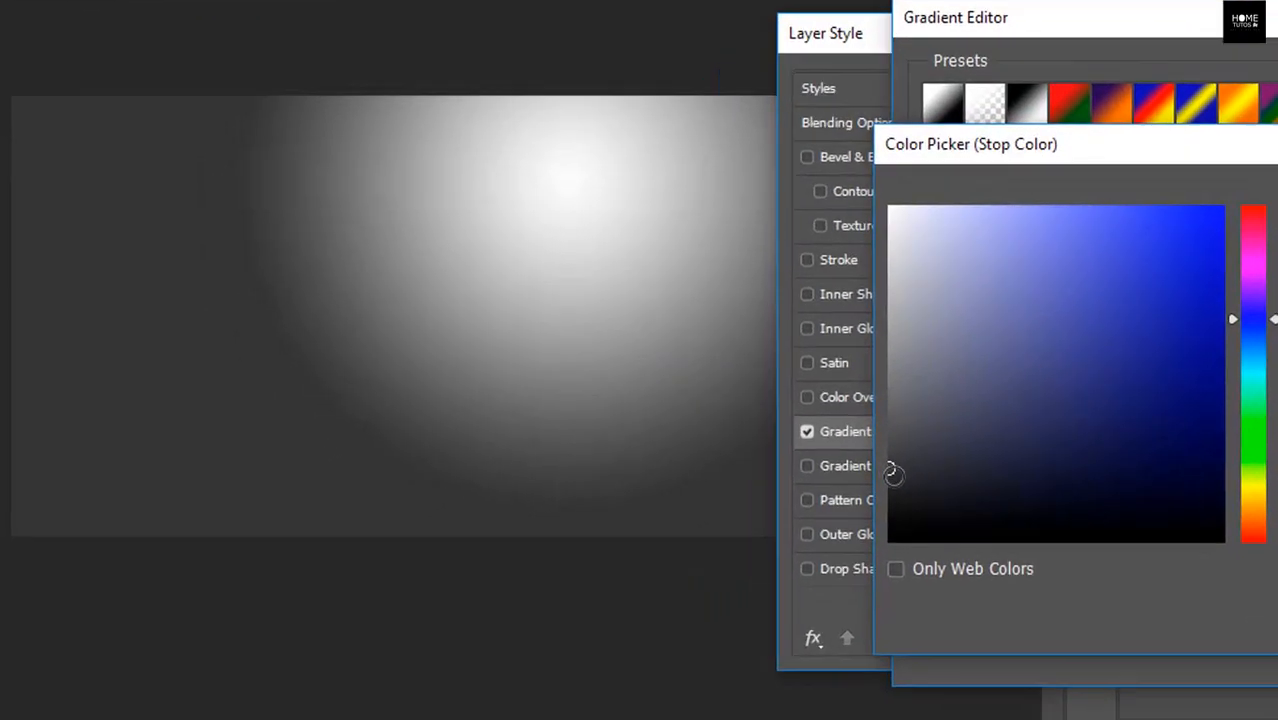
left_click(891, 481)
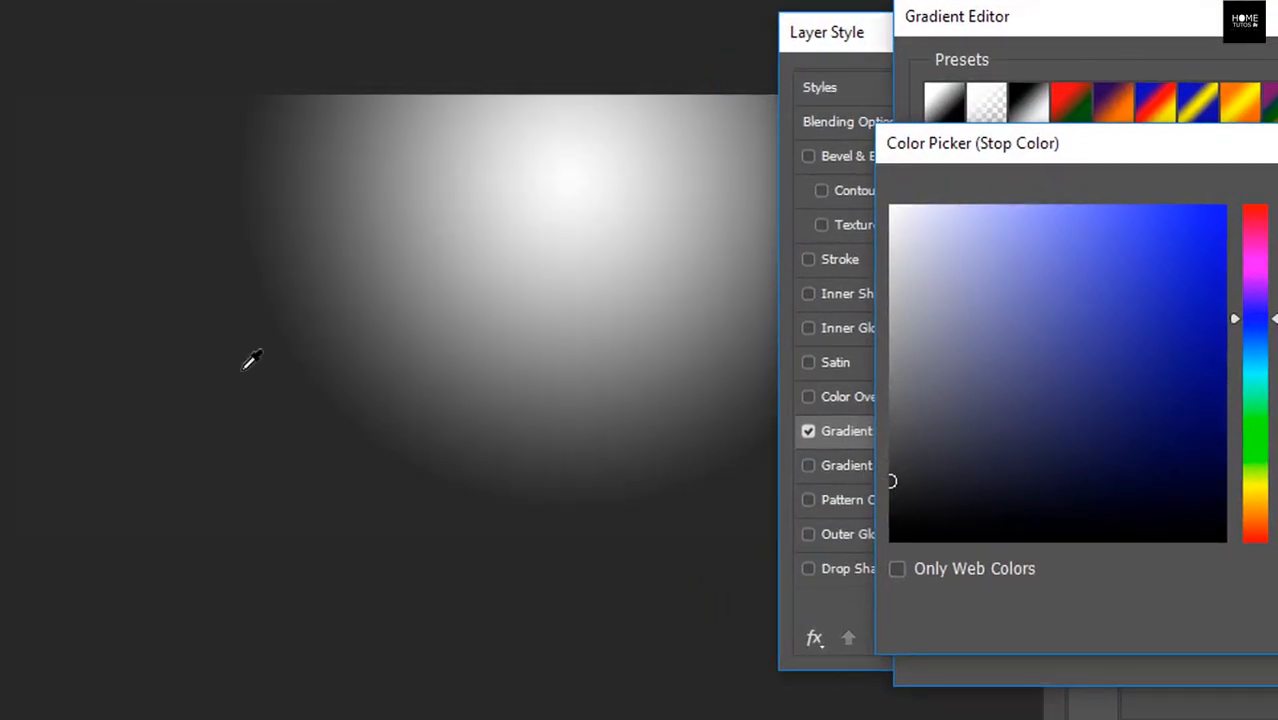
left_click(892, 478)
left_click(889, 486)
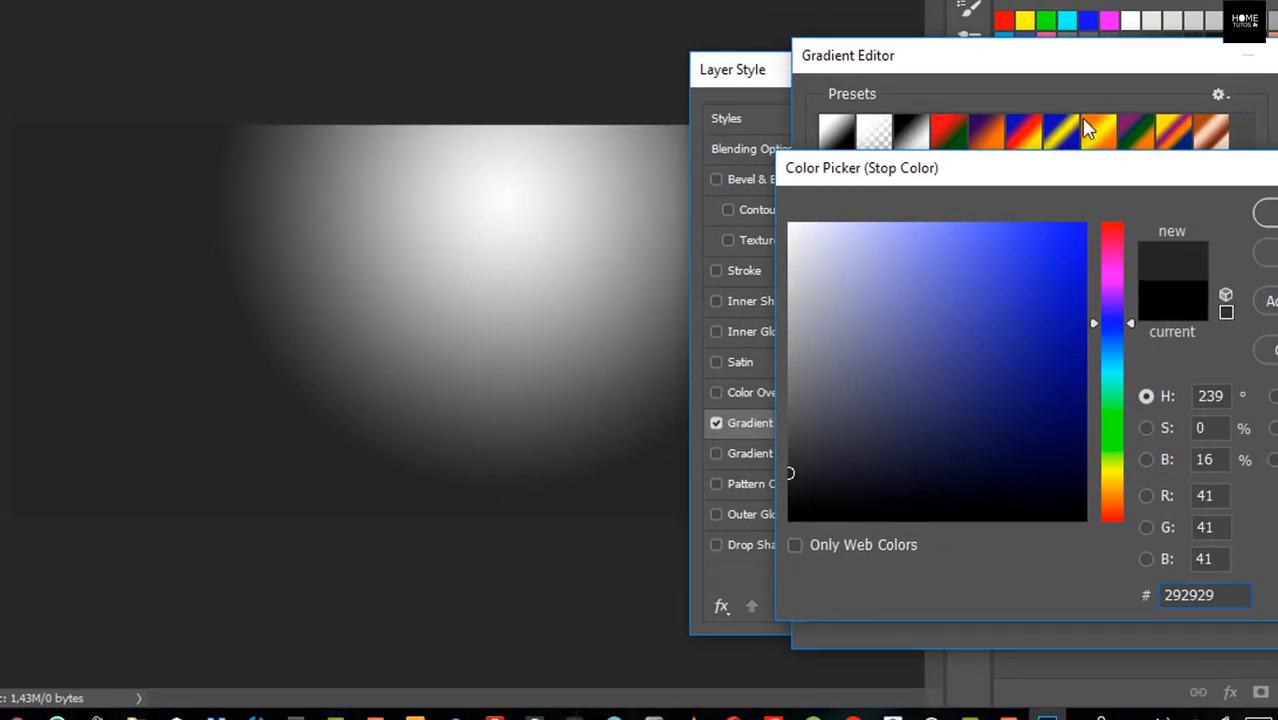
left_click_drag(1078, 169, 995, 89)
double_click(1135, 516)
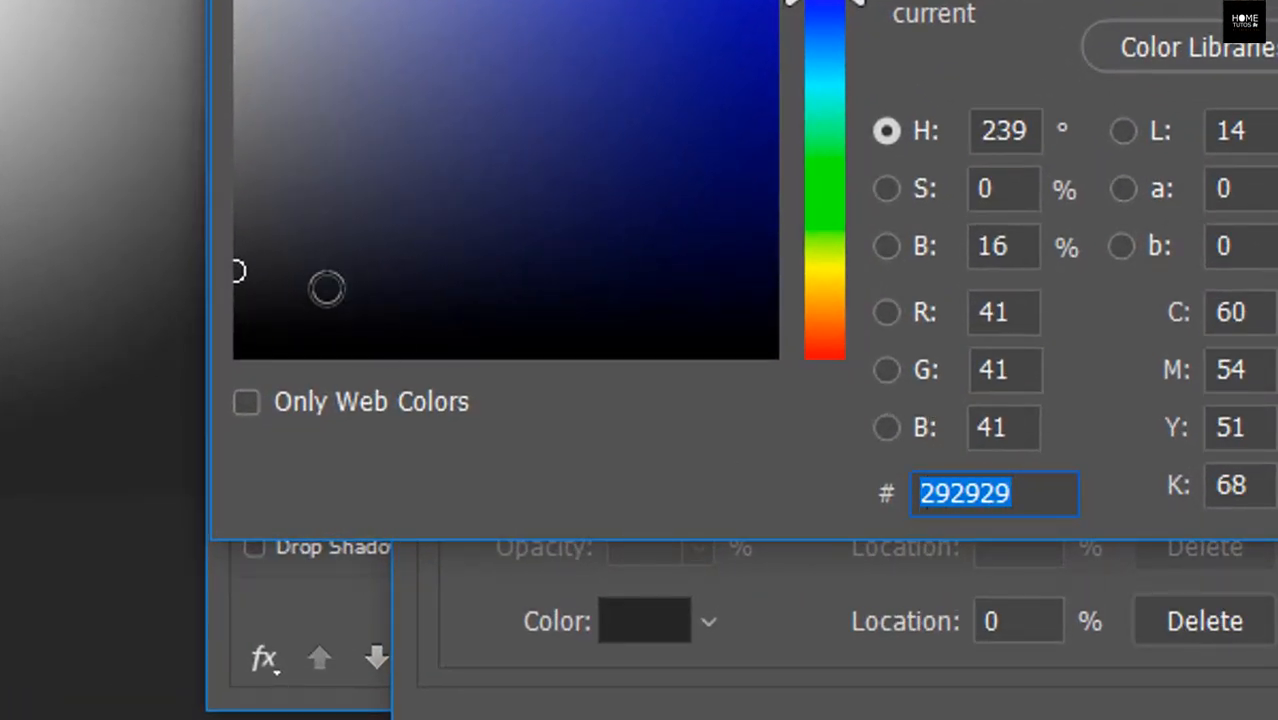
Step: Try bright green (13dd21) as the color of the gradient stop at location 0%
left_click(1005, 495)
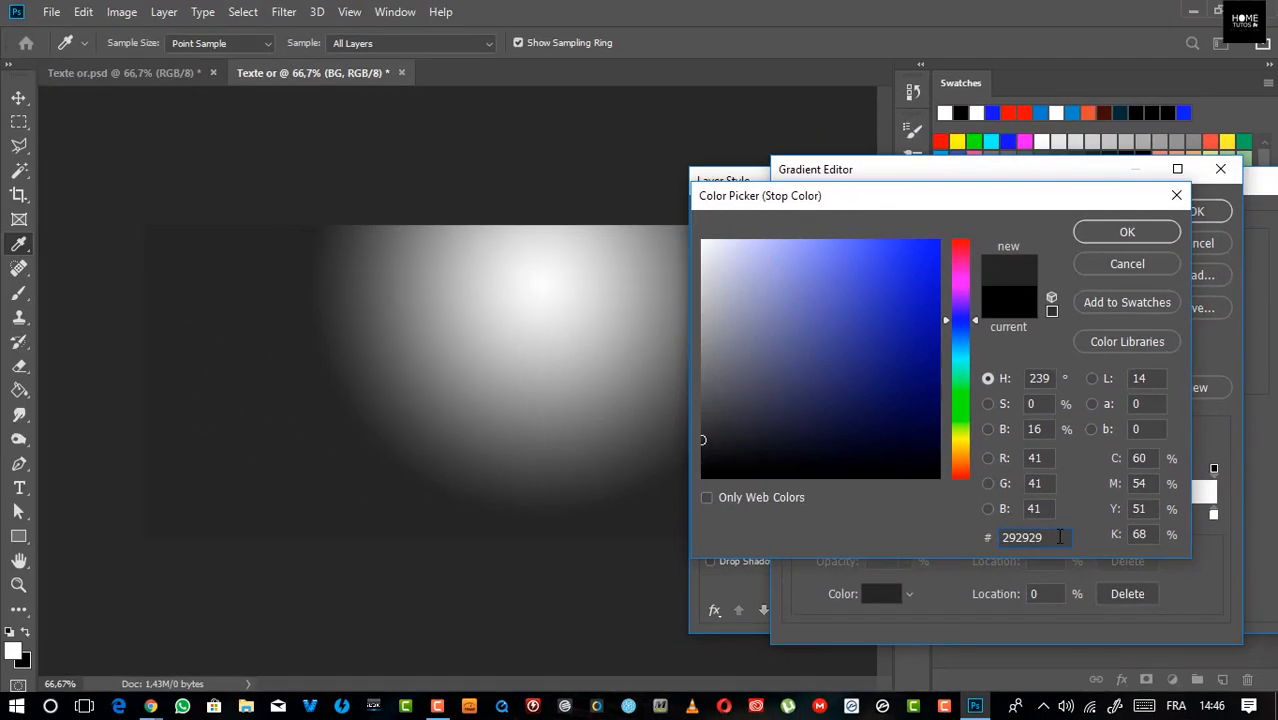
left_click_drag(1007, 497, 731, 521)
left_click(1068, 539)
left_click(962, 402)
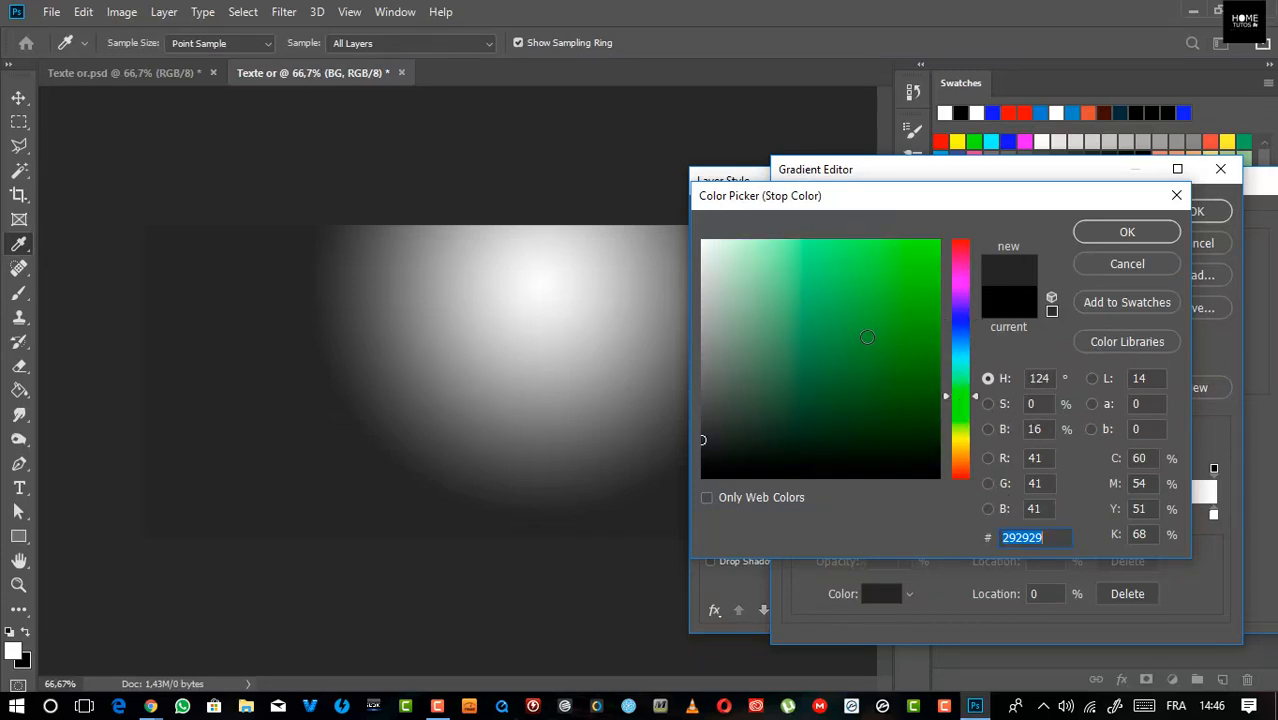
left_click(919, 271)
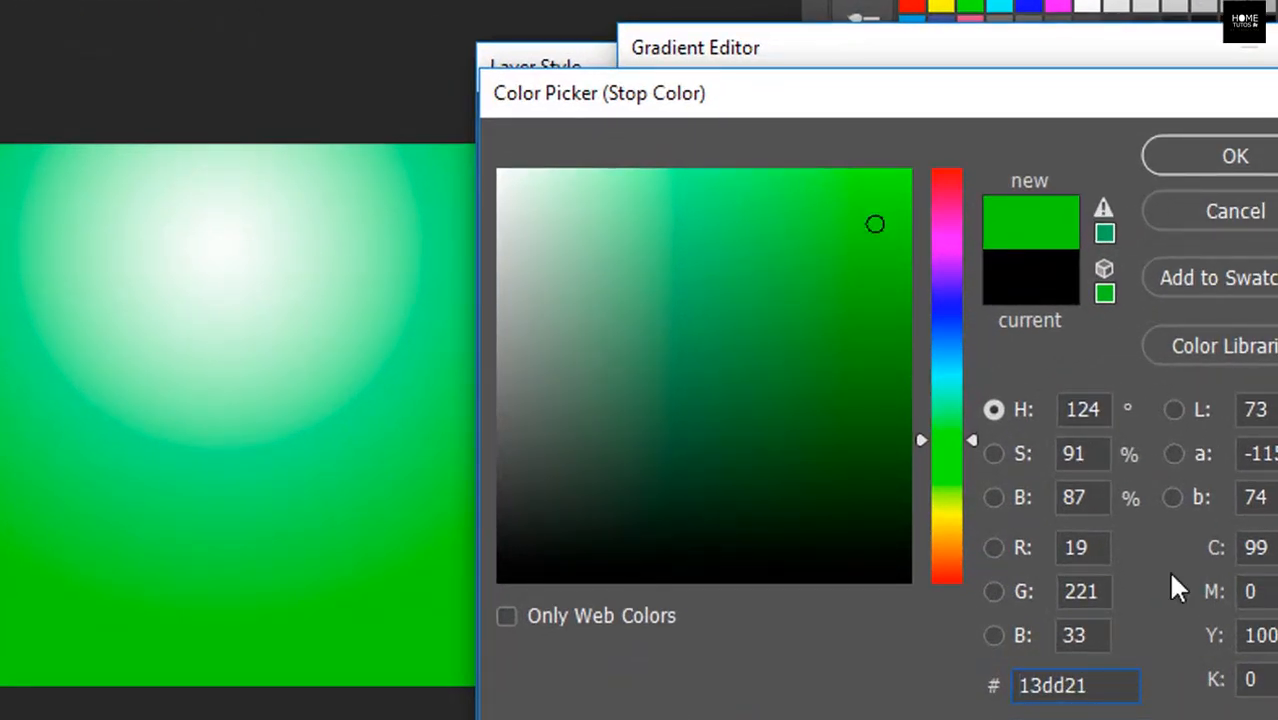
Step: Enter 292929 as the color of the stop at location 0% and confirm it
left_click_drag(1097, 690, 1020, 690)
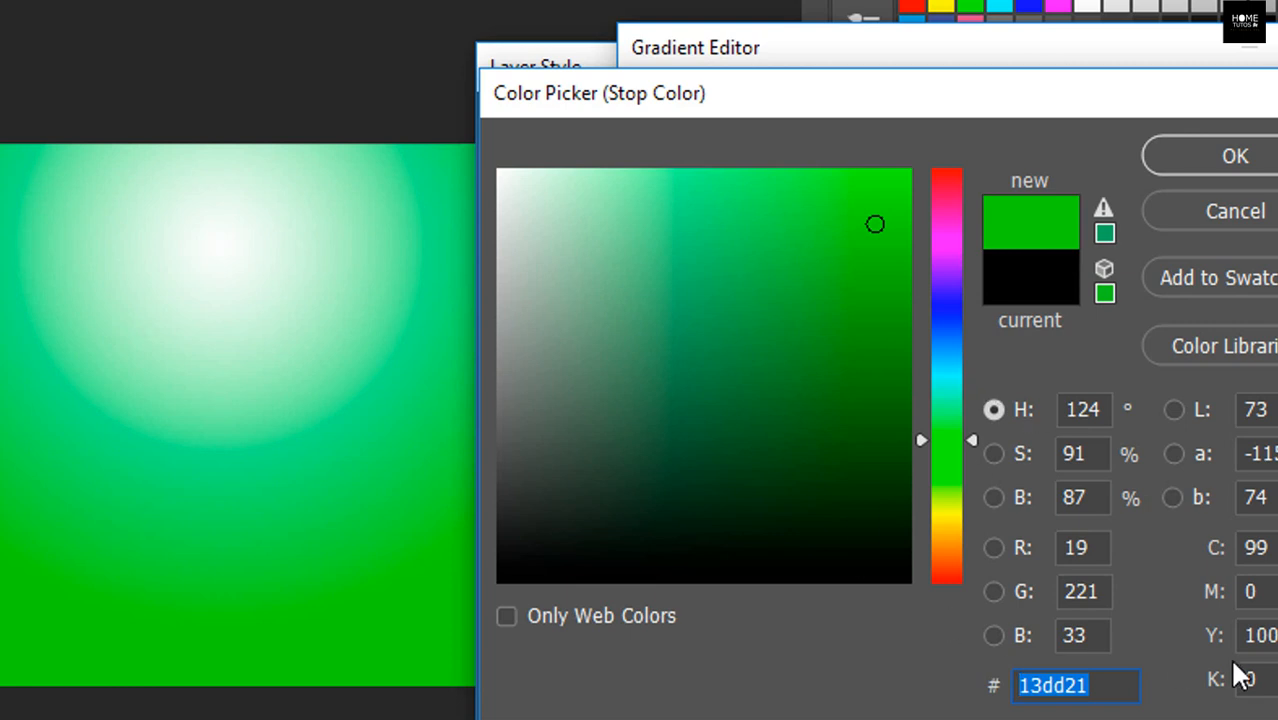
type("292929")
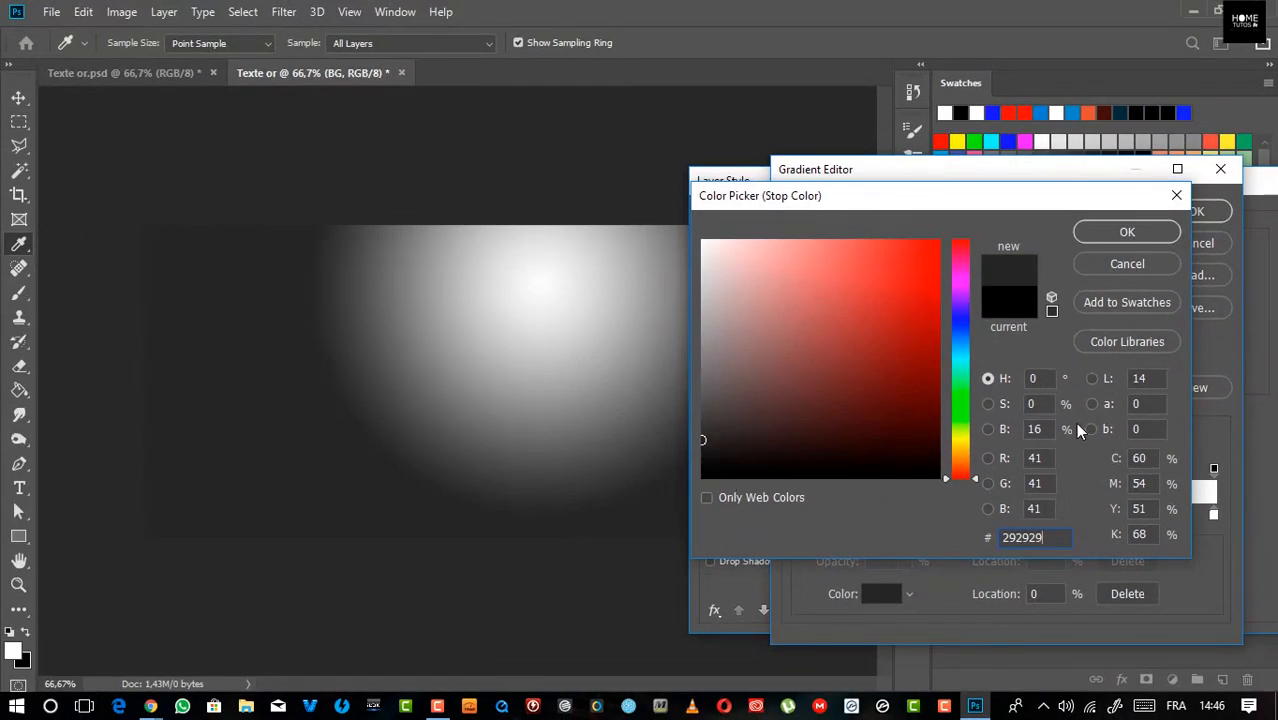
left_click(1099, 229)
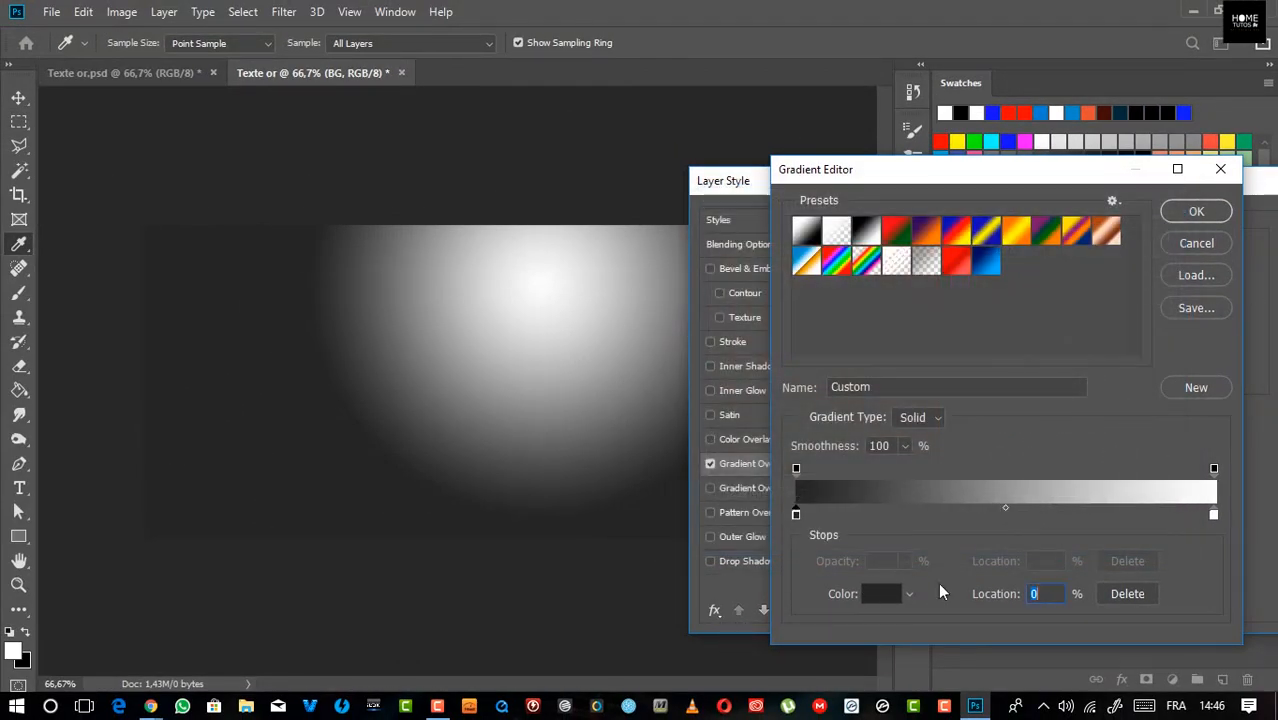
Step: Set the gradient's color stop at location 100% to dark gray 3c3c3c and confirm the gradient
left_click(1215, 519)
left_click(1216, 515)
left_click(880, 594)
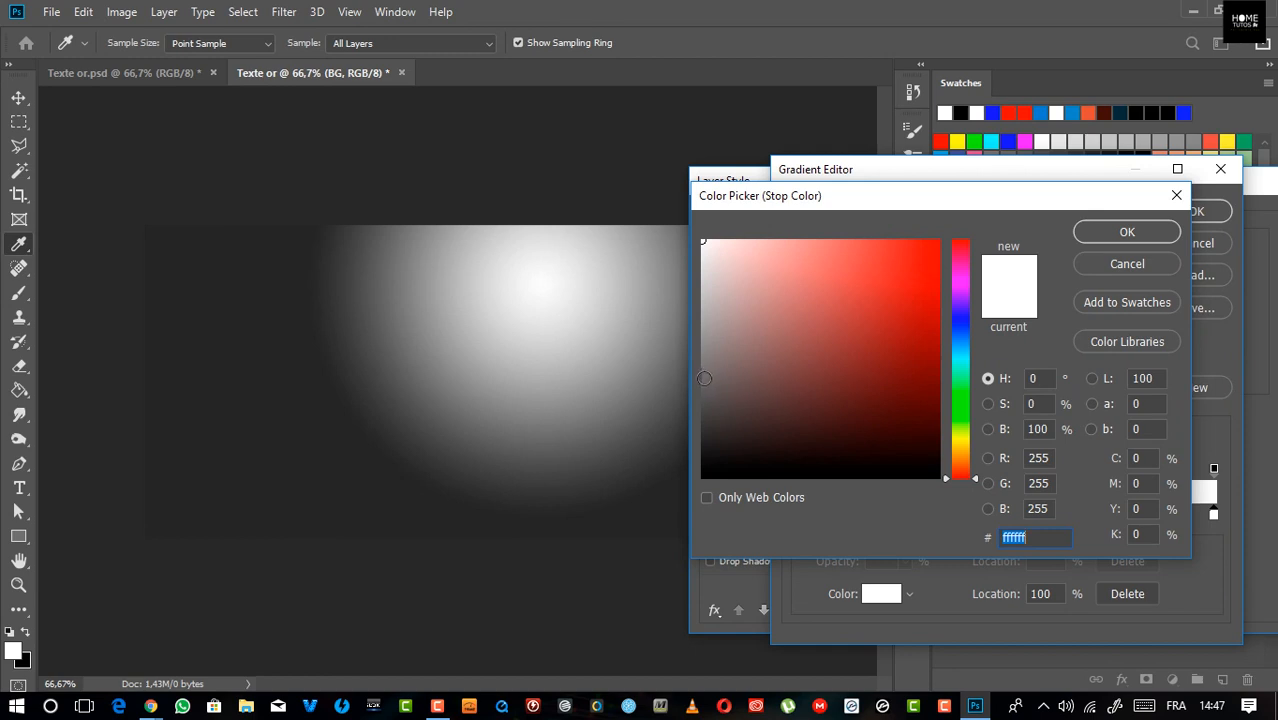
left_click(703, 383)
left_click(704, 395)
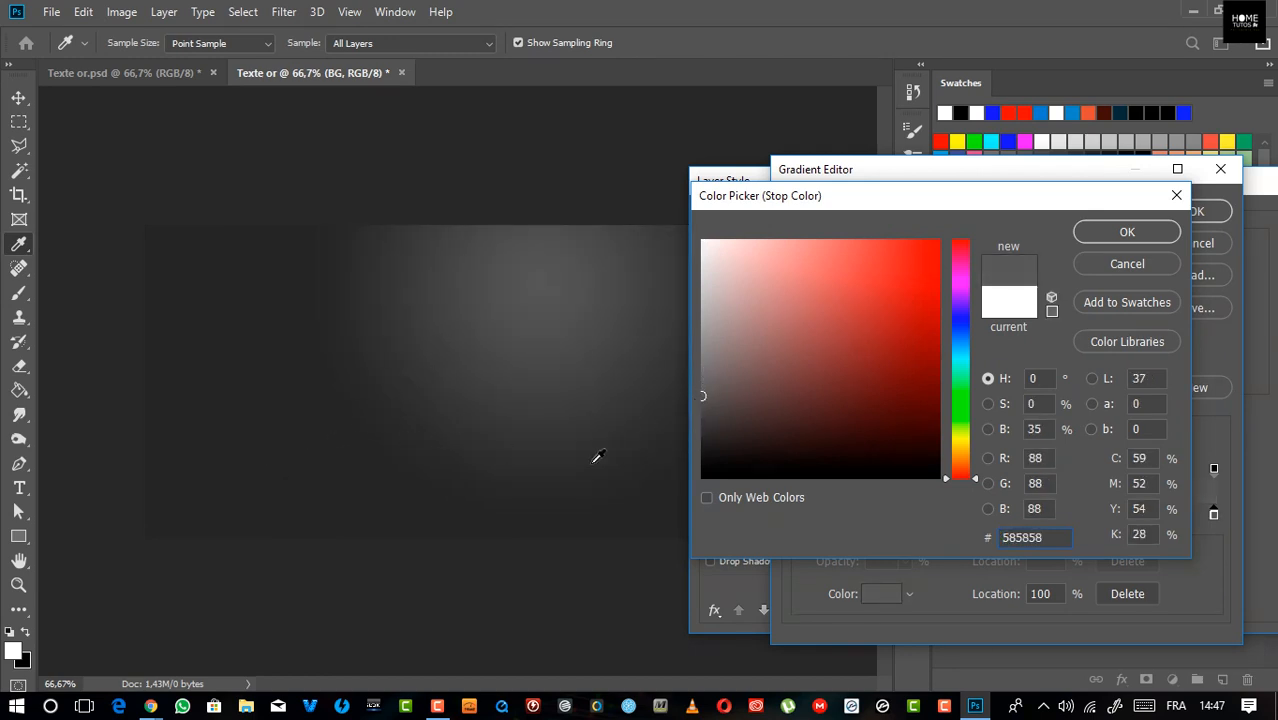
left_click(708, 412)
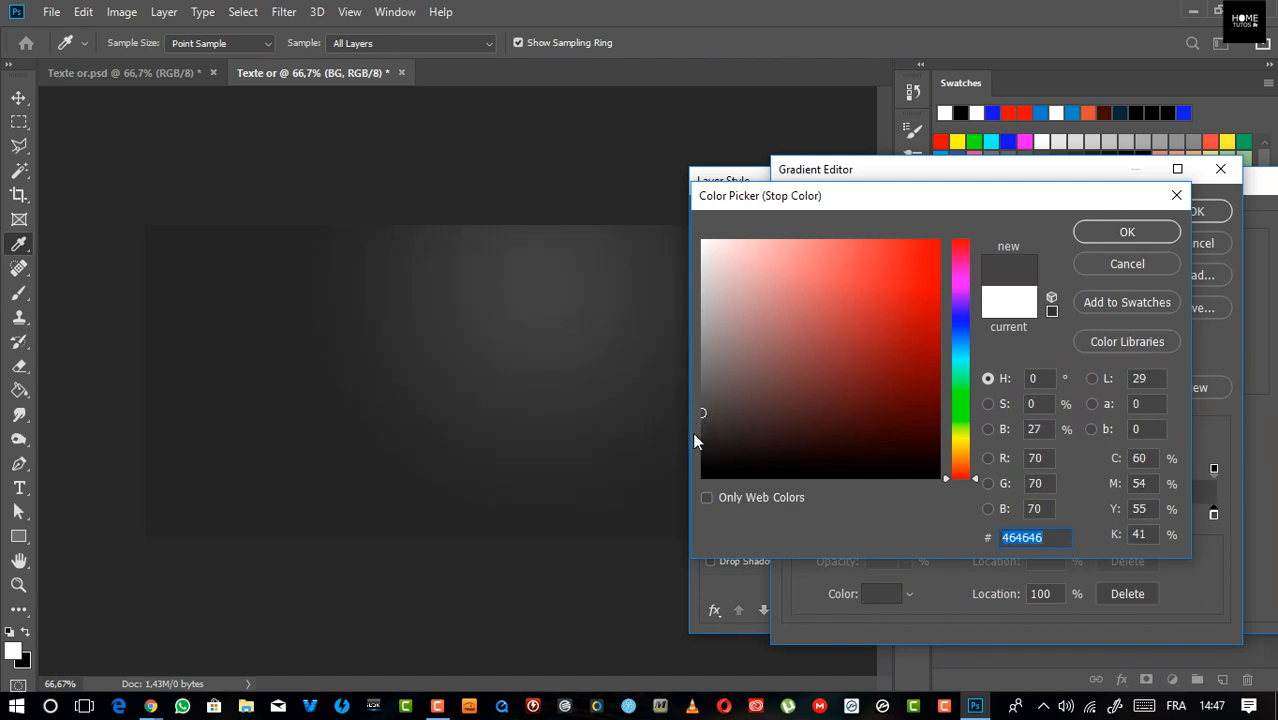
left_click(701, 423)
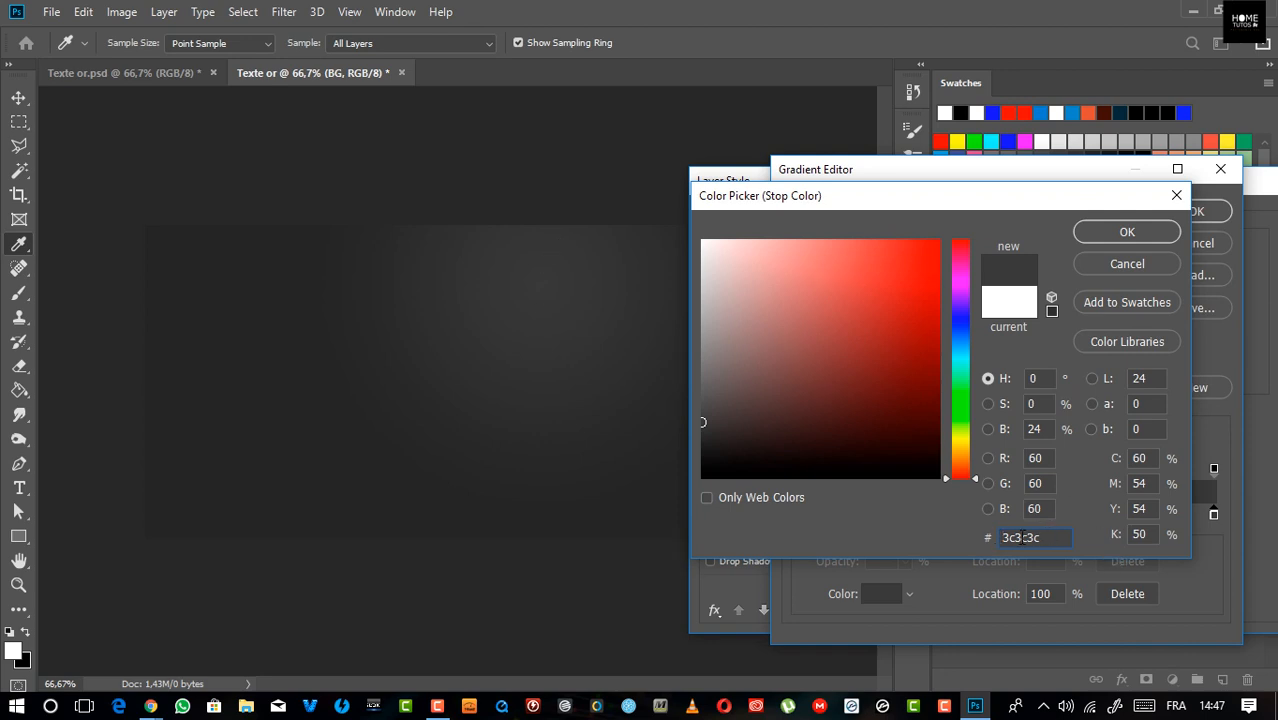
left_click(1102, 234)
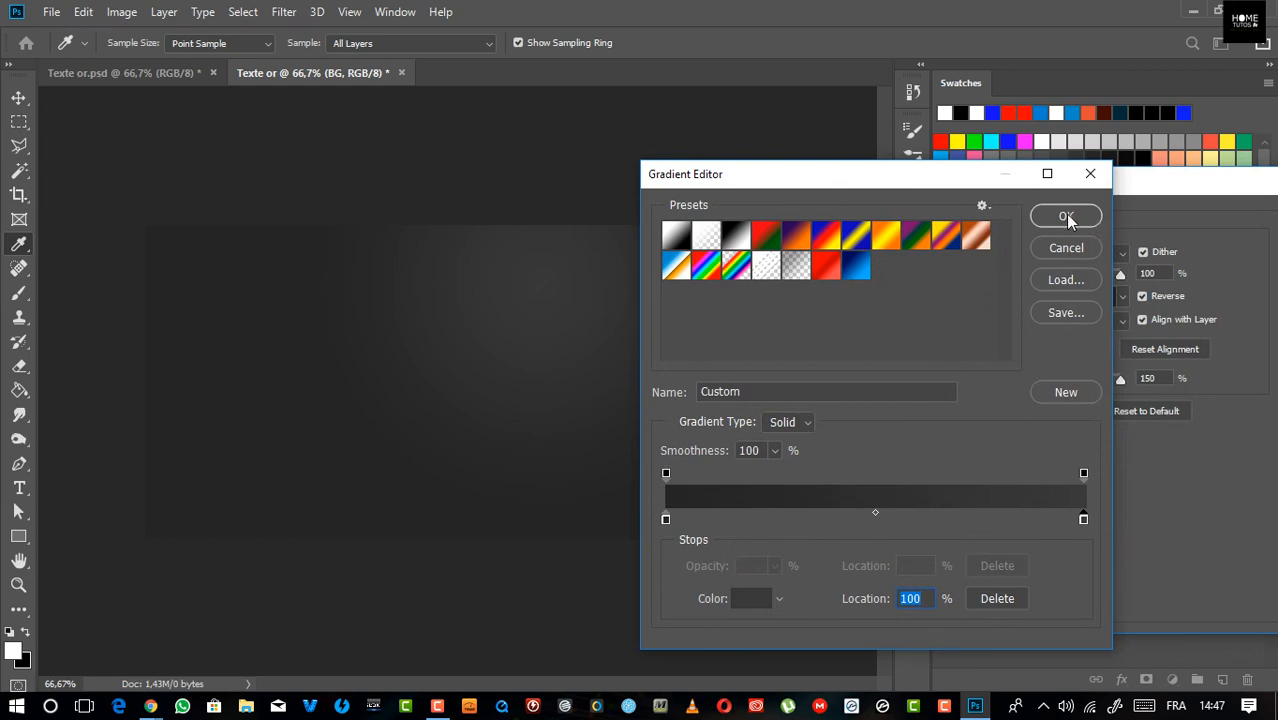
left_click(1065, 216)
Step: Move the radial gradient's glow to the upper center of the canvas, apply the style, and compare with Texte or.psd
left_click_drag(1075, 196, 1155, 220)
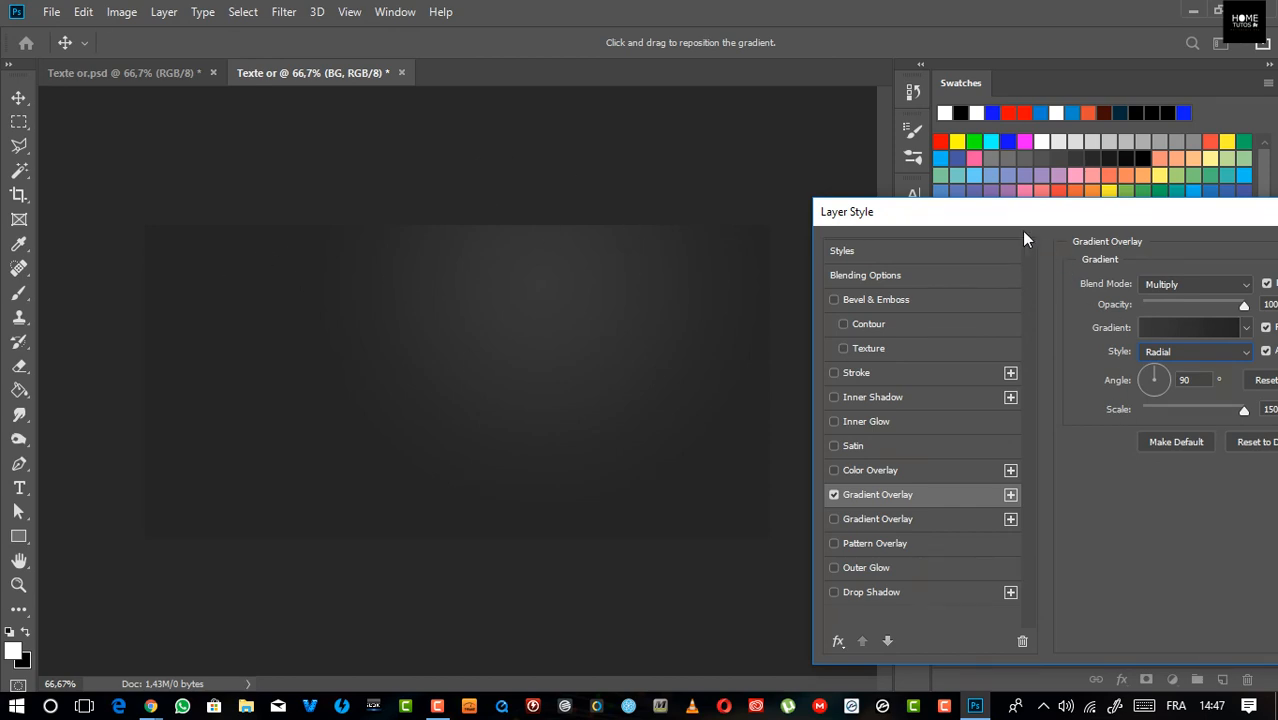
left_click_drag(1021, 220, 725, 177)
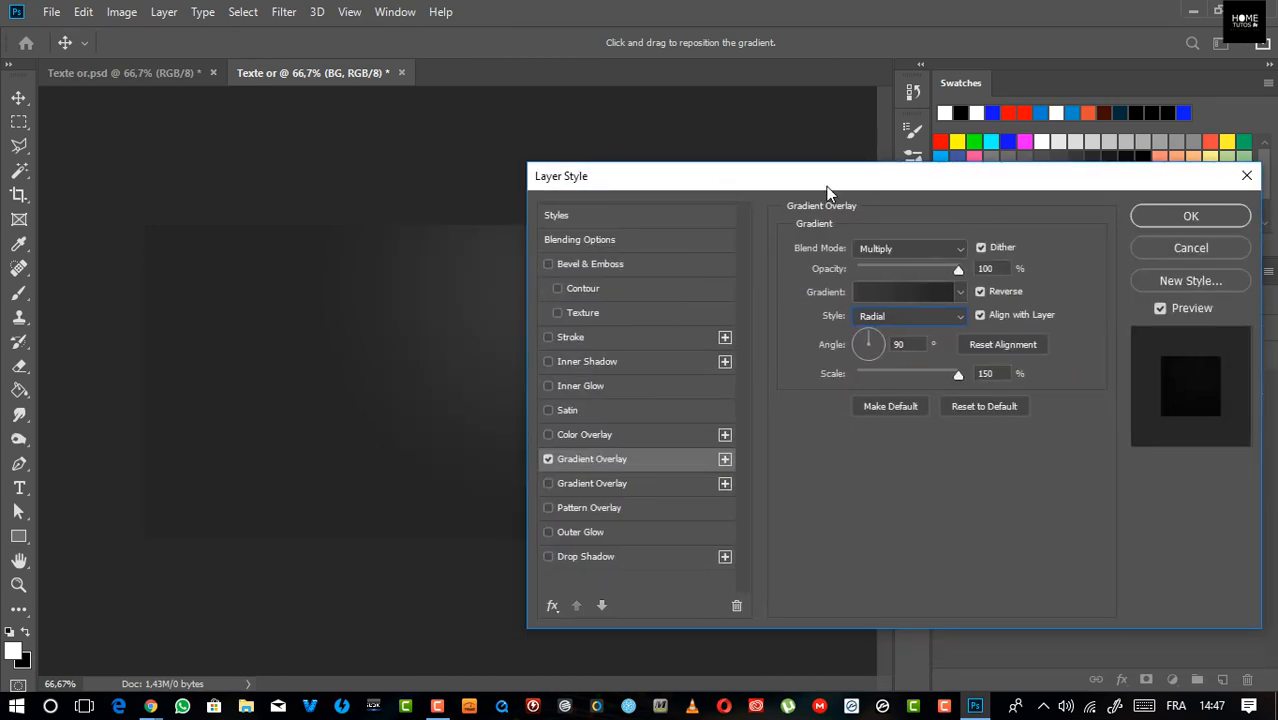
left_click_drag(827, 190, 1099, 217)
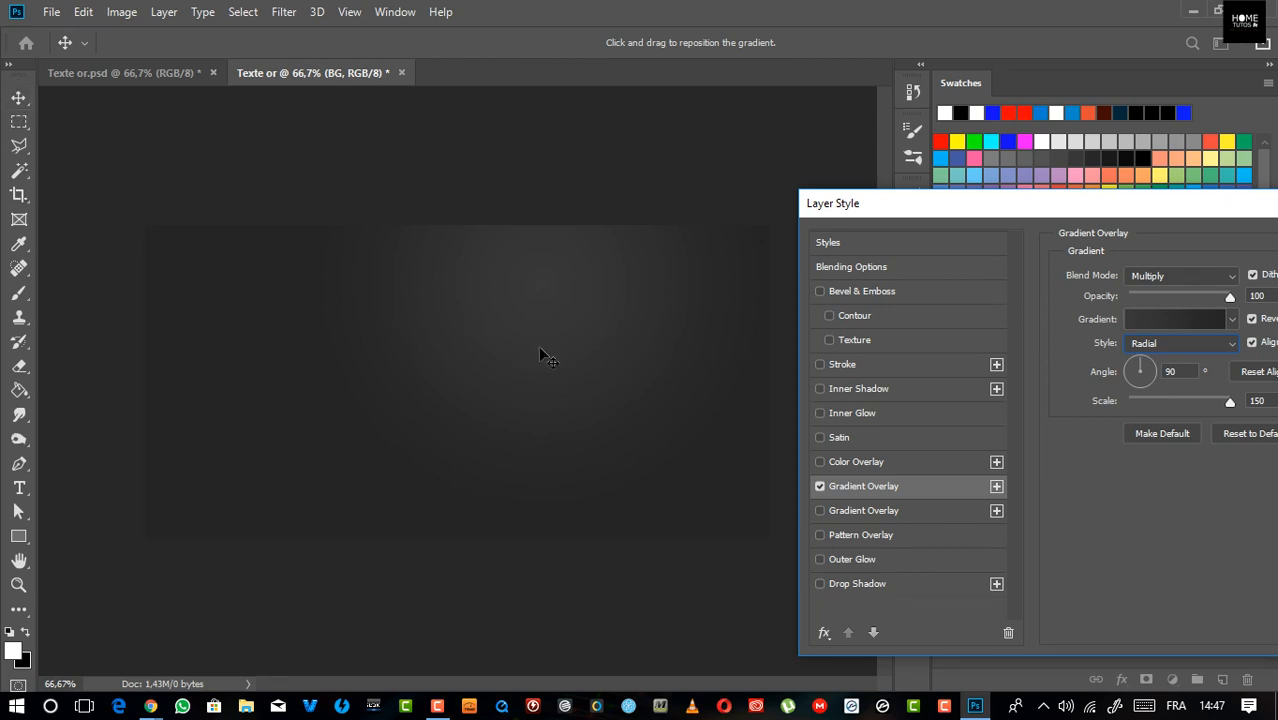
left_click_drag(540, 348, 460, 296)
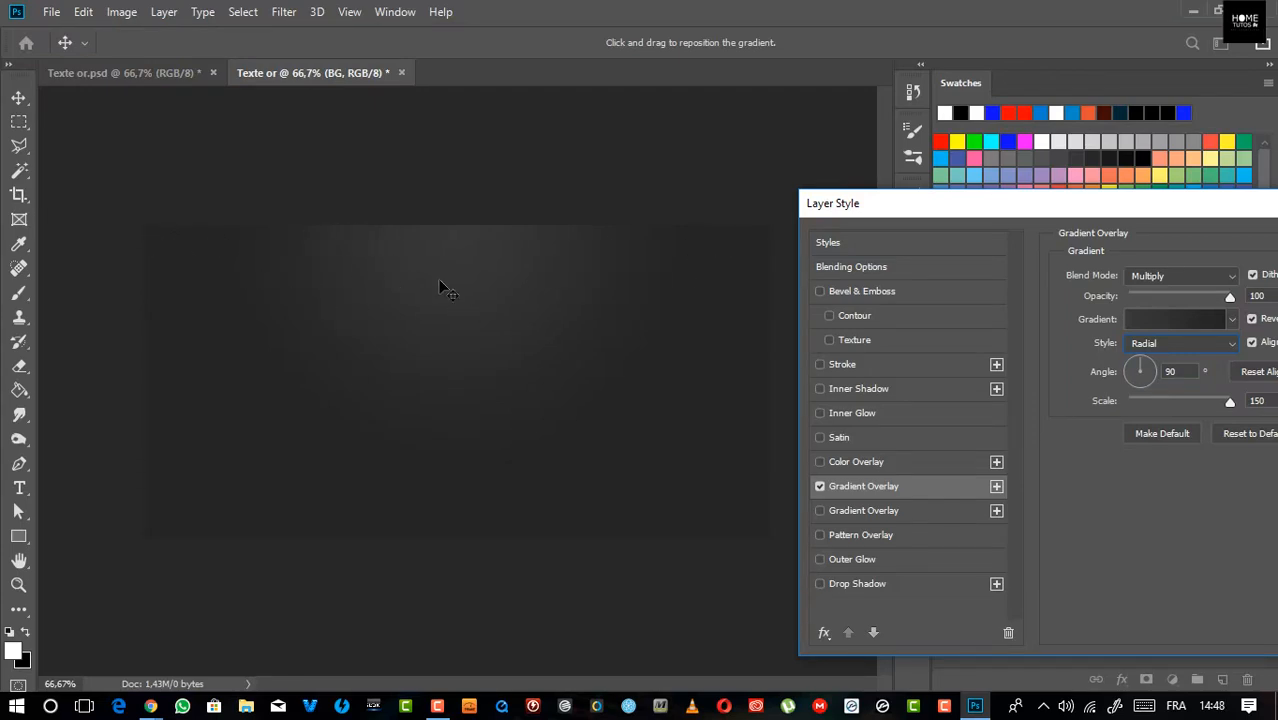
left_click_drag(799, 215, 553, 255)
left_click(1165, 280)
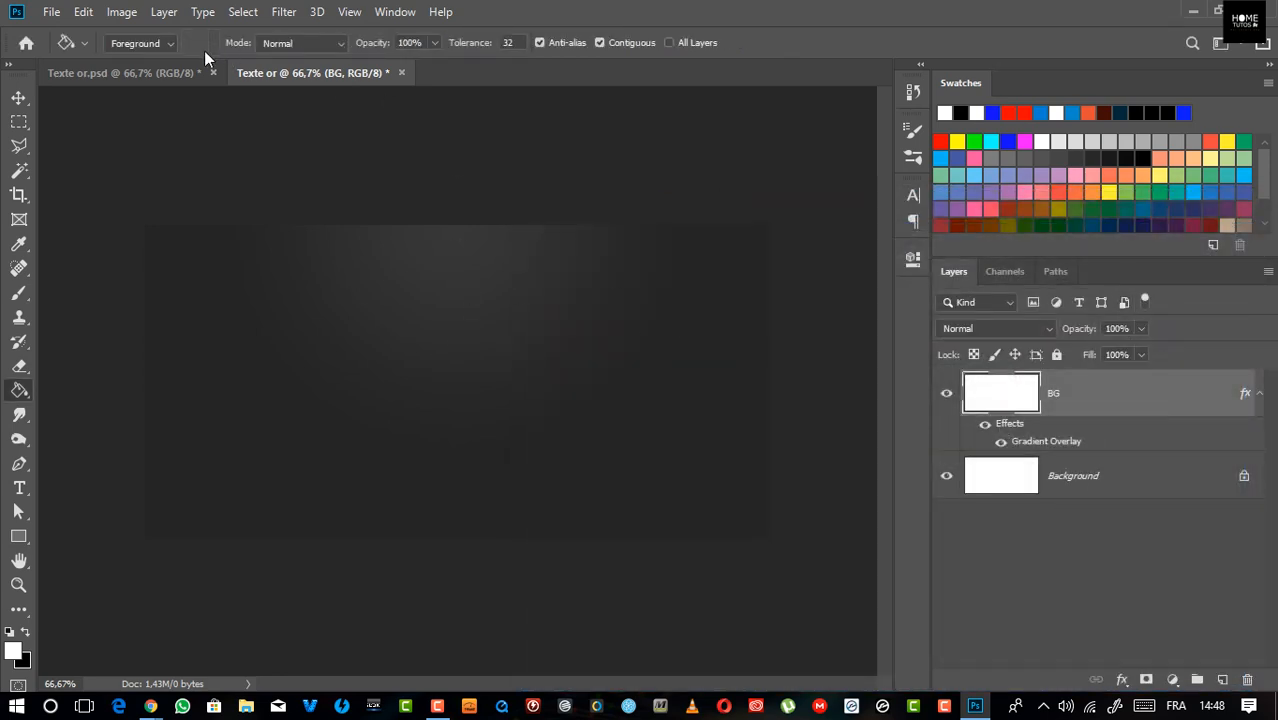
left_click(142, 71)
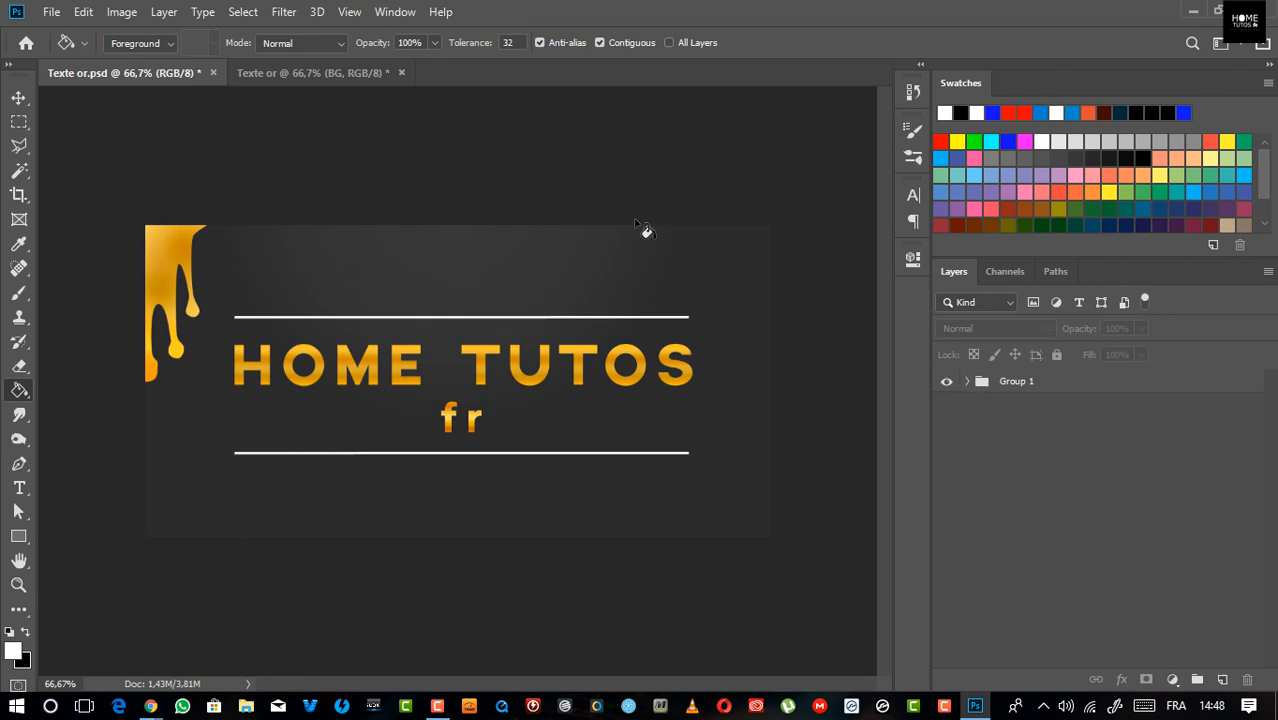
left_click(273, 74)
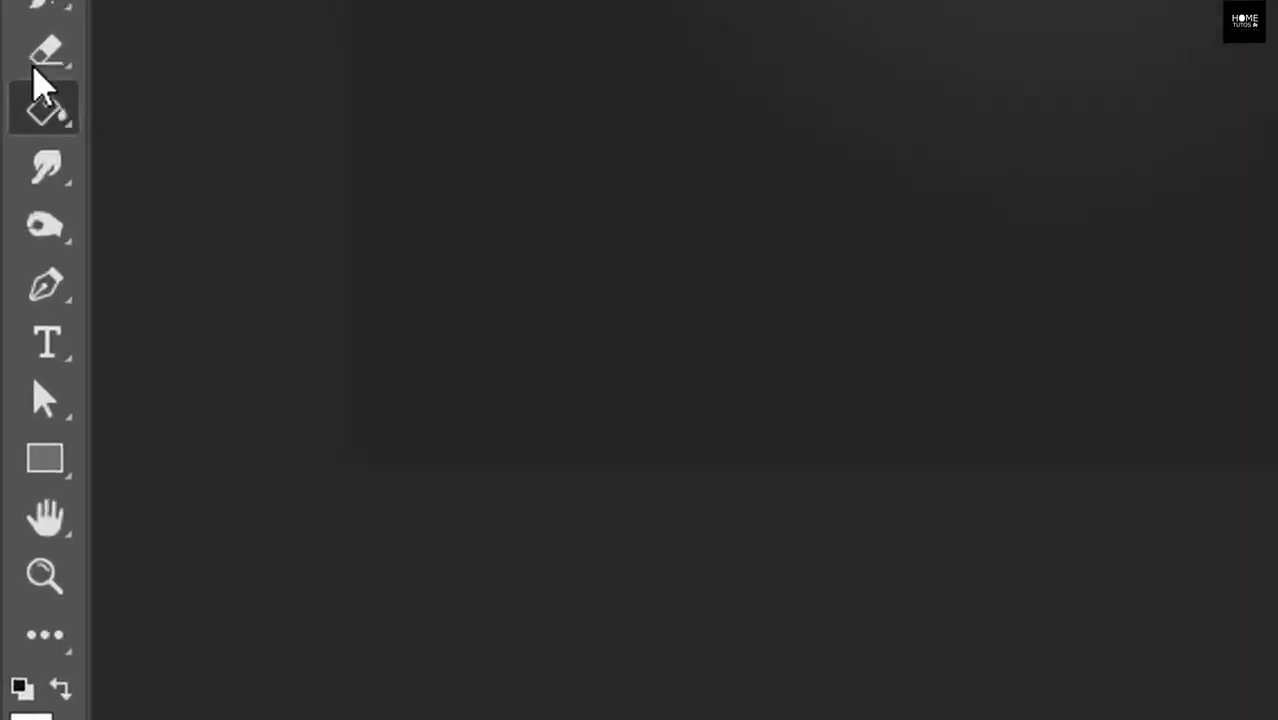
Step: Set up the Type tool with the Axis font in Bold and white ffffff as the text color
left_click(50, 348)
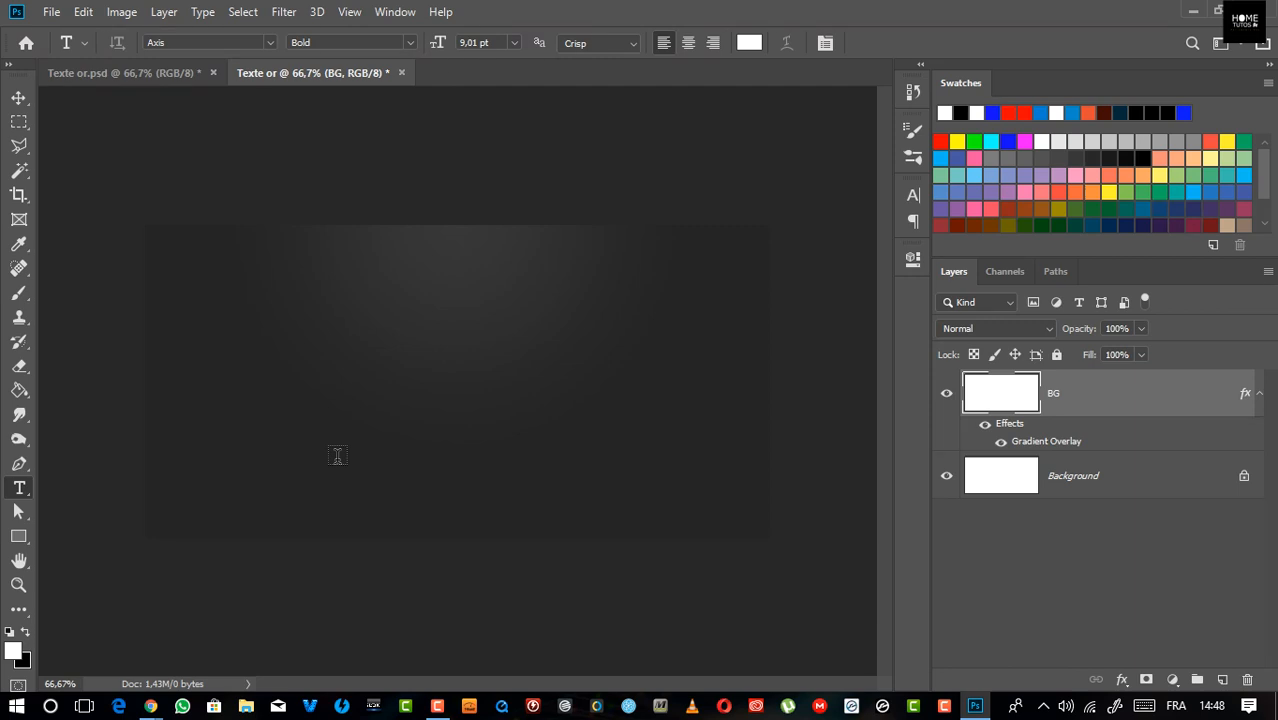
left_click(272, 42)
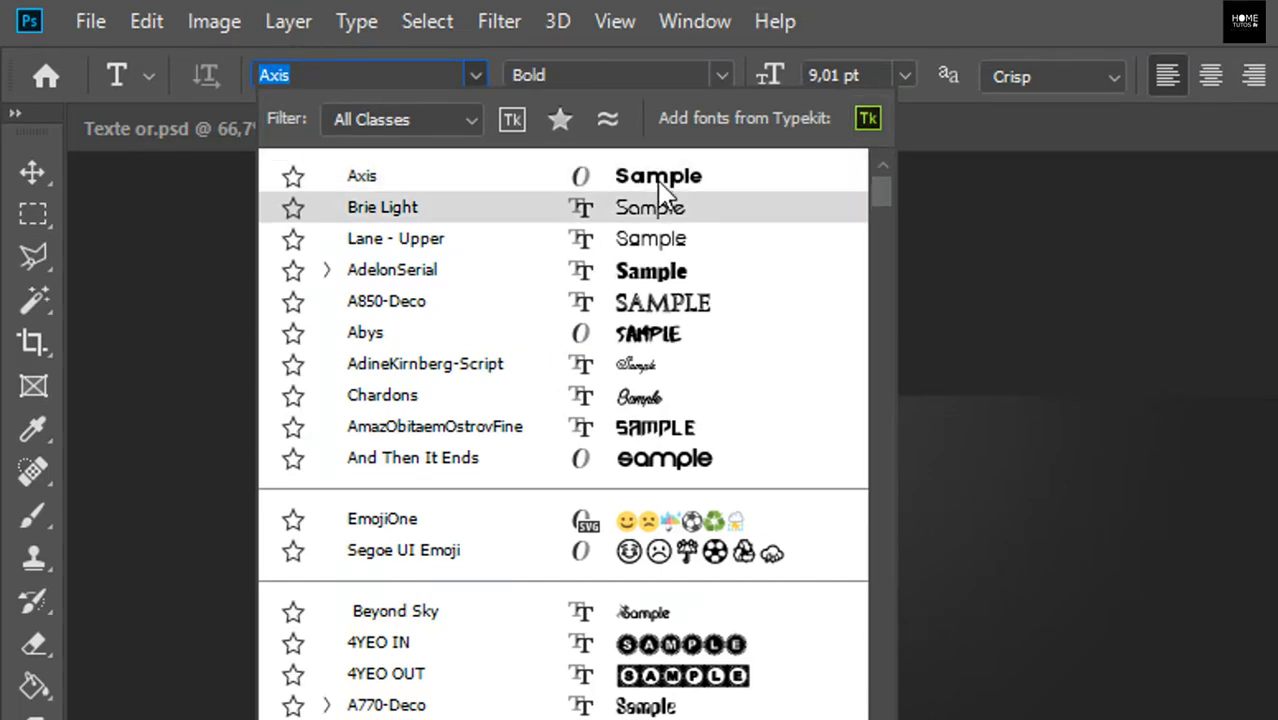
left_click(909, 26)
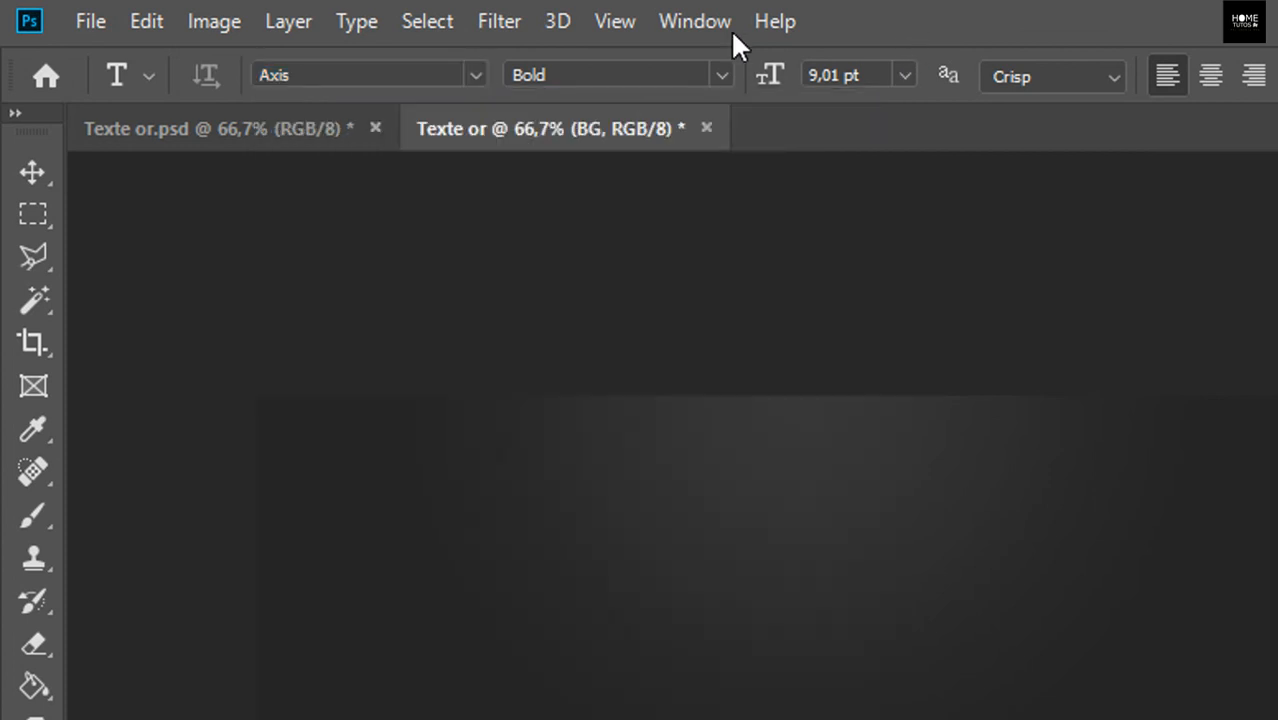
left_click(302, 77)
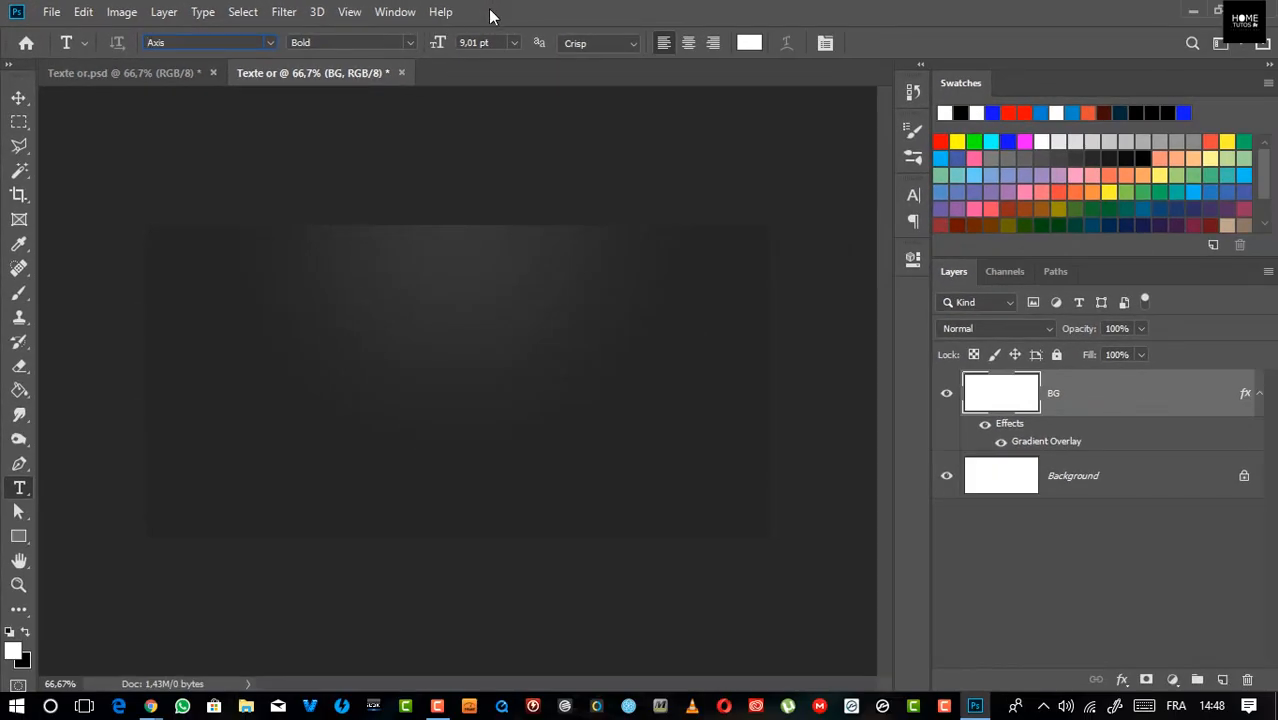
left_click(416, 43)
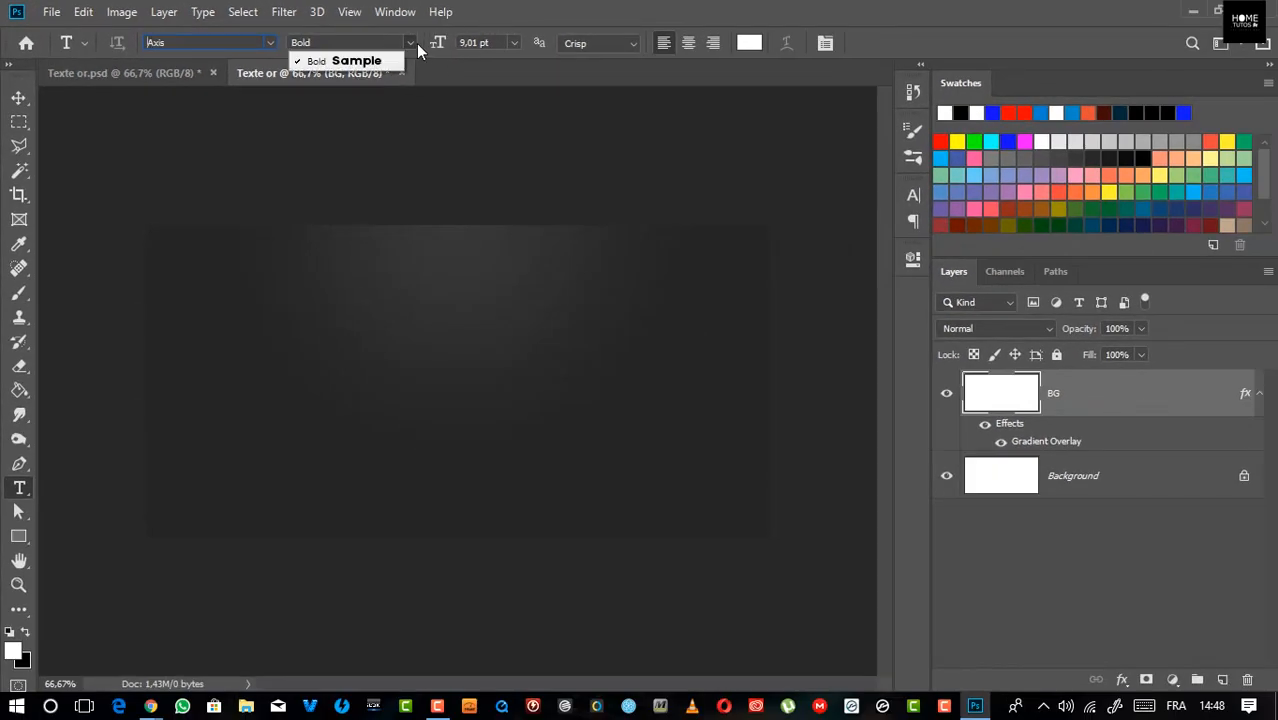
left_click(566, 8)
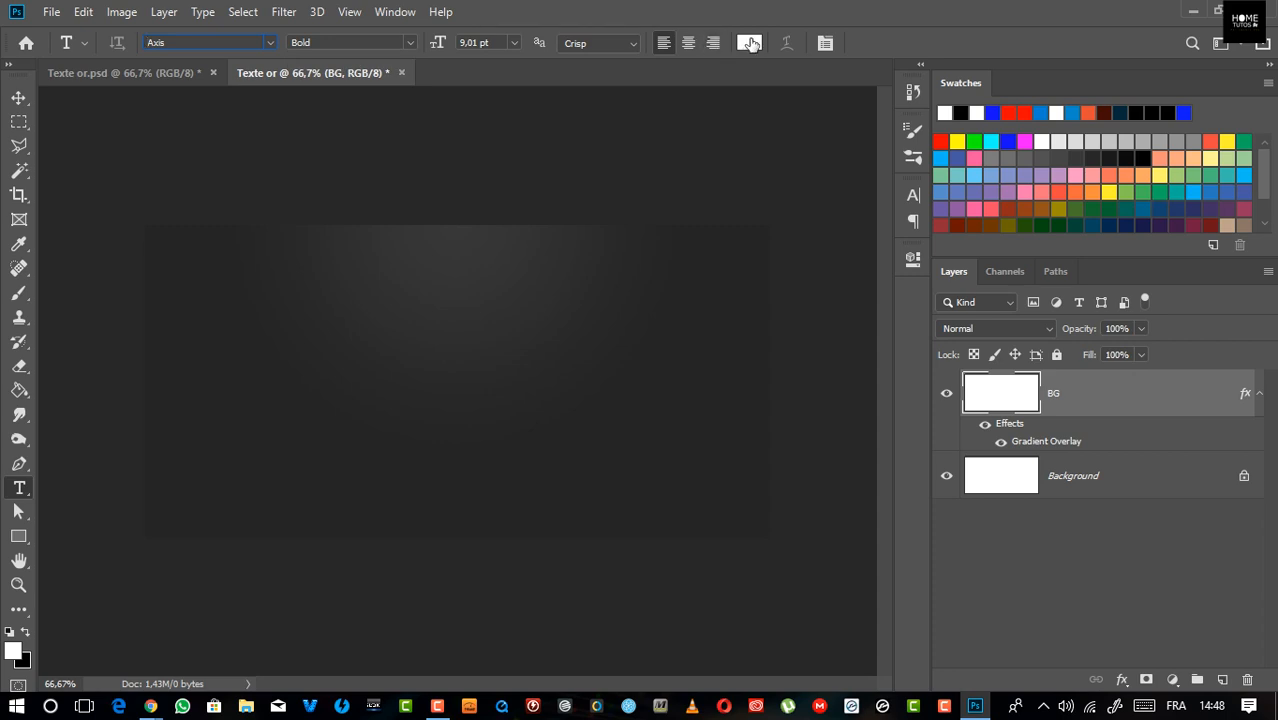
left_click(750, 43)
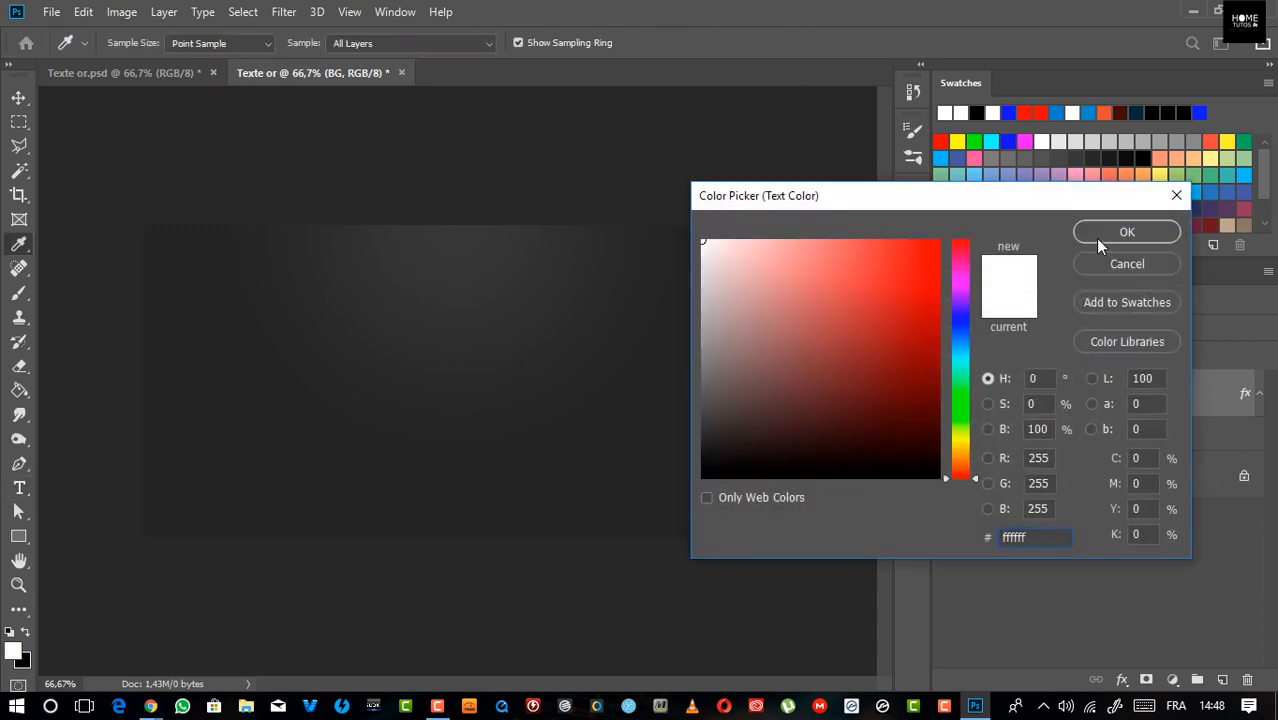
left_click(1097, 236)
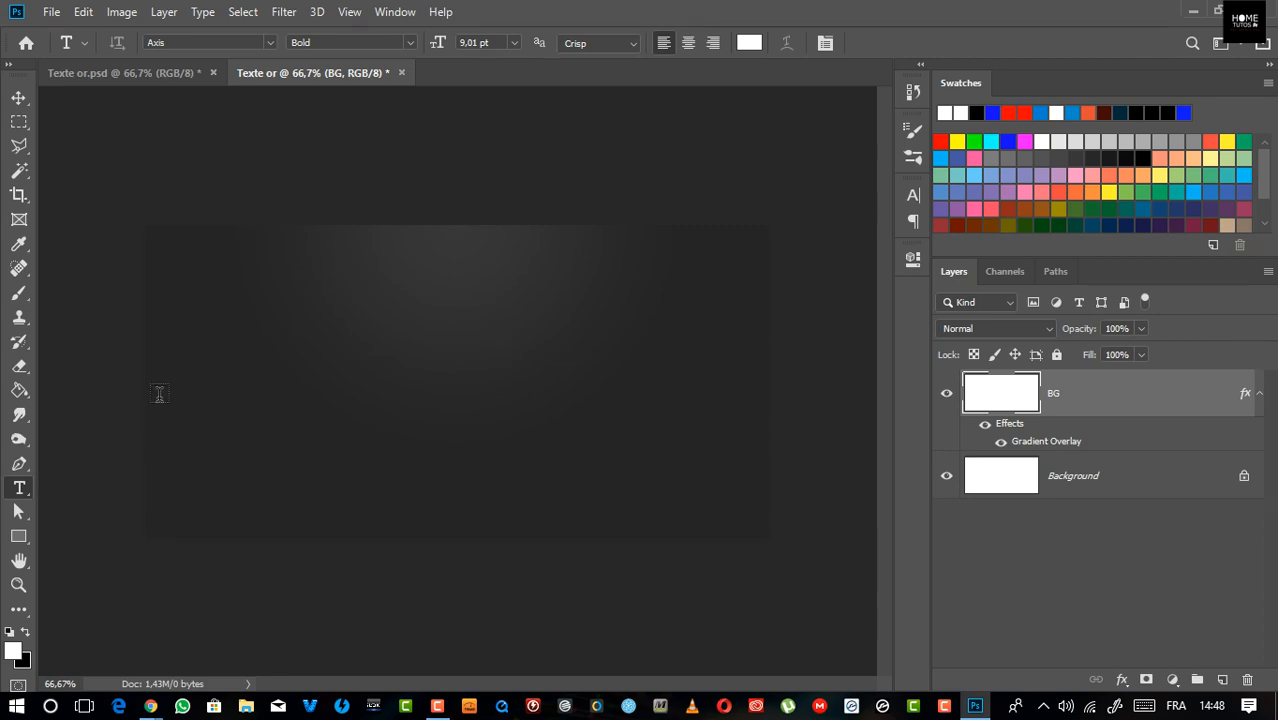
Step: Add the text HOME TUTOS as a new text layer across the middle of the canvas
left_click(262, 393)
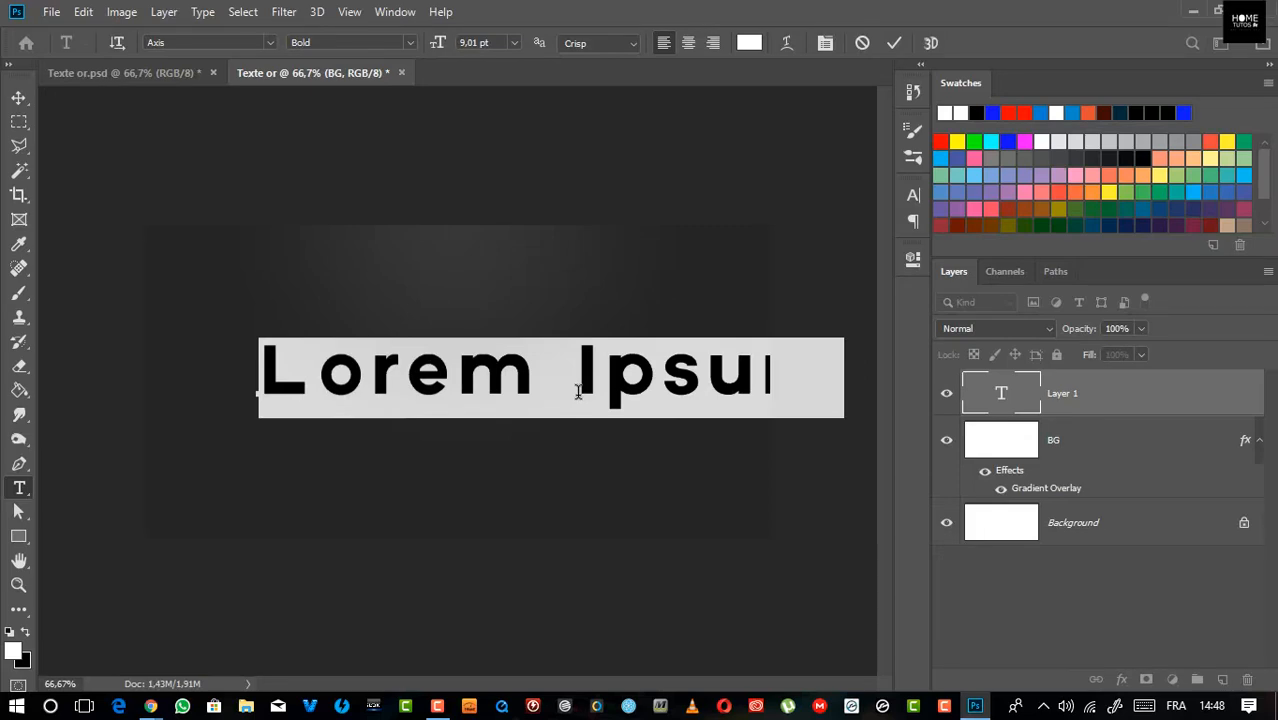
type("HOM")
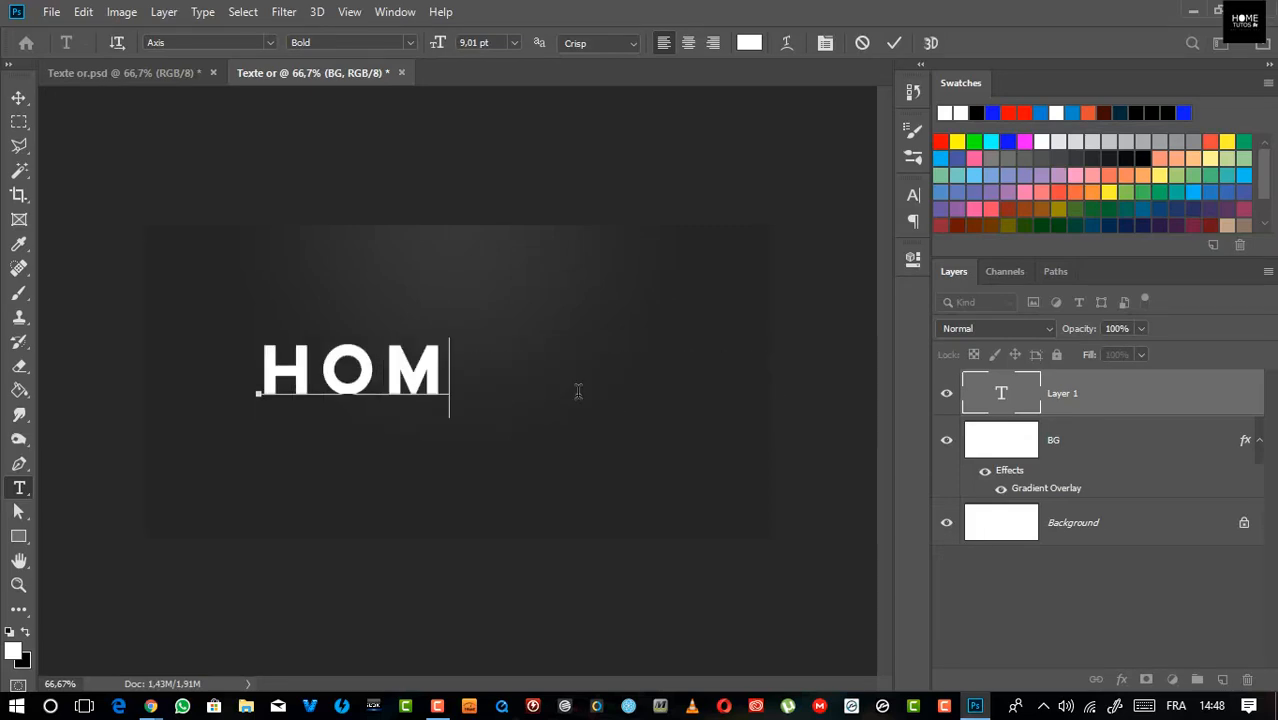
type("E TUTO")
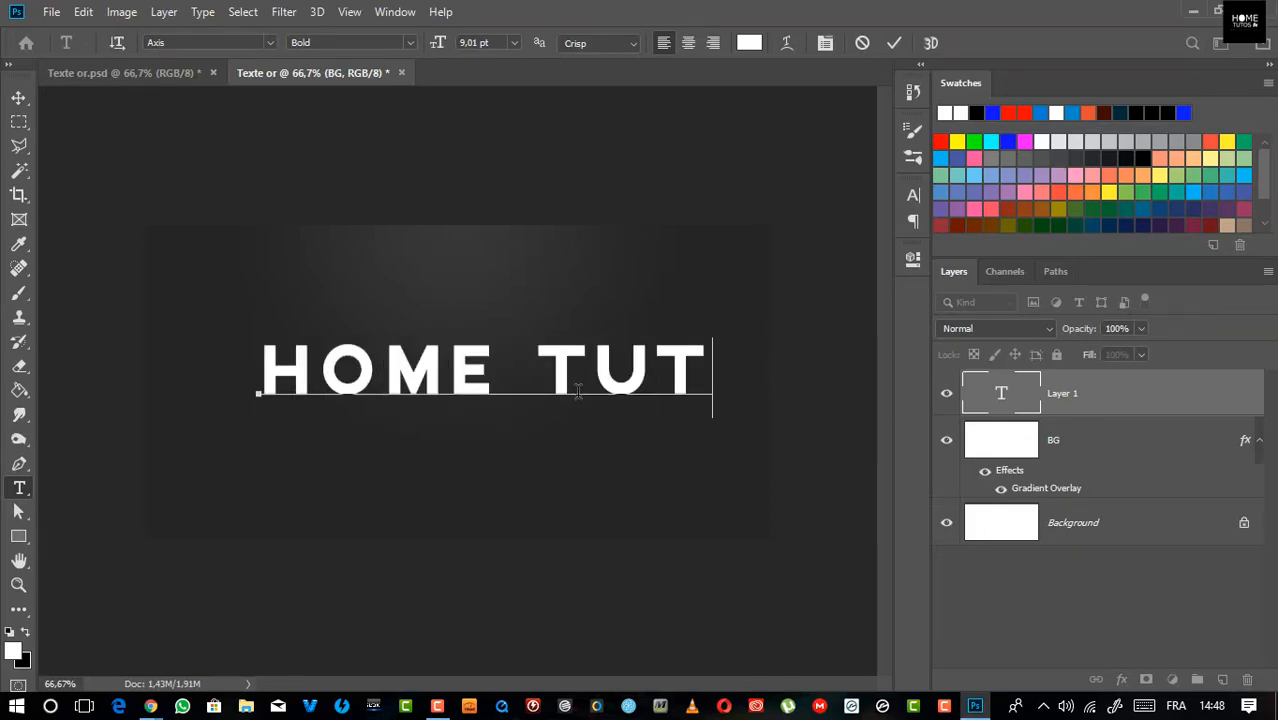
left_click(18, 97)
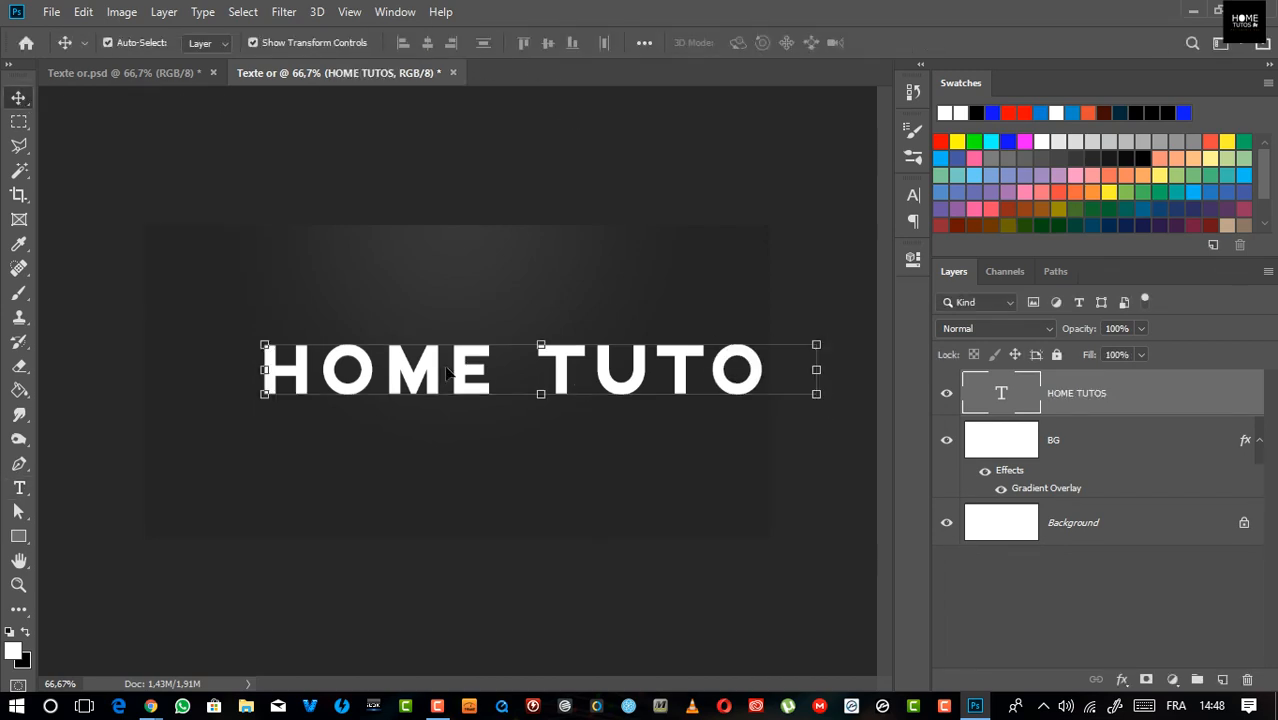
Step: Scale the HOME TUTOS text down proportionally and center it on the canvas
left_click_drag(466, 370, 368, 376)
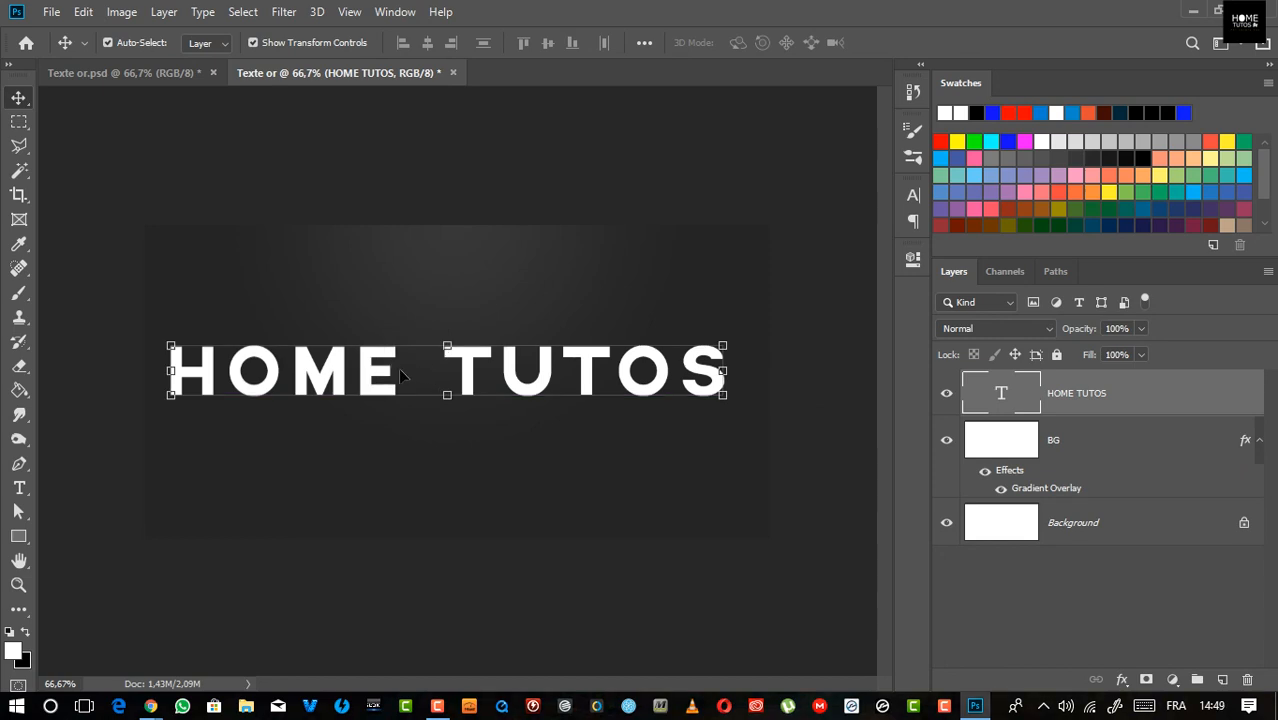
key("ctrl+t")
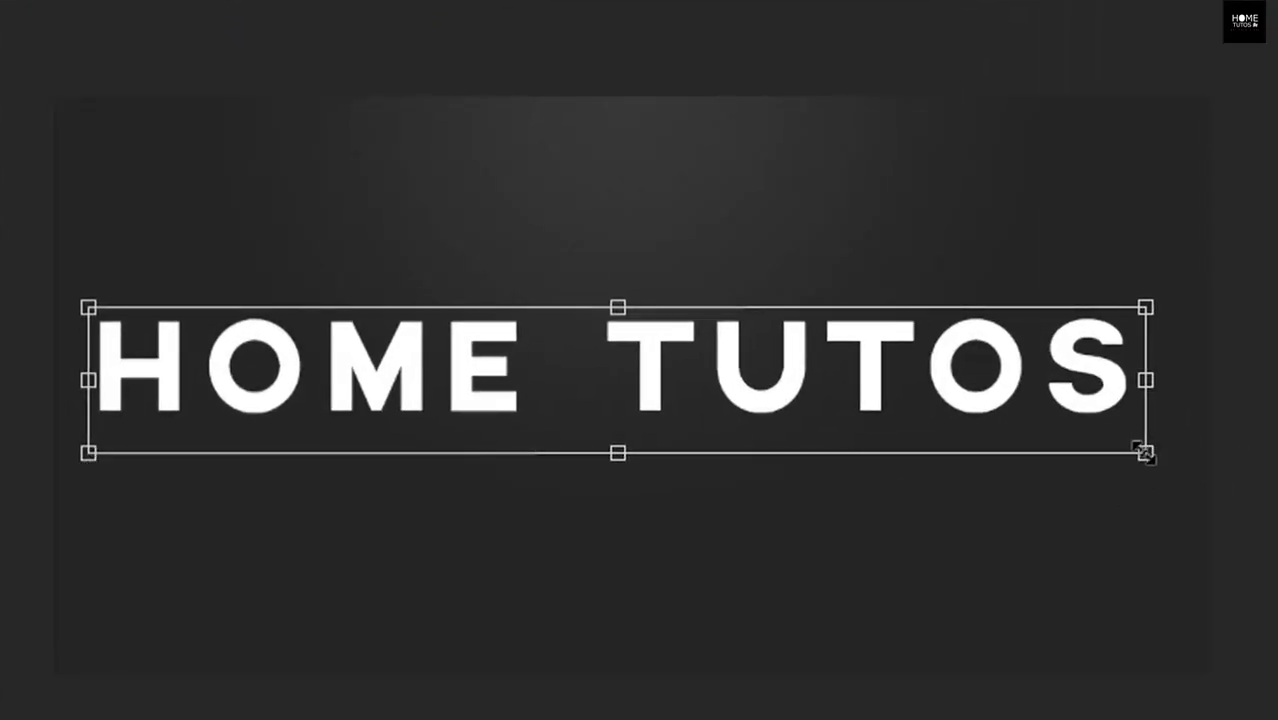
left_click_drag(1140, 447, 912, 457)
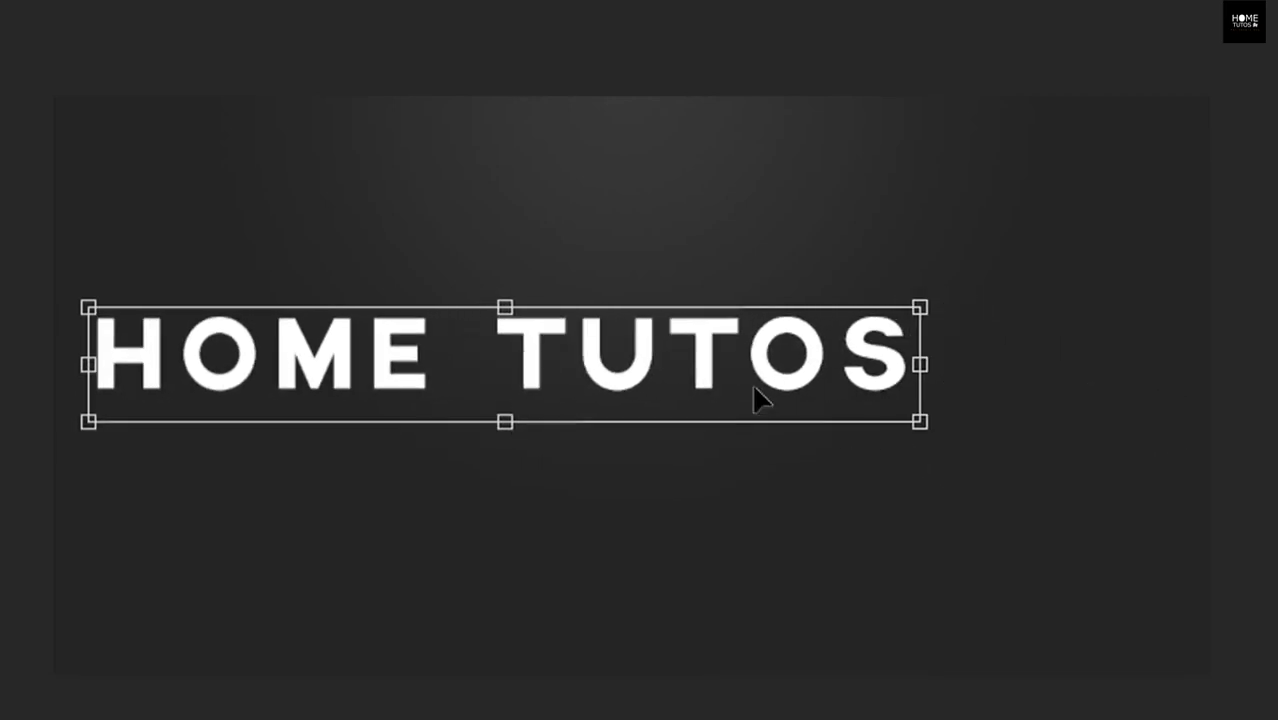
left_click_drag(655, 342, 827, 353)
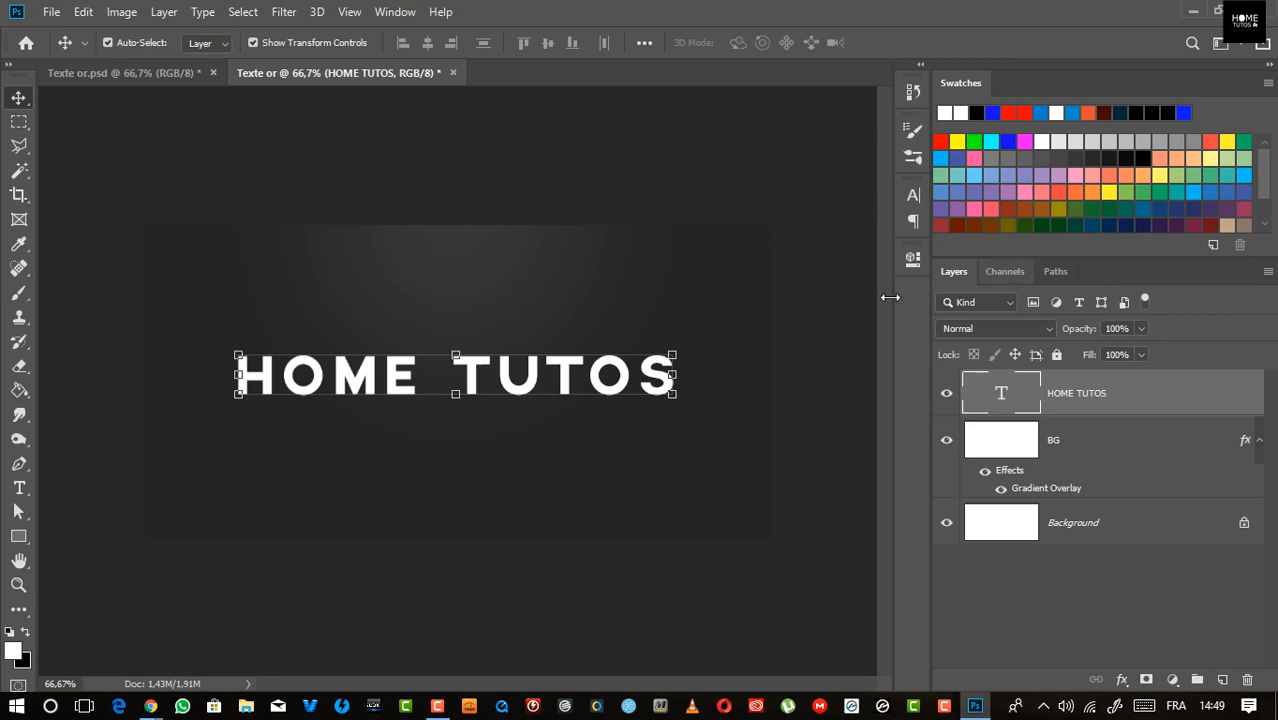
Step: Set the font size of the HOME TUTOS text to 7 pt
left_click(913, 195)
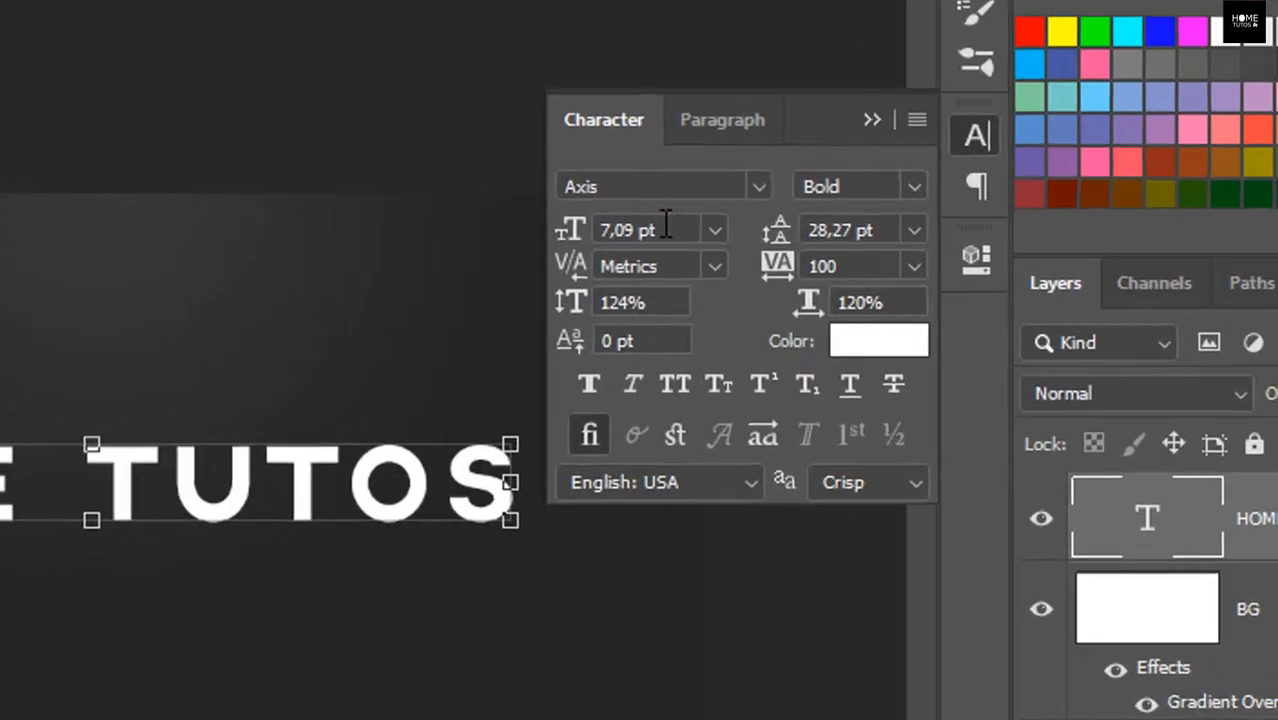
left_click(738, 244)
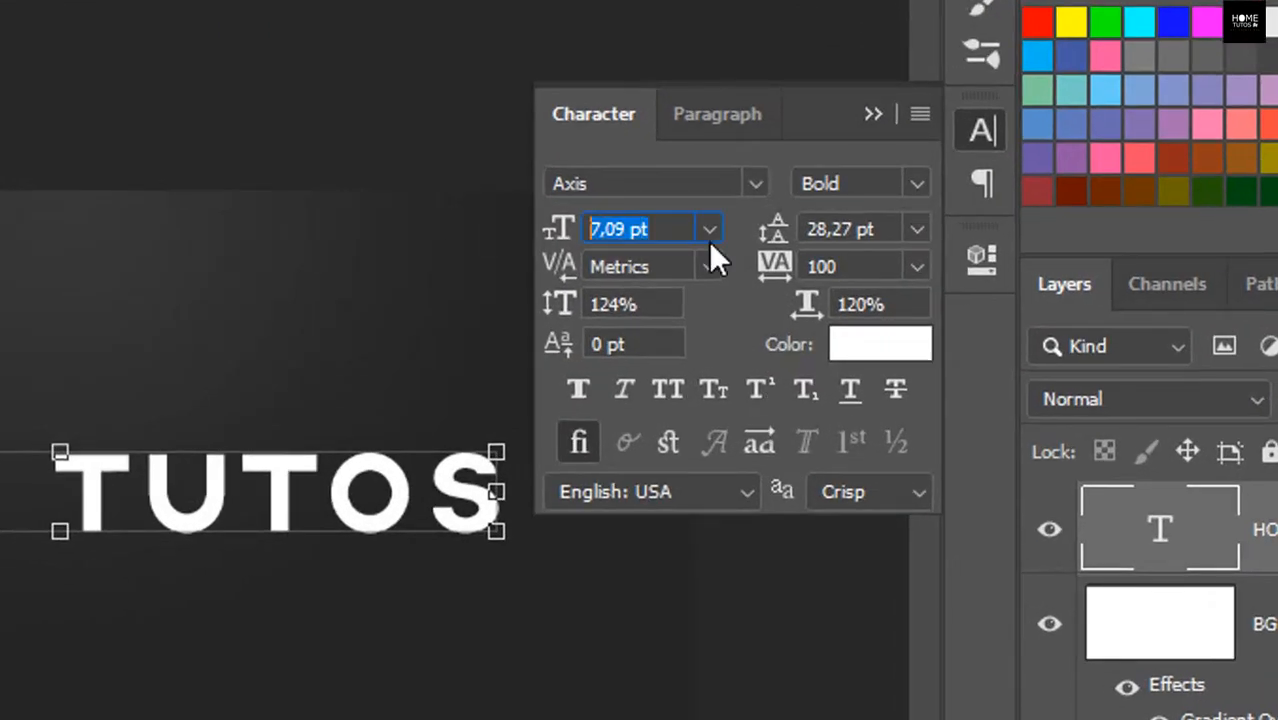
type("7")
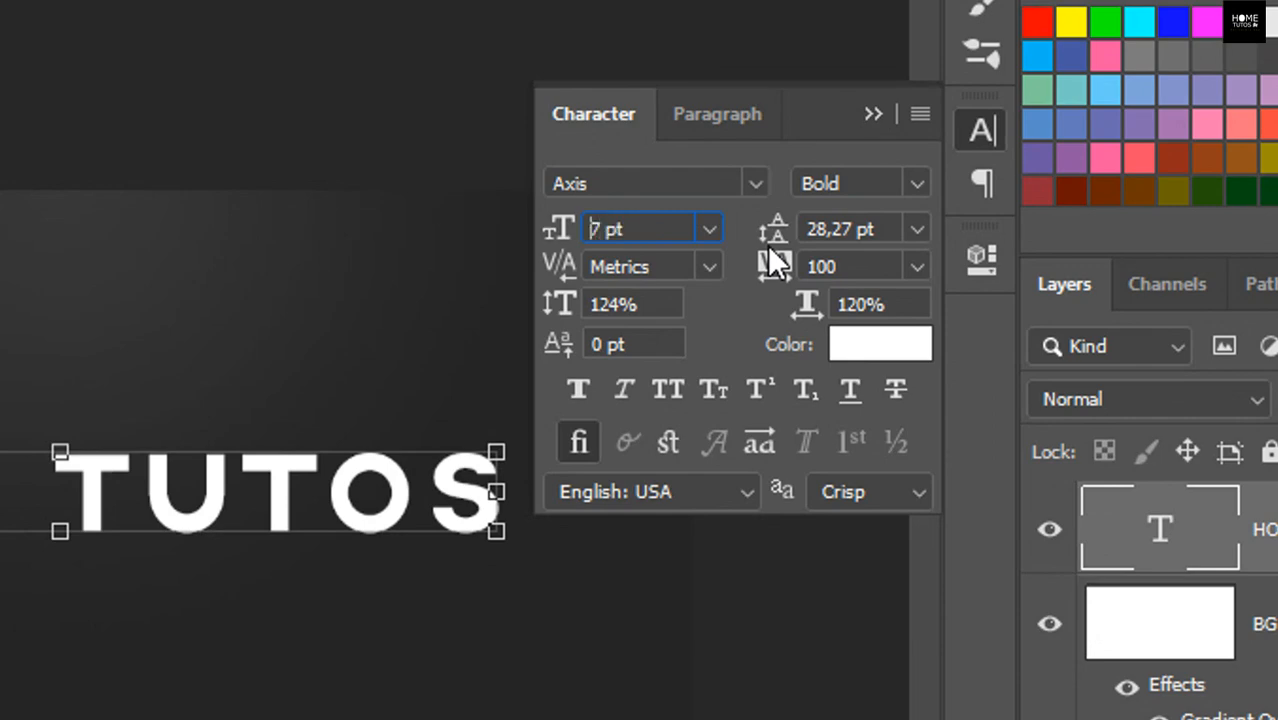
key("Return")
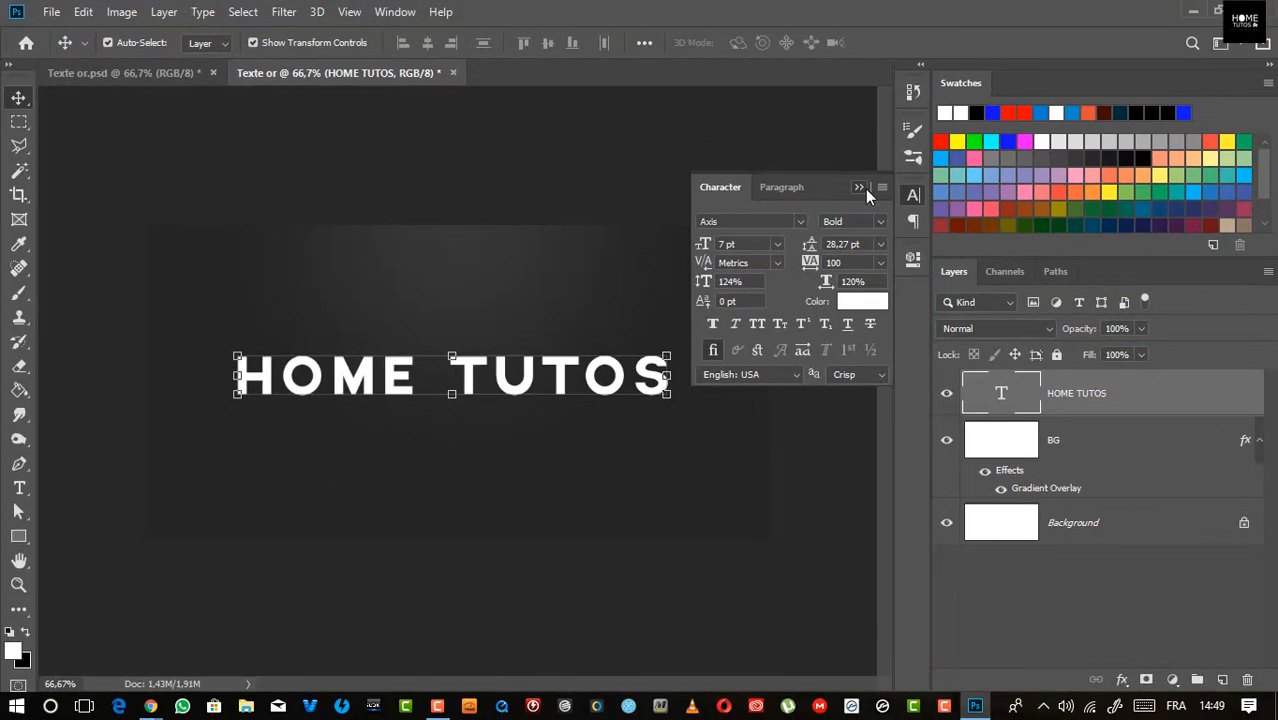
left_click(860, 181)
Step: Reposition the resized HOME TUTOS text to the center of the canvas and commit the transform
left_click_drag(619, 370, 612, 368)
key("ctrl+t")
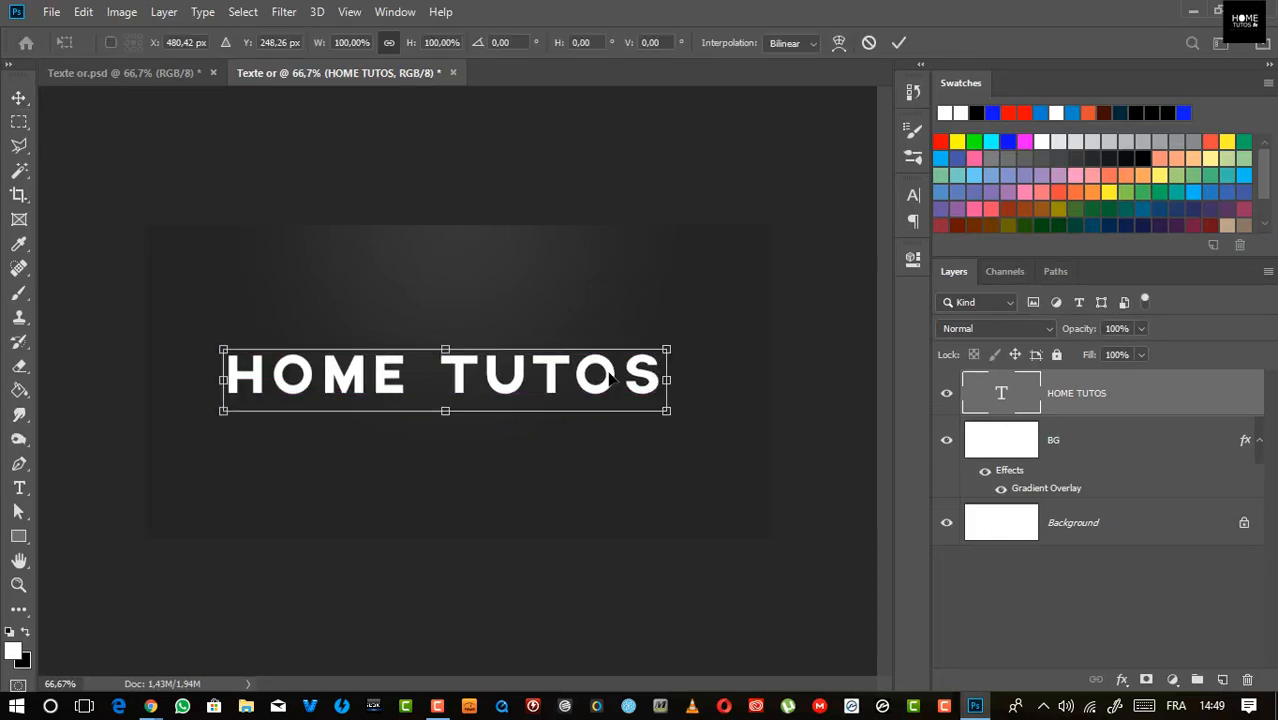
mouse_move(634, 370)
left_mouse_down()
mouse_move(641, 357)
mouse_move(628, 369)
mouse_move(641, 372)
left_mouse_up()
key("Return")
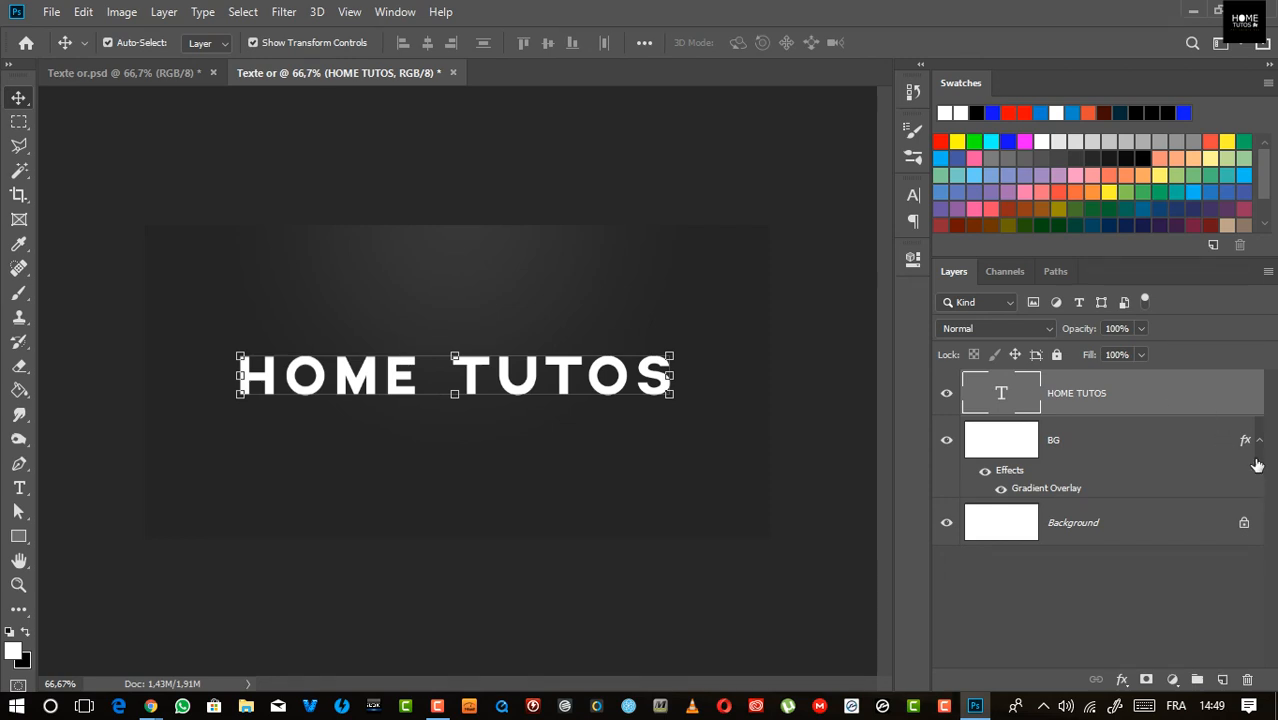
Step: Enable a Gradient Overlay layer style on the HOME TUTOS text layer
double_click(1204, 388)
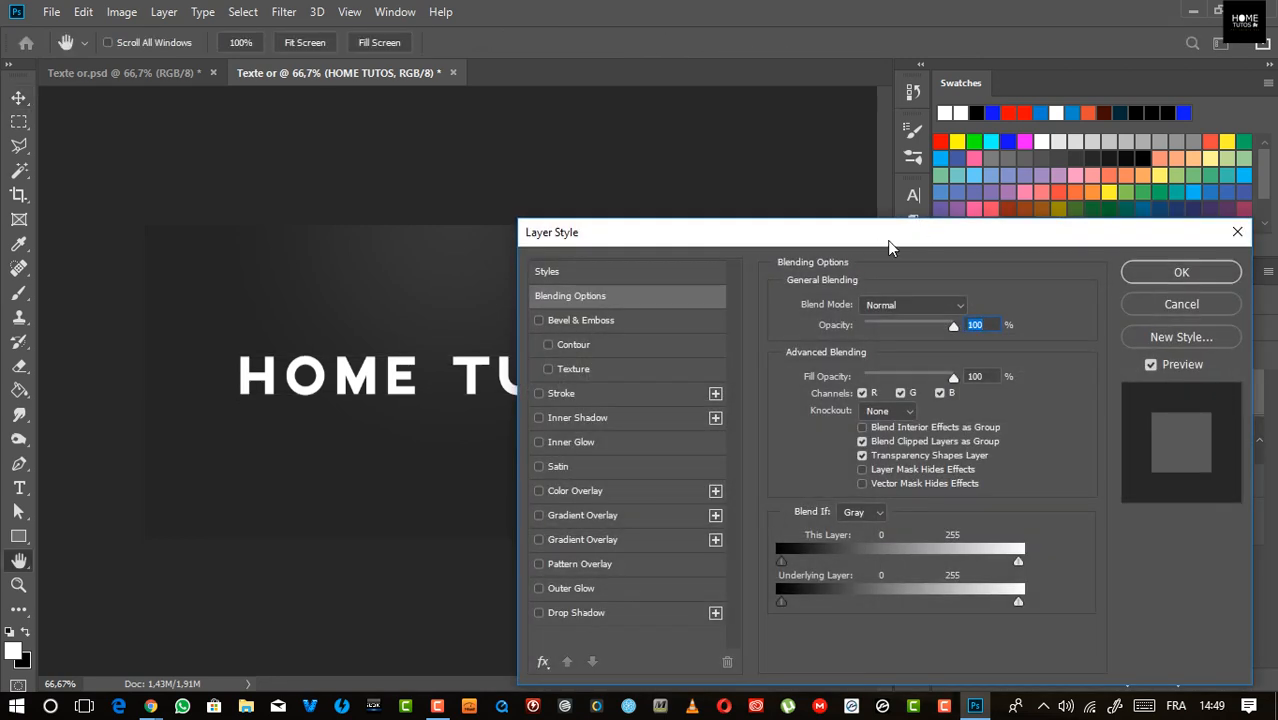
left_click_drag(887, 240, 1035, 167)
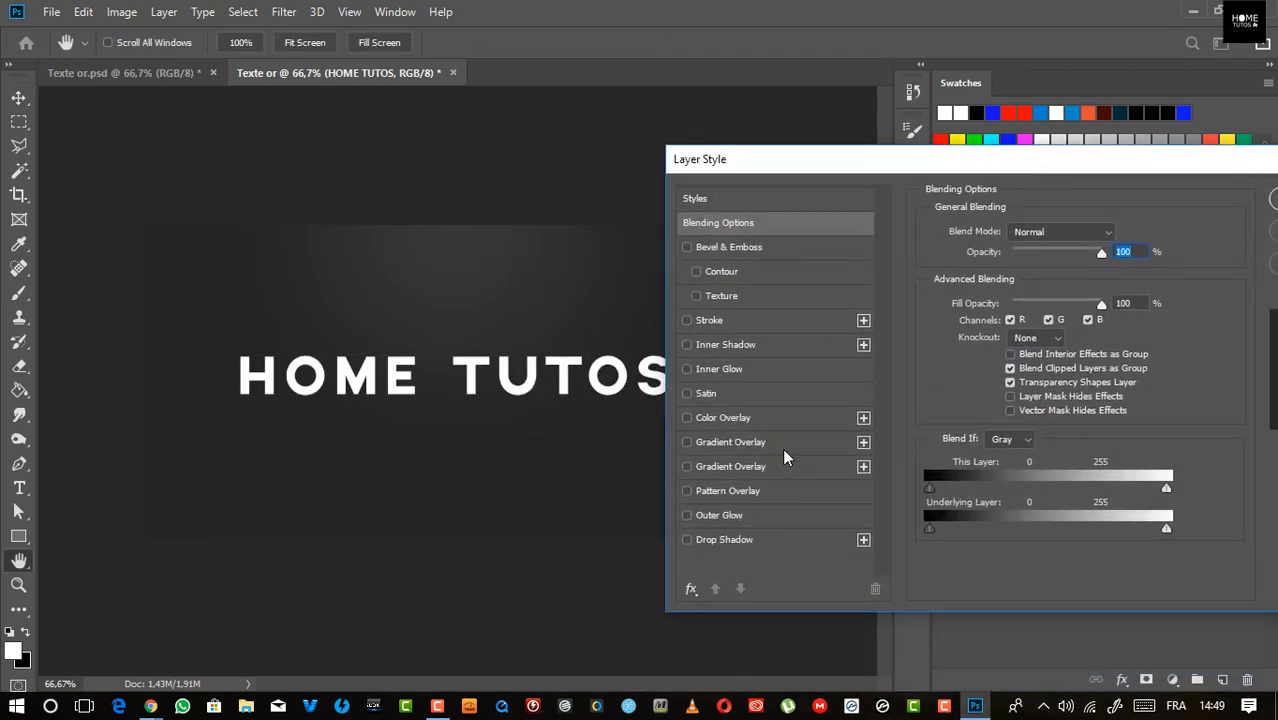
left_click(697, 442)
left_click_drag(724, 165, 826, 183)
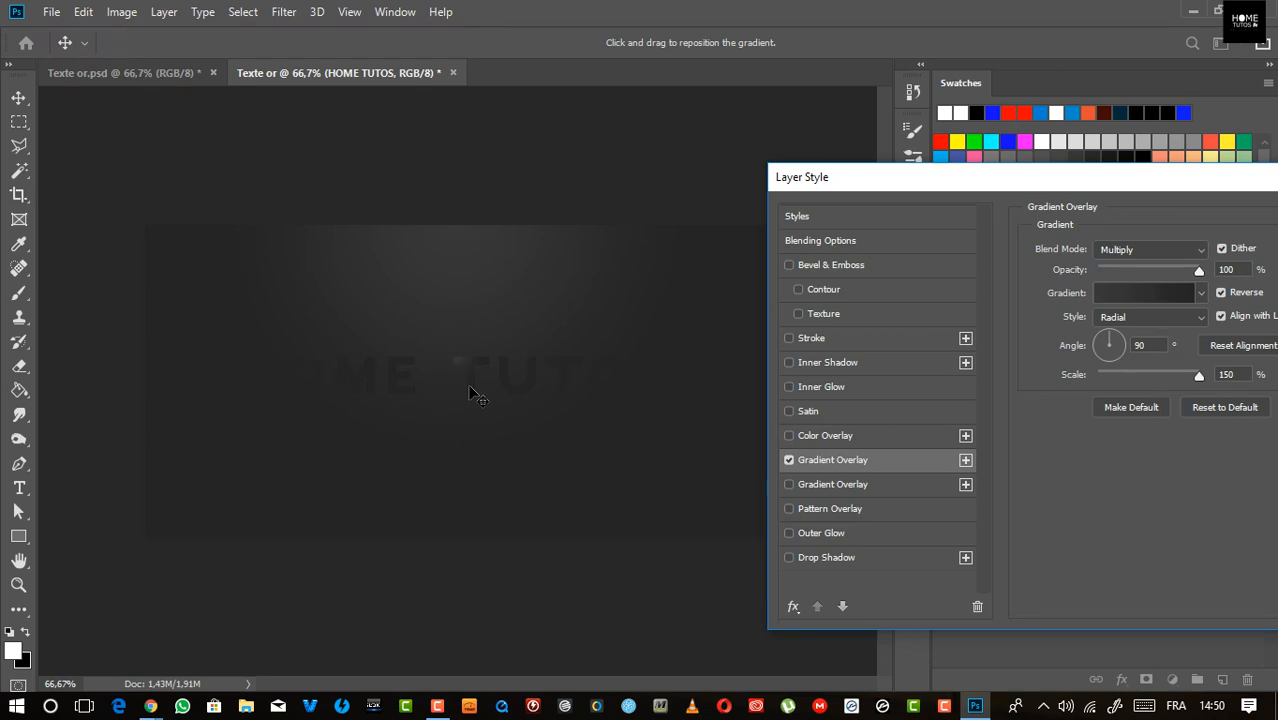
left_click_drag(925, 182, 911, 169)
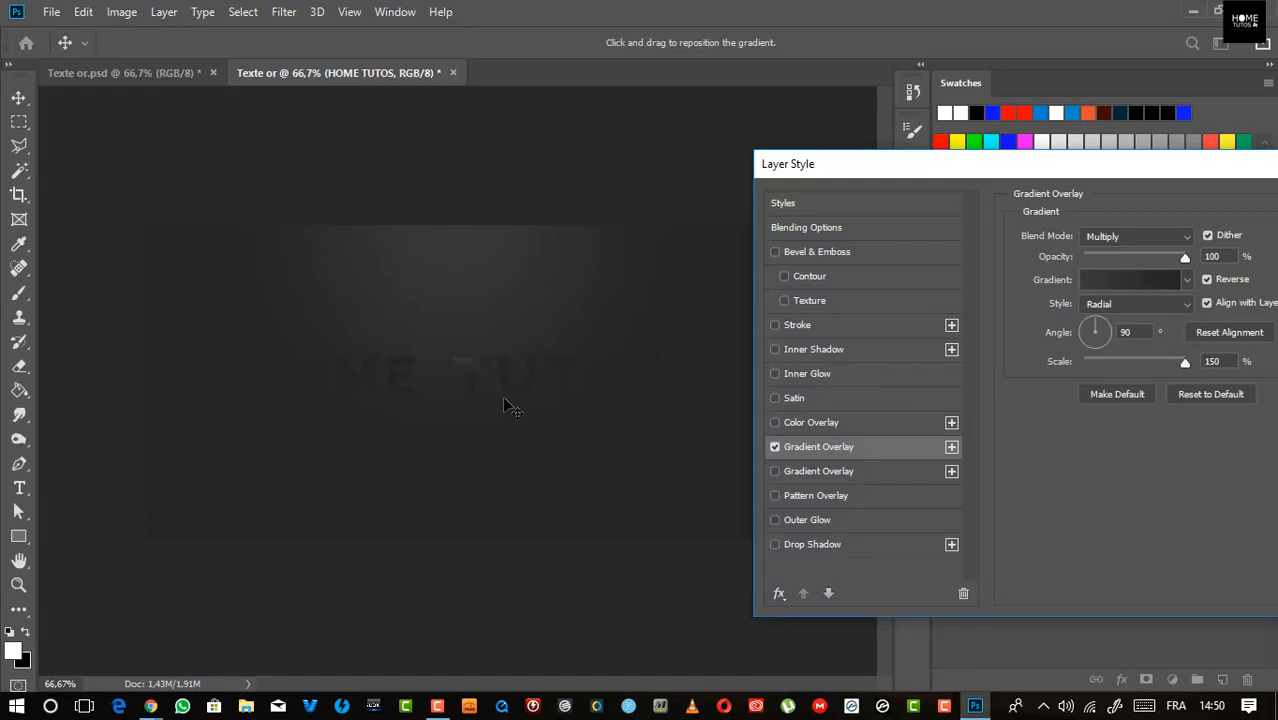
Step: Apply the Black, White preset to the text's gradient overlay
left_click(1131, 280)
left_click_drag(833, 184, 984, 199)
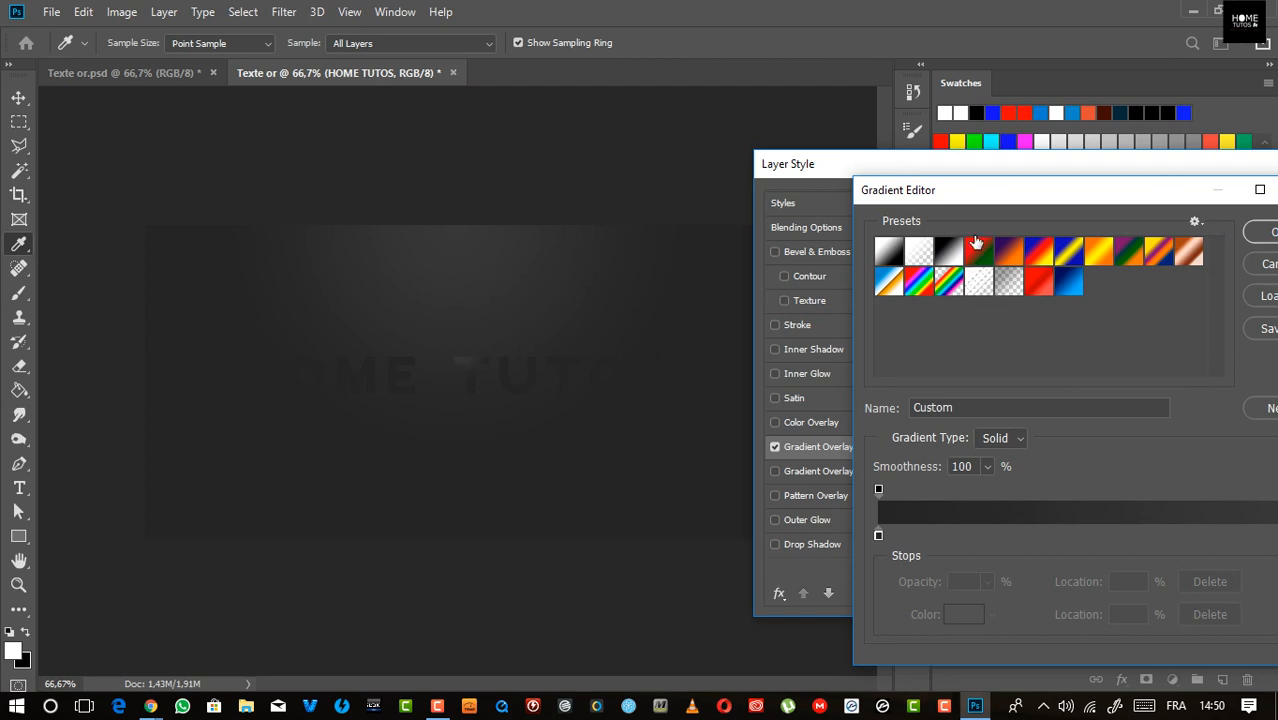
left_click_drag(998, 198, 945, 146)
left_click(894, 200)
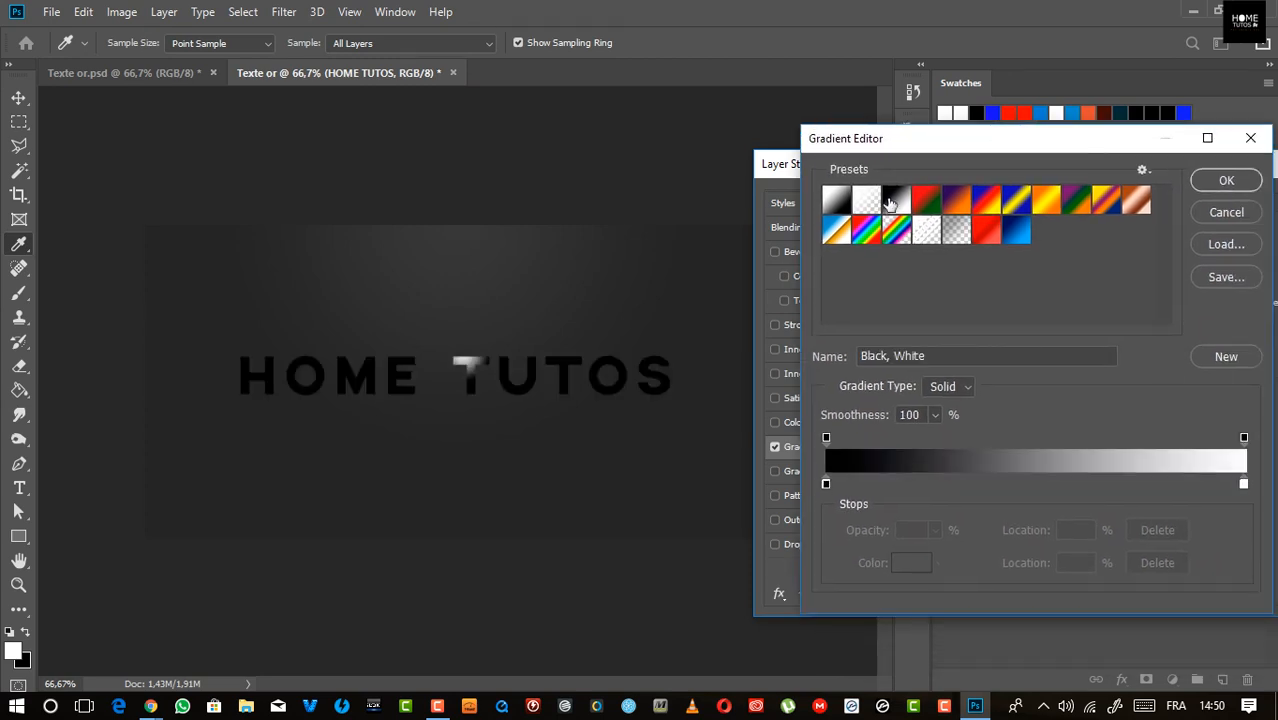
left_click(1226, 182)
Step: Set the style of the text's gradient overlay to Reflected
left_click(1118, 305)
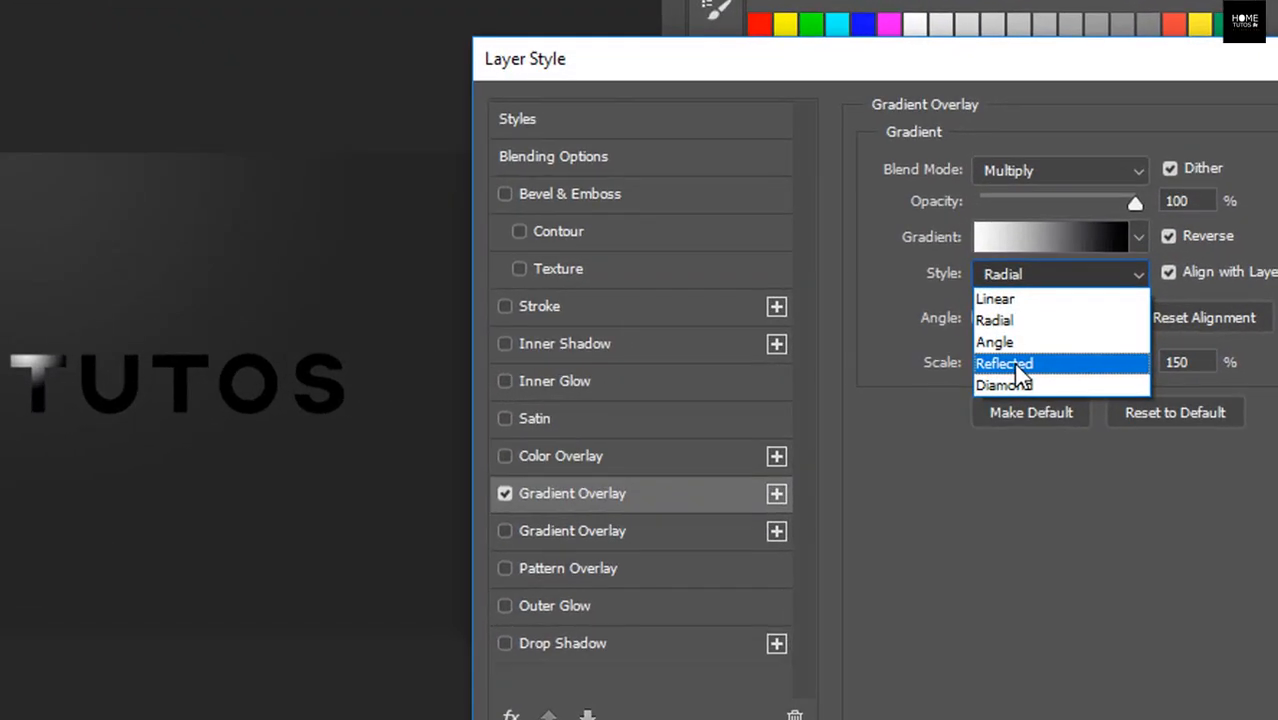
left_click(1108, 362)
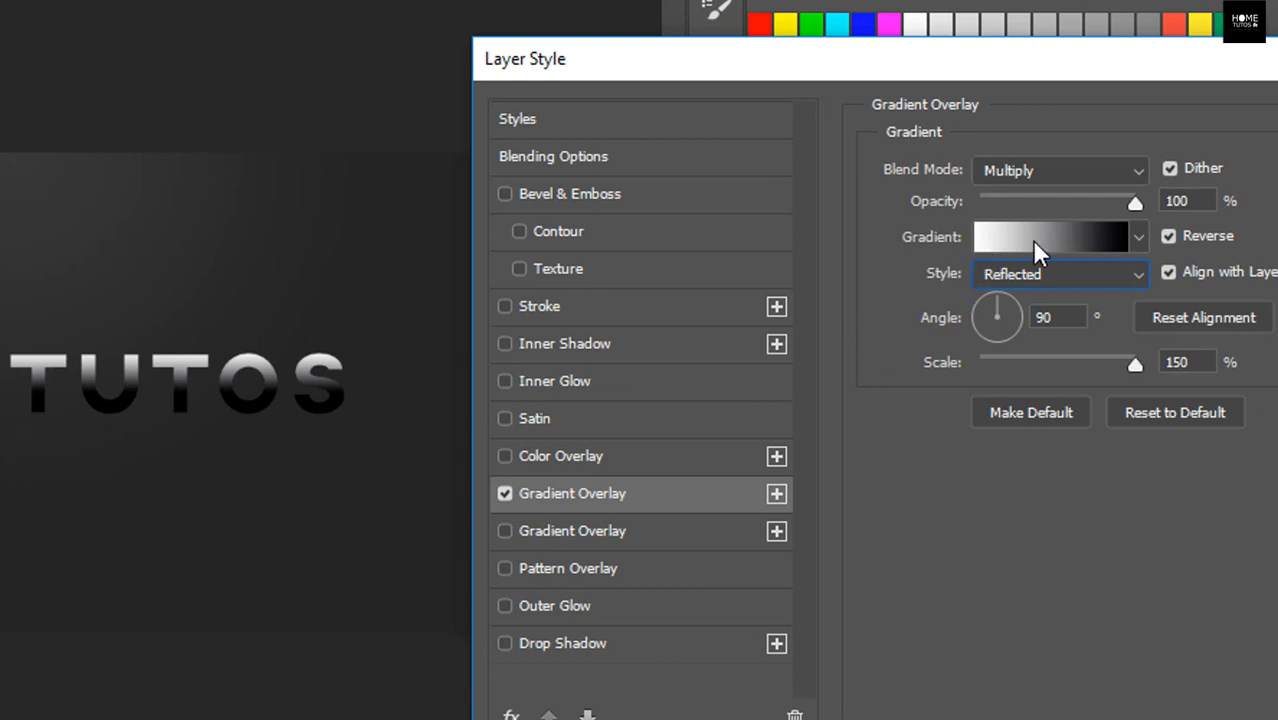
left_click_drag(1159, 56, 1133, 56)
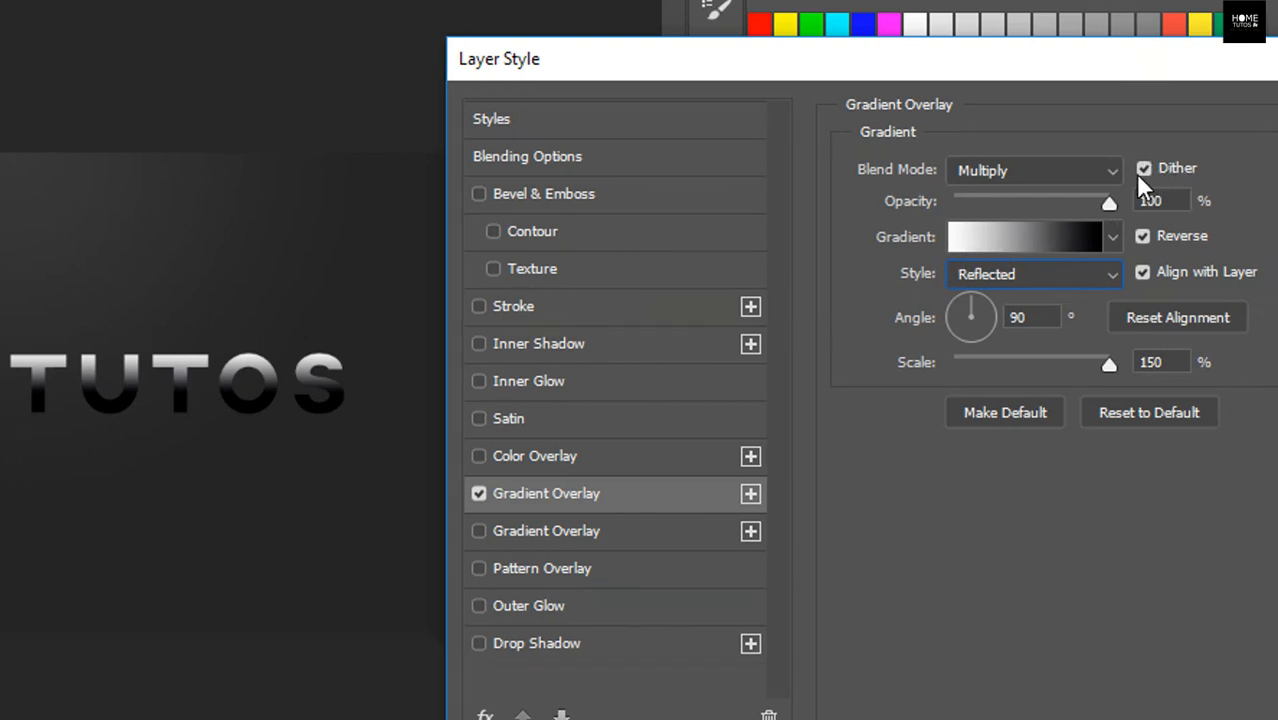
Step: Add a white color stop at the 50% location of the overlay gradient
left_click(987, 245)
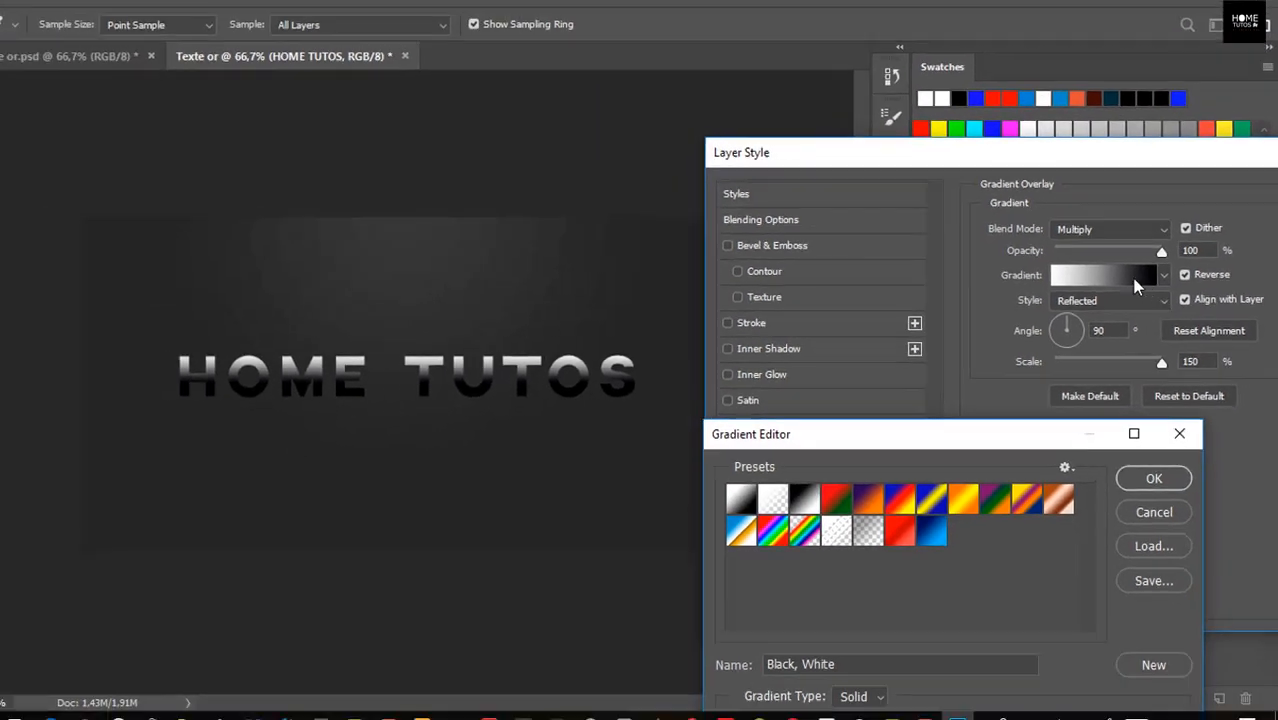
left_click_drag(1010, 440, 1059, 160)
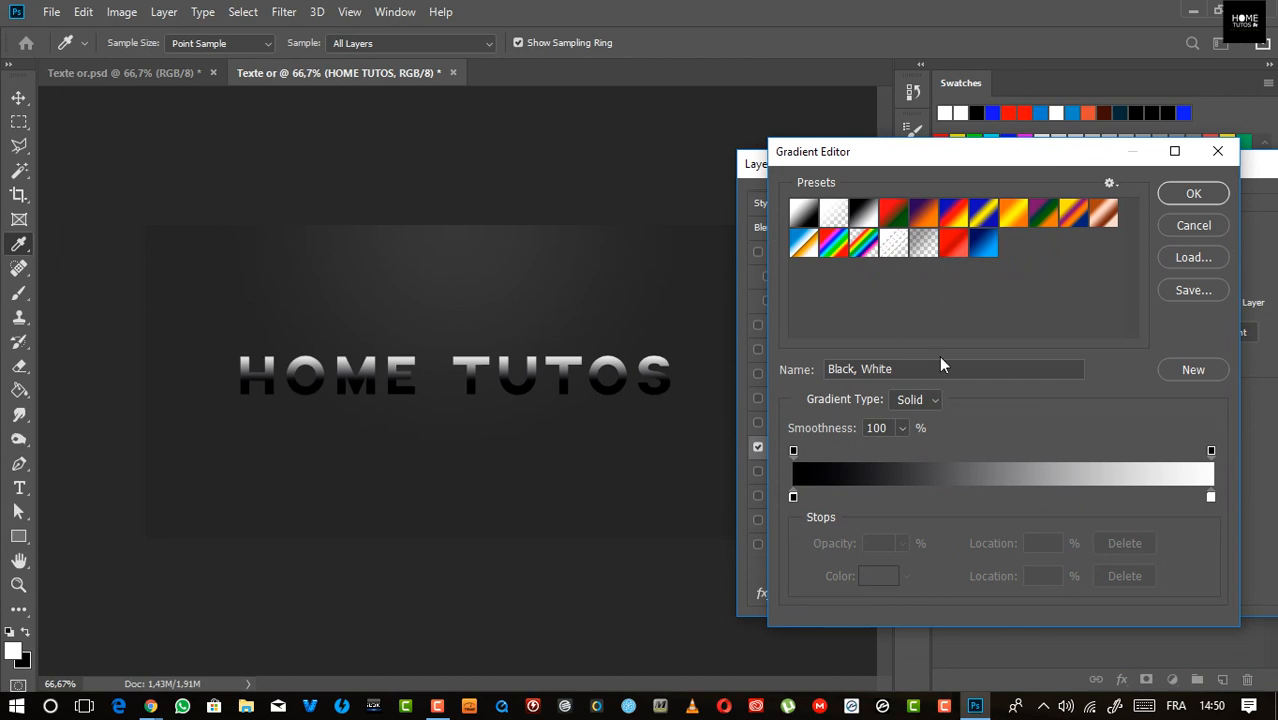
left_click(1002, 499)
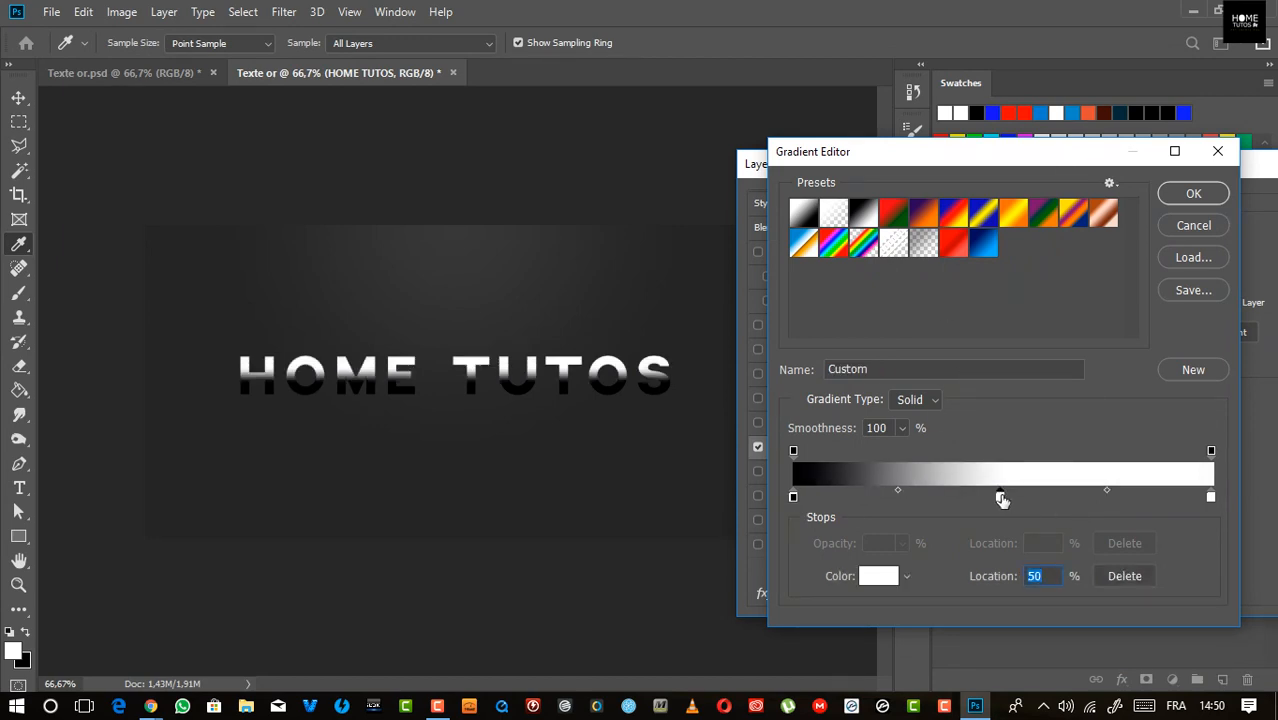
Step: Set the gradient's 100% color stop to 000000 and shift the gradient overlay slightly downward over the text
left_click(1211, 497)
left_click(878, 576)
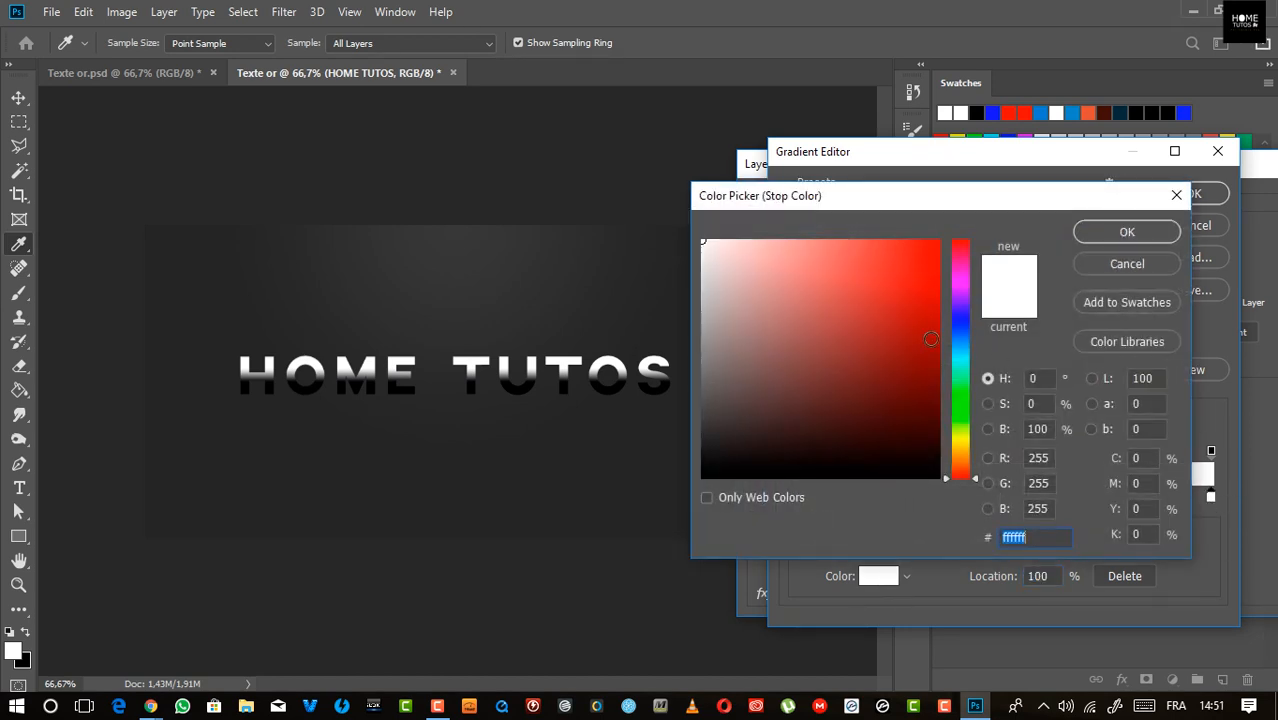
type("000000")
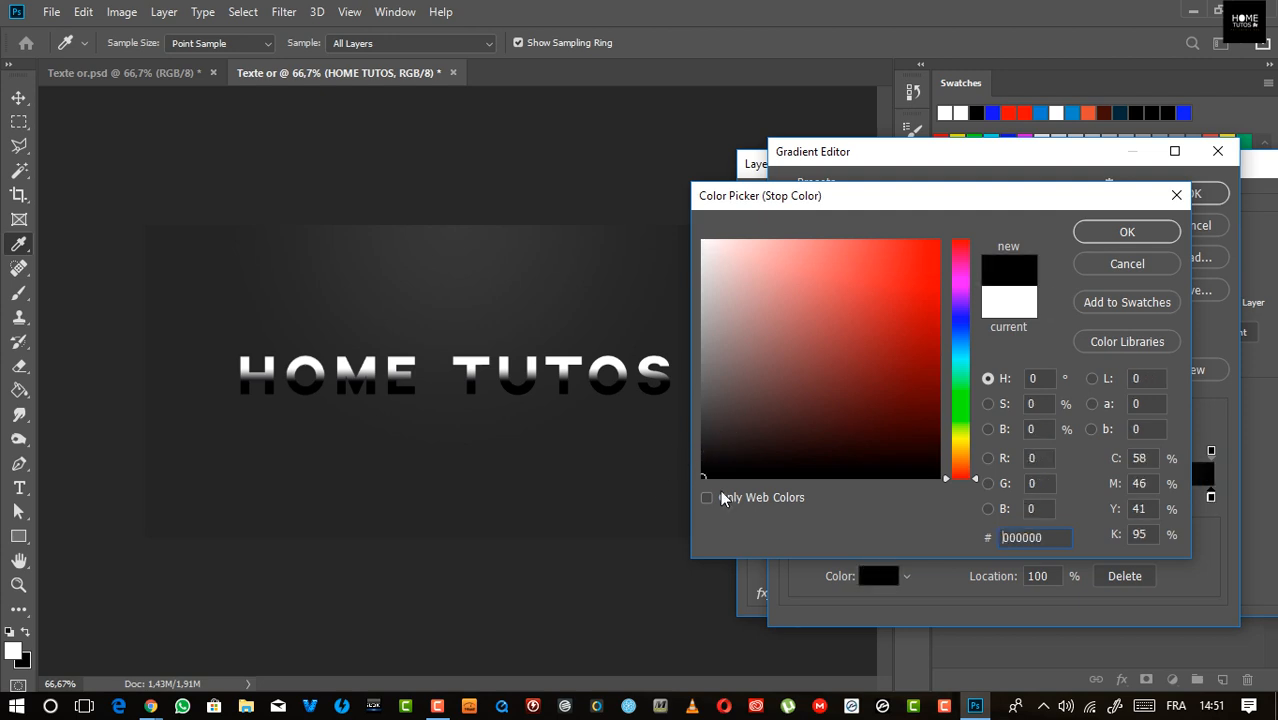
left_click(1123, 233)
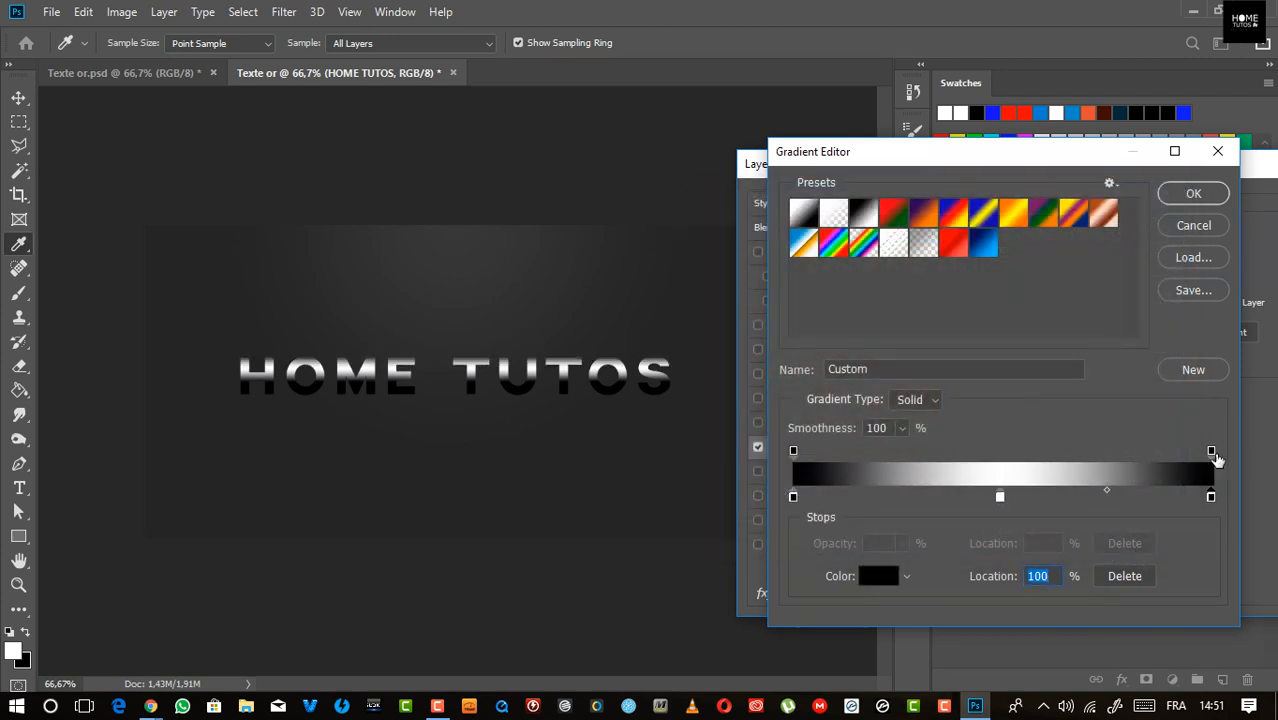
left_click(1193, 194)
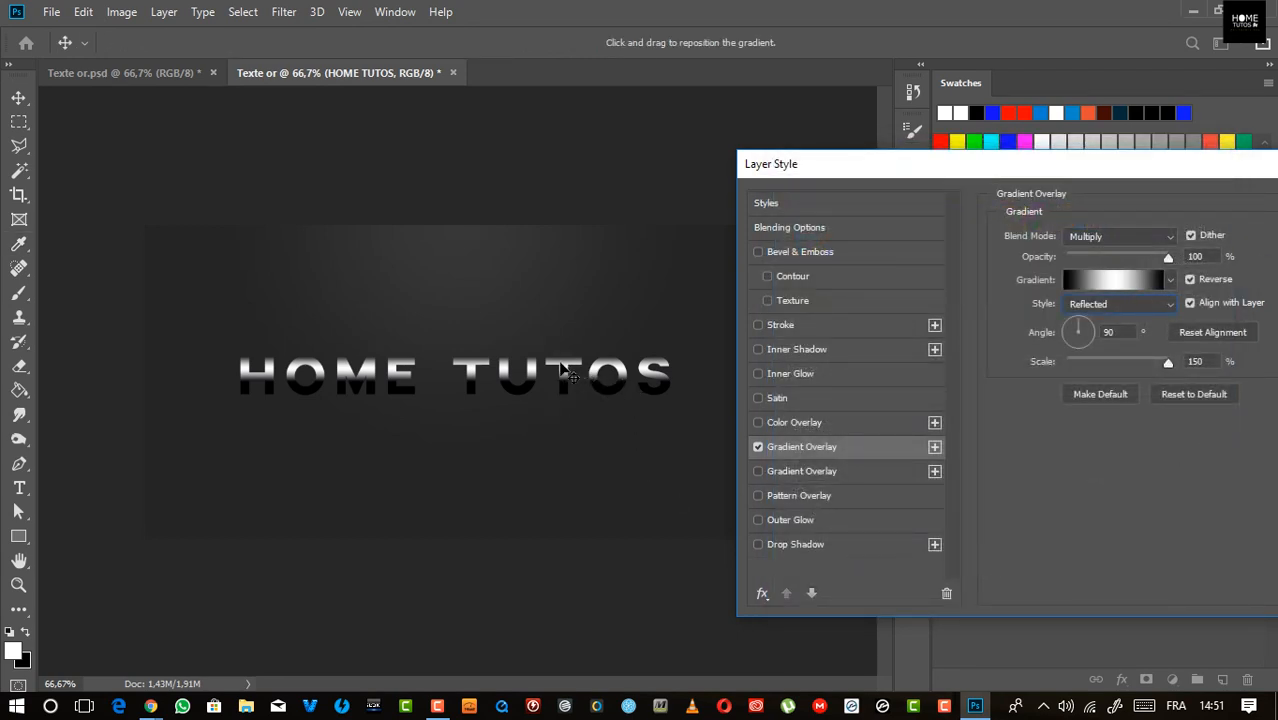
left_click_drag(563, 373, 563, 390)
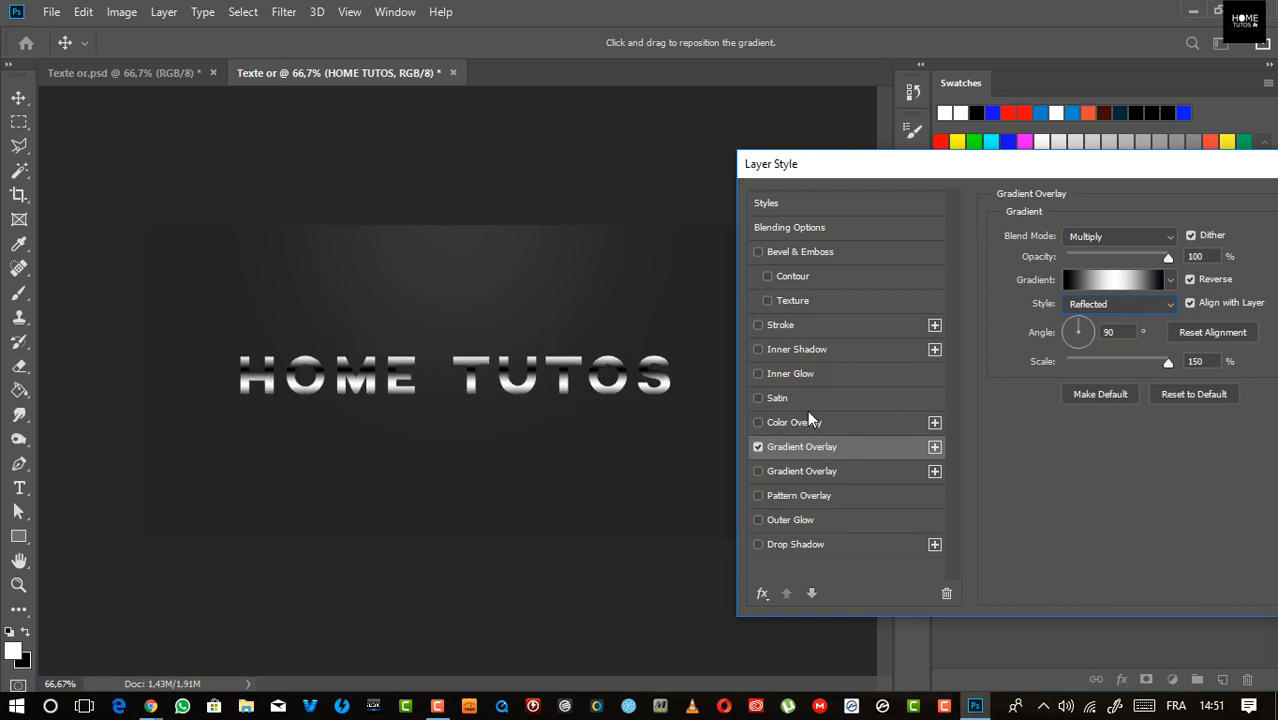
Step: Change the overlay gradient's 0% color stop to the dark gold c69000
left_click(1110, 285)
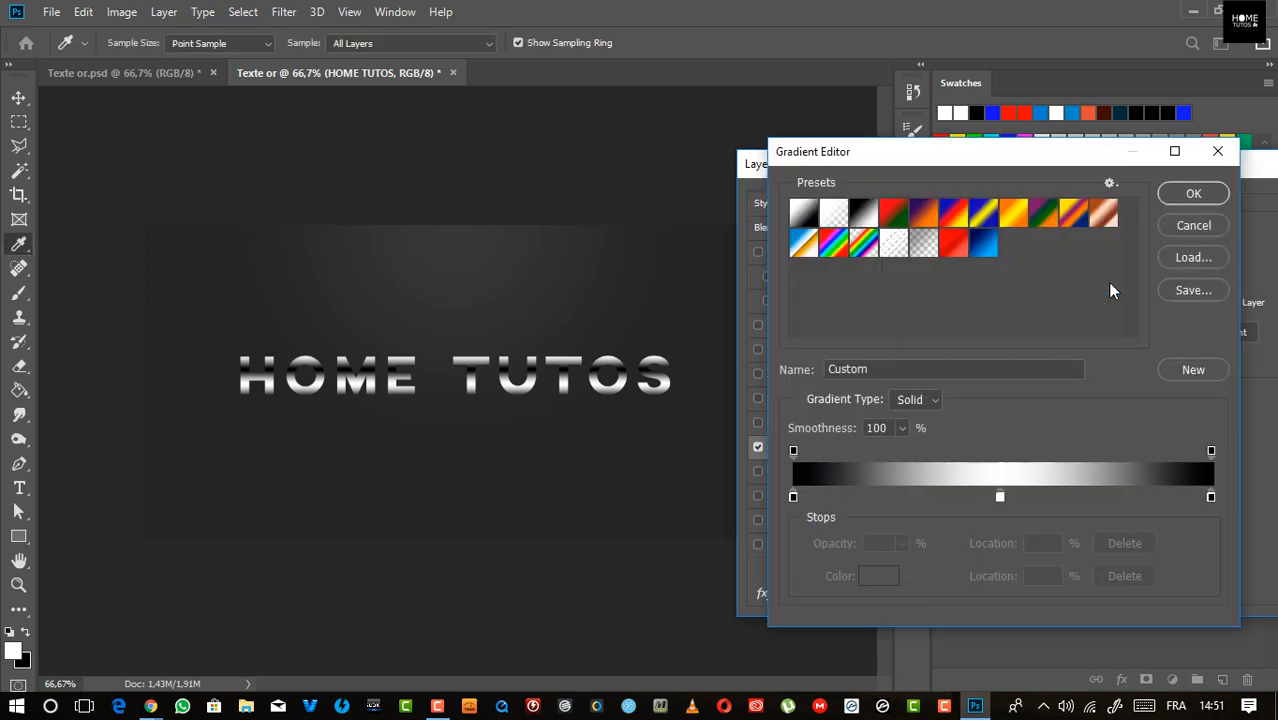
left_click_drag(934, 152, 936, 138)
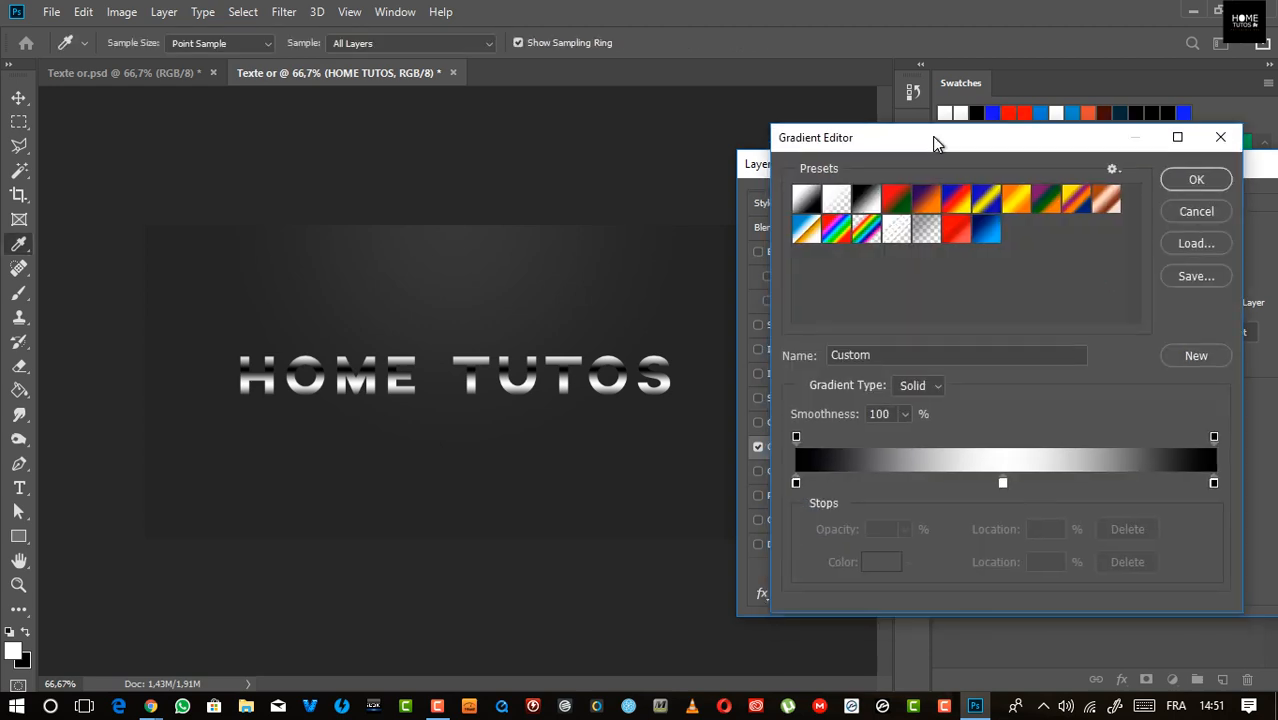
left_click(796, 484)
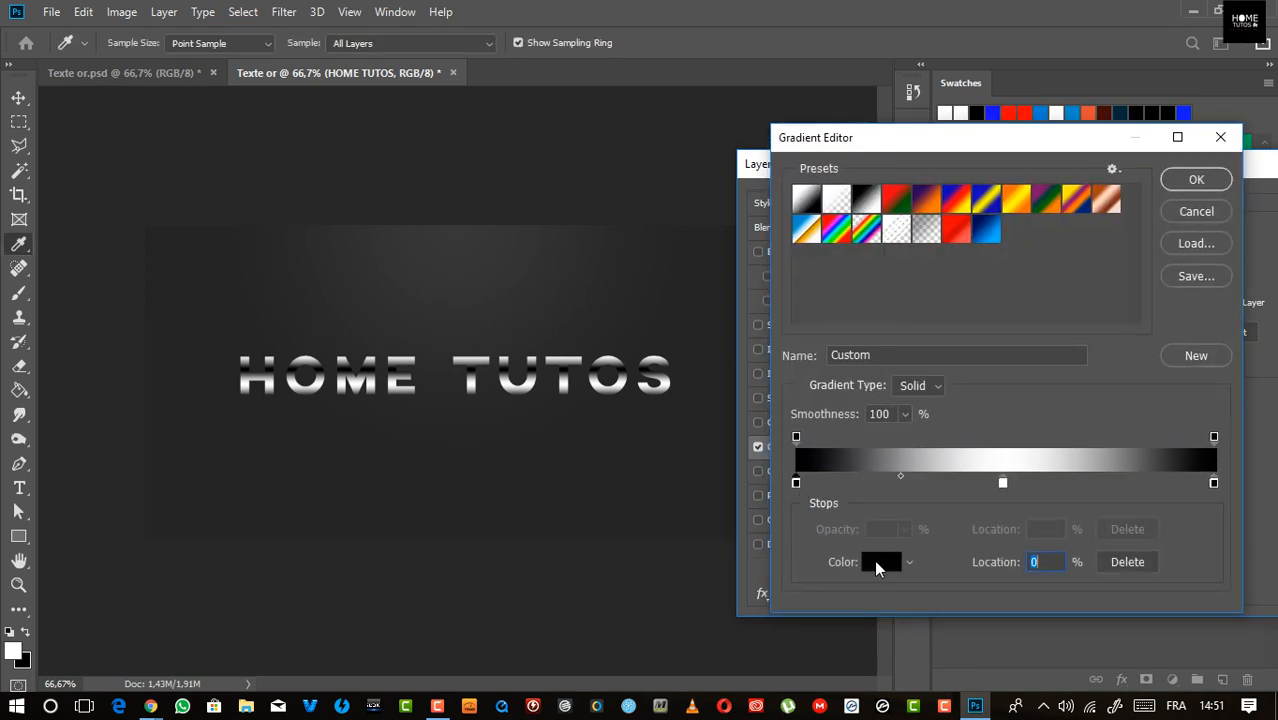
left_click(876, 564)
left_click(963, 449)
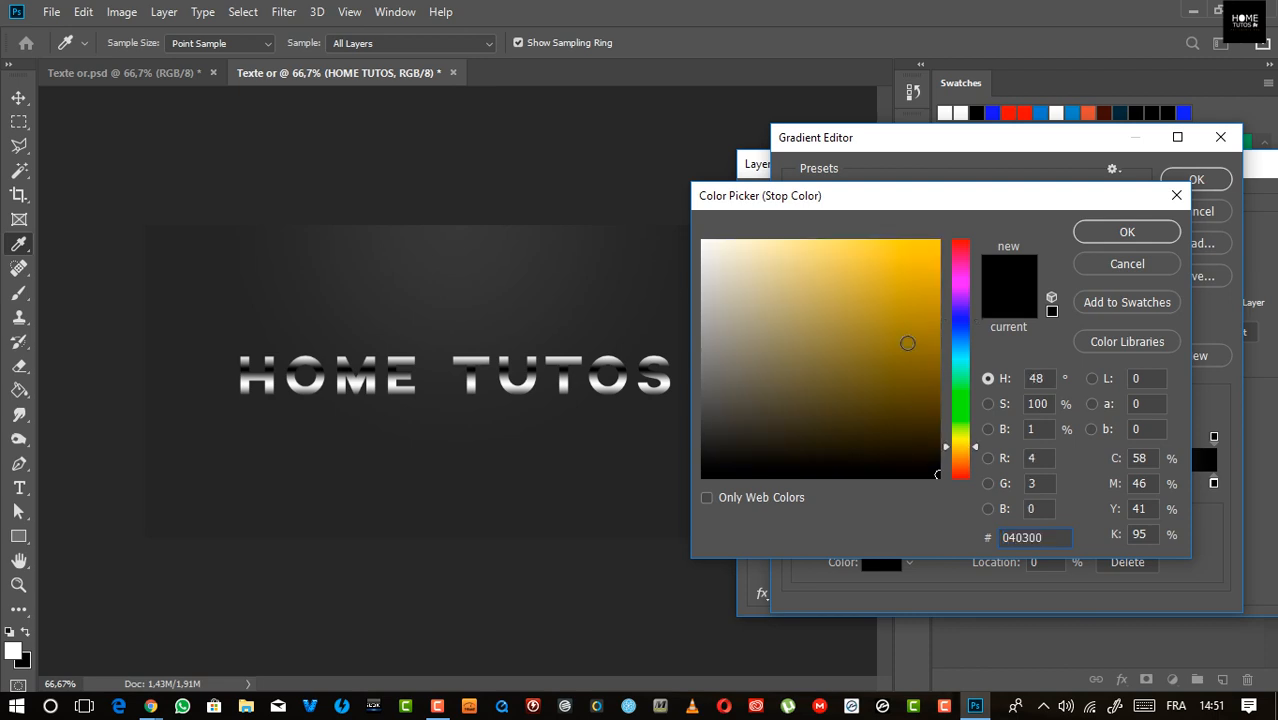
mouse_move(908, 343)
left_mouse_down()
mouse_move(911, 268)
mouse_move(1004, 165)
left_mouse_up()
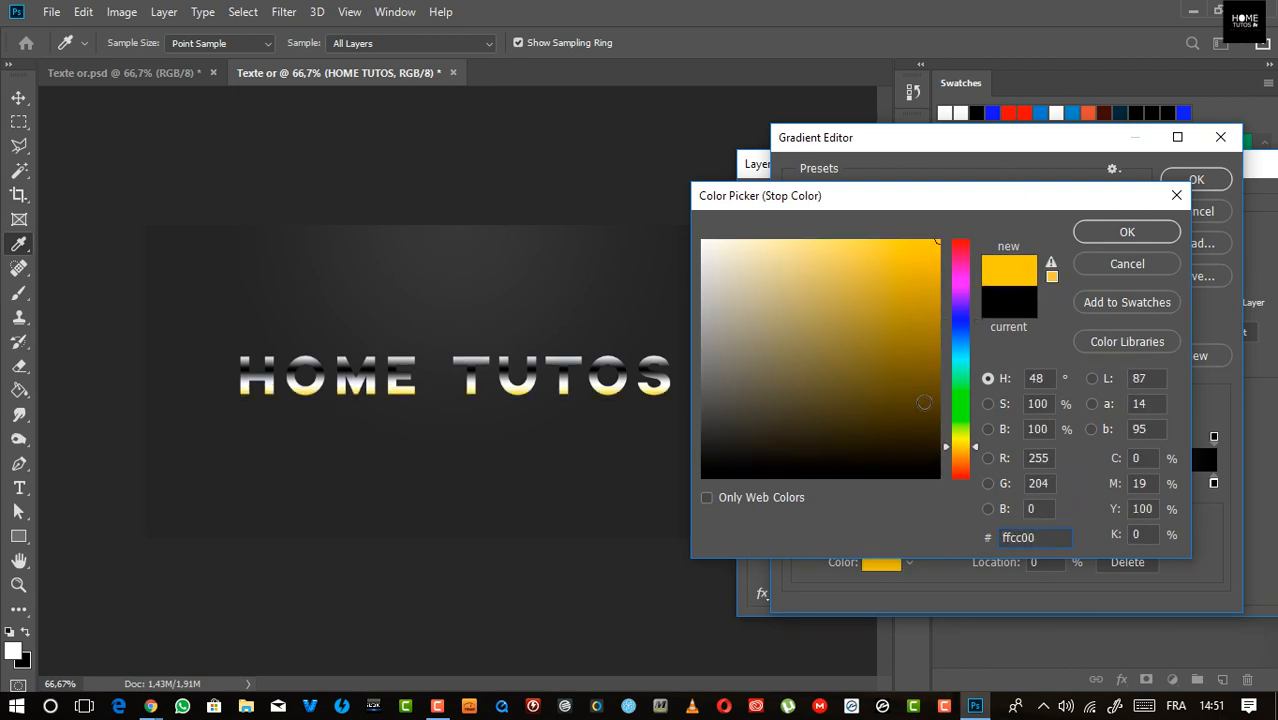
mouse_move(922, 312)
left_mouse_down()
mouse_move(942, 251)
mouse_move(954, 292)
left_mouse_up()
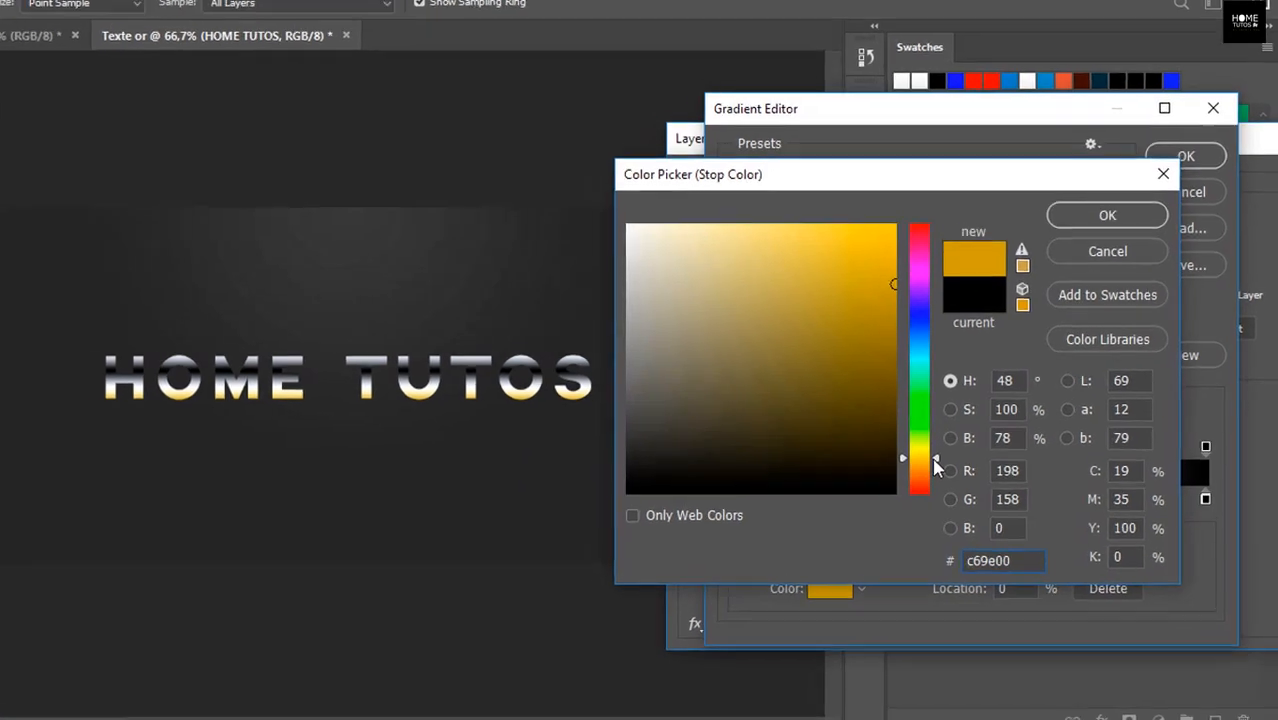
left_click_drag(975, 447, 975, 450)
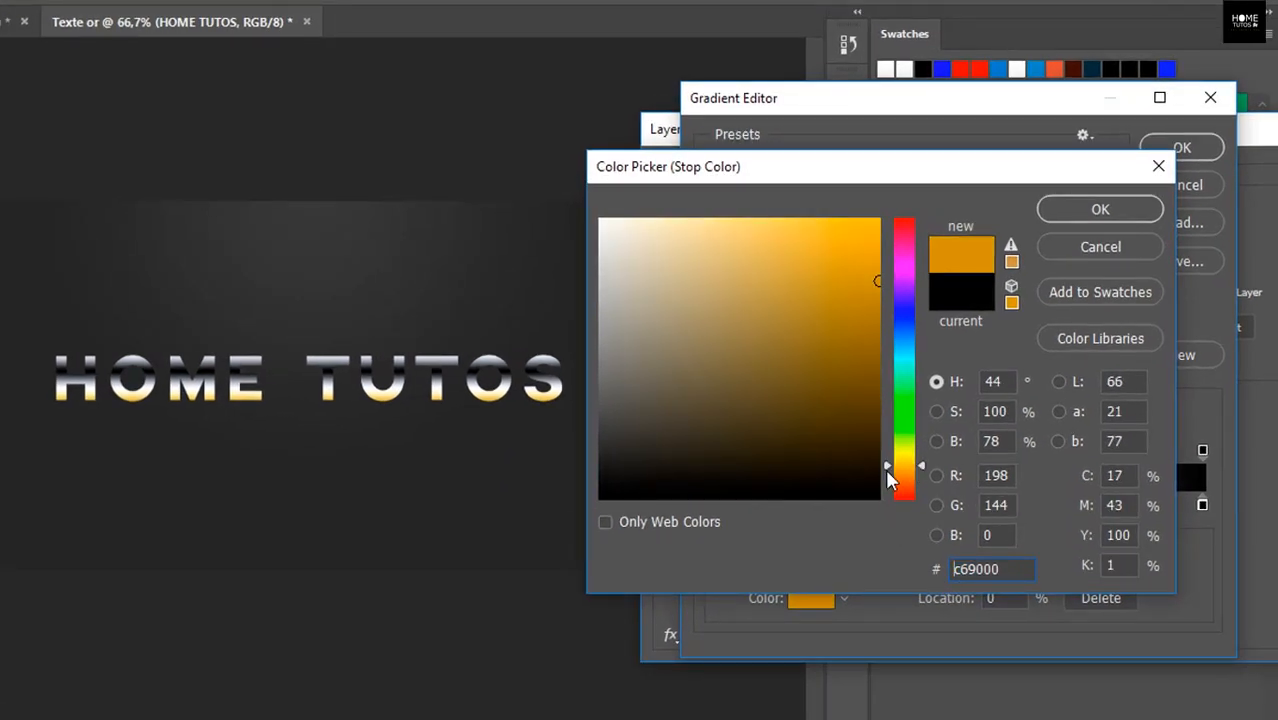
left_click(1100, 209)
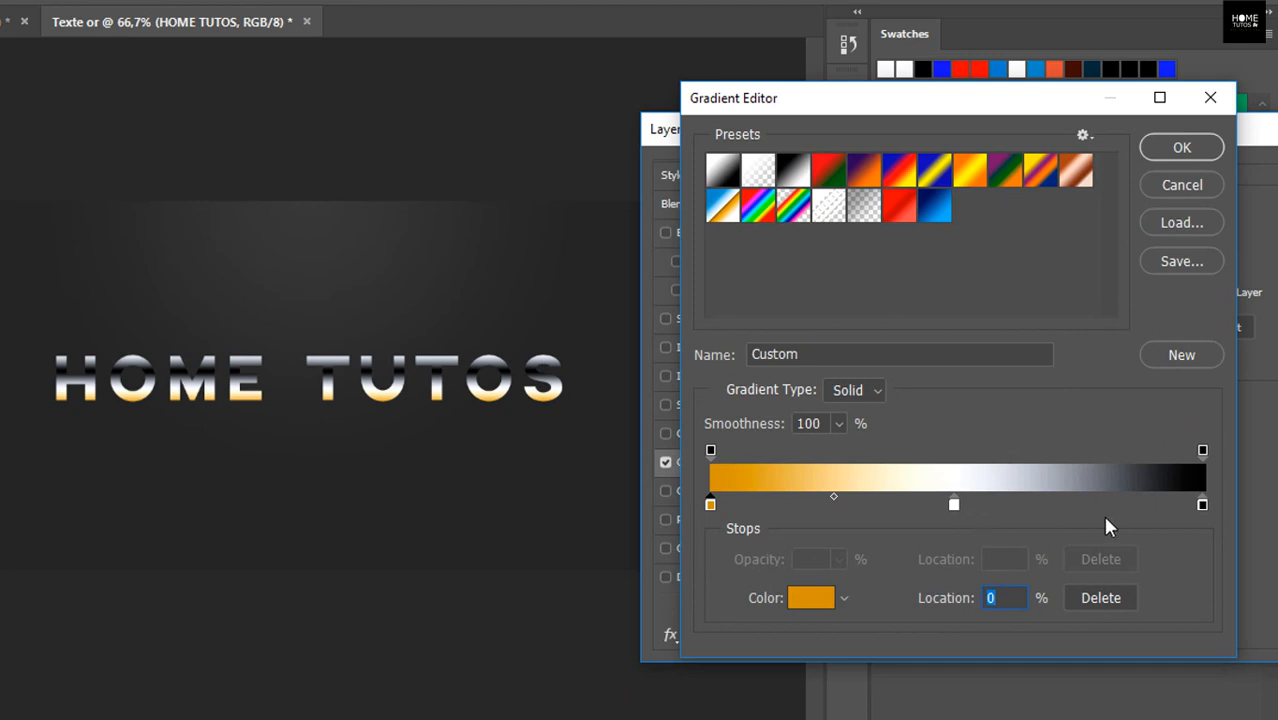
Step: Change the overlay gradient's 100% color stop to the bright gold f4b817
left_click(1201, 505)
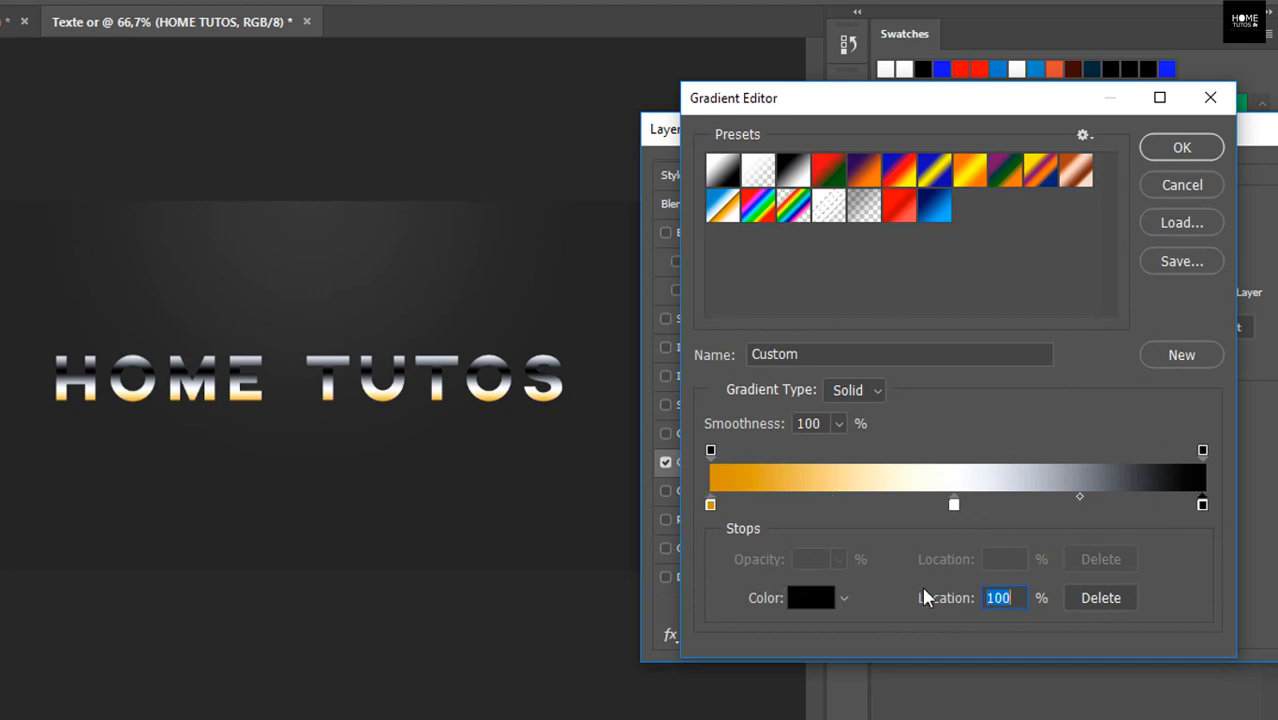
left_click(810, 598)
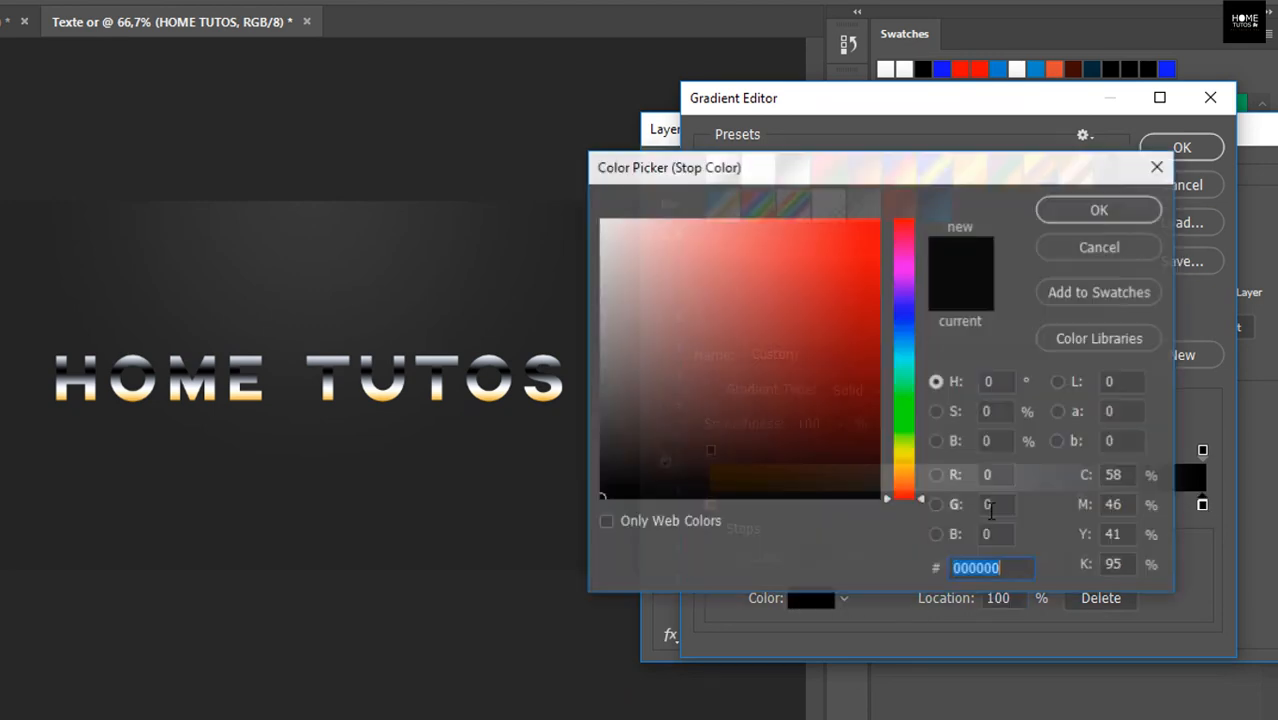
left_click(903, 467)
left_click(845, 289)
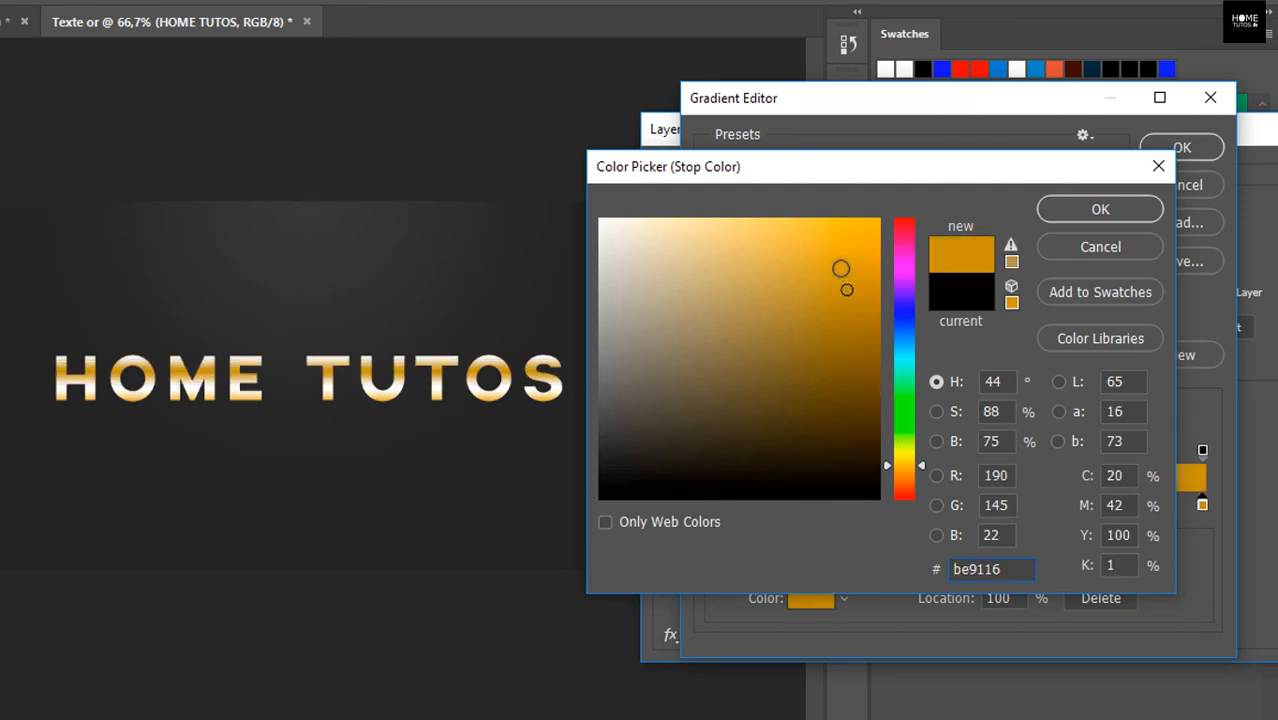
mouse_move(842, 265)
left_mouse_down()
mouse_move(829, 234)
mouse_move(850, 257)
mouse_move(856, 233)
left_mouse_up()
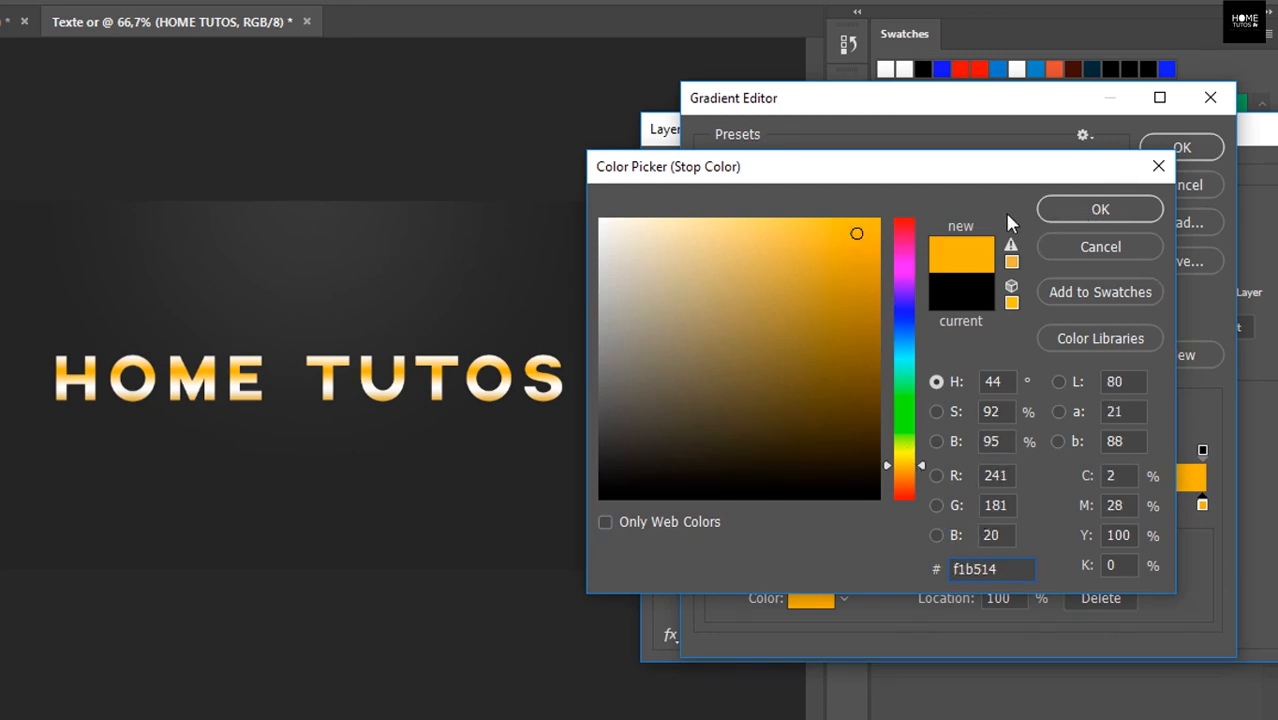
left_click(854, 230)
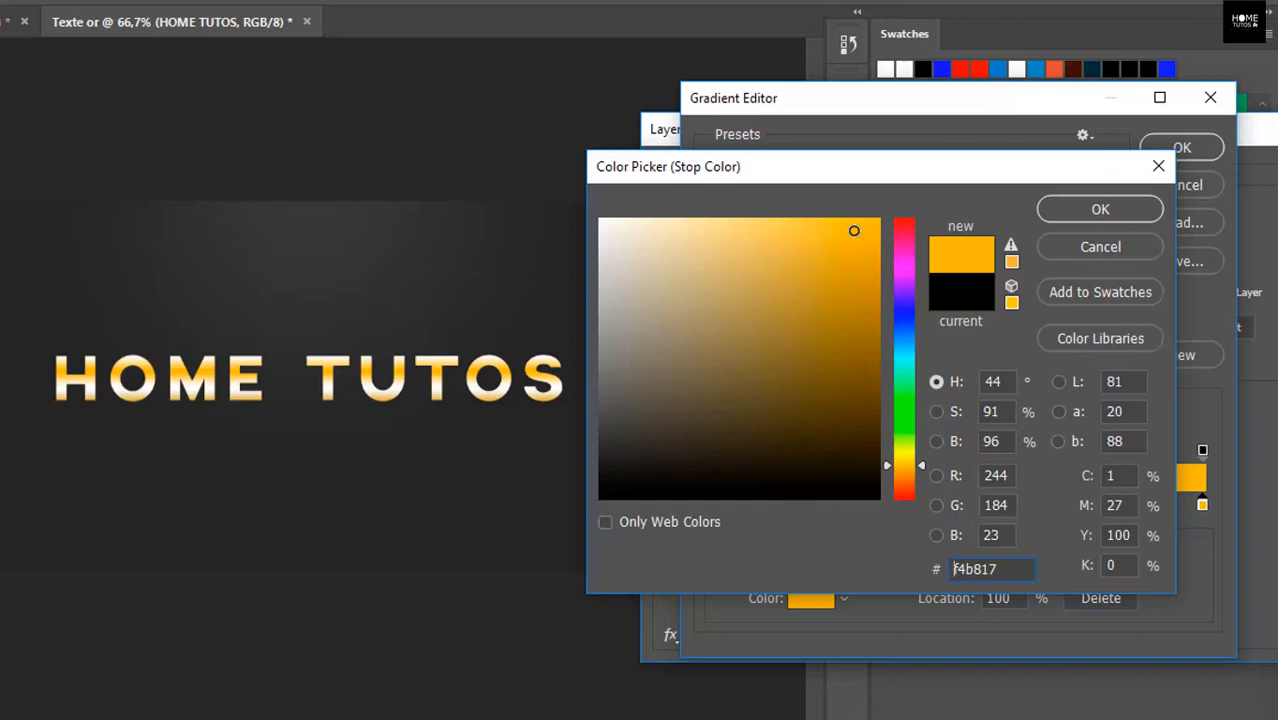
left_click(1064, 210)
Step: Change the color of the overlay gradient's 50% stop from white to the light gold ffde78
left_click(954, 506)
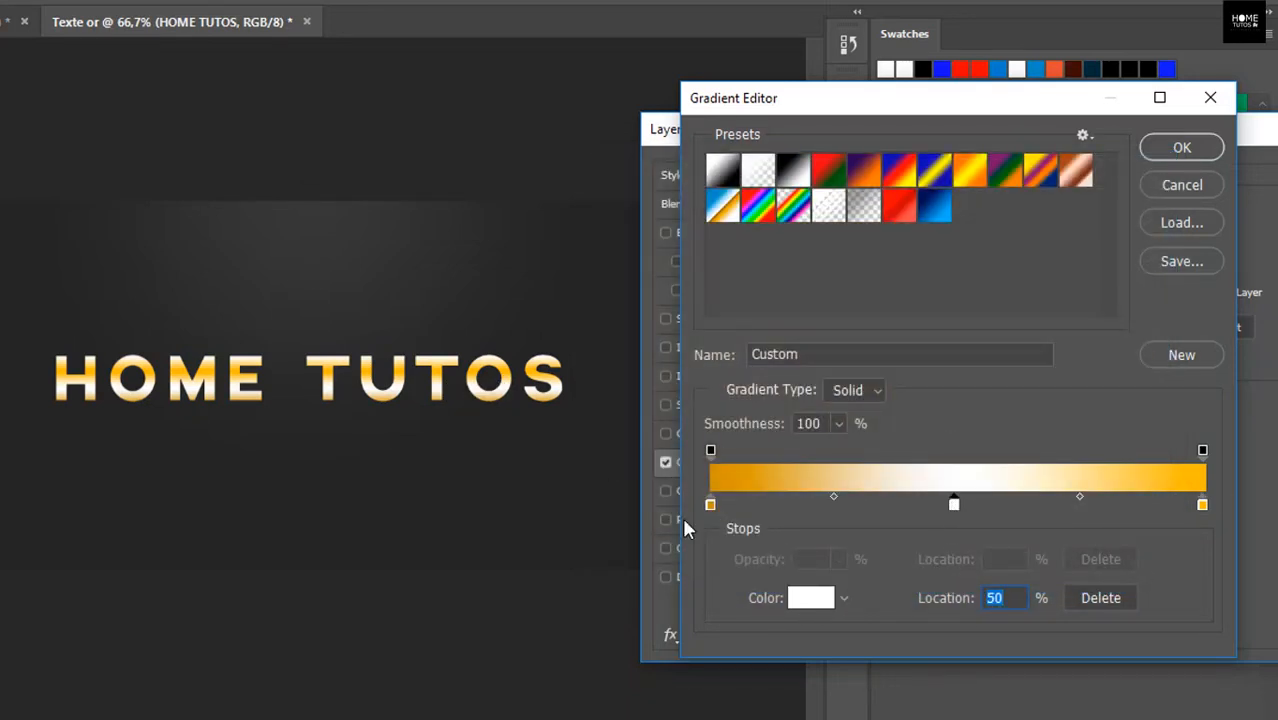
left_click(809, 597)
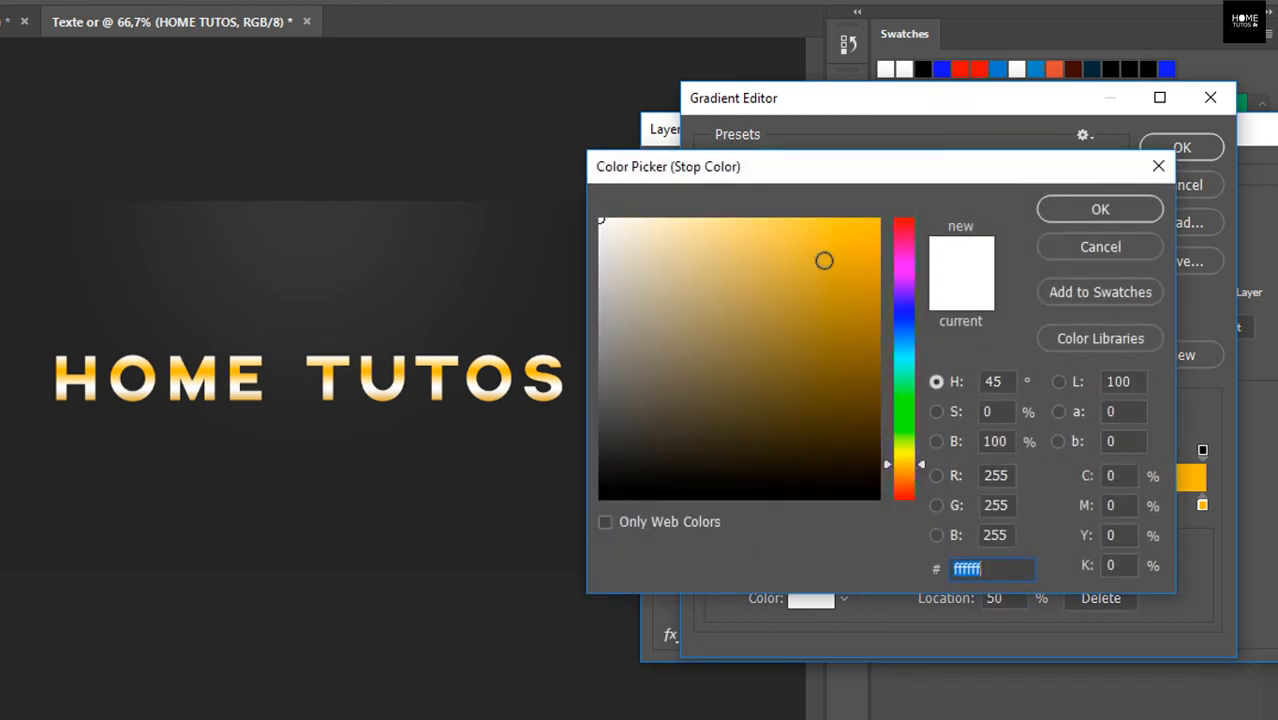
left_click_drag(740, 233, 745, 218)
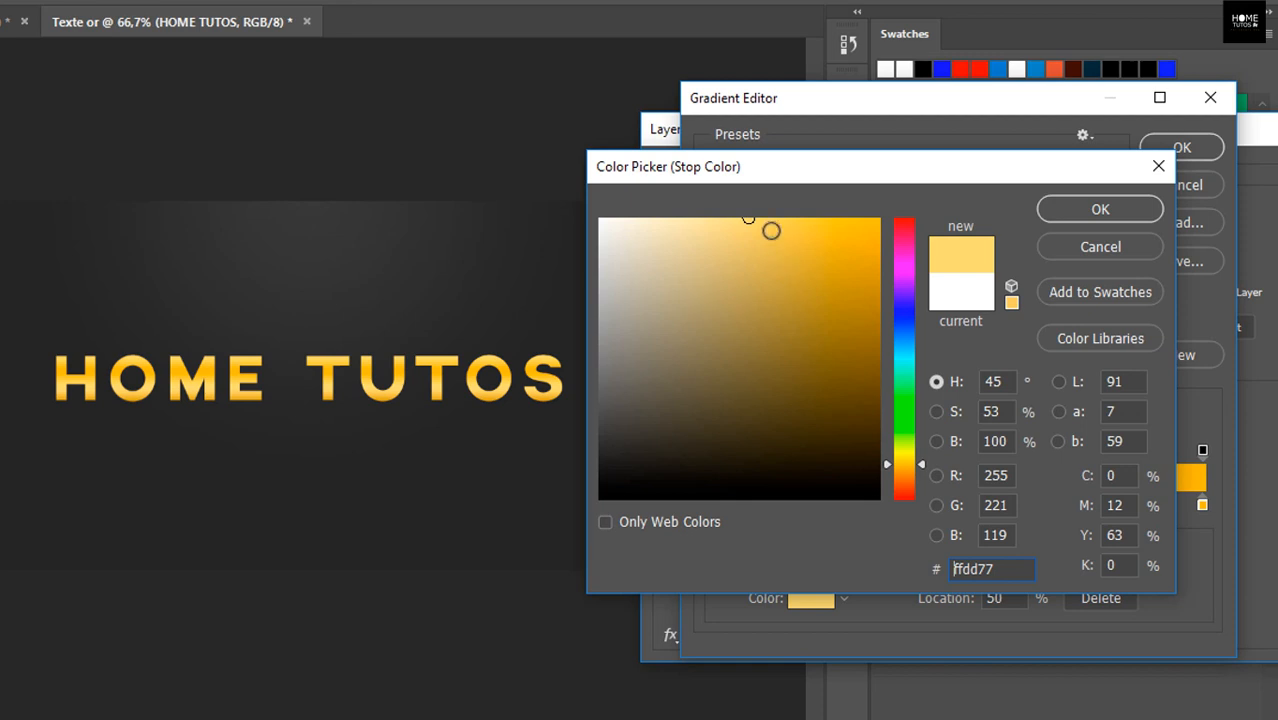
left_click_drag(753, 218, 750, 217)
left_click(601, 219)
left_click(756, 218)
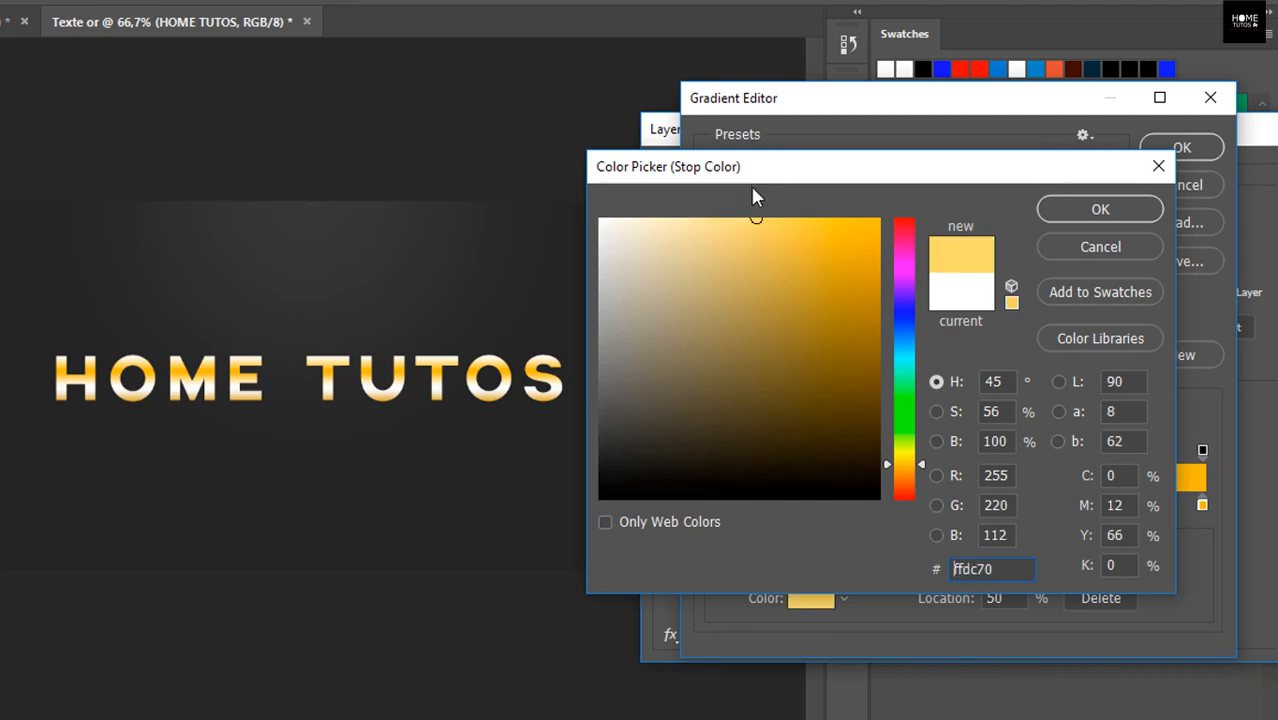
mouse_move(844, 222)
left_mouse_down()
mouse_move(853, 171)
mouse_move(852, 188)
left_mouse_up()
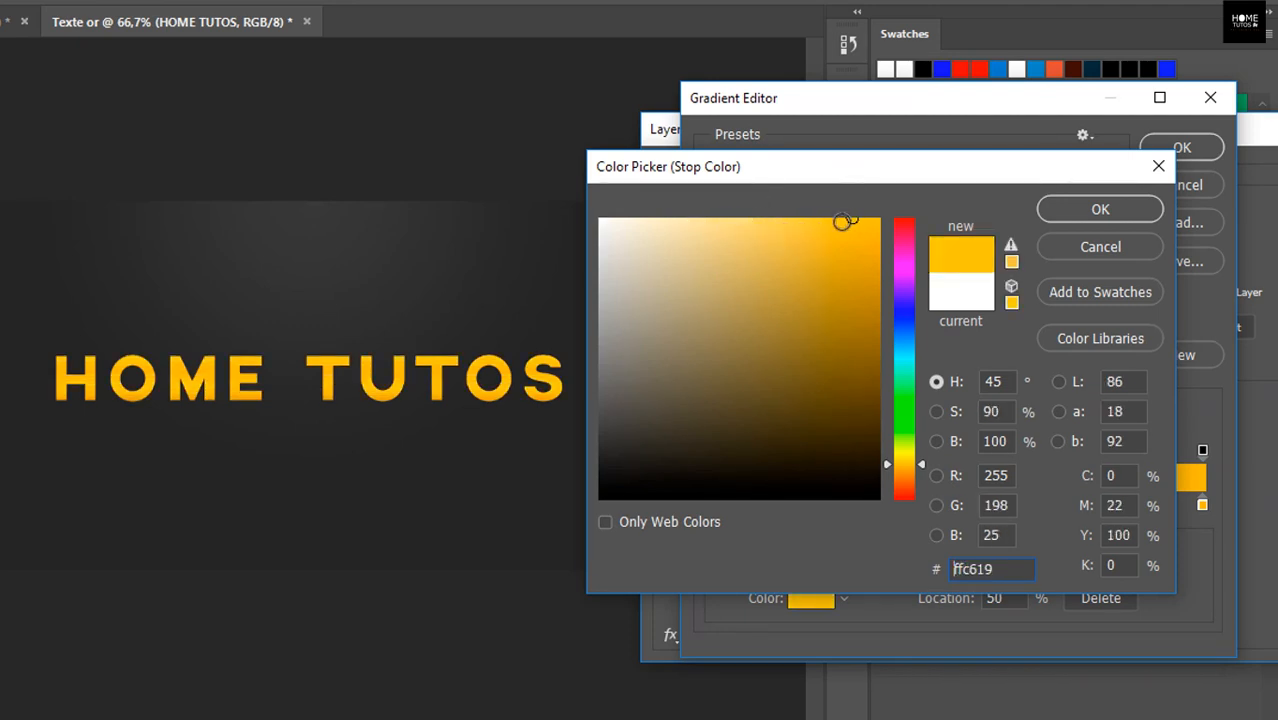
mouse_move(815, 226)
left_mouse_down()
mouse_move(782, 228)
mouse_move(774, 210)
left_mouse_up()
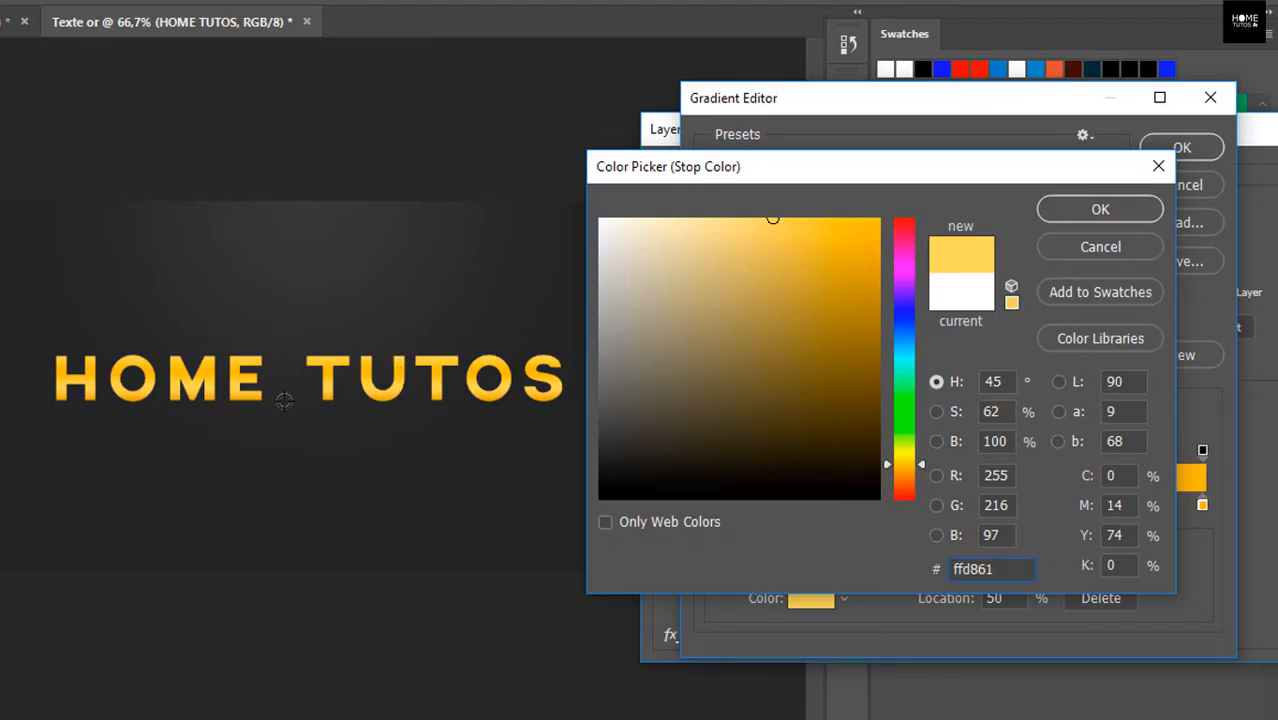
left_click_drag(751, 238, 747, 217)
left_click(1100, 209)
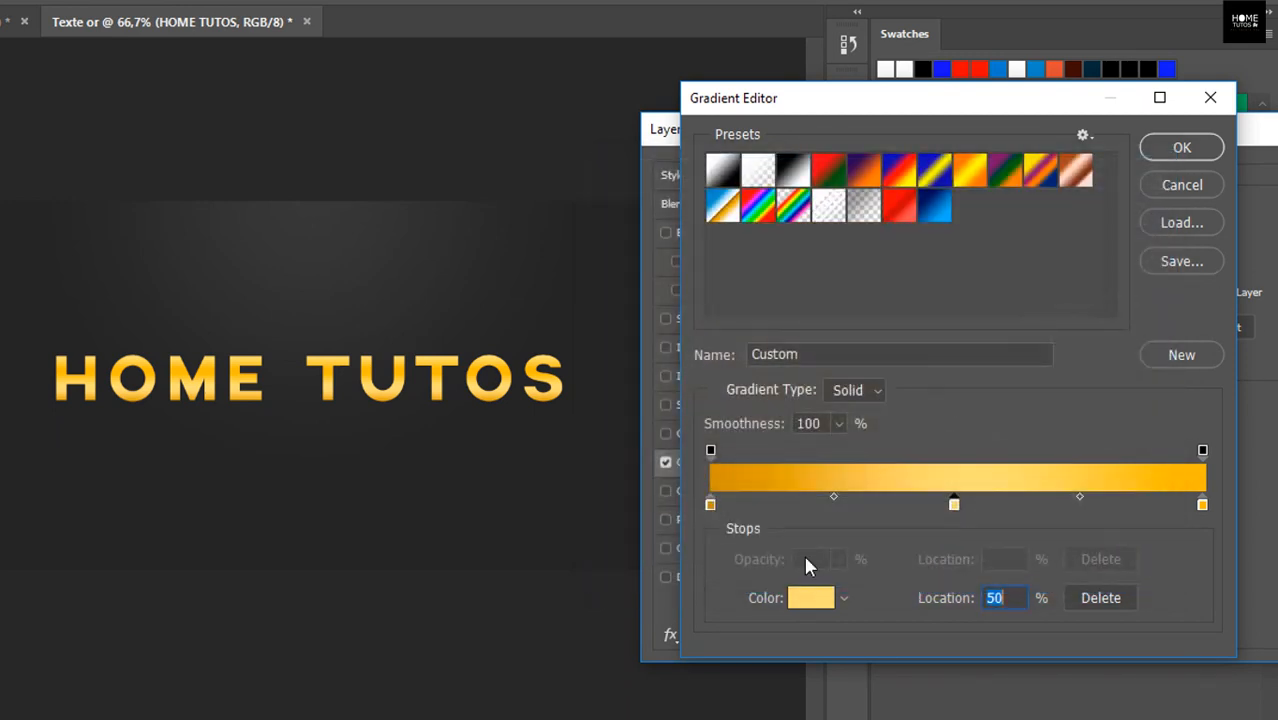
Step: Move the light gold middle stop to the 49% location and set the midpoint between it and the 0% stop to 71%
left_click_drag(955, 505, 951, 505)
left_click_drag(833, 497, 742, 496)
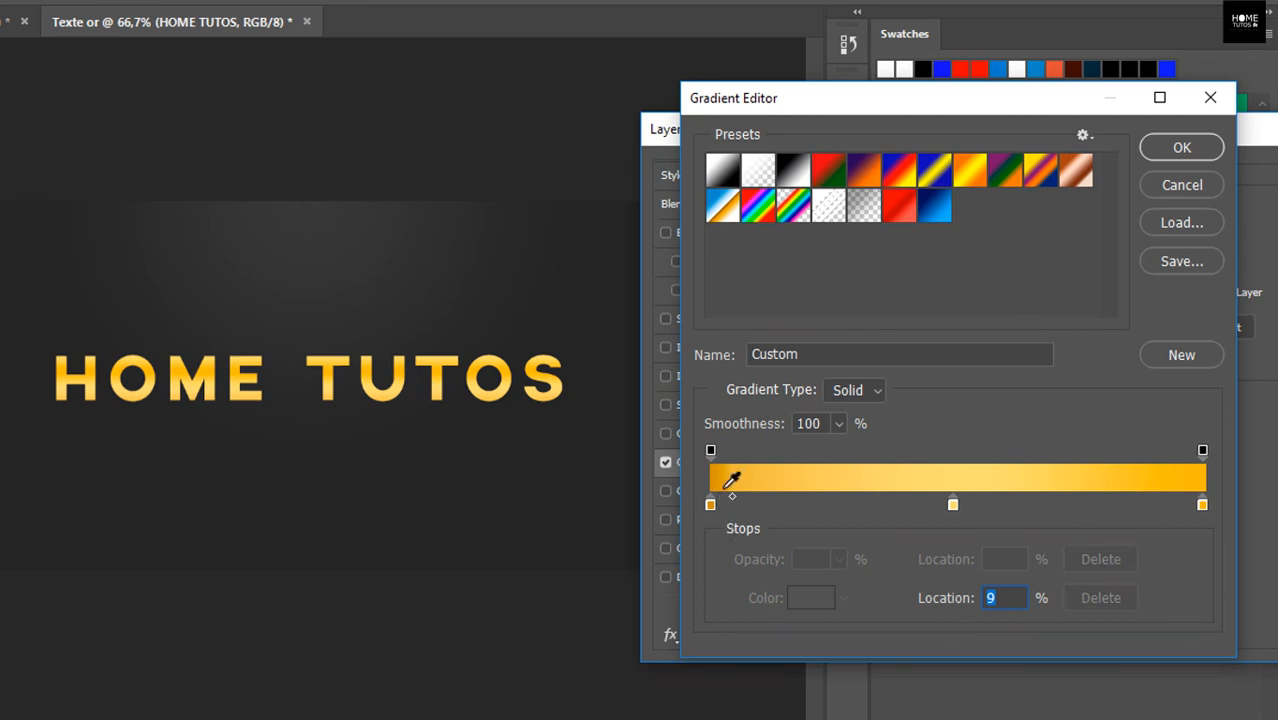
left_click_drag(733, 499, 886, 511)
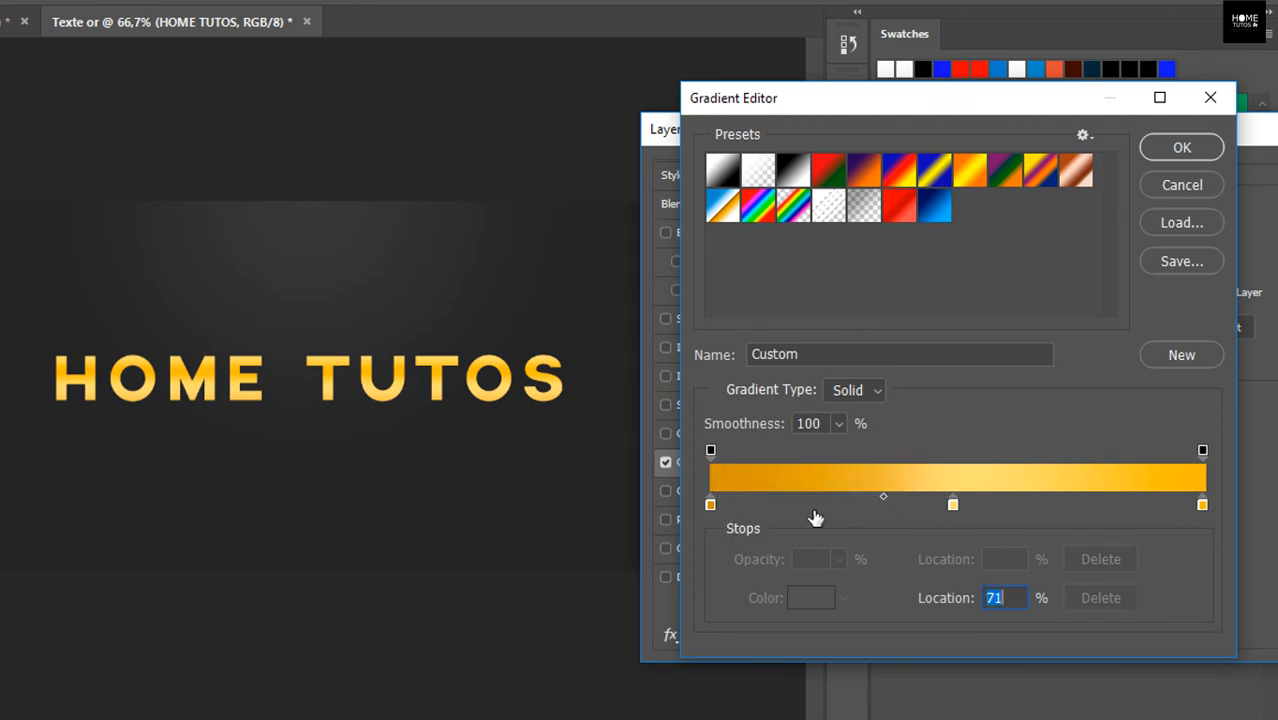
left_click(710, 503)
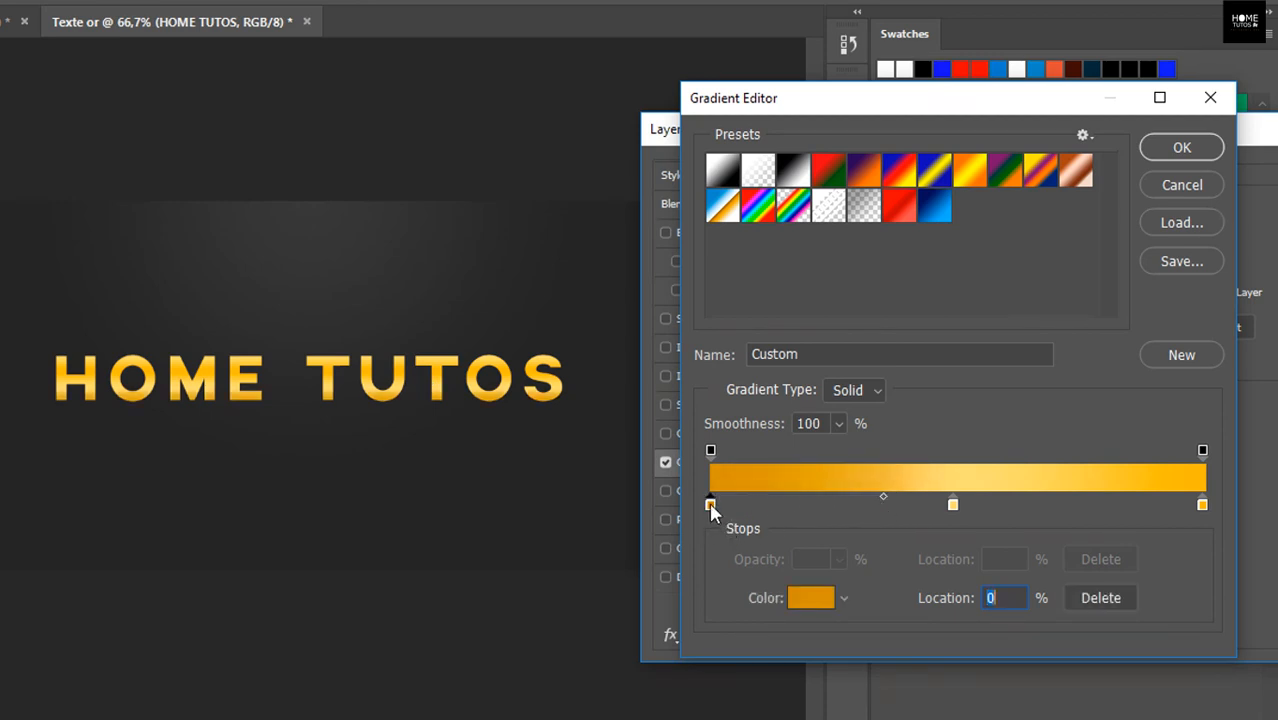
left_click(884, 500)
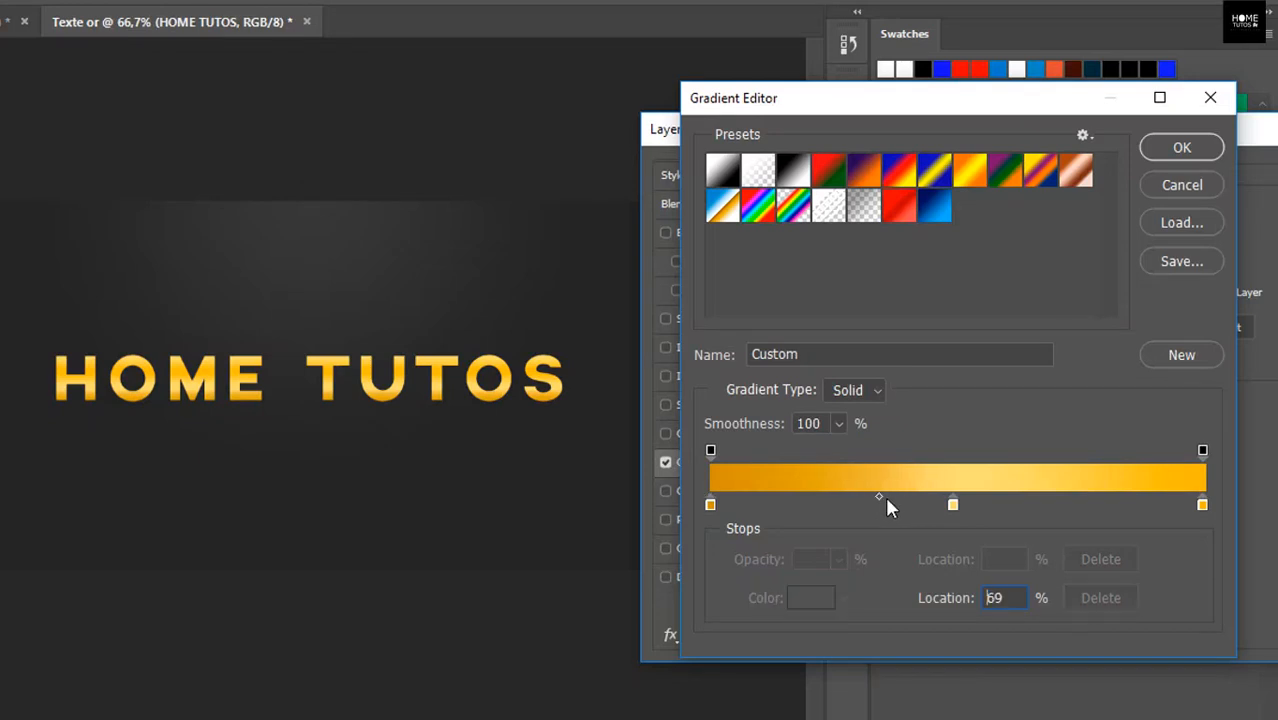
left_click_drag(884, 500, 886, 500)
Step: Change the overlay gradient's 0% color stop to the darker gold c28f05
left_click(710, 504)
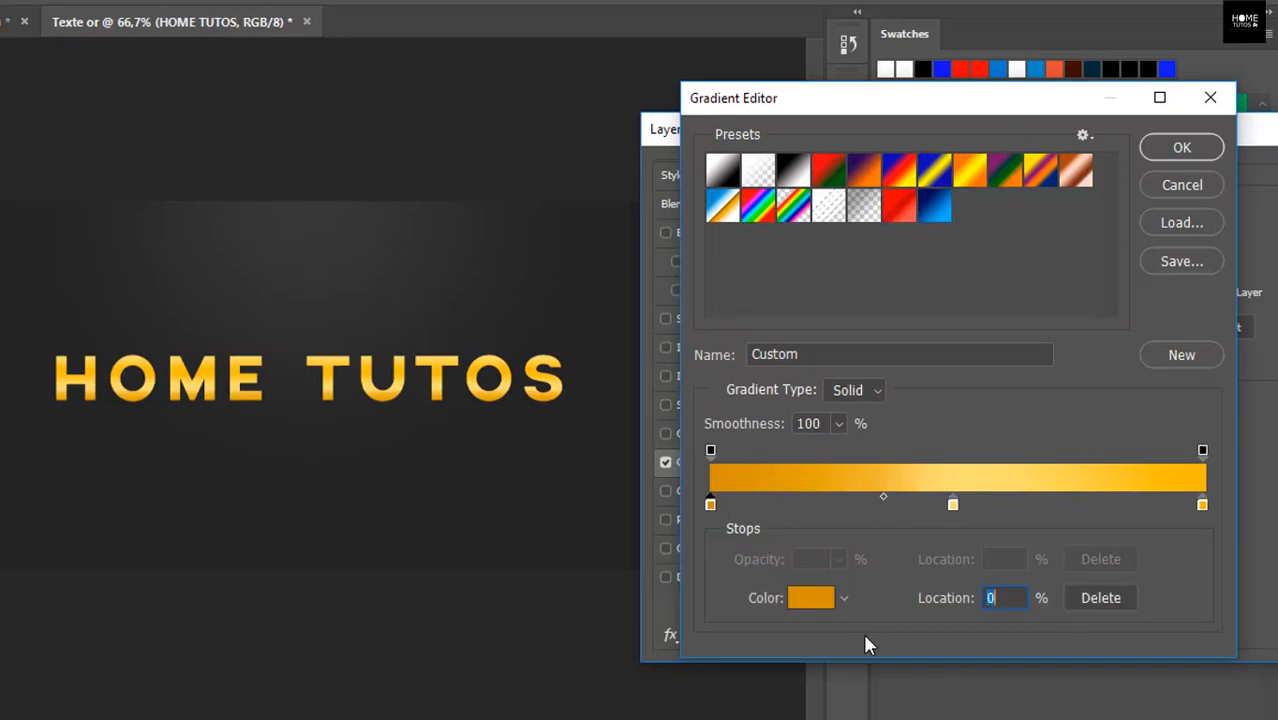
left_click(811, 598)
left_click_drag(839, 262, 848, 215)
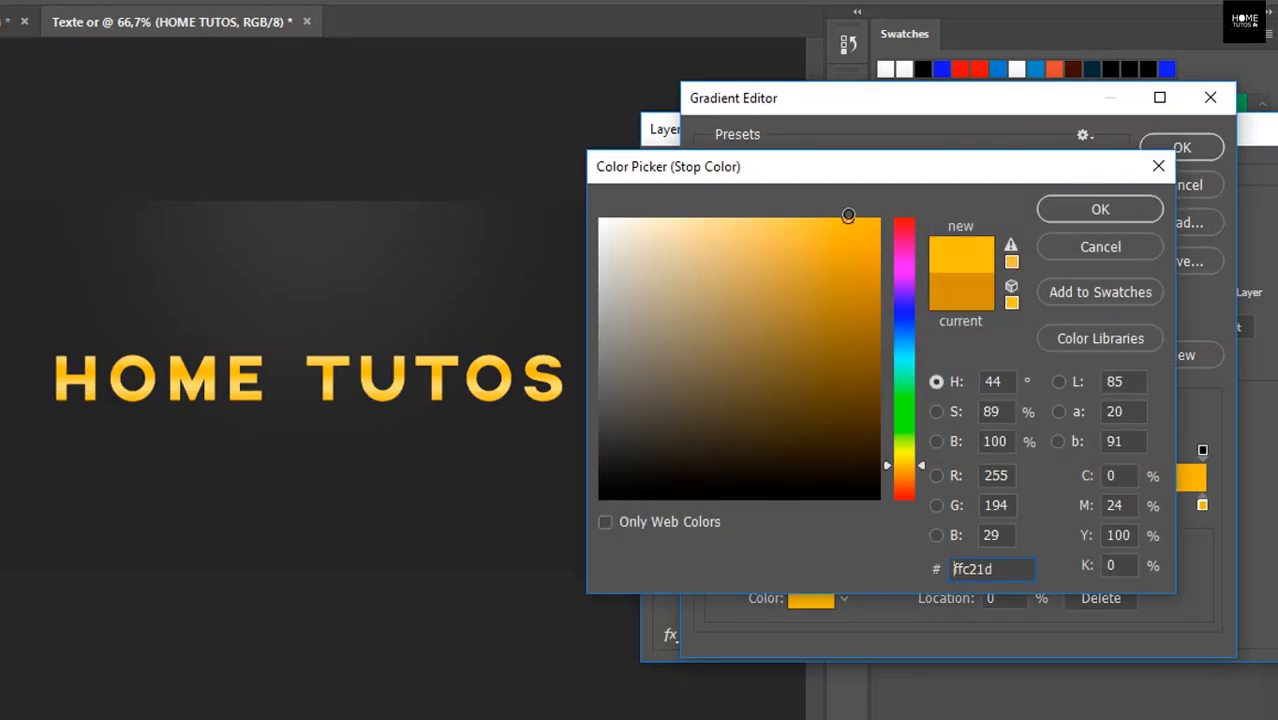
left_click(866, 345)
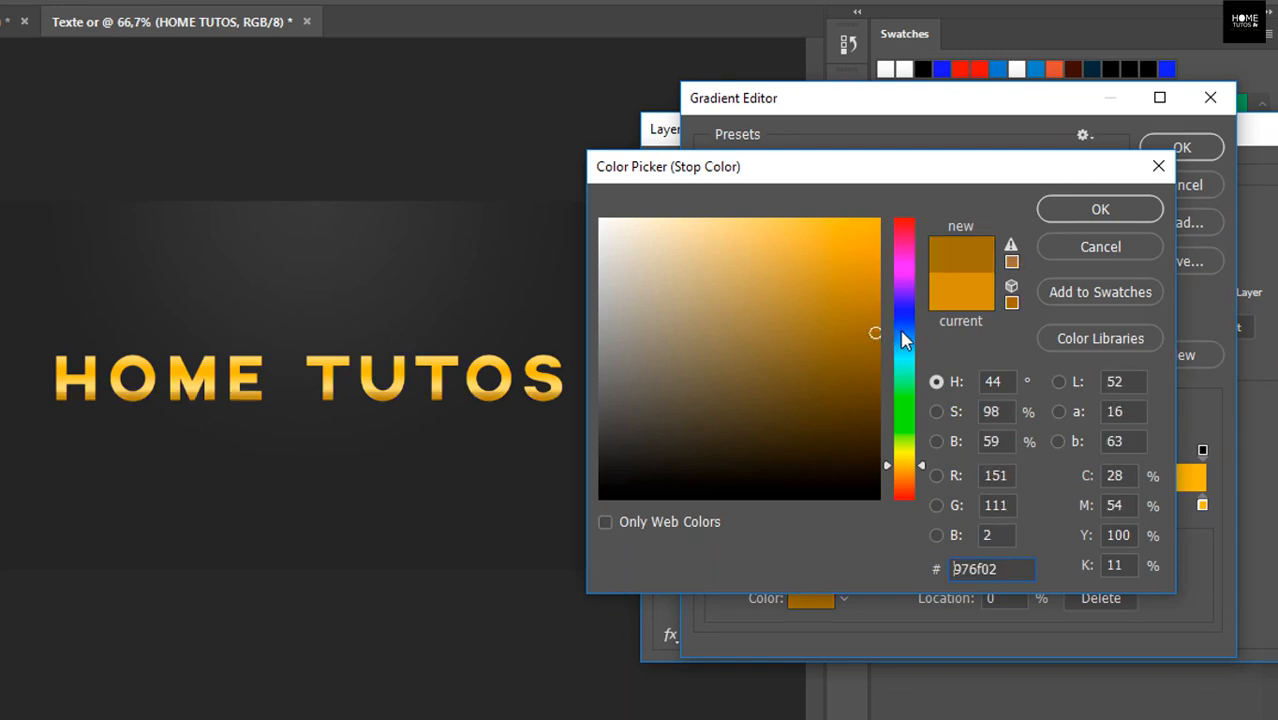
left_click_drag(880, 332, 873, 282)
left_click(1100, 209)
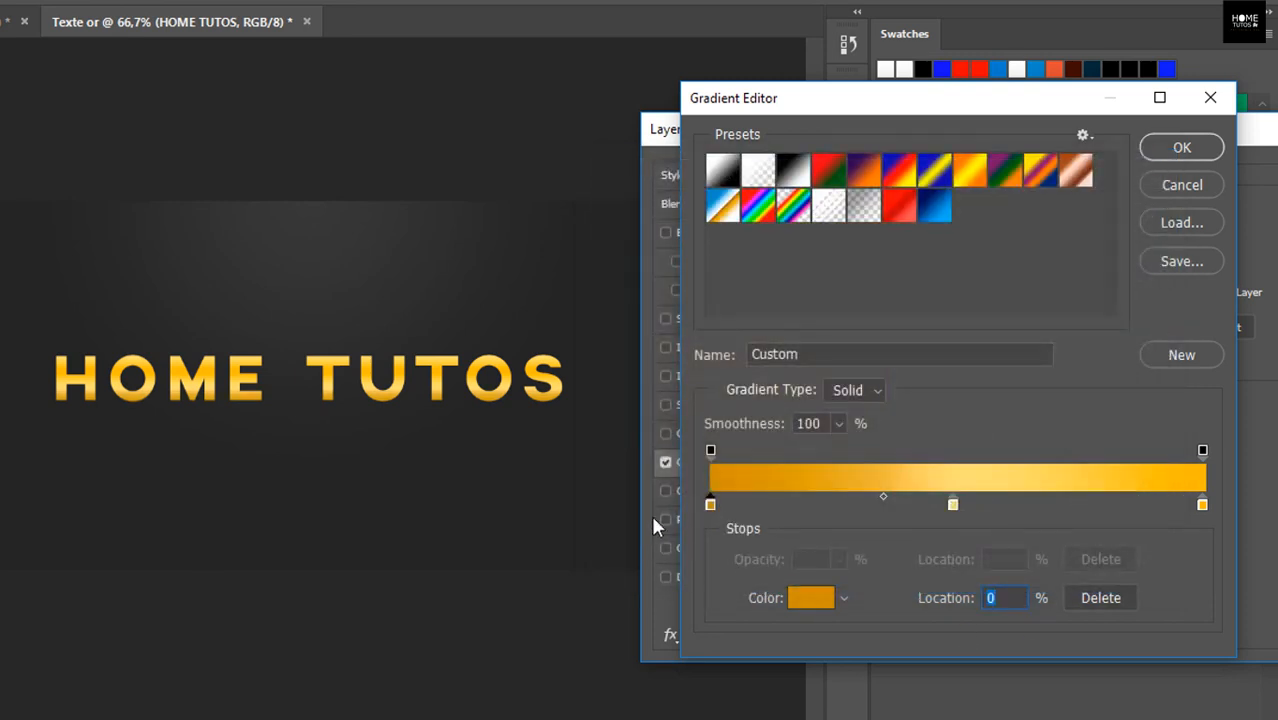
Step: Check the hex color codes of the gradient's 0%, 49% and 100% color stops
left_click(806, 600)
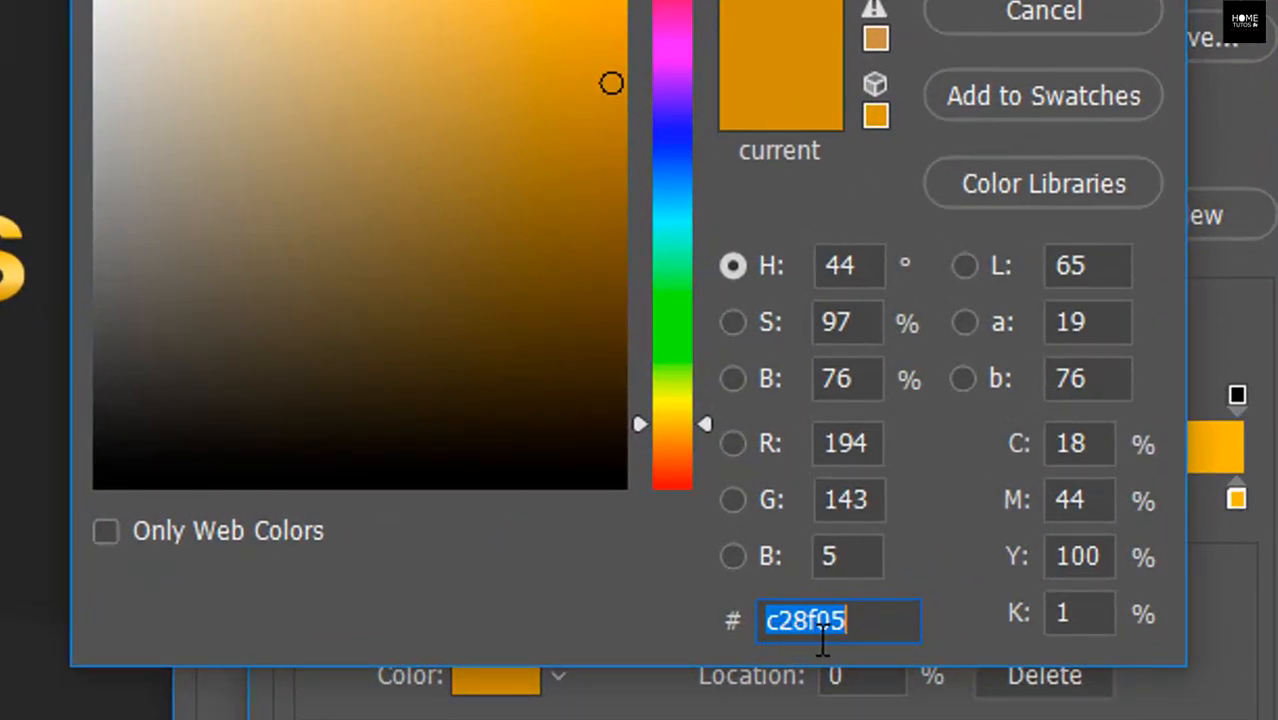
key("Return")
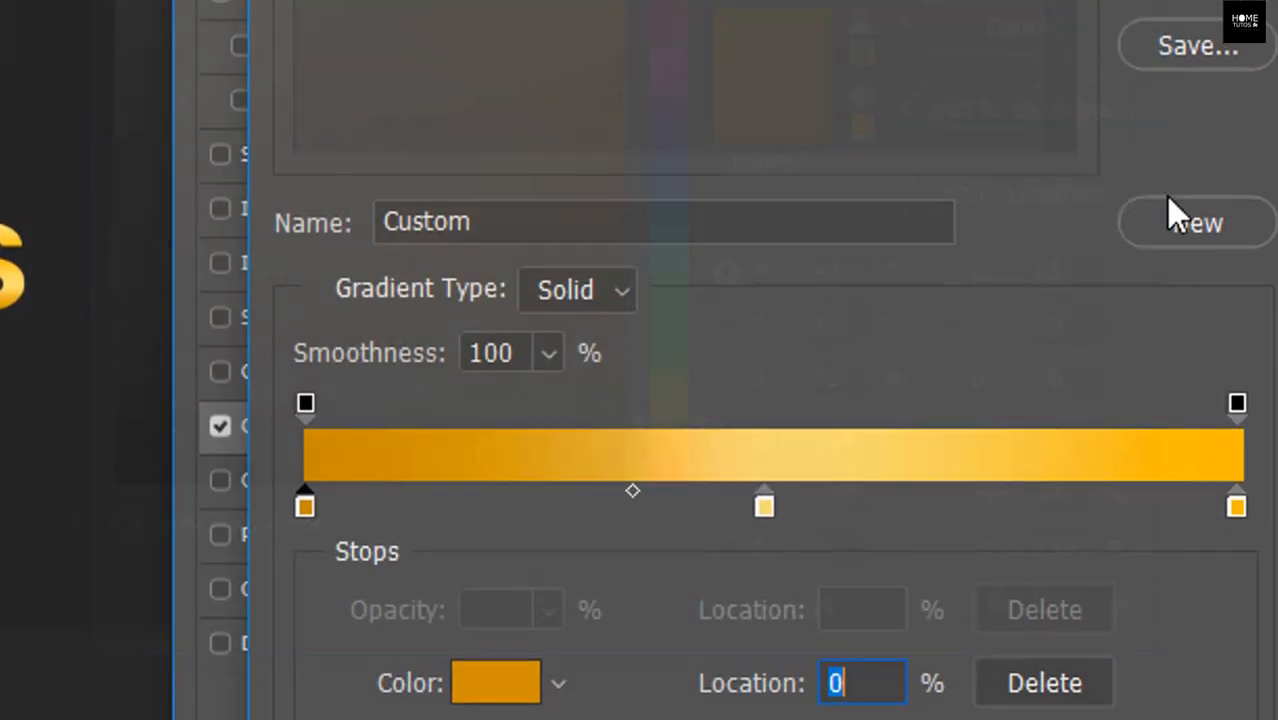
double_click(763, 598)
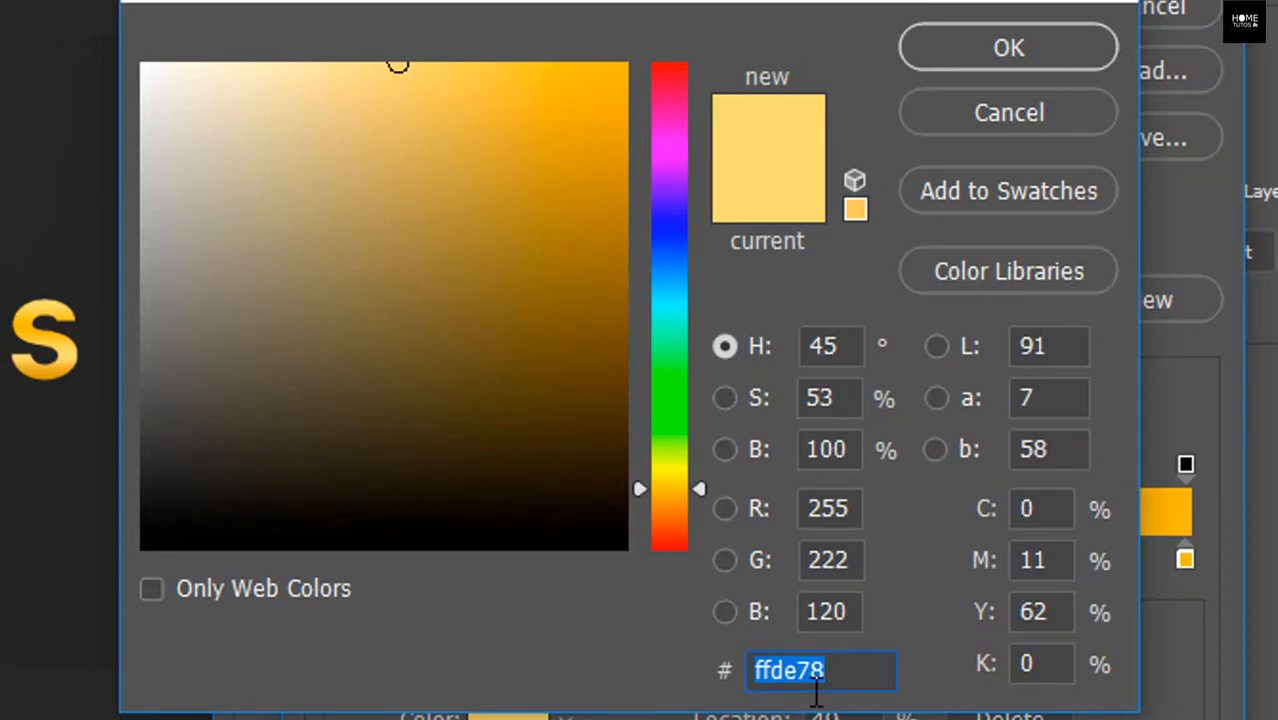
left_click(1007, 52)
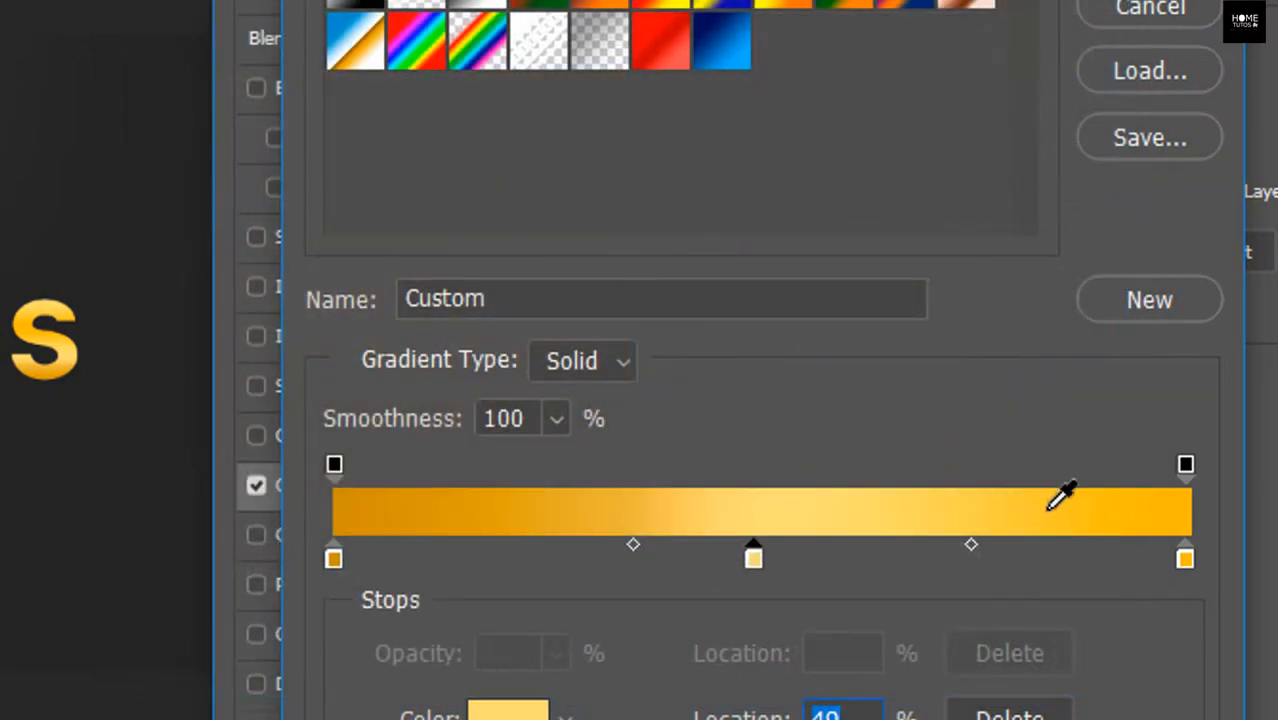
left_click(1185, 557)
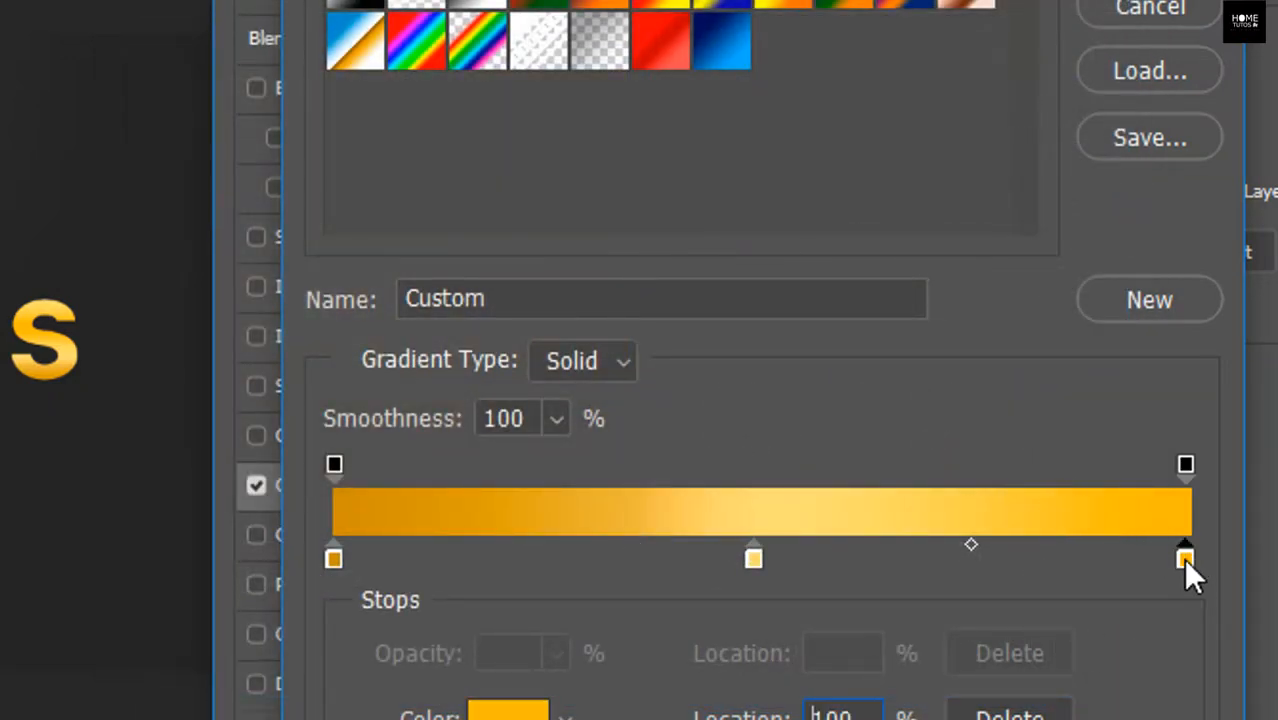
left_click(513, 710)
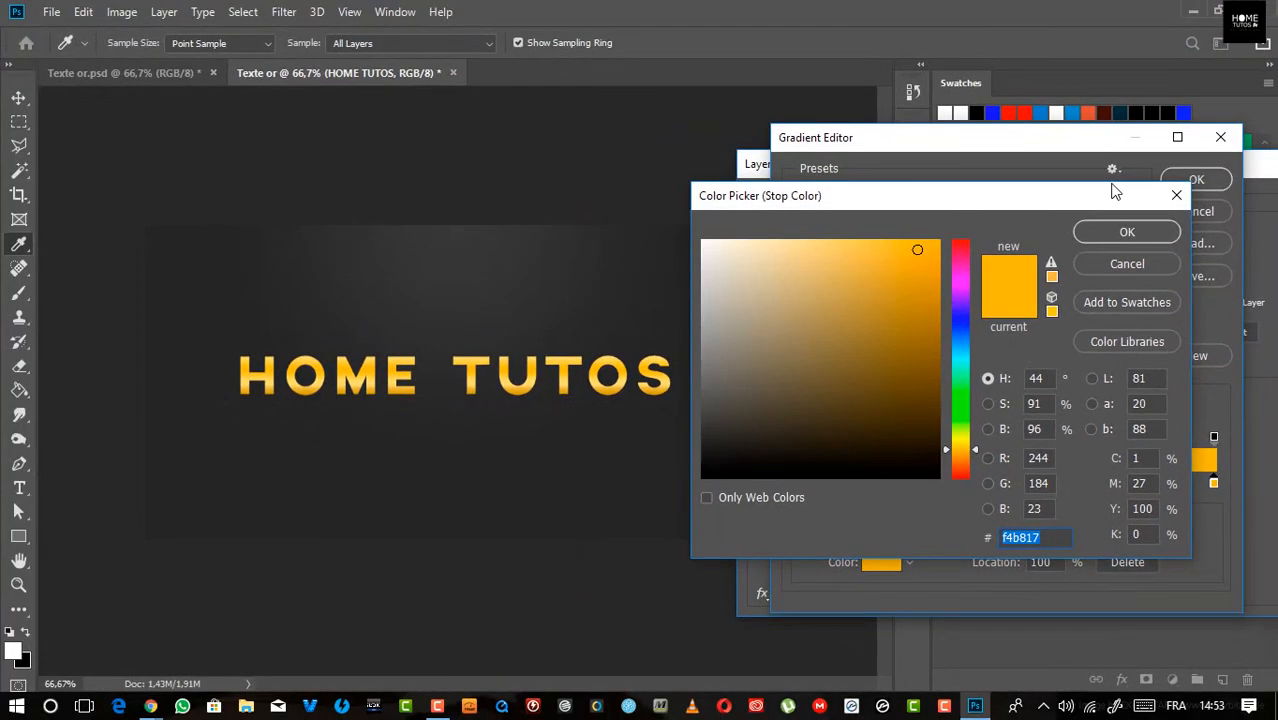
left_click(1018, 62)
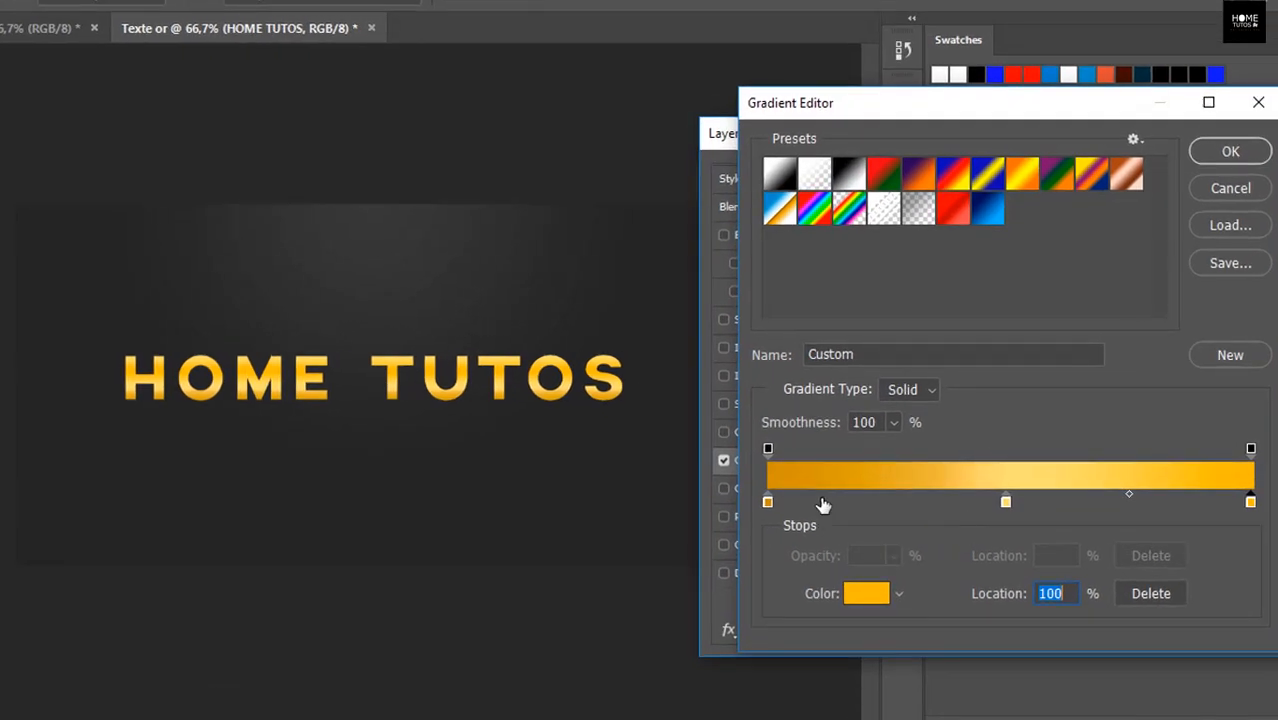
Step: Add a color stop at the 11% location of the overlay gradient and make it a pale gold
left_click(820, 502)
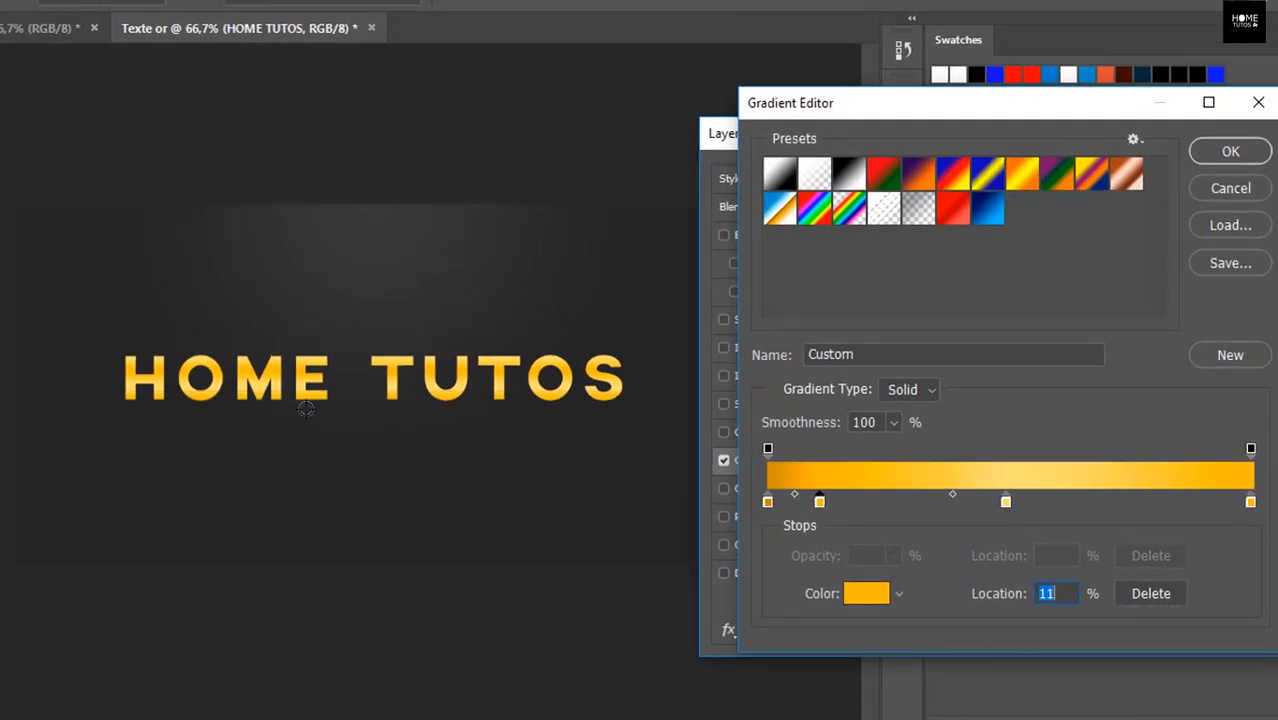
left_click(866, 594)
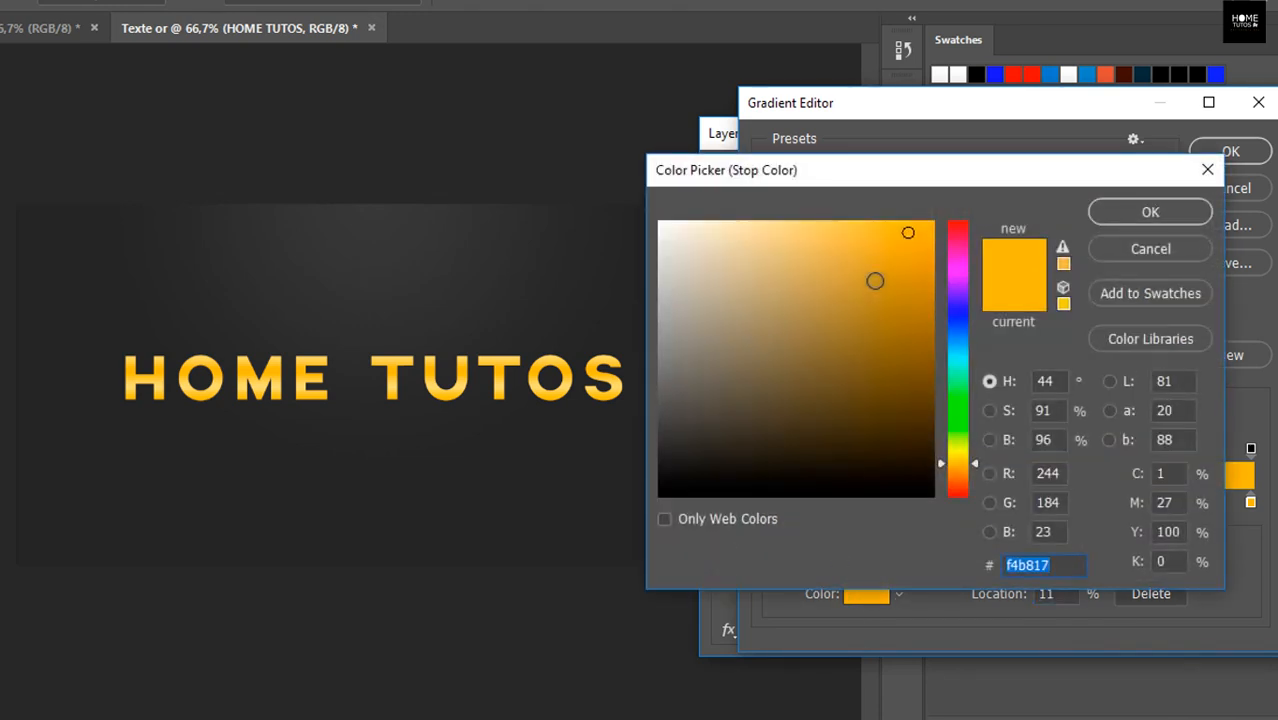
left_click_drag(752, 222, 778, 220)
left_click(1143, 213)
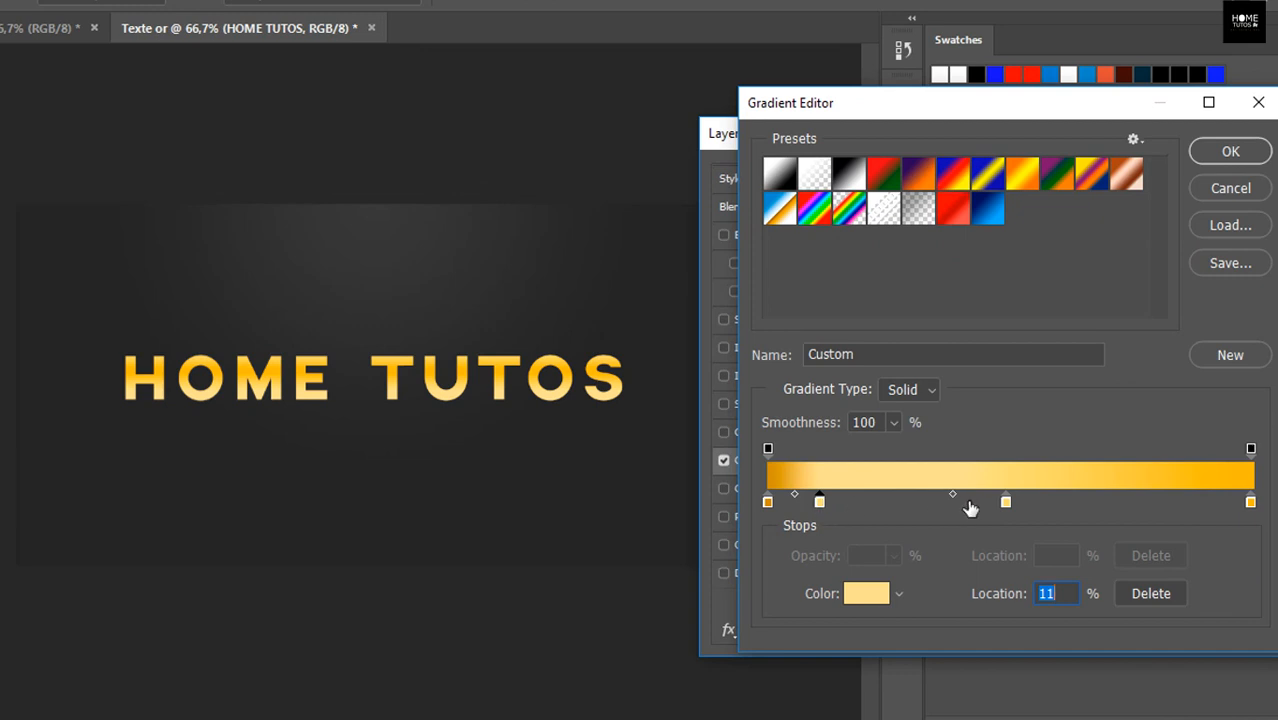
Step: Set the midpoint between the 0% and 11% stops to 93% and shift the midpoint after the 11% stop closer to that stop
left_click_drag(952, 494, 839, 489)
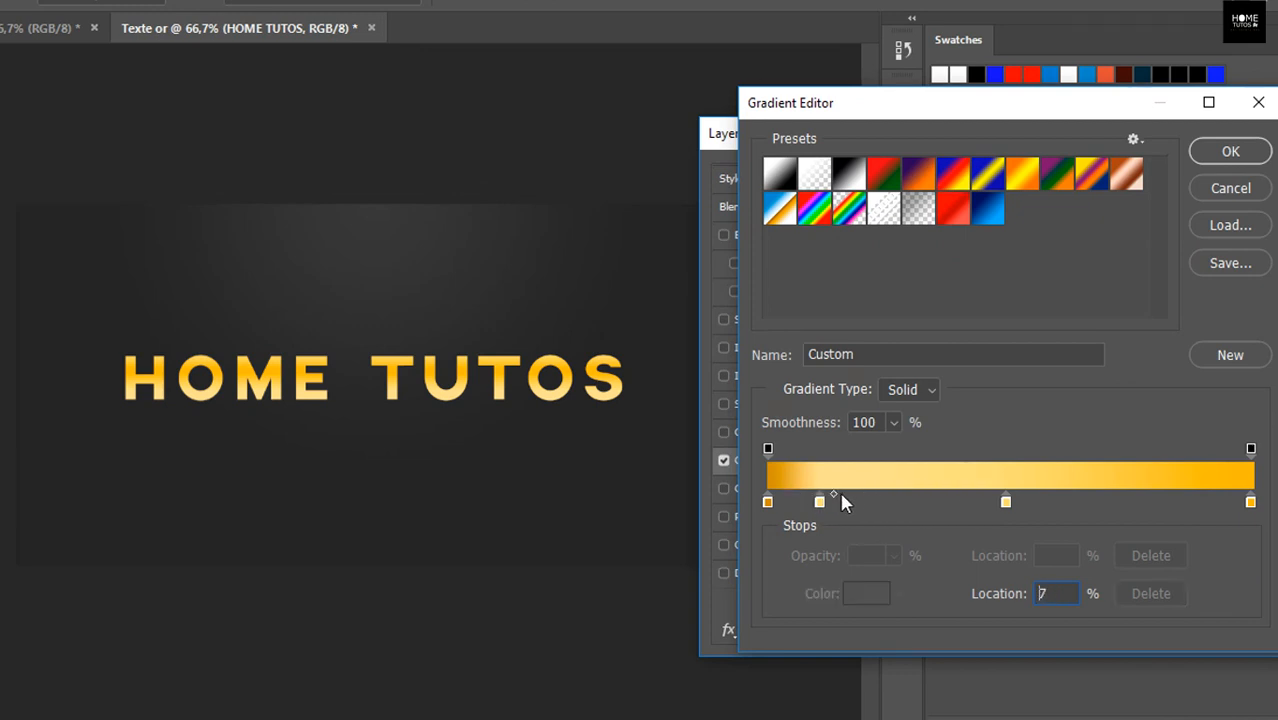
left_click(871, 495)
left_click(820, 502)
left_click_drag(796, 495, 818, 495)
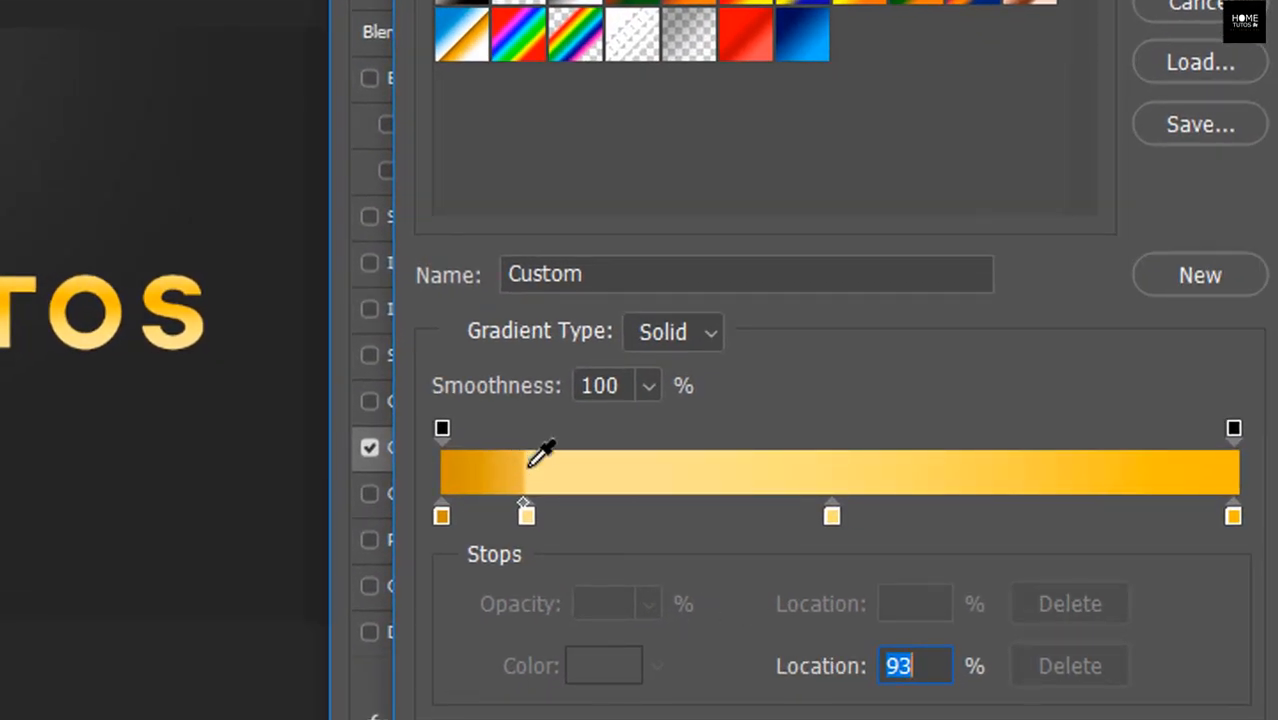
mouse_move(523, 498)
left_mouse_down()
mouse_move(553, 498)
mouse_move(535, 497)
left_mouse_up()
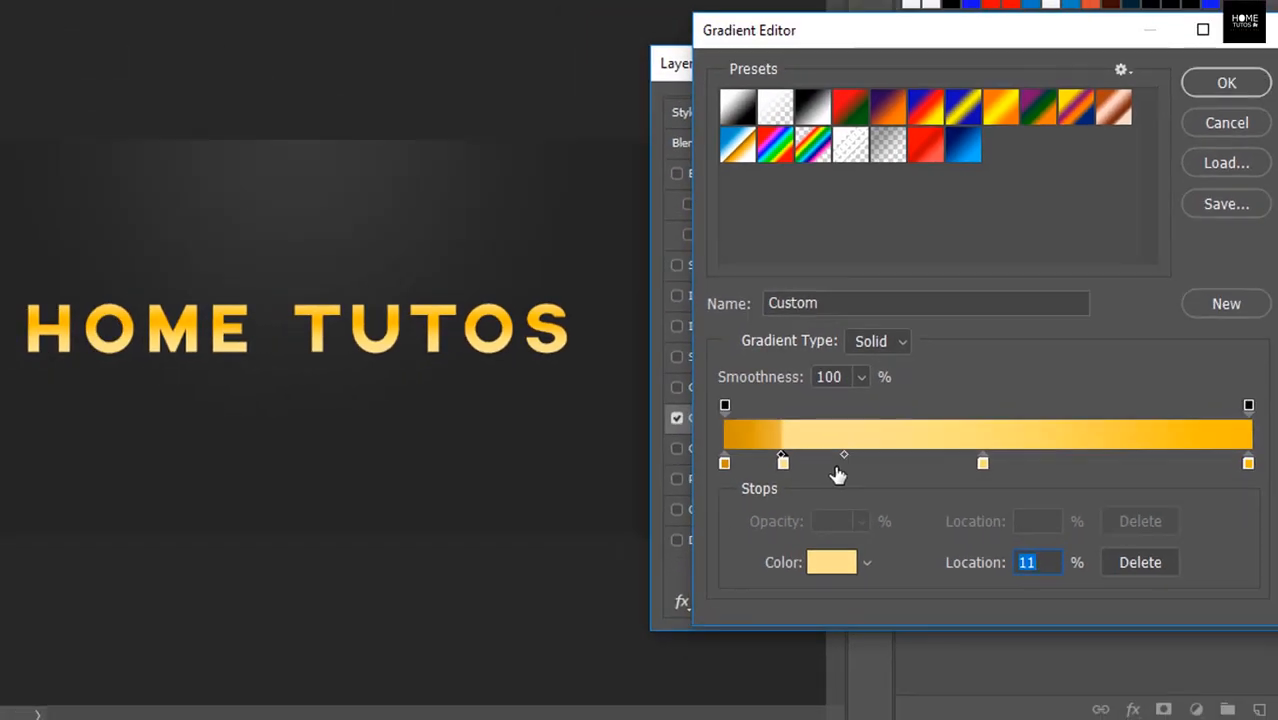
Step: Add a color stop at the 21% location of the gradient and set its color to the gold ffc936
left_click(633, 512)
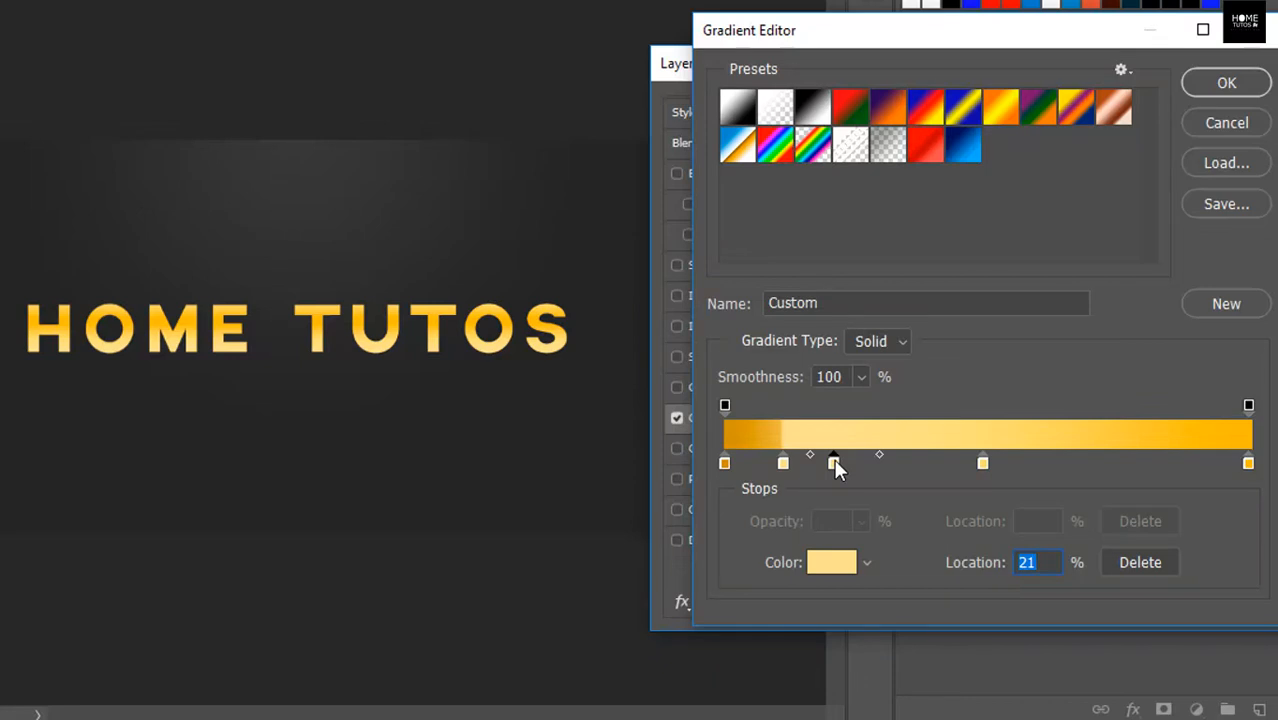
left_click(834, 565)
left_click_drag(820, 183, 842, 149)
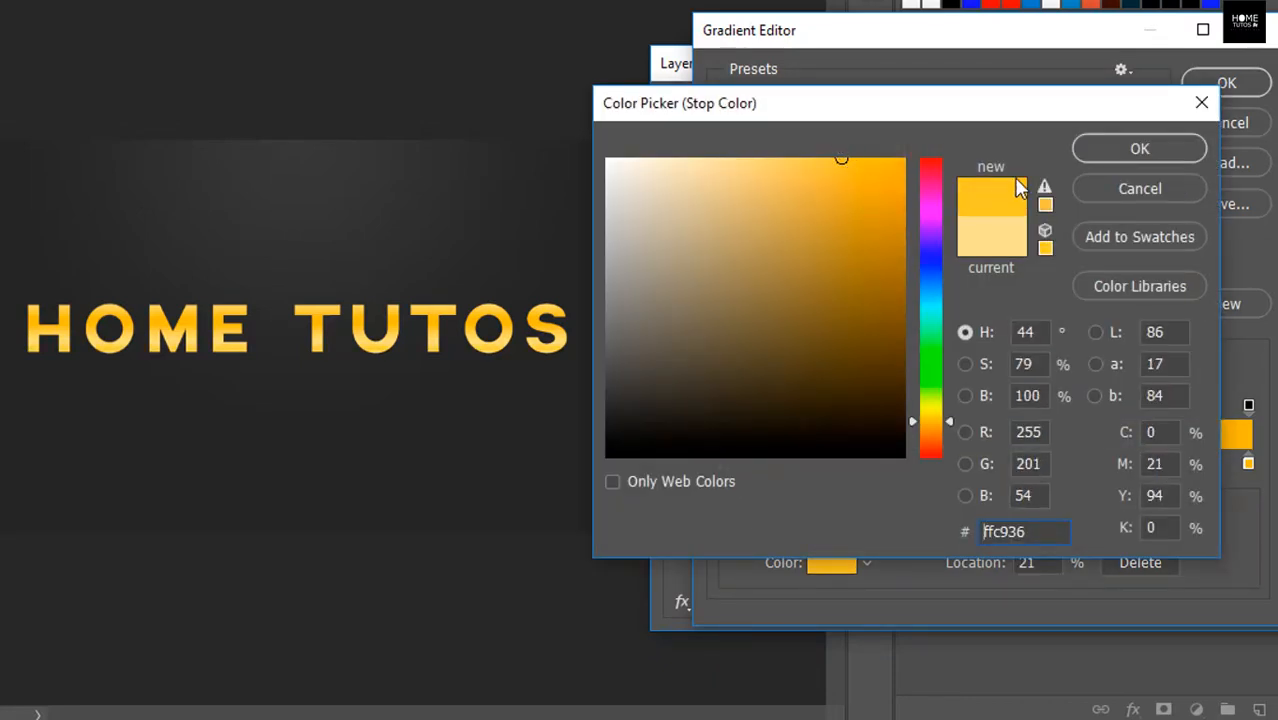
left_click(1102, 152)
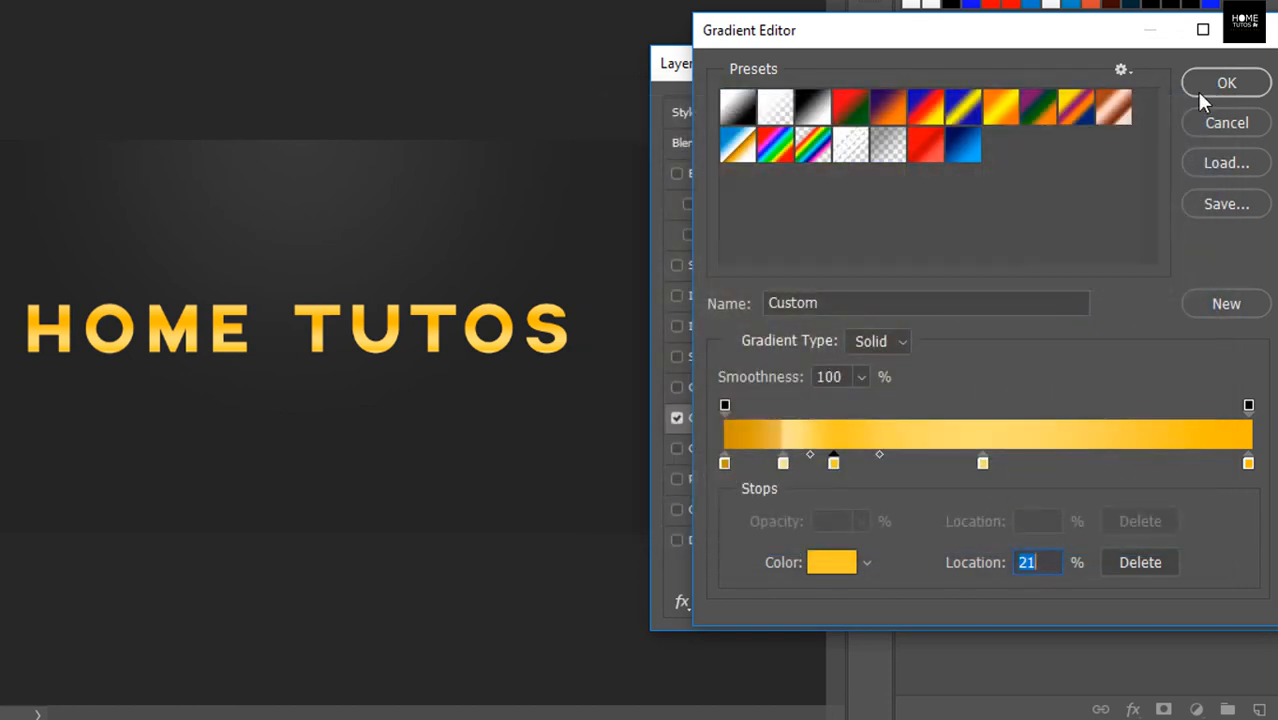
Step: Add a color stop at the 69% location of the gradient, set its color to the dark gold aa8217, and accept the gradient
left_click(1086, 463)
left_click(828, 566)
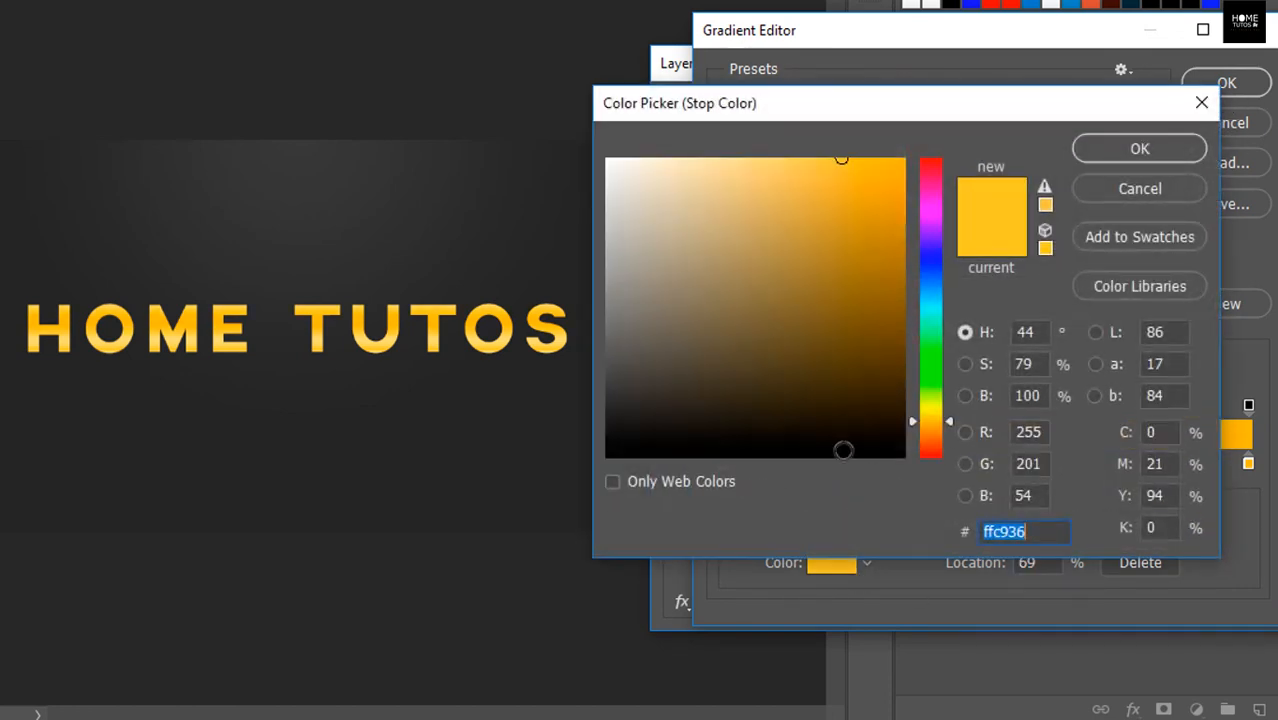
left_click(831, 217)
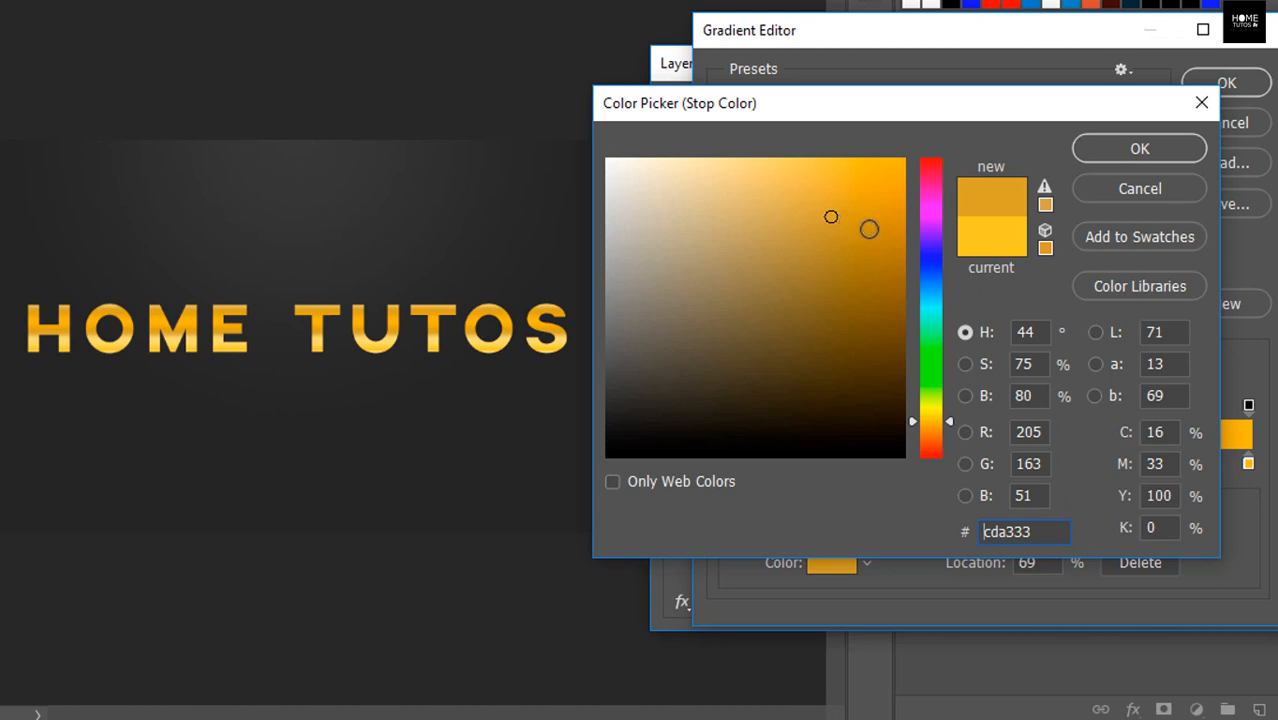
left_click(848, 239)
left_click(857, 254)
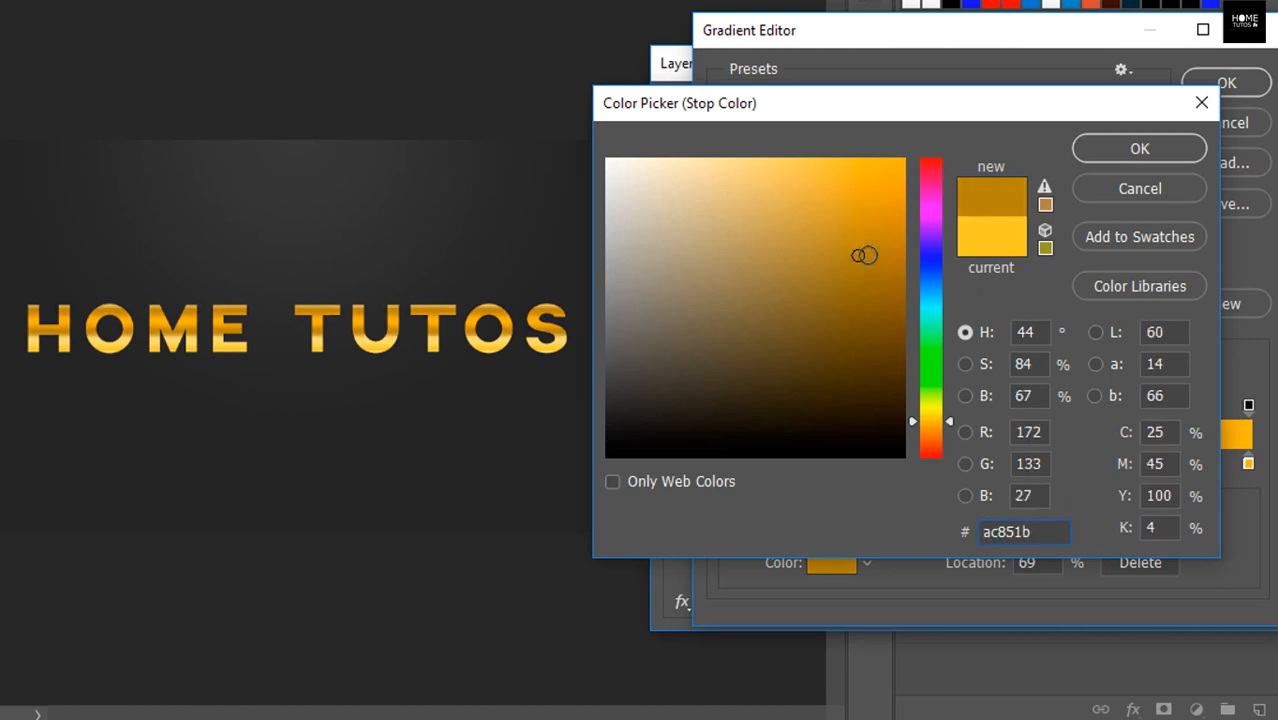
left_click(862, 259)
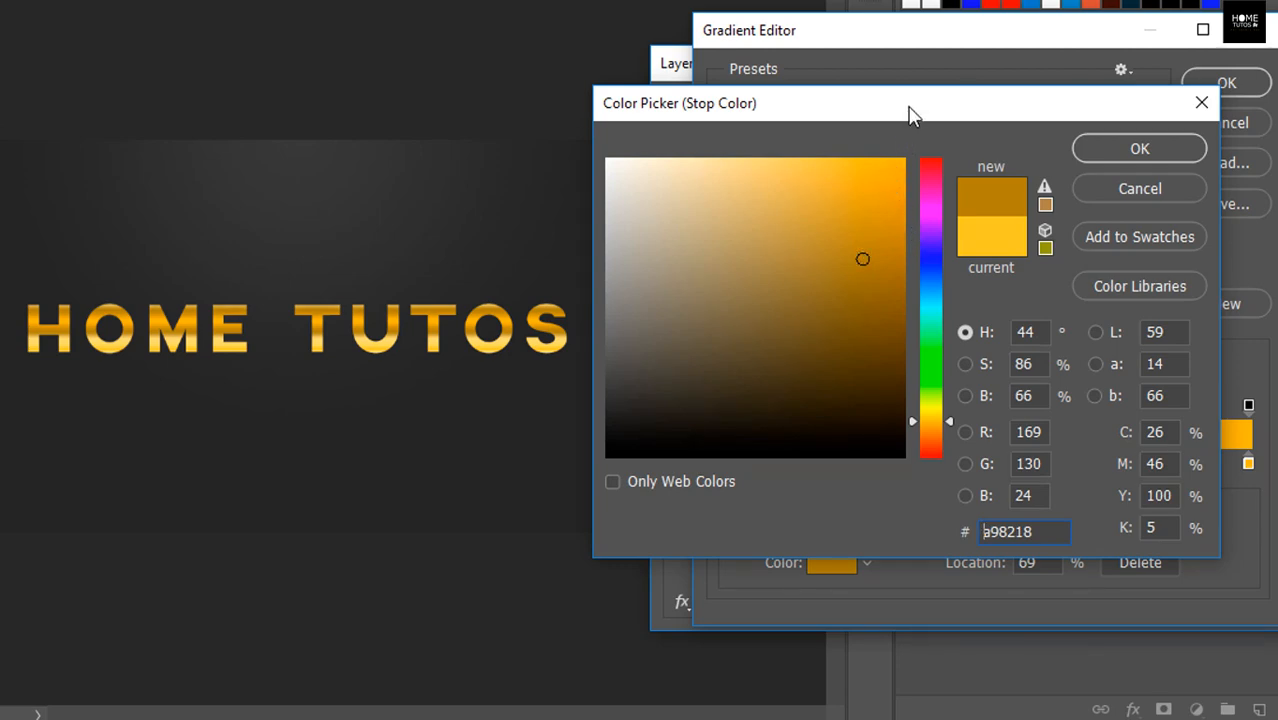
left_click_drag(910, 114, 213, 347)
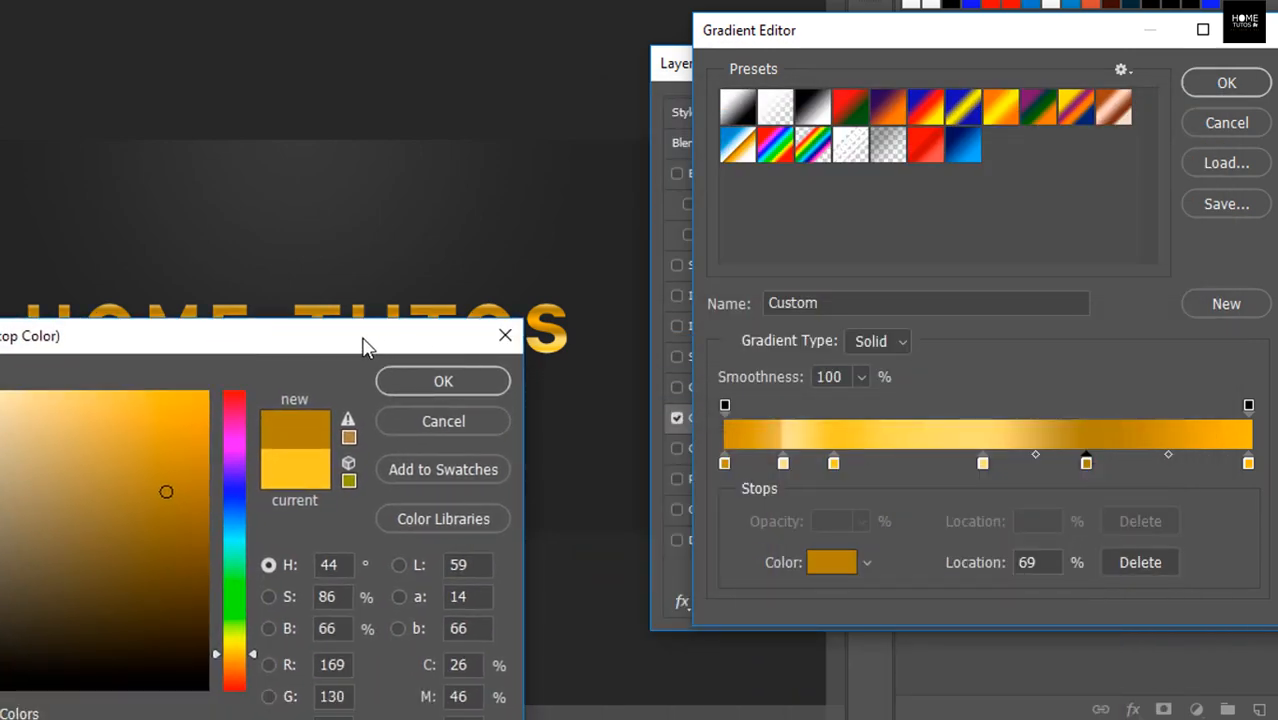
left_click_drag(362, 343, 1068, 110)
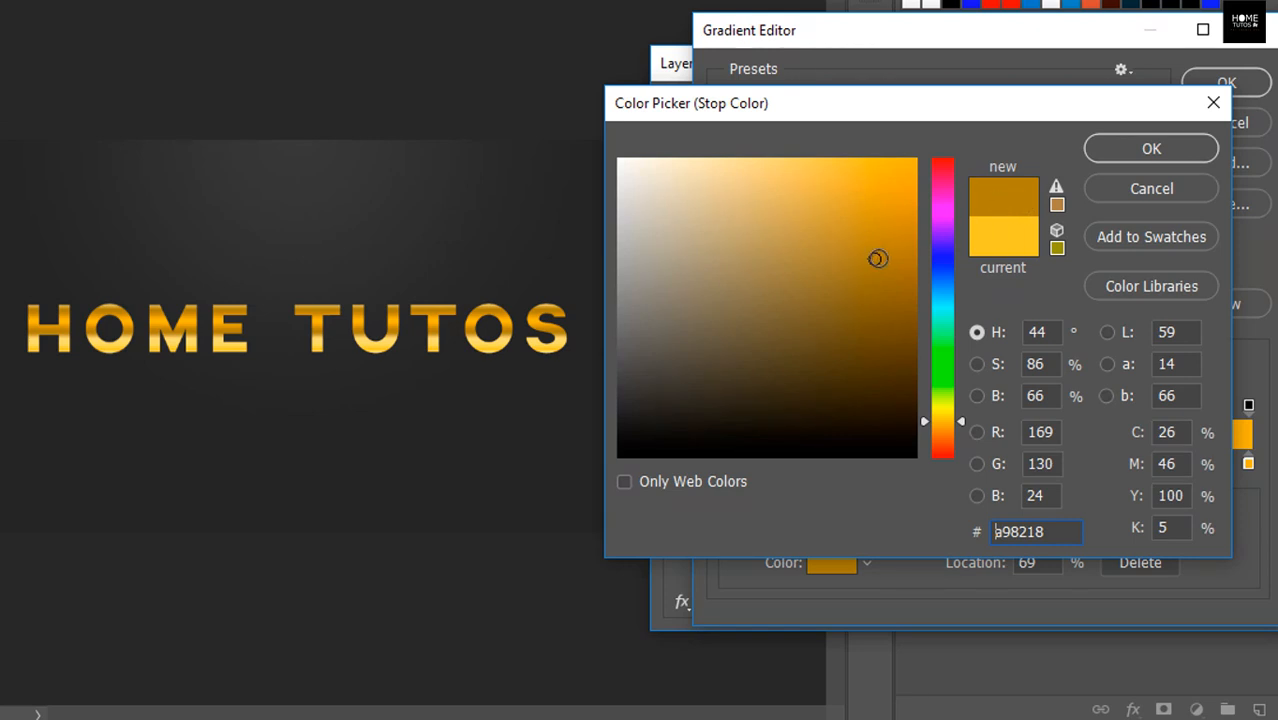
left_click(875, 258)
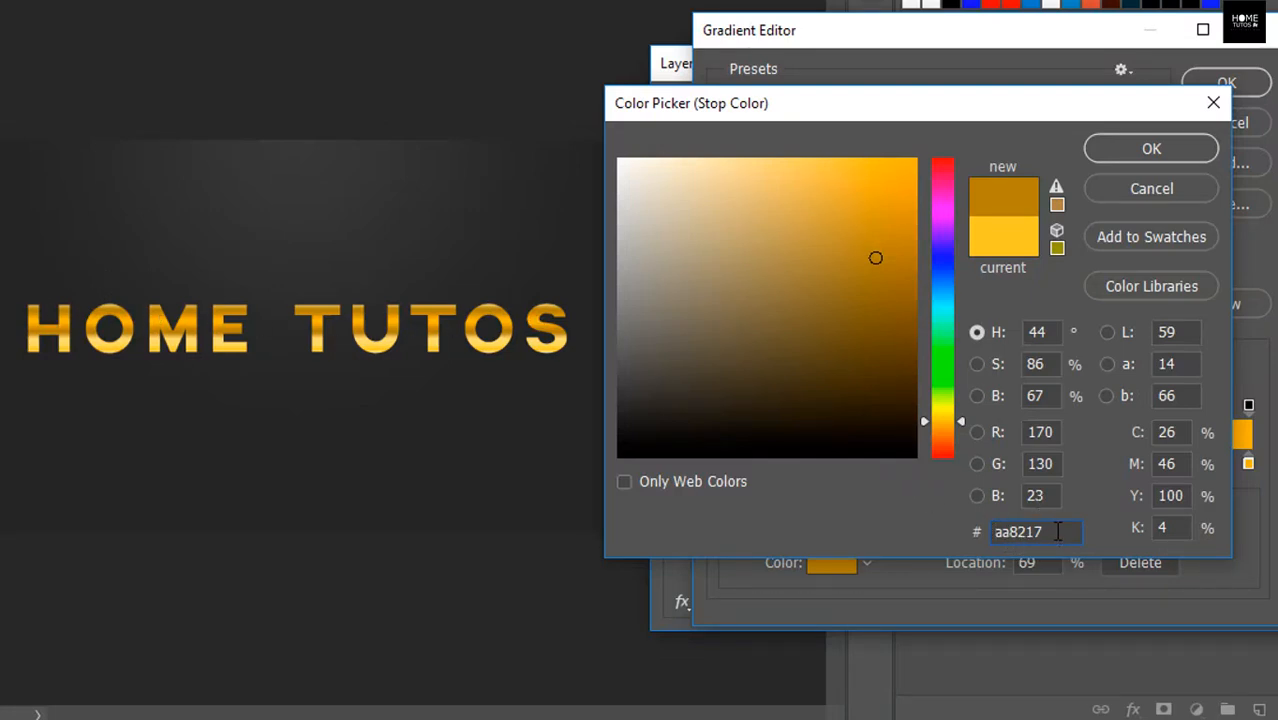
left_click_drag(1058, 532, 984, 527)
left_click(1142, 151)
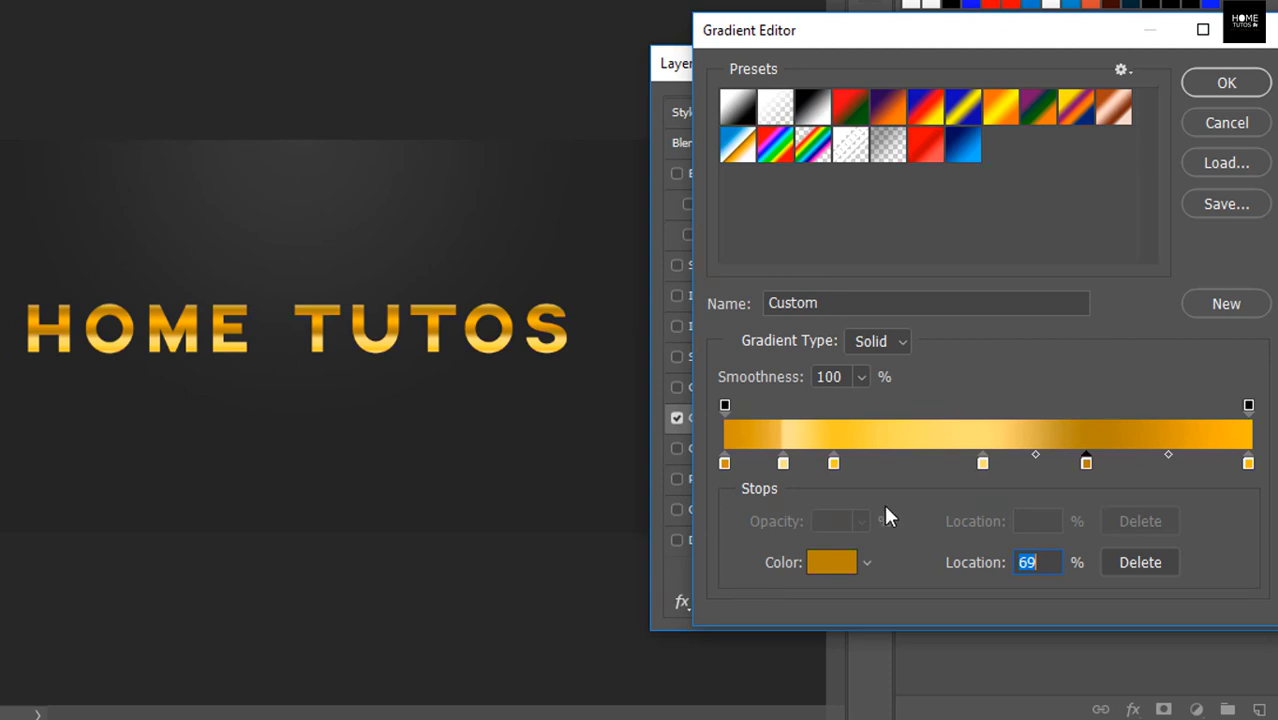
left_click(1234, 95)
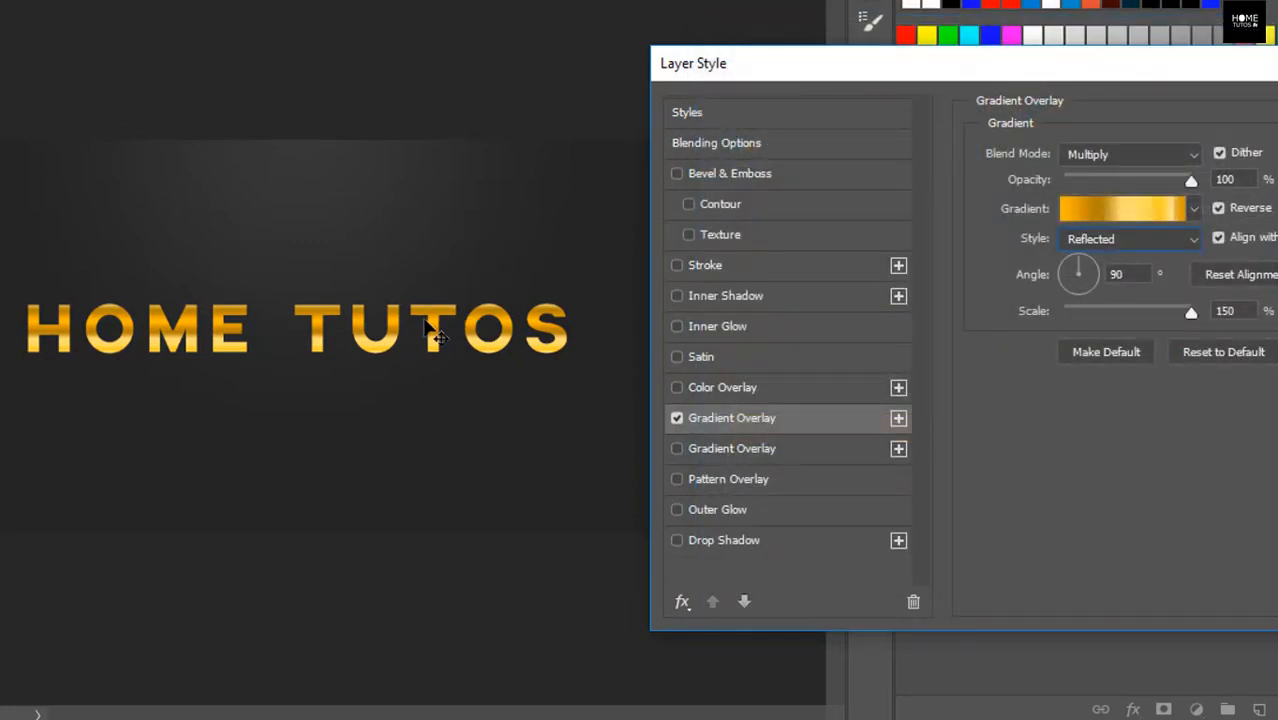
Step: Shift the gradient overlay slightly within the HOME TUTOS lettering to adjust where its bands fall
left_click_drag(733, 74, 702, 100)
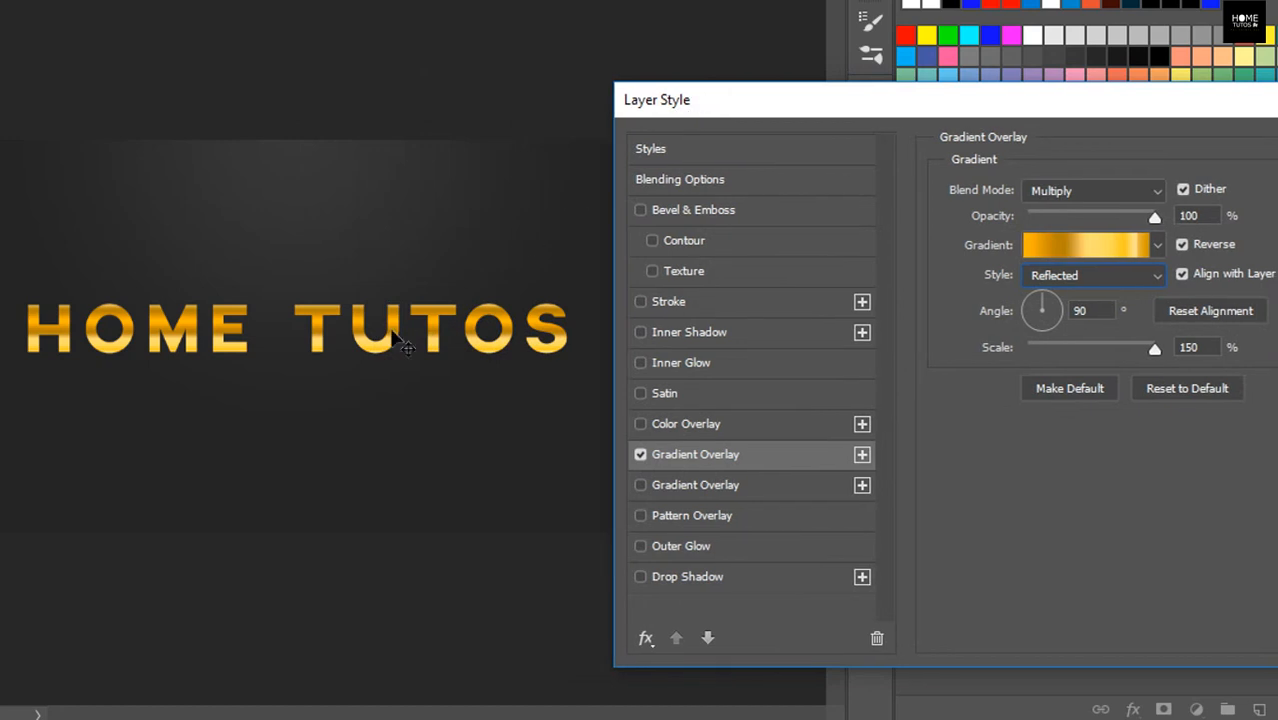
mouse_move(374, 337)
left_mouse_down()
mouse_move(365, 289)
mouse_move(366, 340)
left_mouse_up()
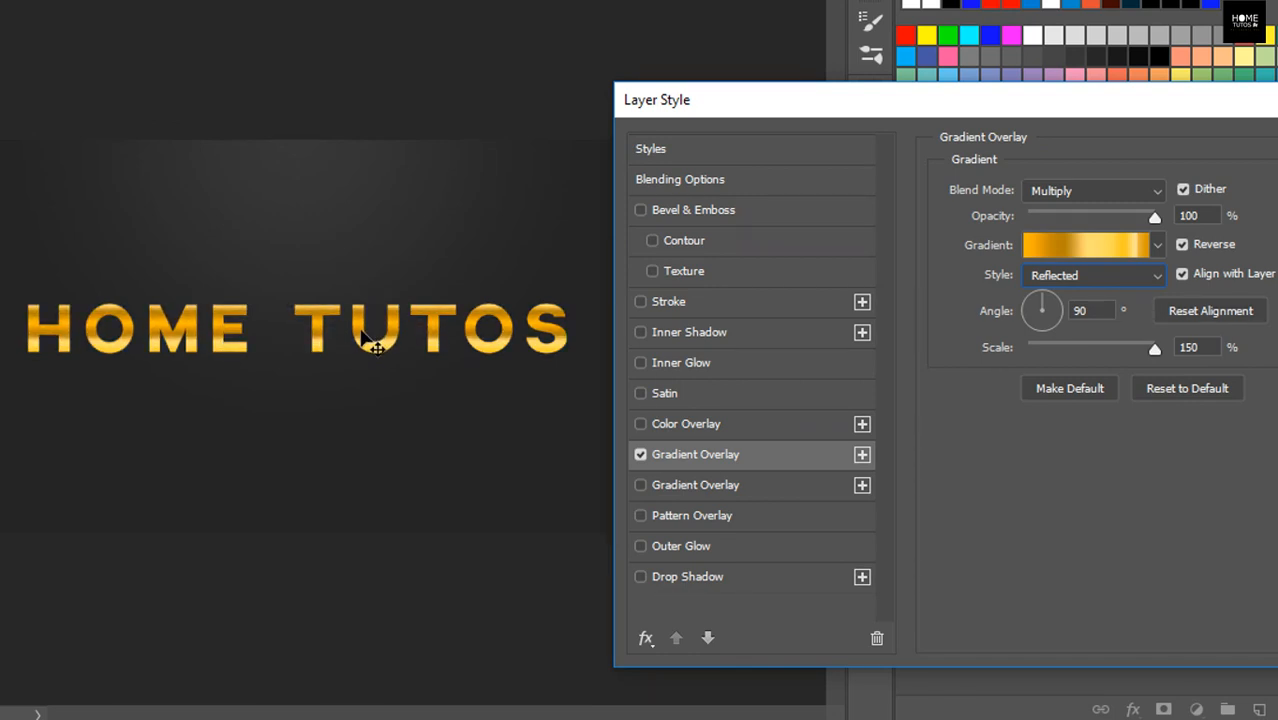
mouse_move(665, 103)
left_mouse_down()
mouse_move(749, 93)
mouse_move(670, 90)
left_mouse_up()
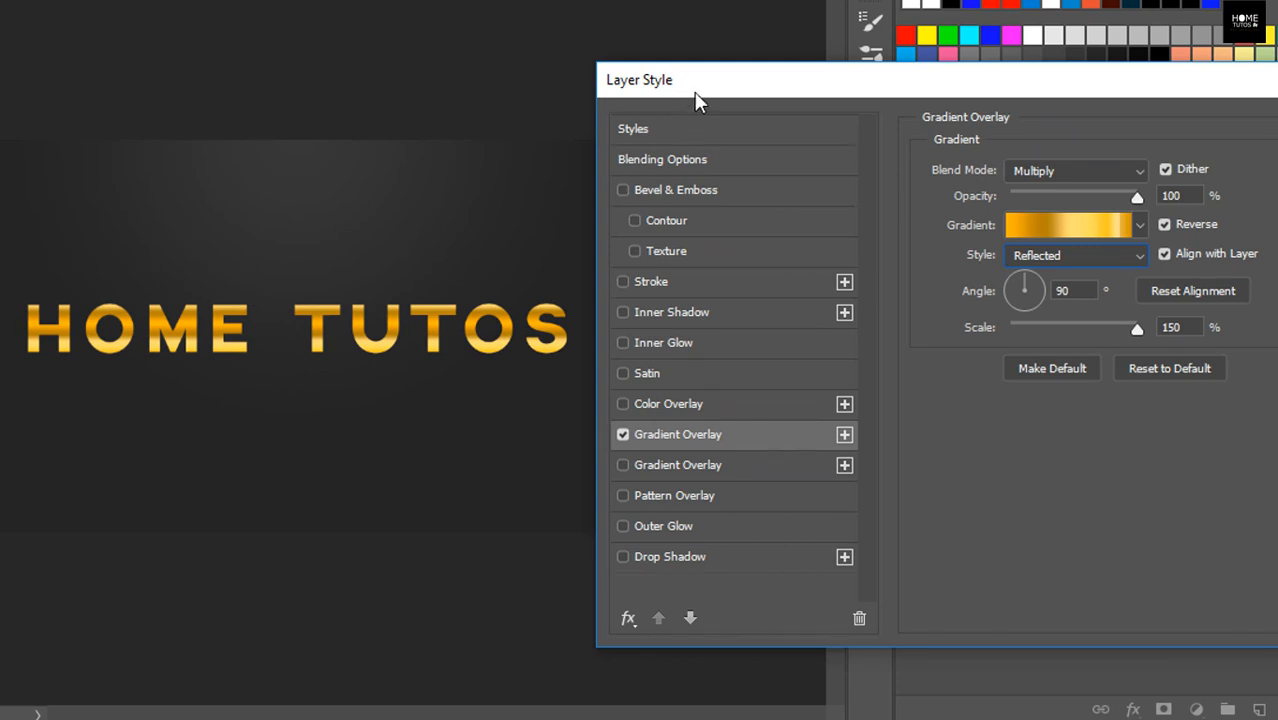
left_click_drag(697, 100, 715, 82)
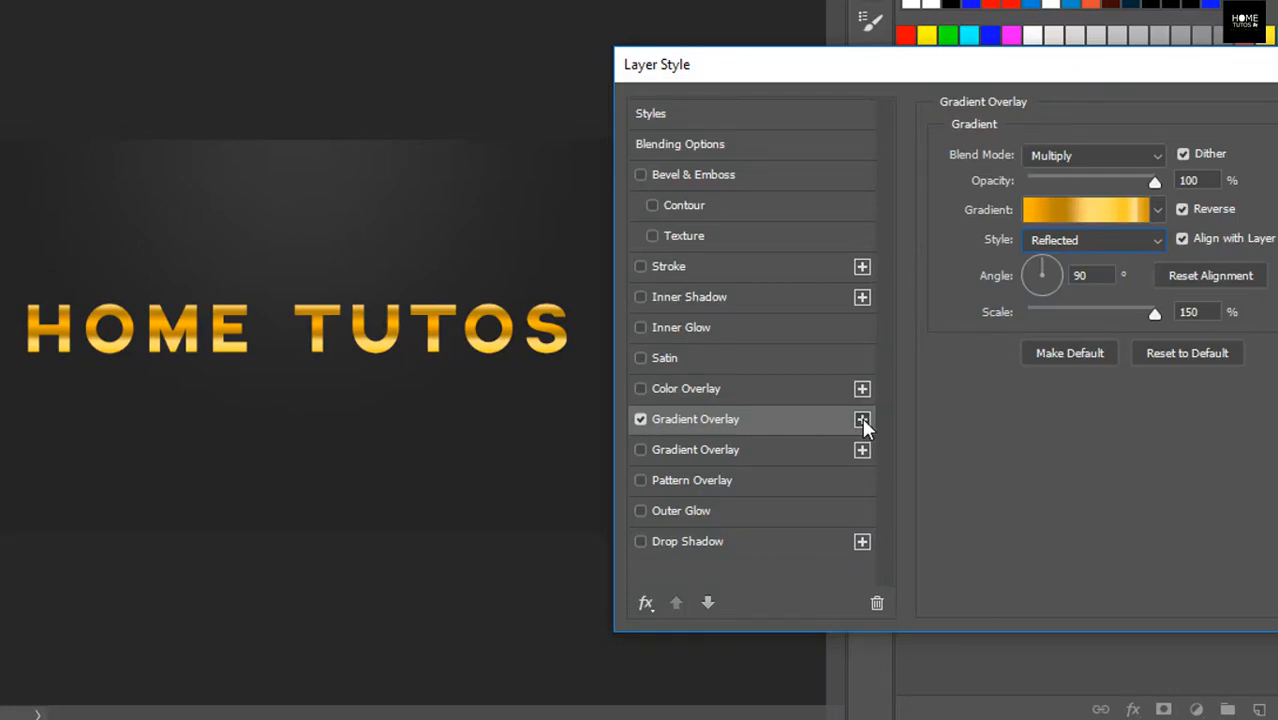
Step: Add a second copy of the active gradient overlay and shift its gradient slightly within the HOME TUTOS text
left_click_drag(1110, 75, 1059, 56)
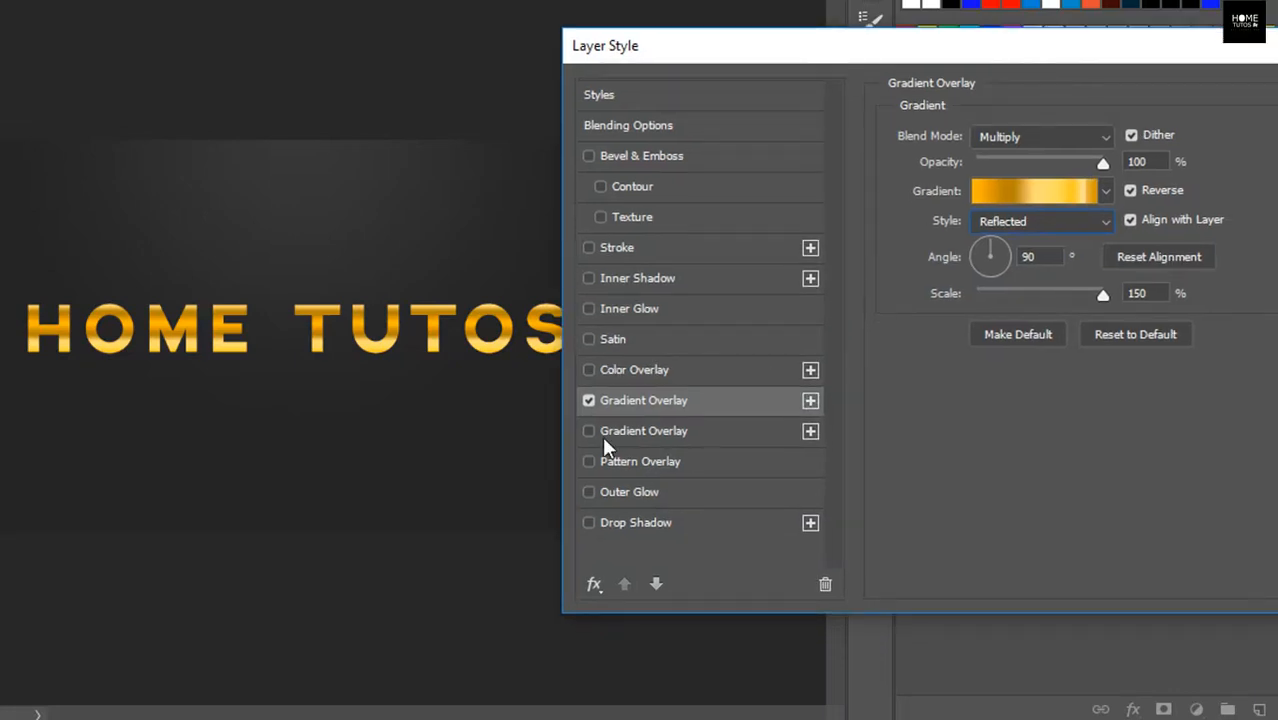
left_click(810, 401)
left_click_drag(672, 42, 857, 43)
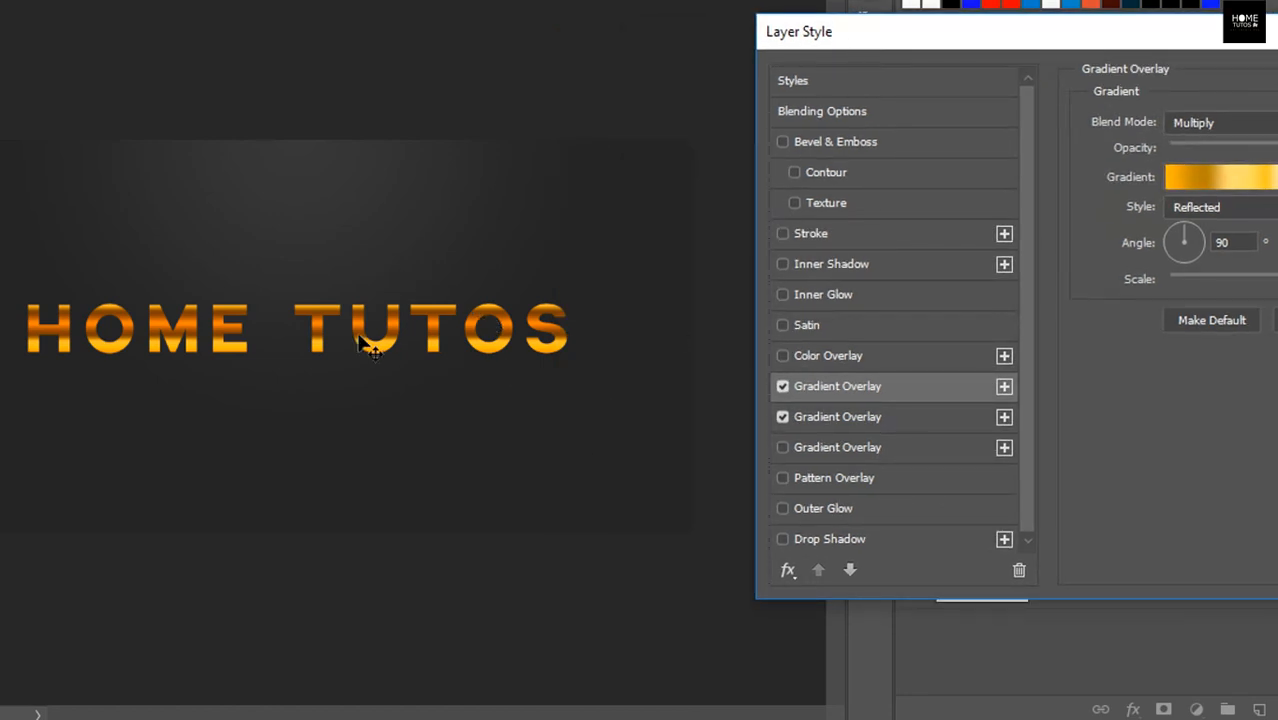
left_click_drag(371, 340, 364, 330)
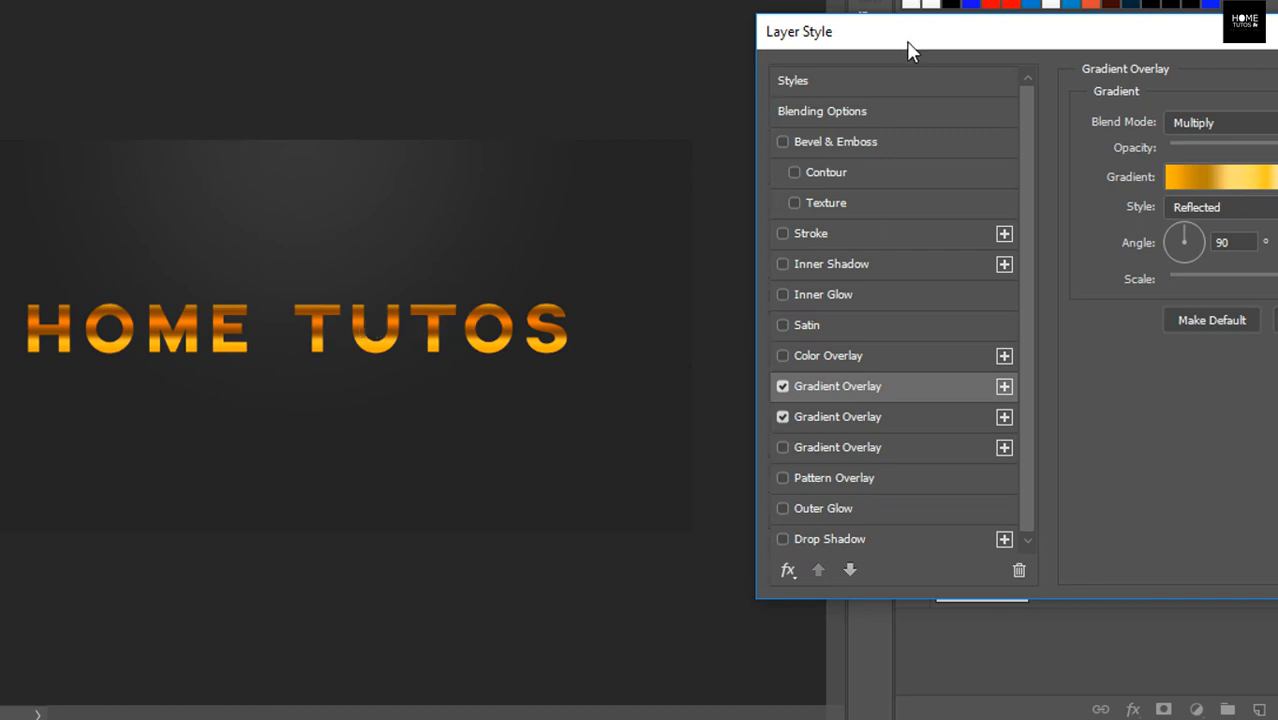
Step: Lower the opacity of the upper gradient overlay to 59%
left_click_drag(907, 41, 743, 39)
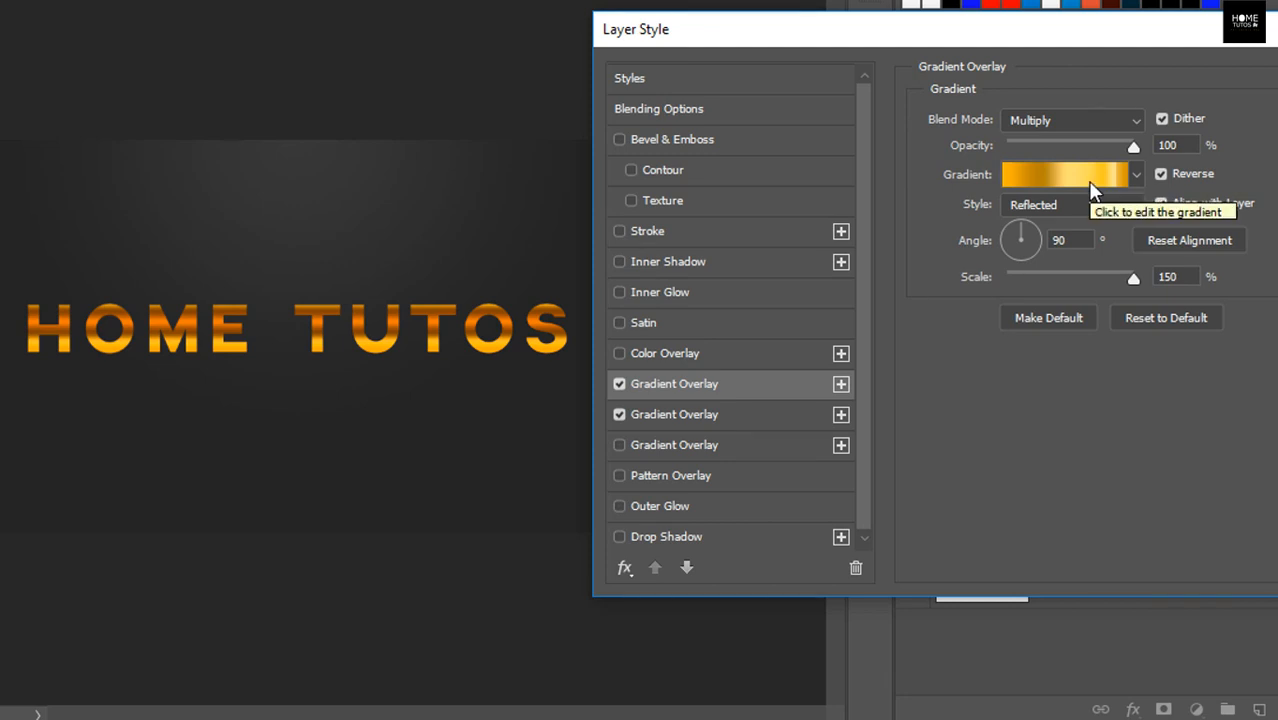
left_click_drag(1133, 147, 1076, 150)
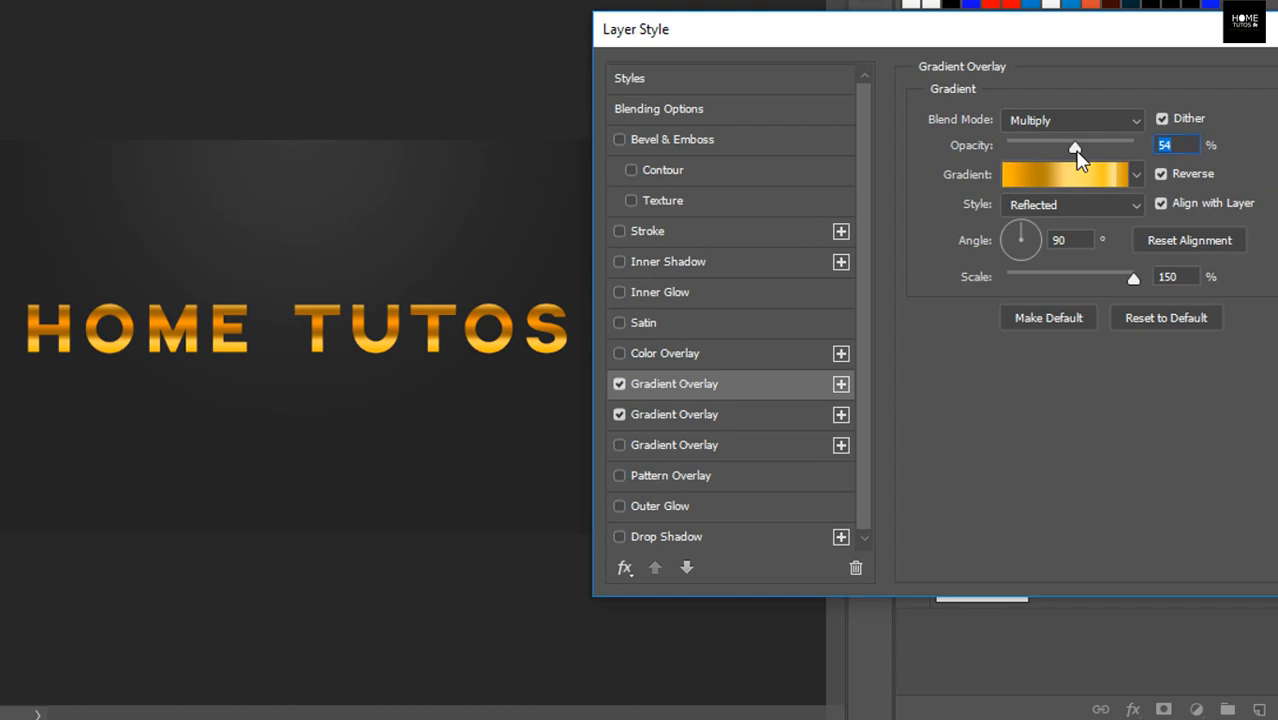
left_click_drag(1076, 150, 1083, 152)
mouse_move(897, 34)
left_mouse_down()
mouse_move(776, 8)
mouse_move(900, 5)
mouse_move(968, 56)
mouse_move(883, 20)
left_mouse_up()
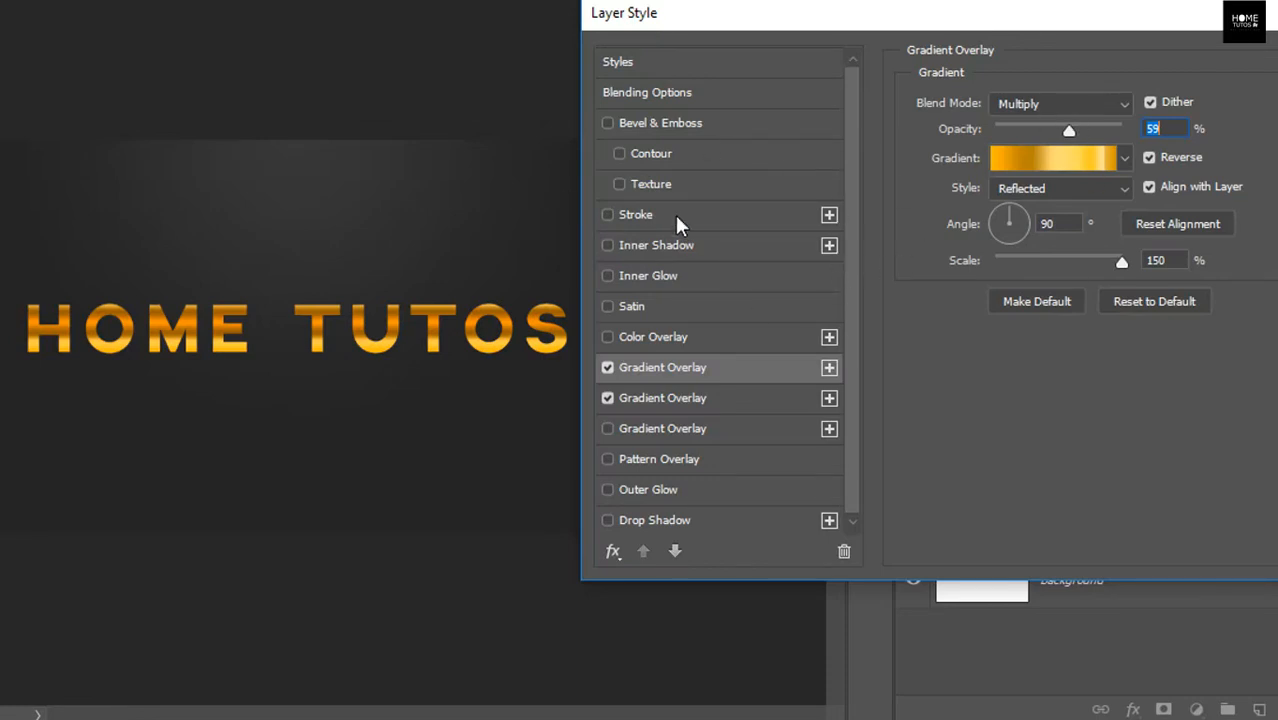
Step: Save the effects as a new style named Or 2, including layer blending options, and apply the layer style to the text
left_click_drag(884, 23, 533, 7)
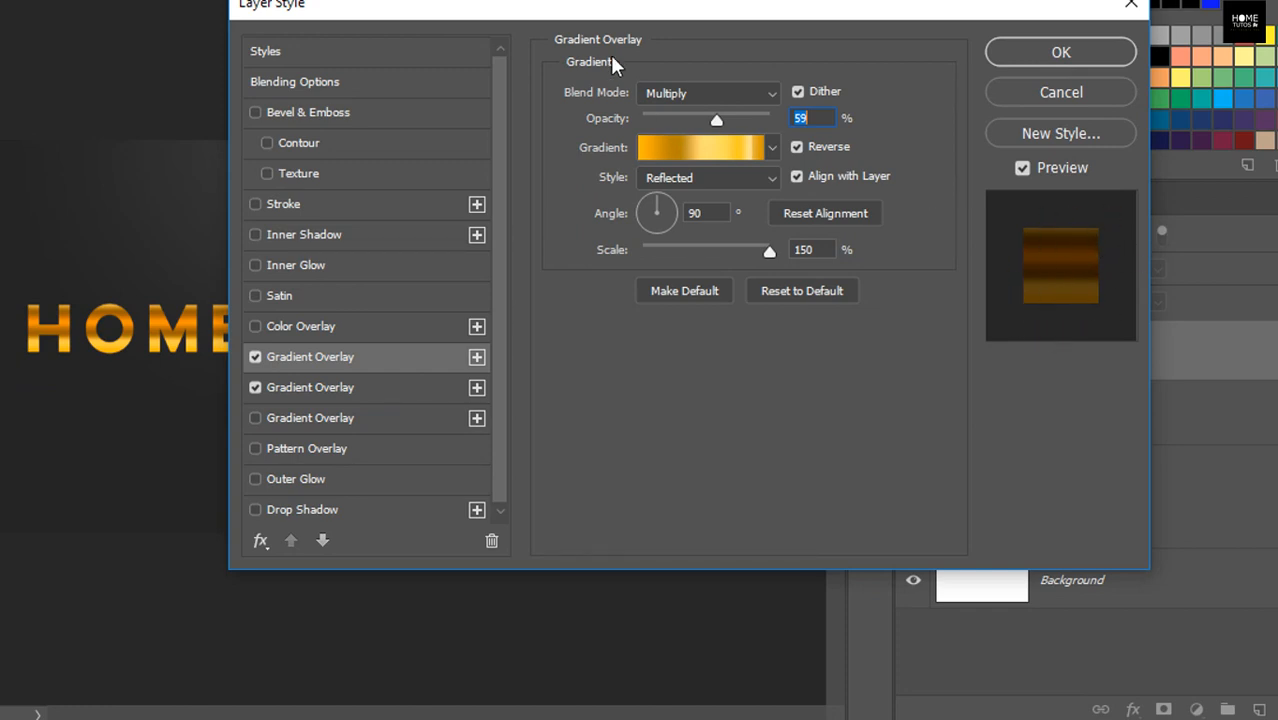
left_click_drag(557, 13, 704, 44)
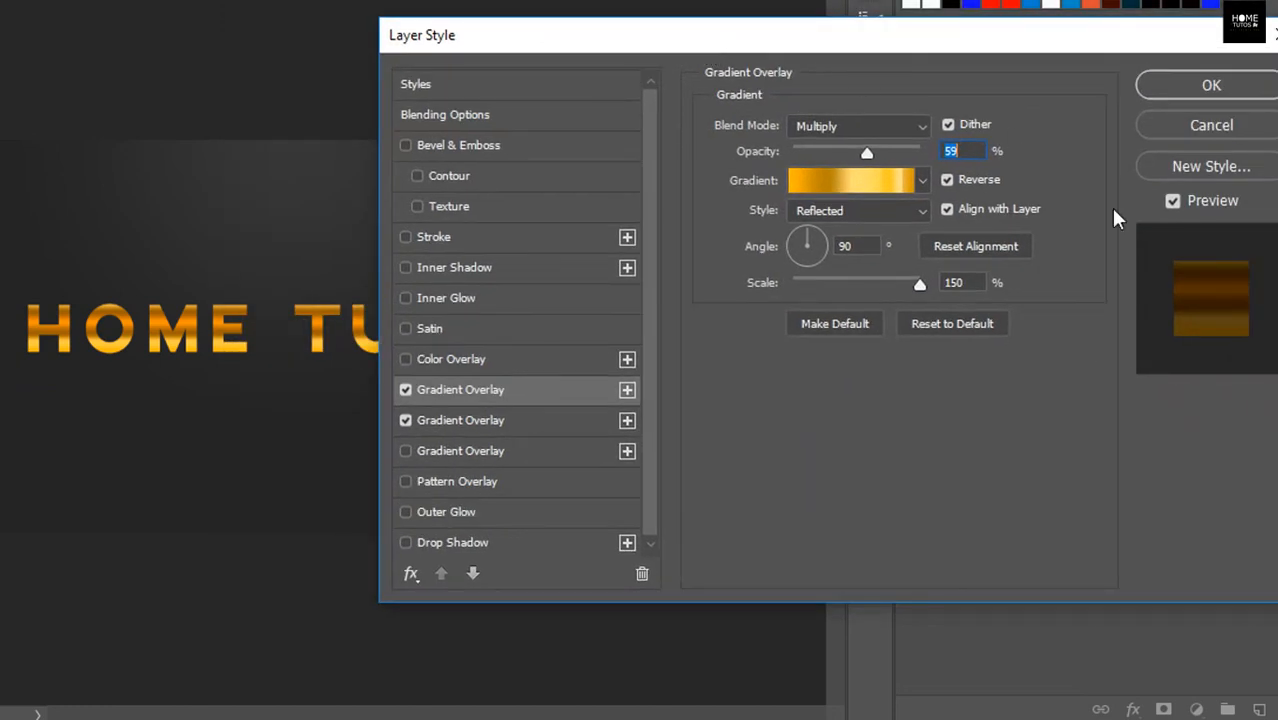
left_click(1207, 168)
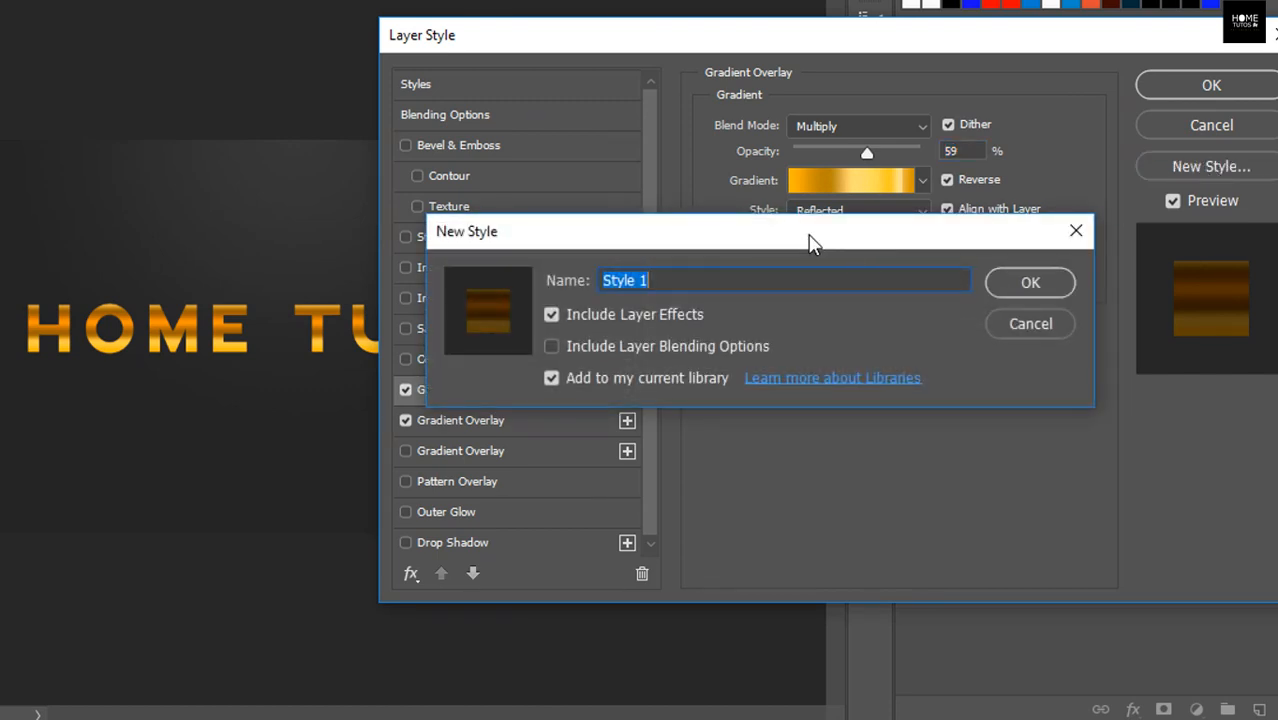
left_click_drag(808, 236, 1018, 307)
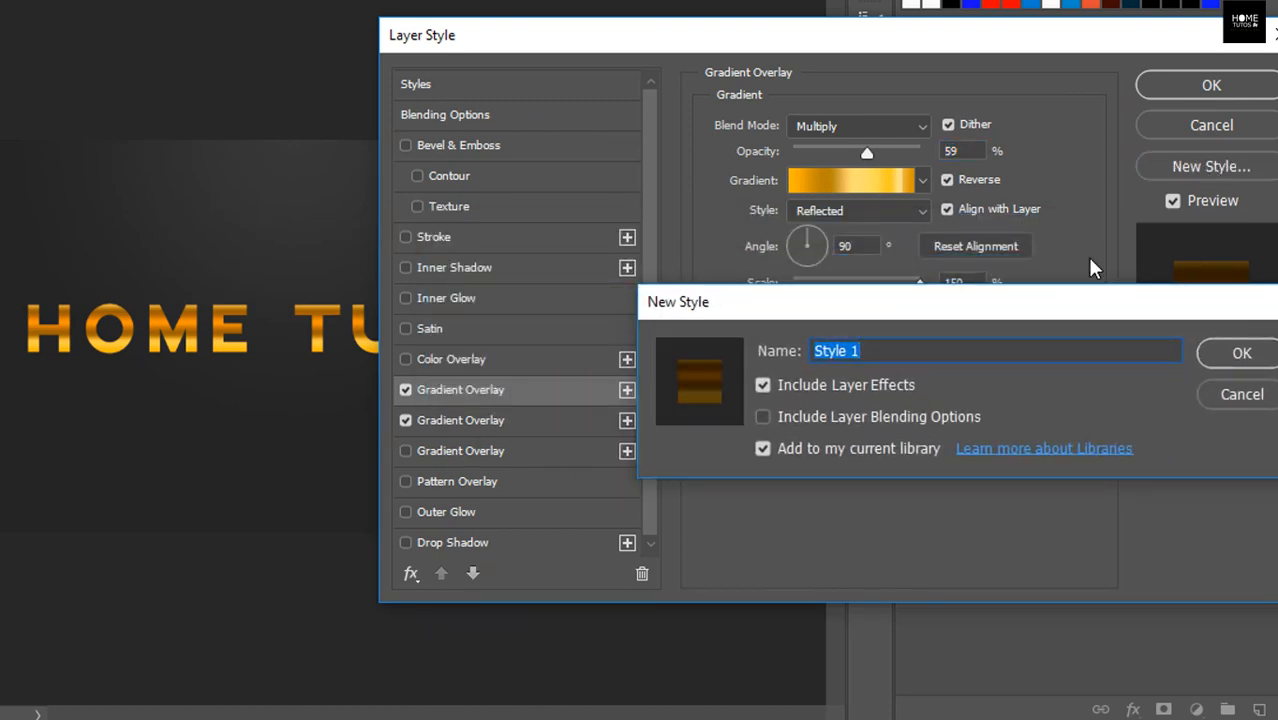
type("Or 2")
left_click_drag(913, 310, 858, 274)
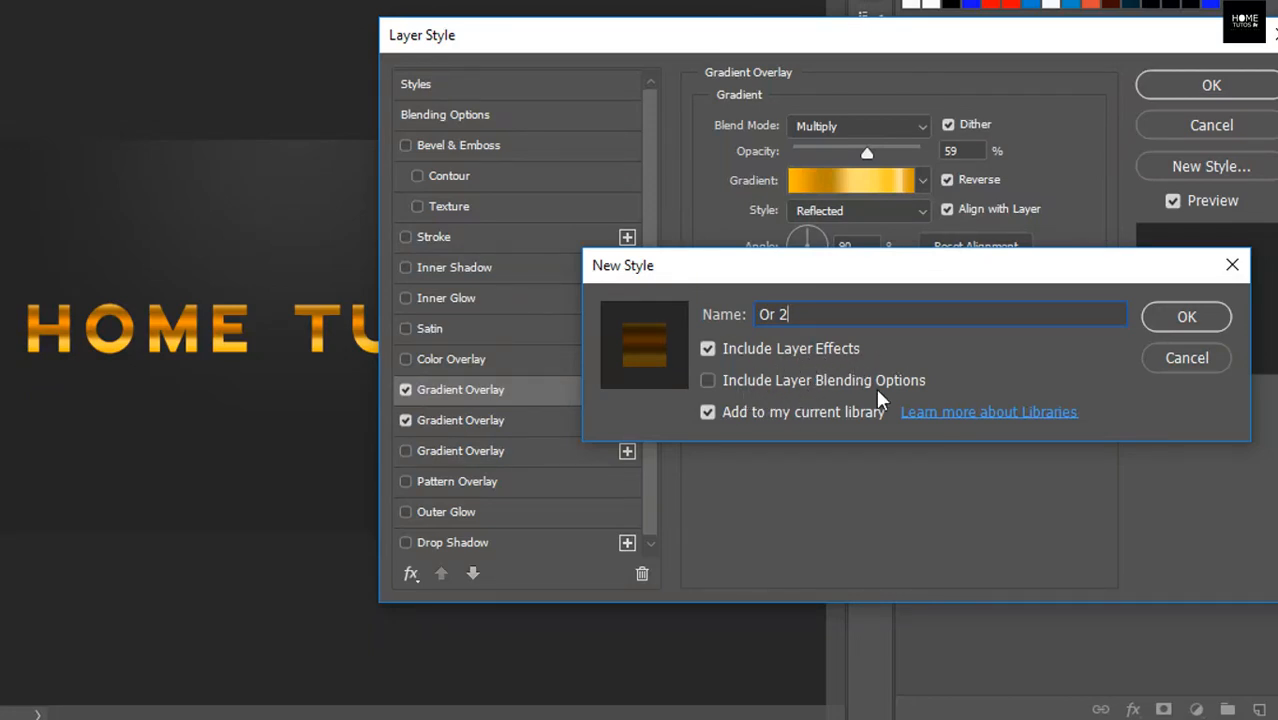
left_click(708, 380)
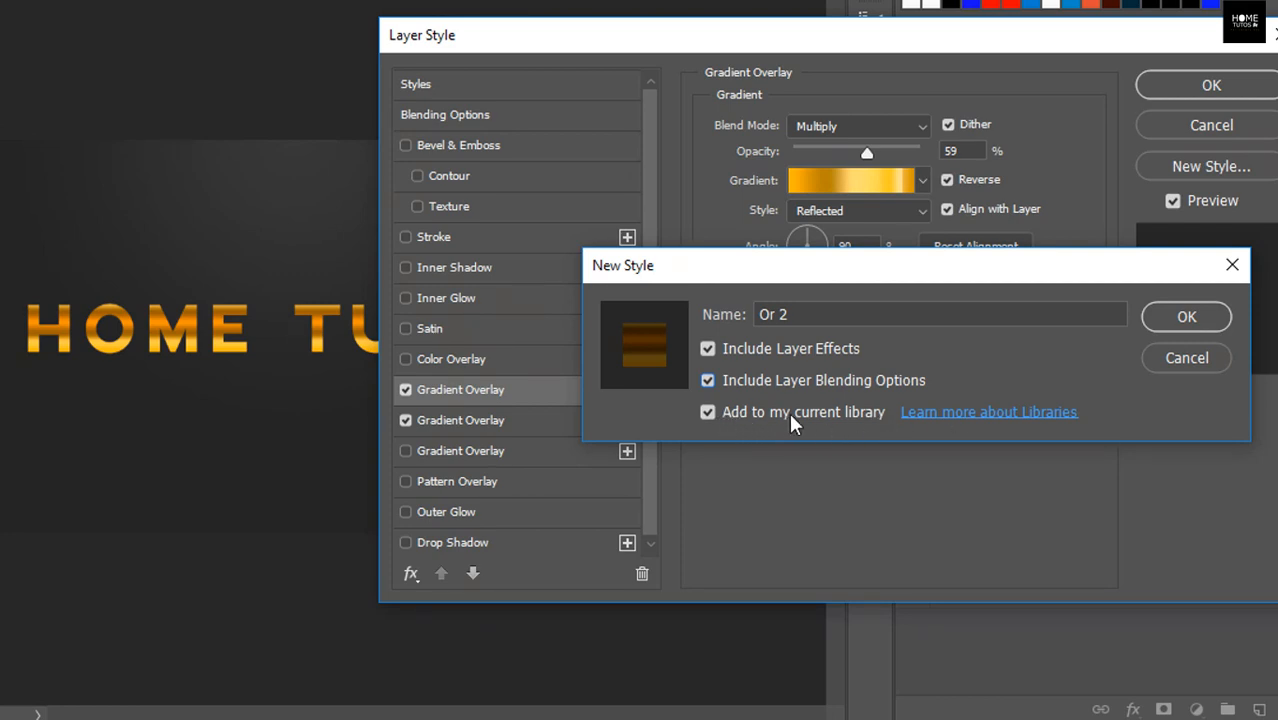
left_click(1186, 318)
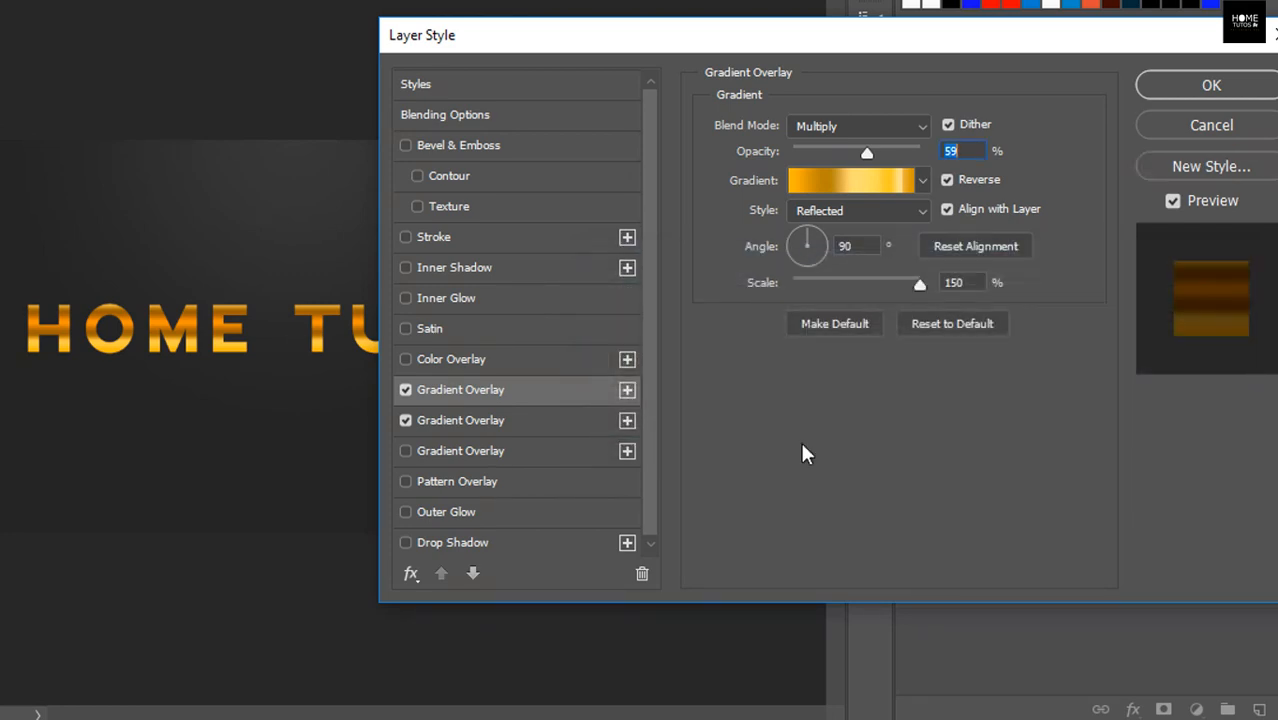
left_click(1218, 94)
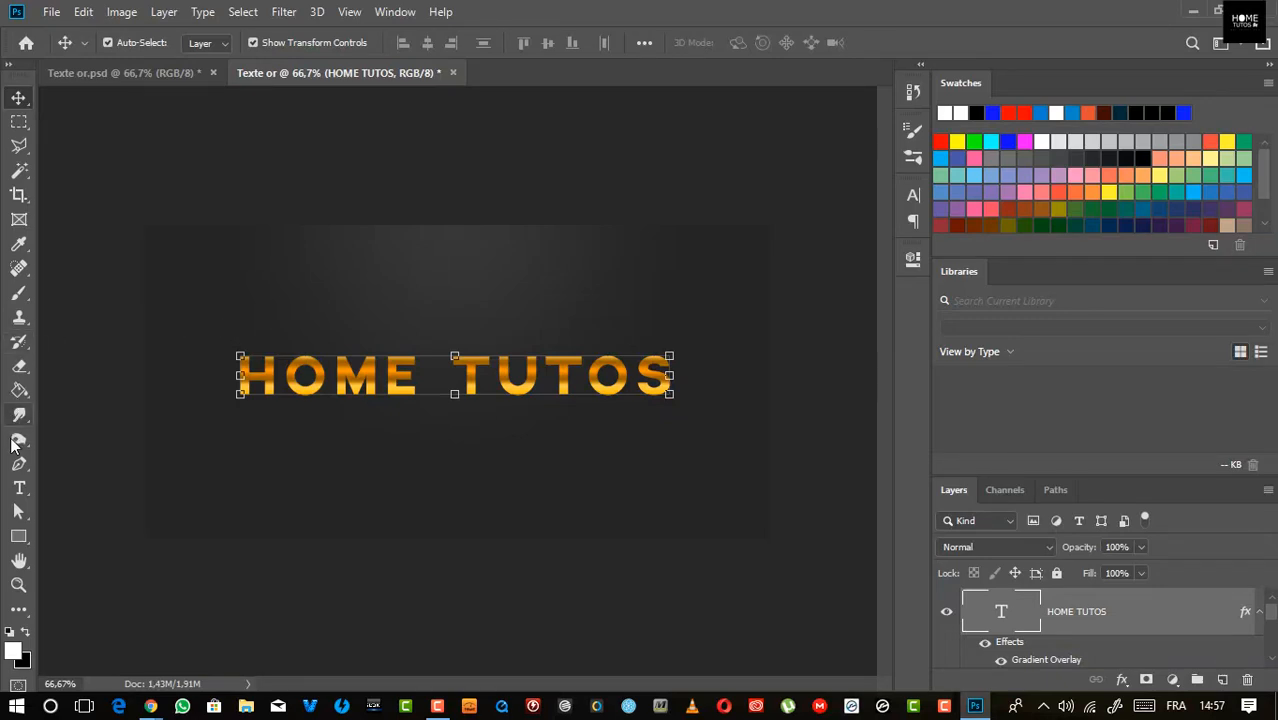
Step: Add the text fr in Axis Bold below the HOME TUTOS lettering, following the finished design in Texte or.psd
left_click(142, 71)
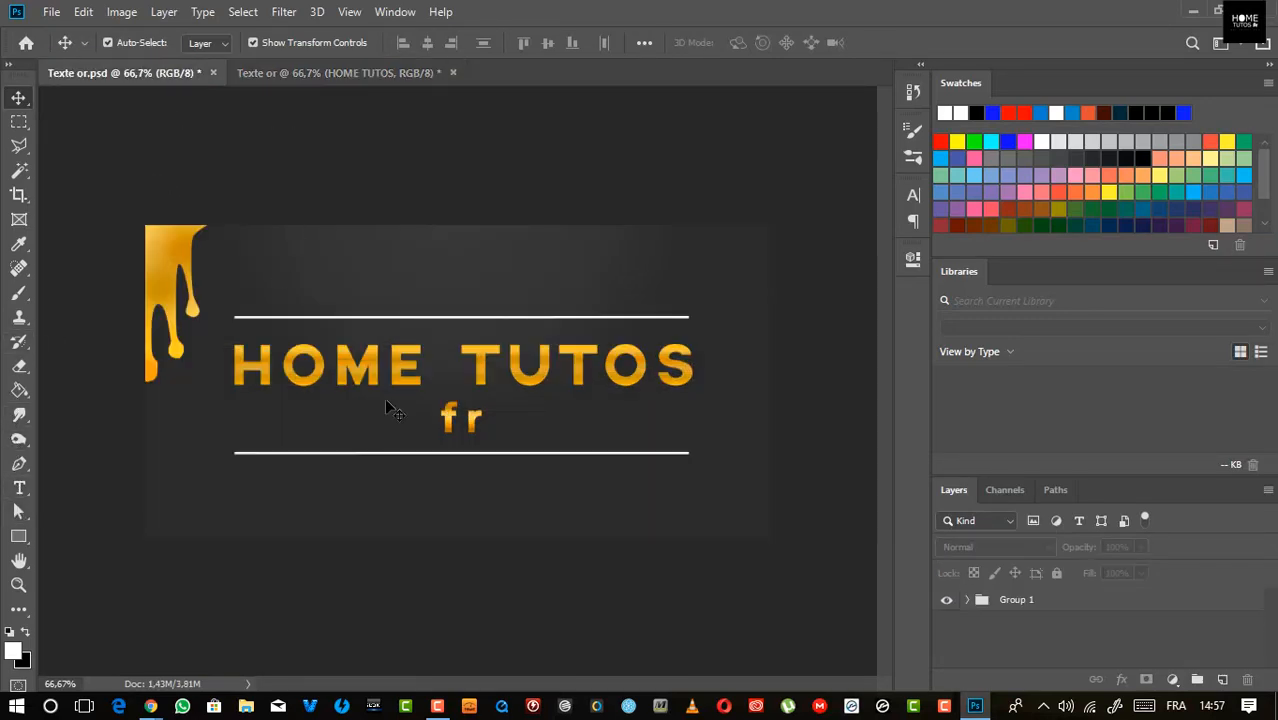
left_click(290, 68)
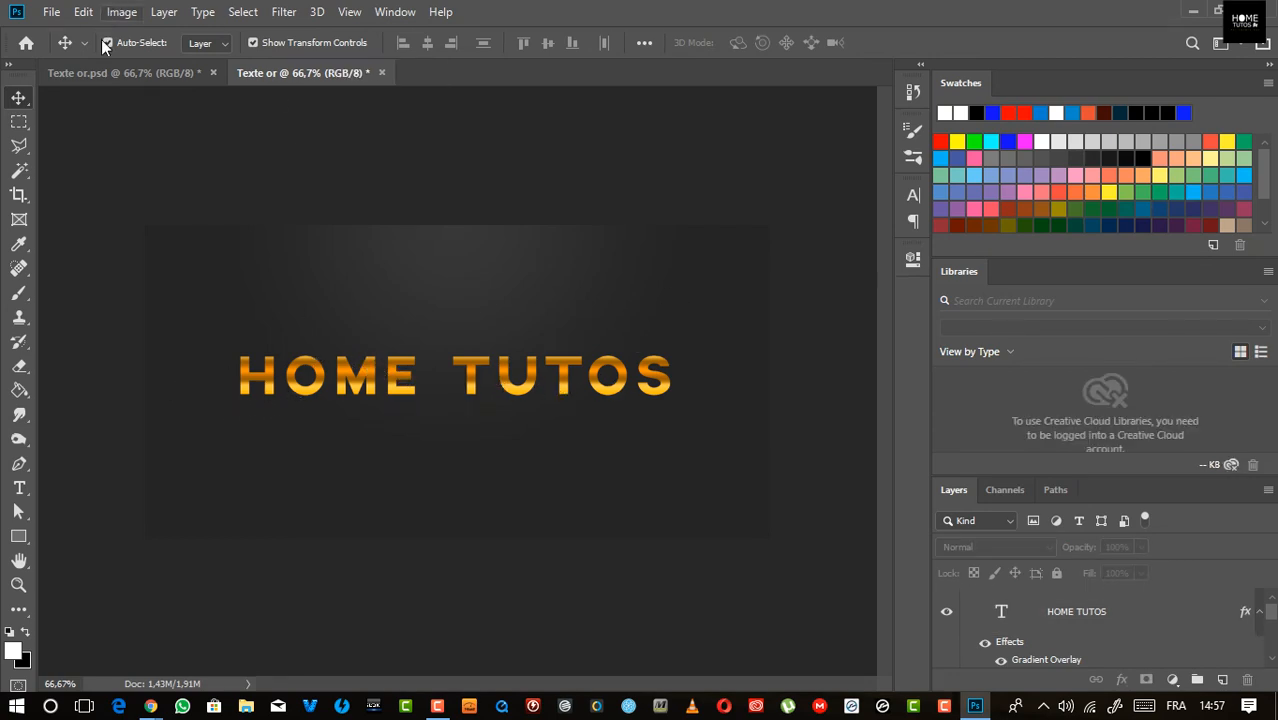
left_click(123, 73)
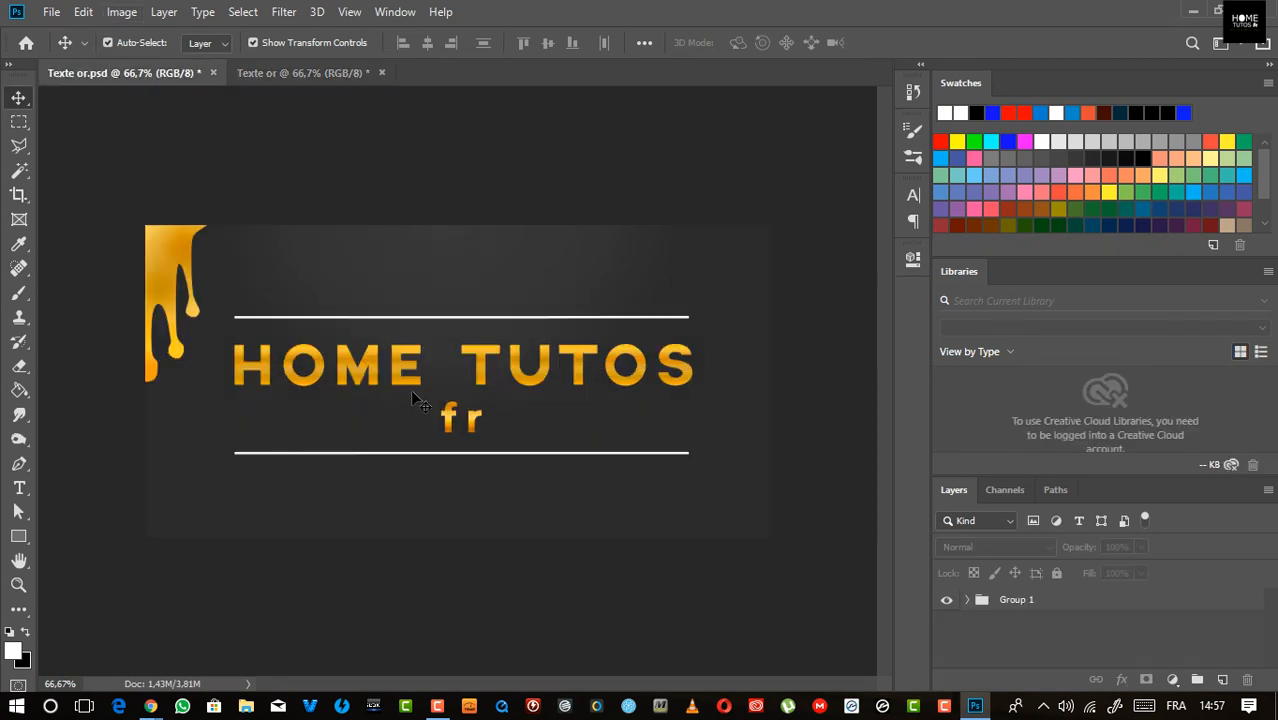
left_click(296, 74)
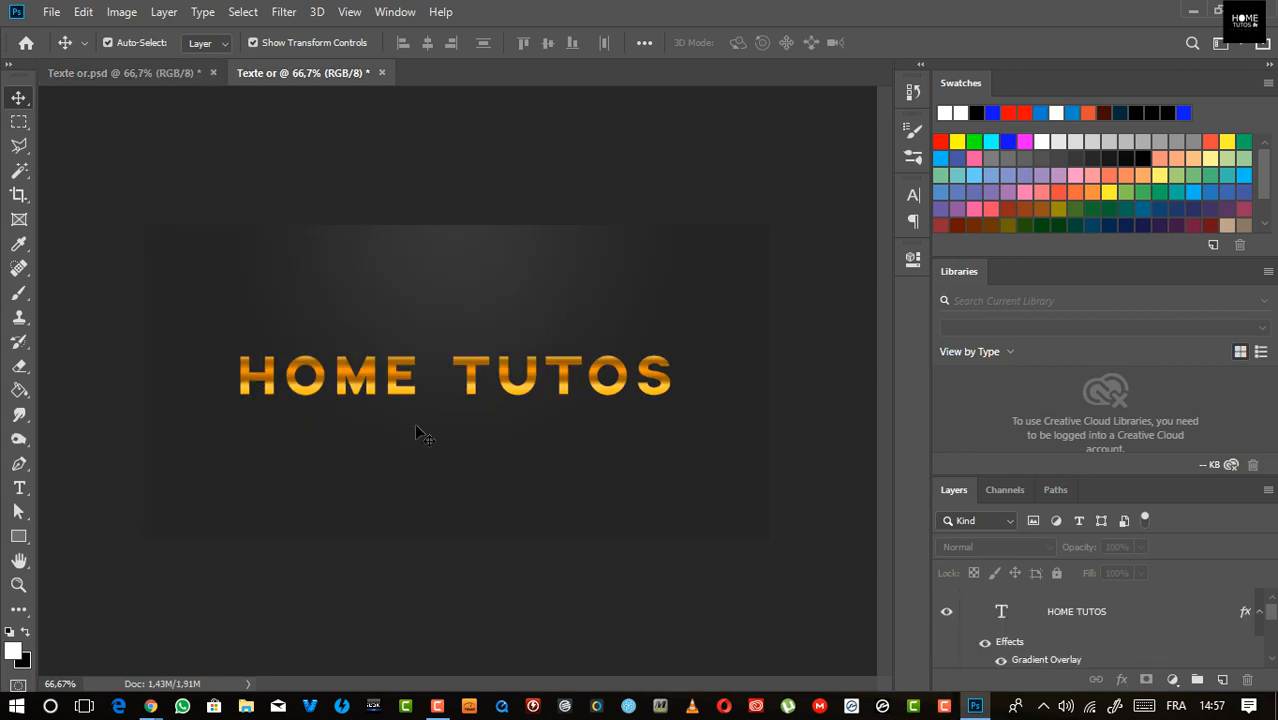
left_click(19, 488)
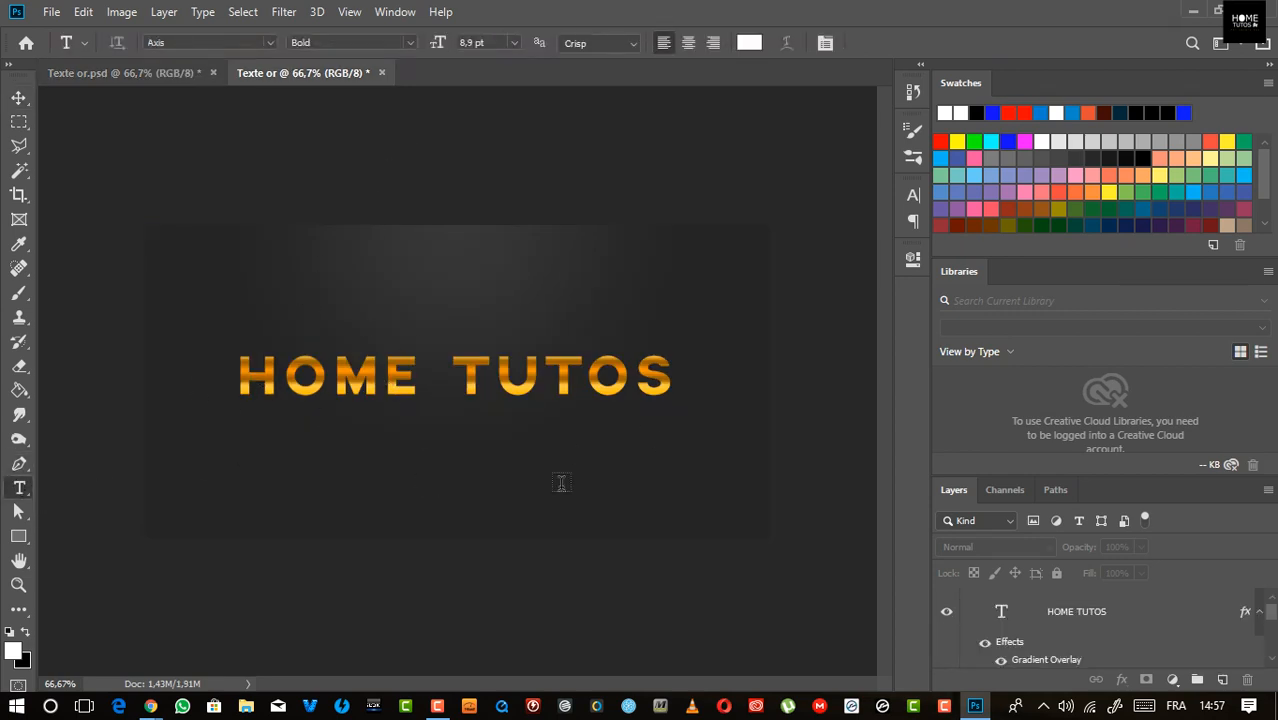
left_click(396, 484)
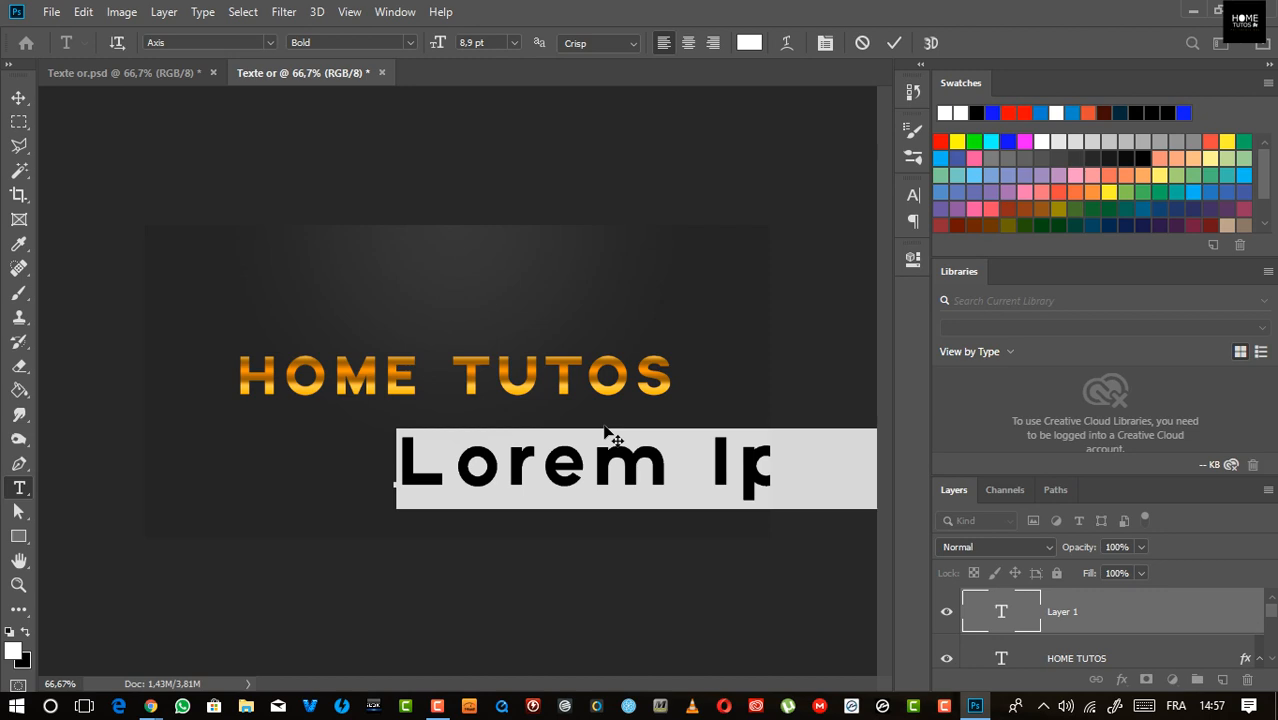
type("fr")
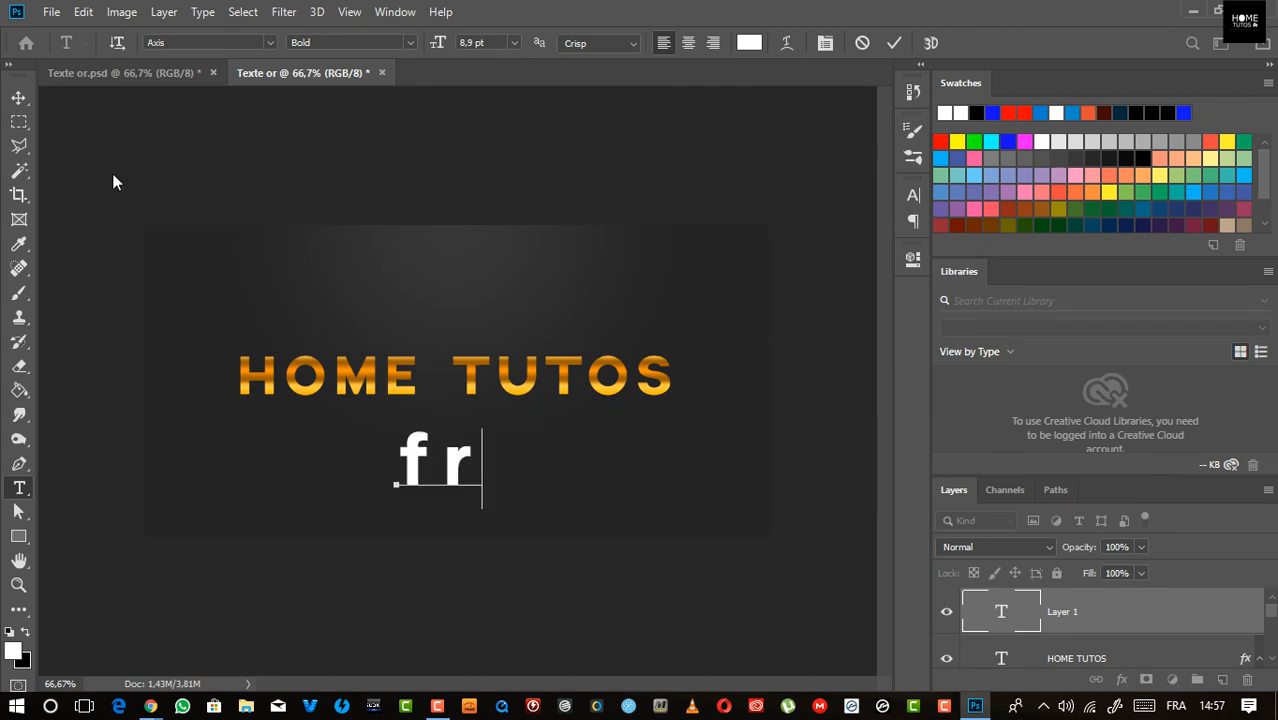
Step: Reduce the size of the fr text to roughly half and centre it just beneath HOME TUTOS
key("ctrl+a")
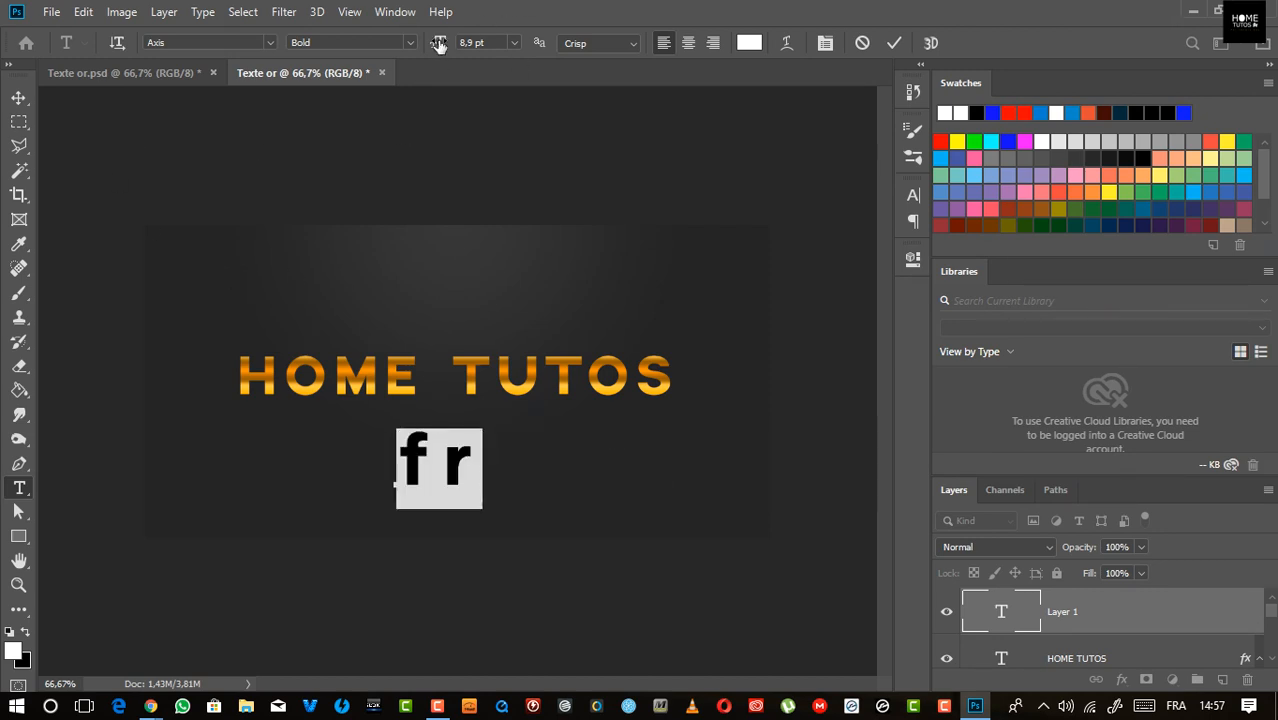
left_click_drag(438, 47, 410, 47)
left_click(20, 97)
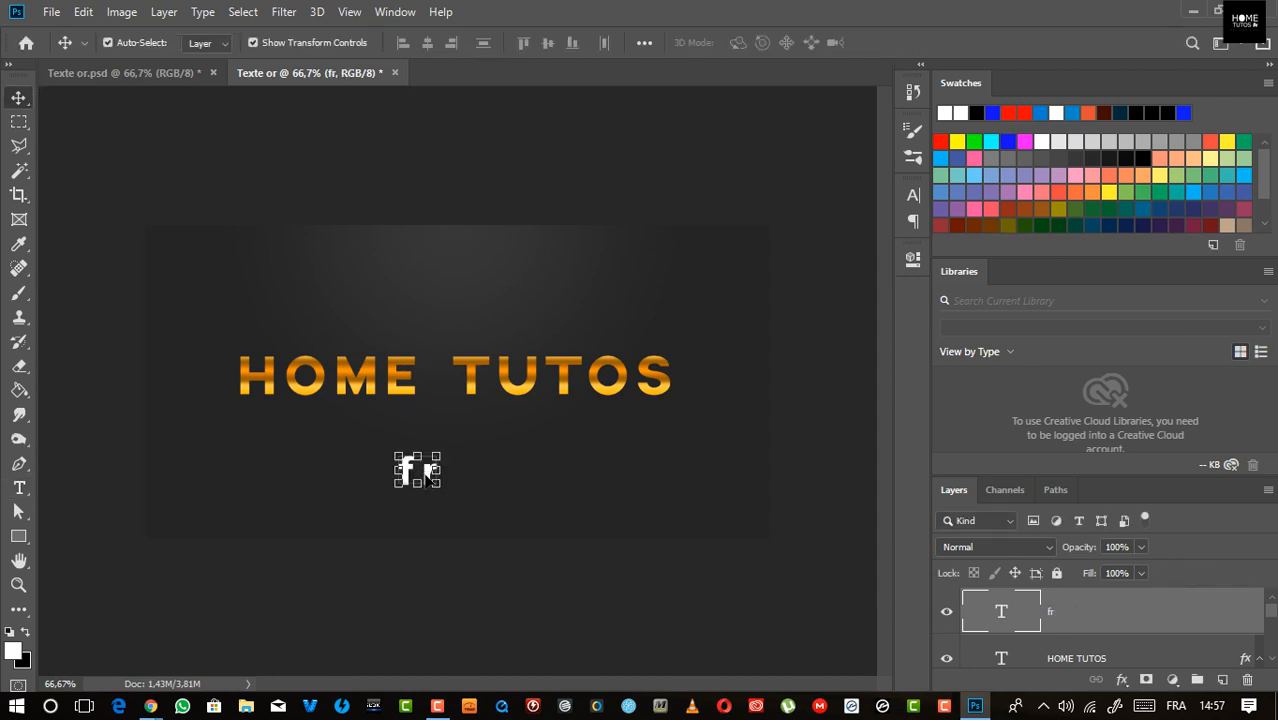
left_click_drag(427, 478, 461, 427)
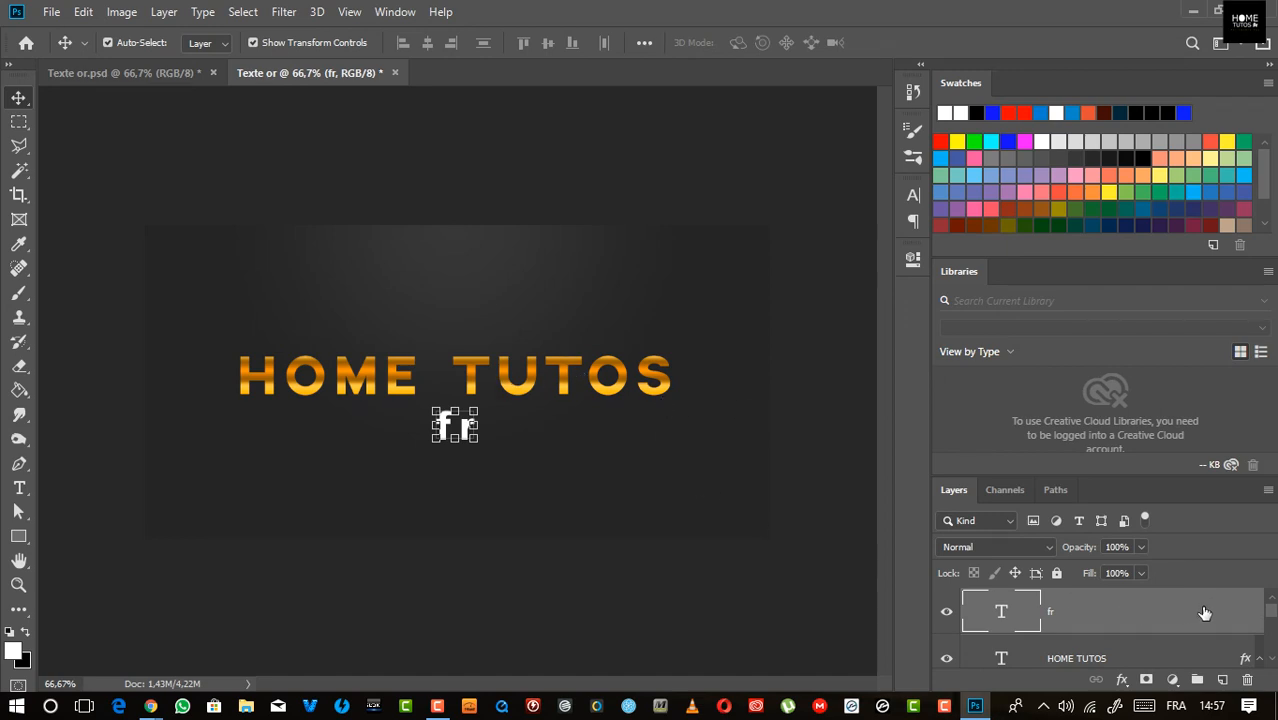
Step: Apply the saved Or 2 style to the fr text layer
left_click_drag(783, 152, 966, 139)
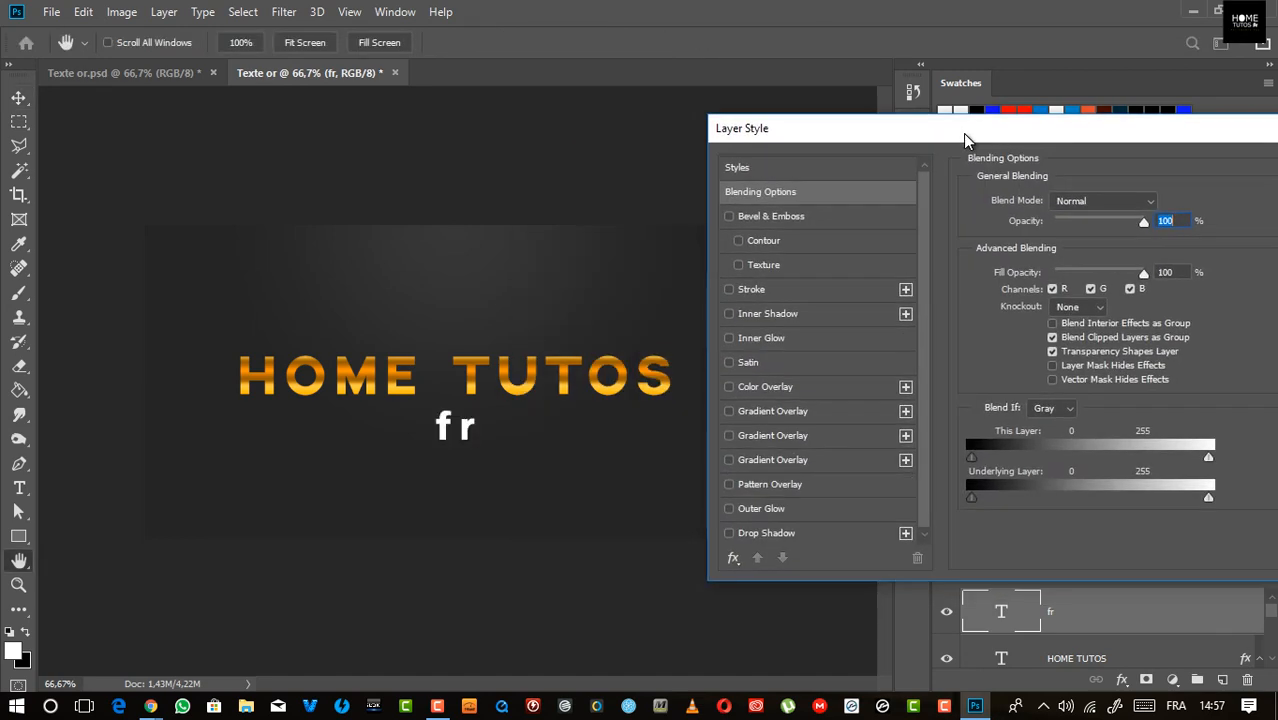
left_click(783, 170)
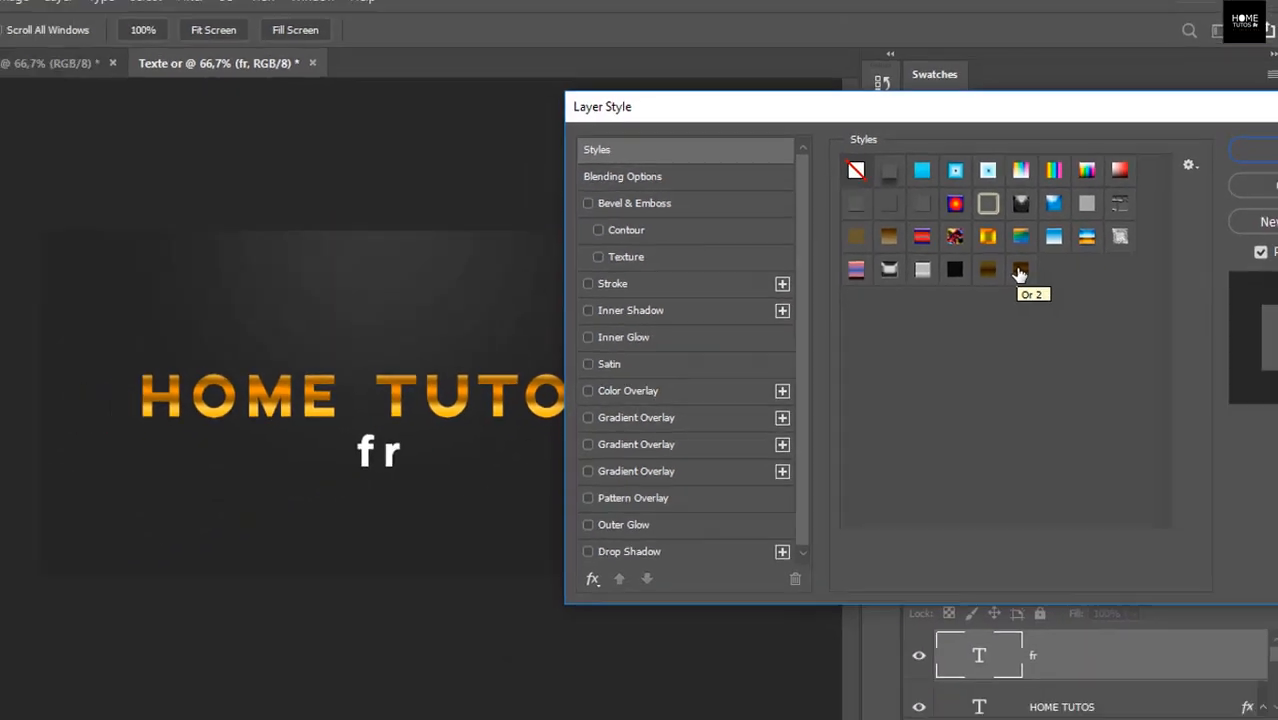
left_click(1020, 270)
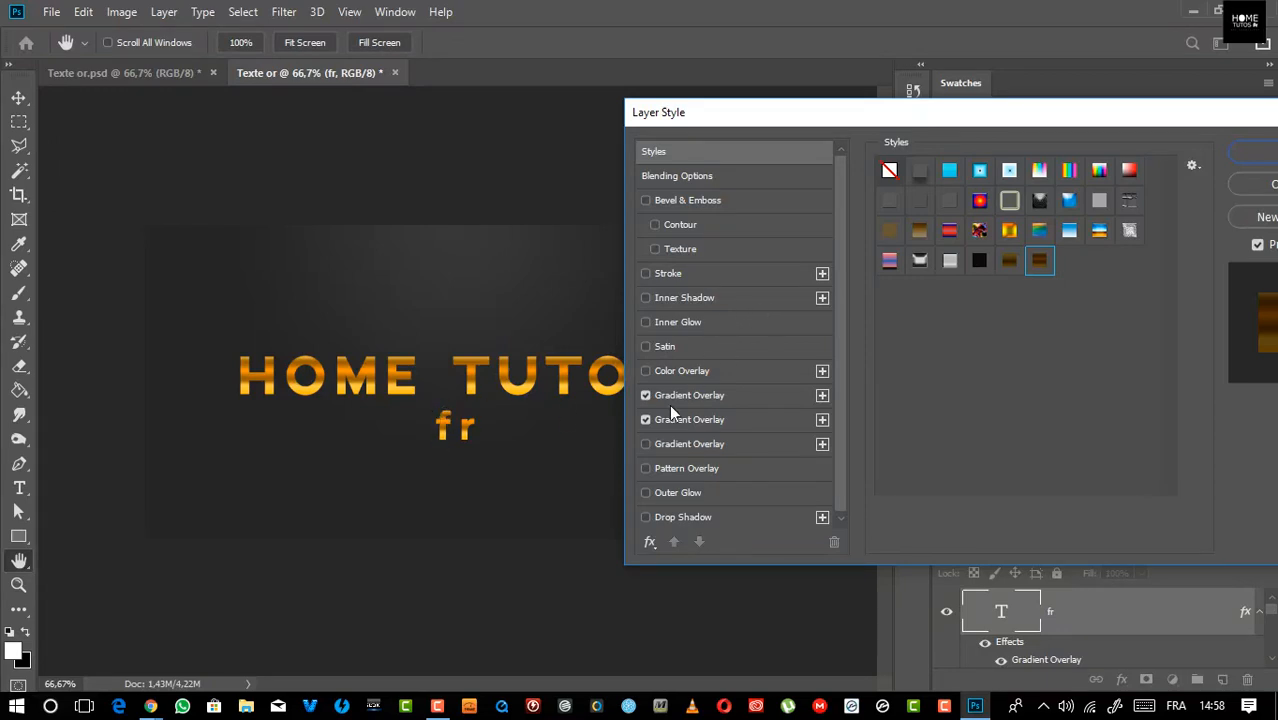
left_click(734, 177)
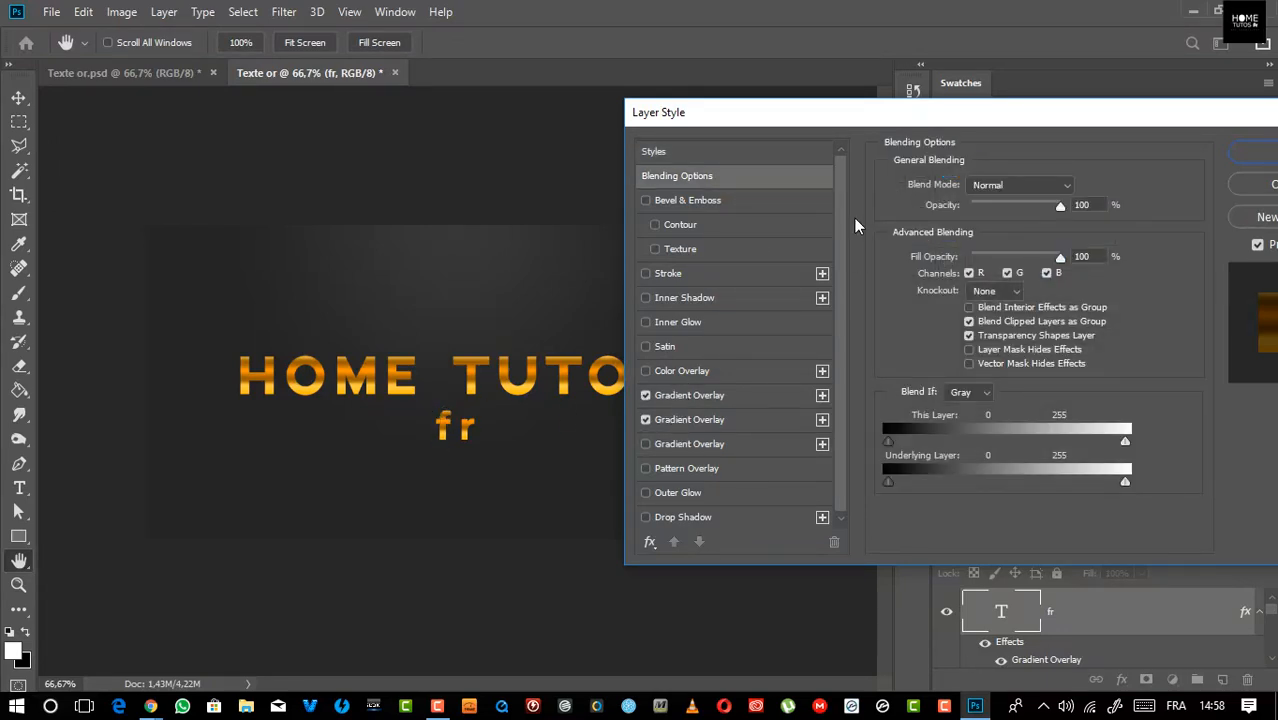
left_click_drag(816, 117, 876, 127)
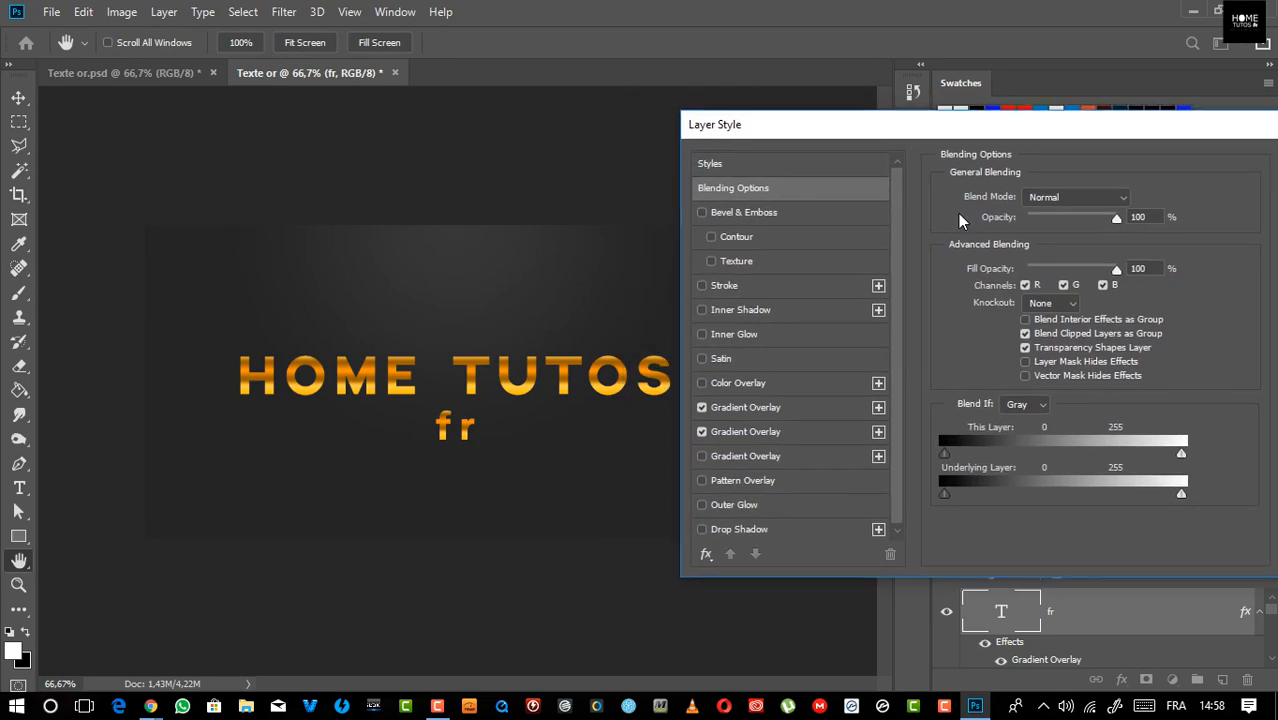
left_click_drag(931, 145, 708, 168)
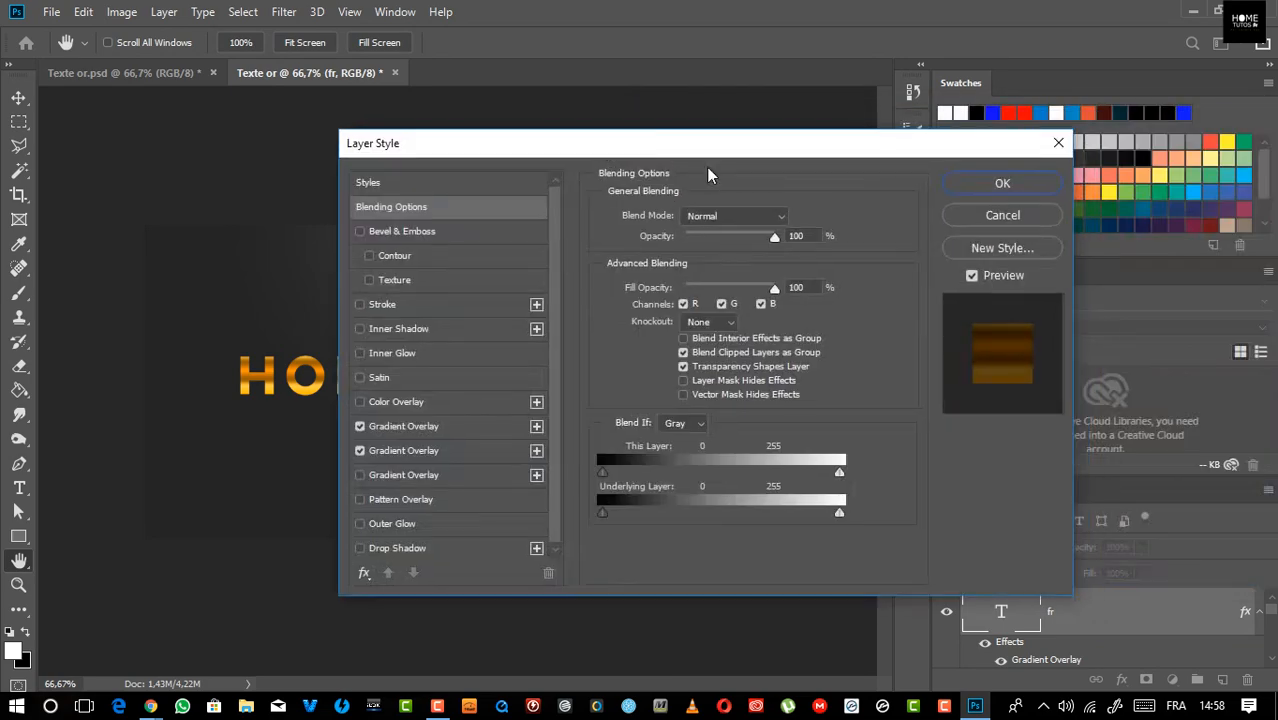
left_click(1002, 184)
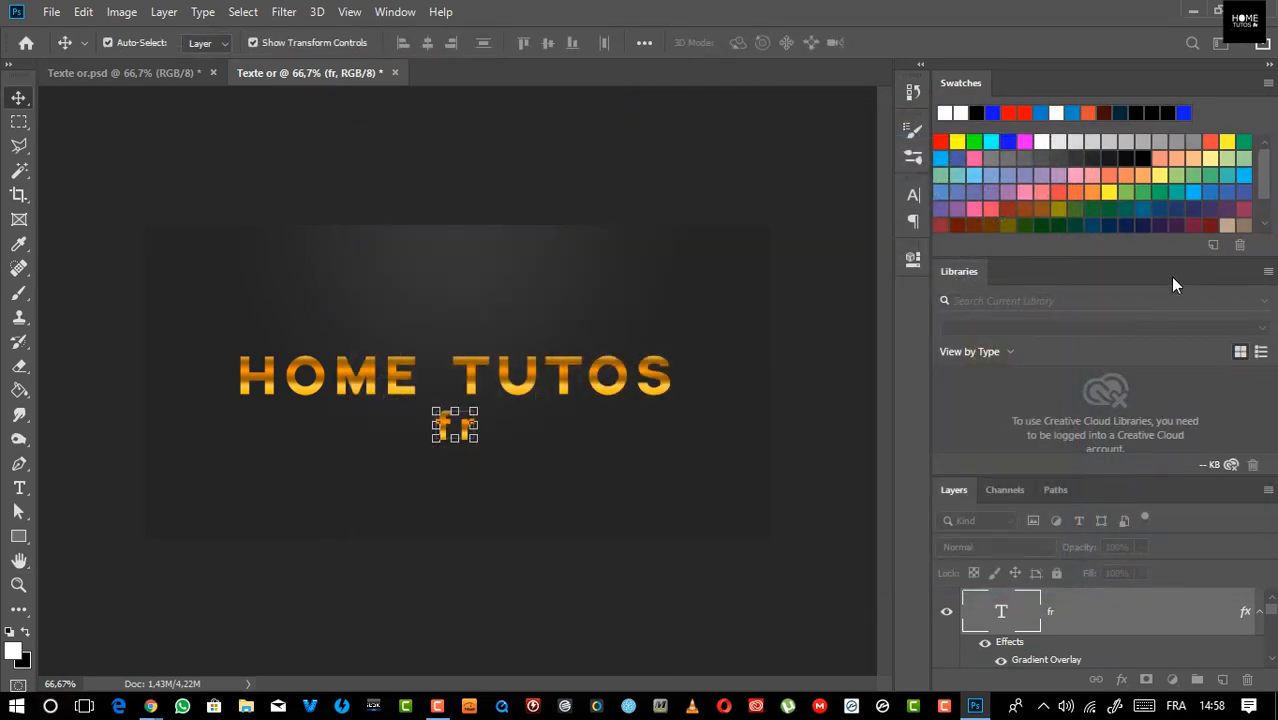
Step: Draw a thin white rectangle without a stroke, about 682 px wide and 6 px high, above HOME TUTOS and directly over the BG layer
left_click(752, 345)
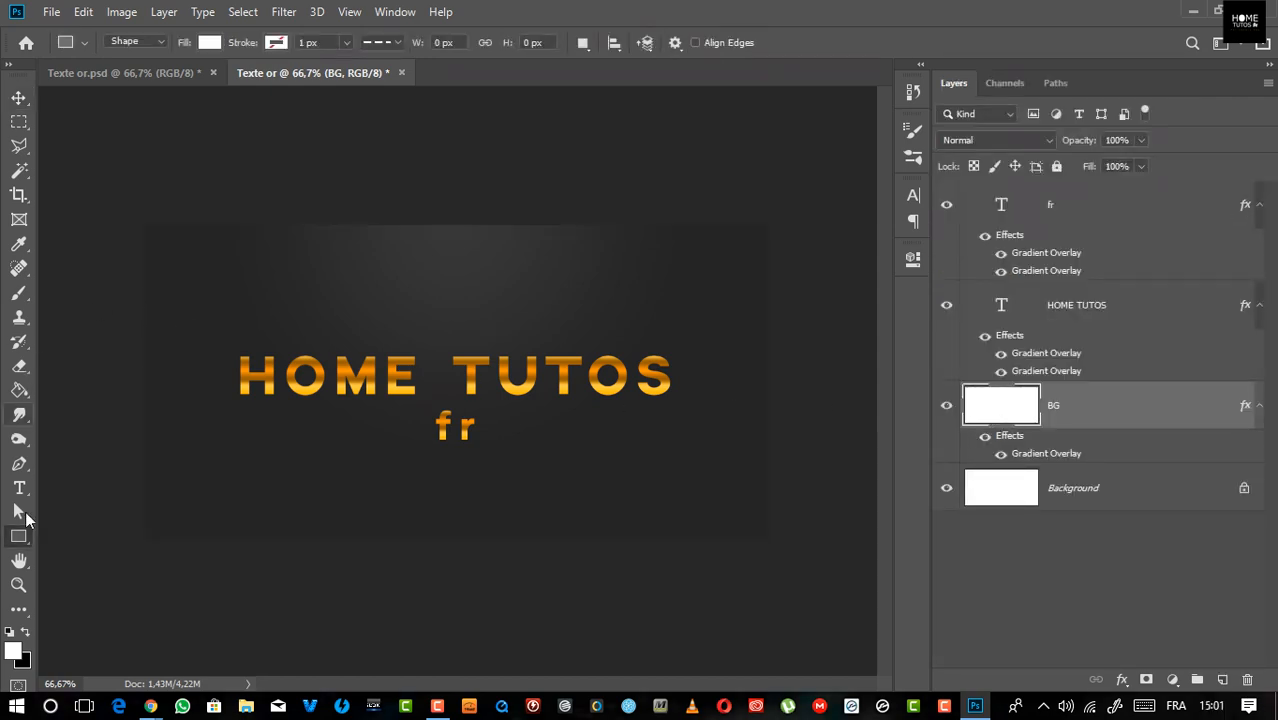
left_click_drag(237, 333, 663, 335)
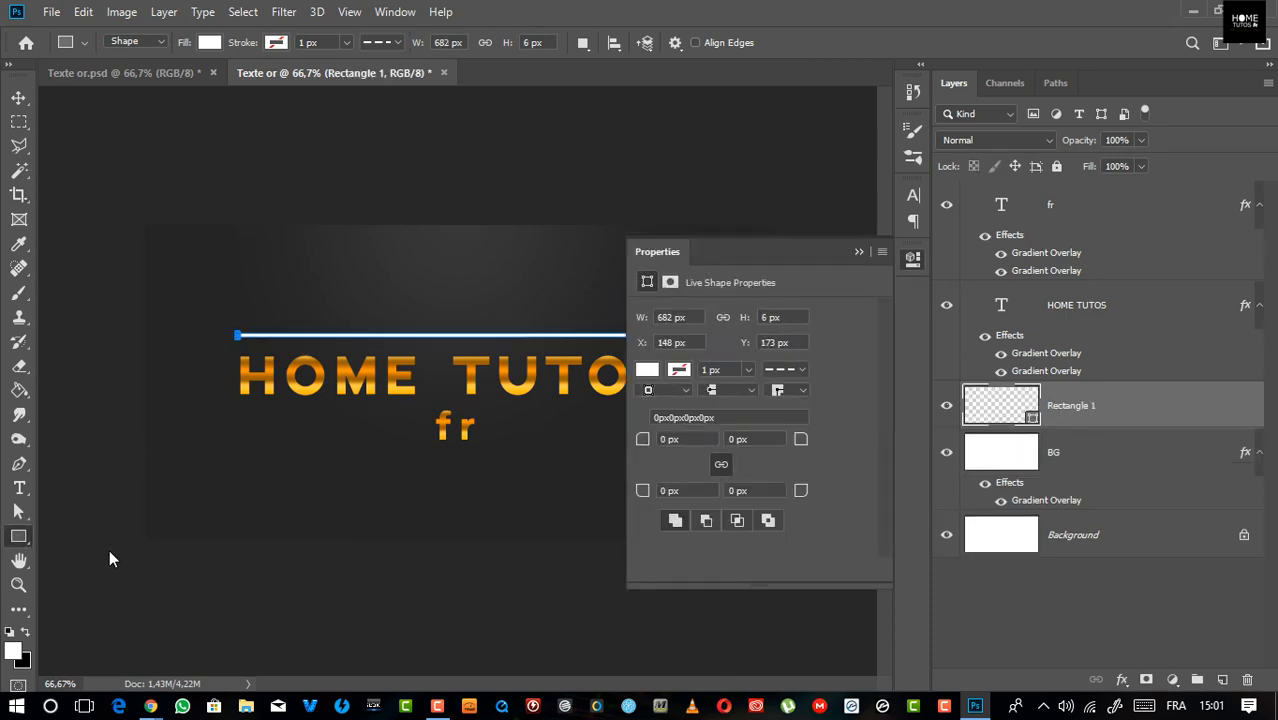
right_click(18, 536)
left_click(100, 540)
left_click(858, 252)
left_click(276, 43)
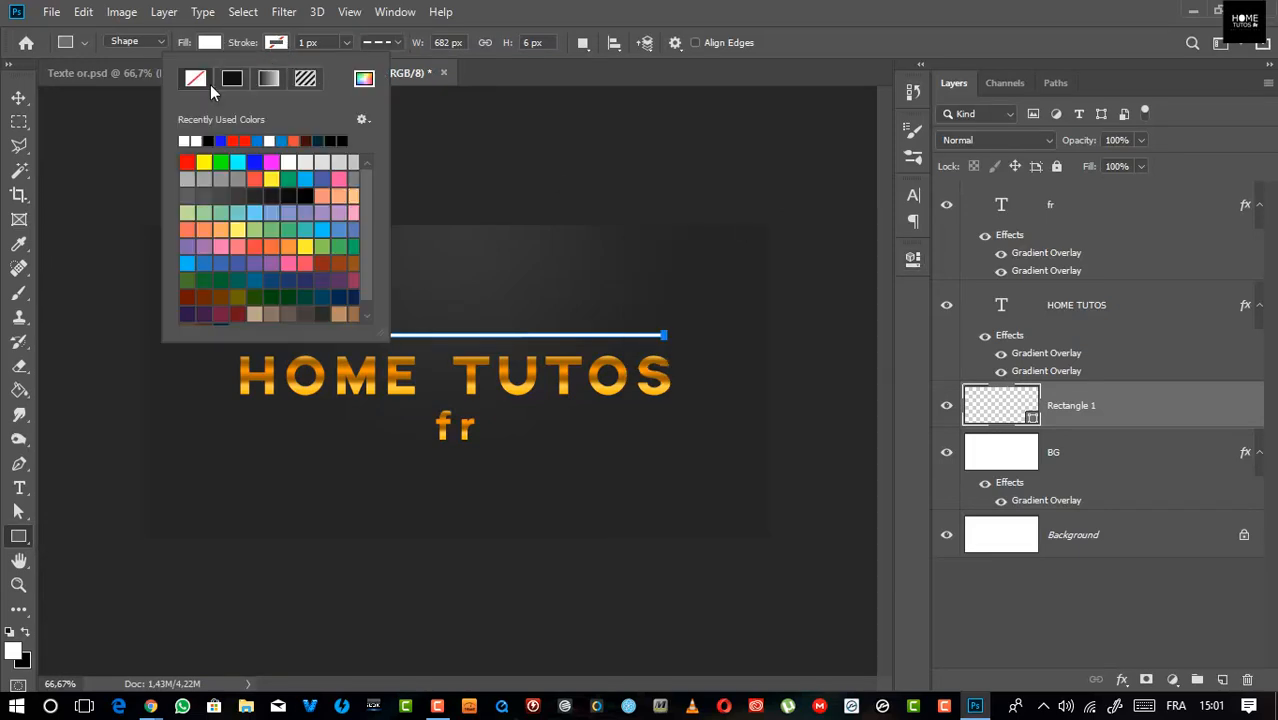
left_click(211, 43)
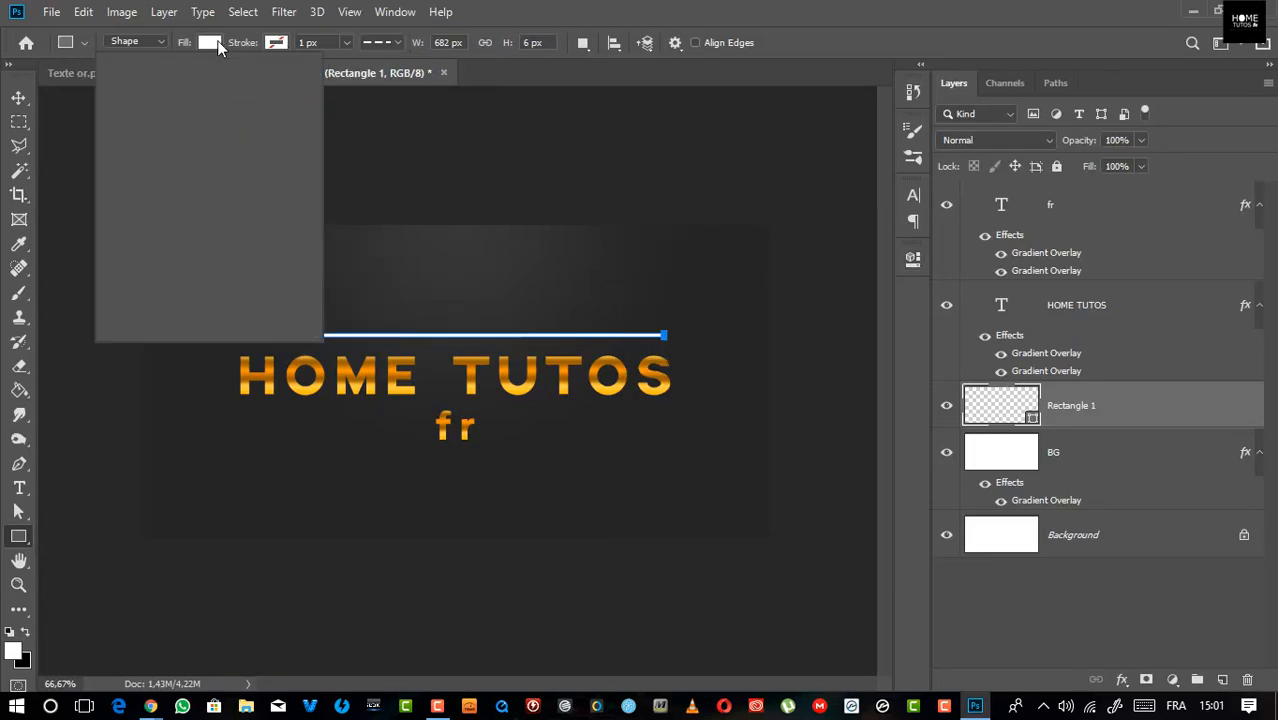
left_click(531, 10)
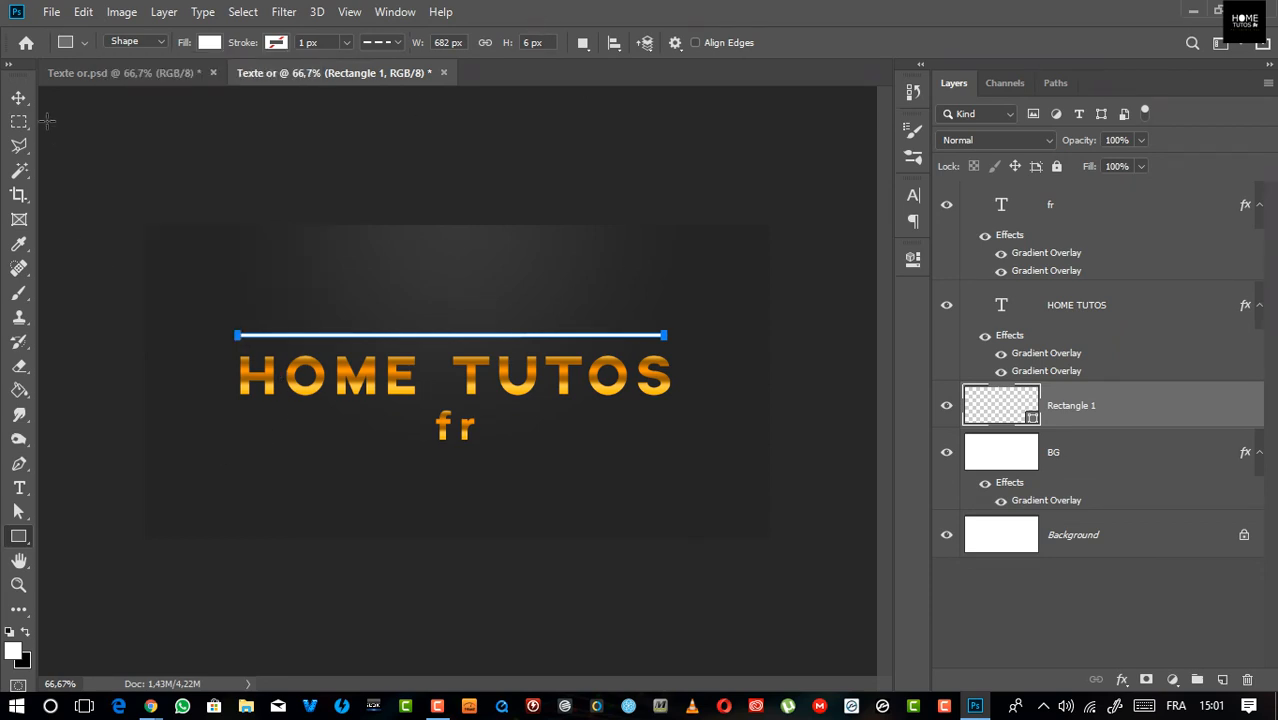
Step: Duplicate the white line and move the copy straight down to sit below the fr text
left_click(22, 98)
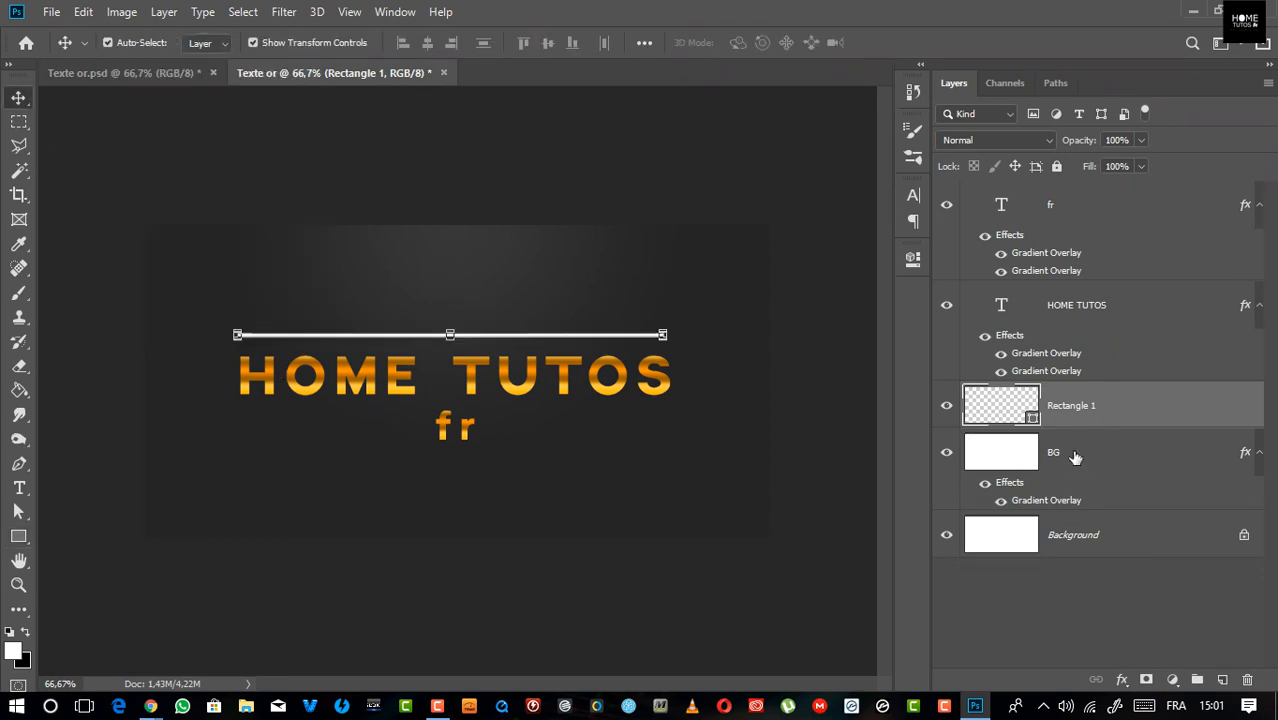
key("ctrl+j")
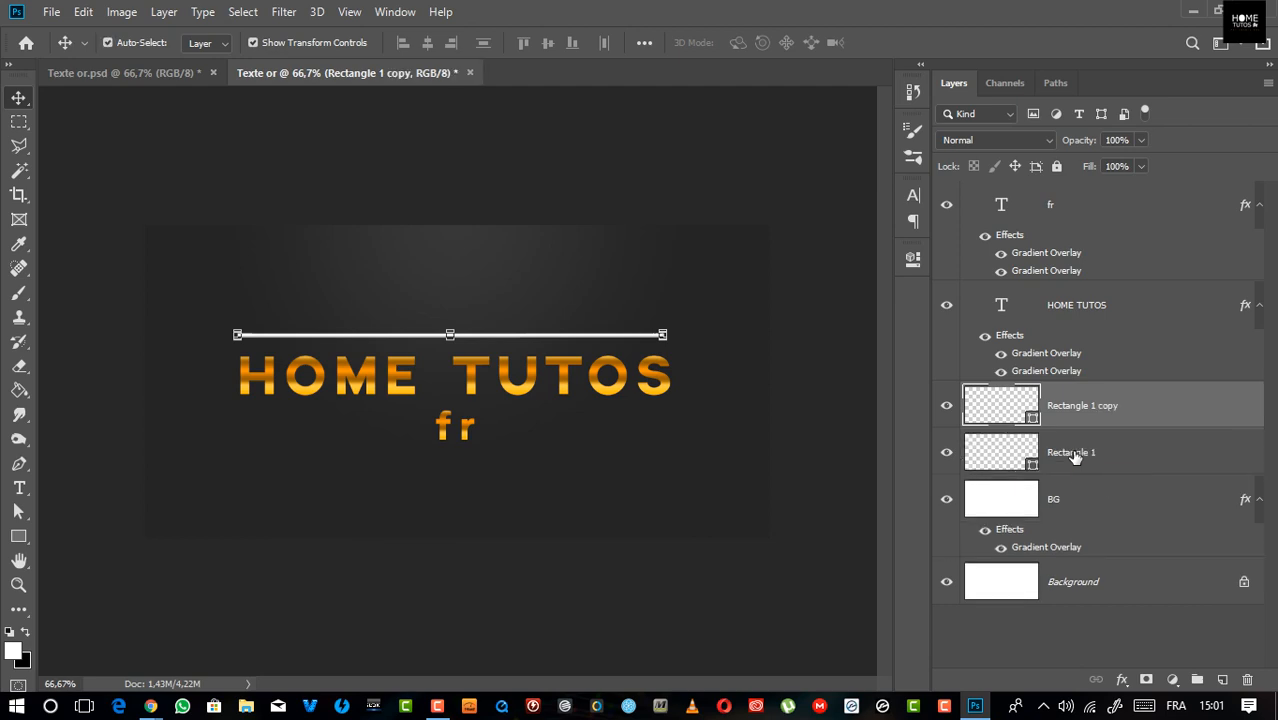
key("Down")
key("Down")
key("Down")
key("Down")
key("Down")
key("Down")
key("Down")
key("Down")
key("Down")
key("Down")
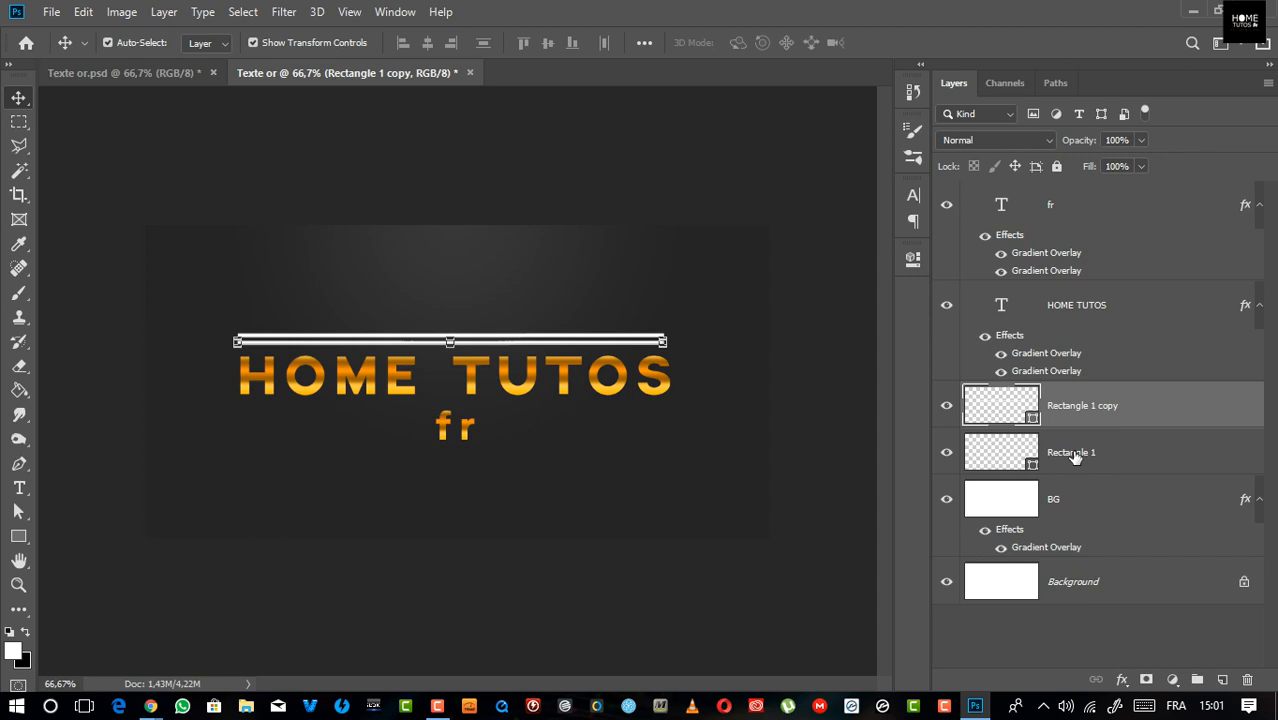
key("shift+Down")
key("shift+Down")
key("shift+Down")
key("shift+Down")
key("shift+Down")
key("shift+Down")
key("shift+Down")
key("shift+Down")
key("shift+Down")
key("shift+Down")
key("shift+Down")
key("shift+Down")
key("shift+Down")
key("shift+Down")
key("shift+Down")
key("shift+Down")
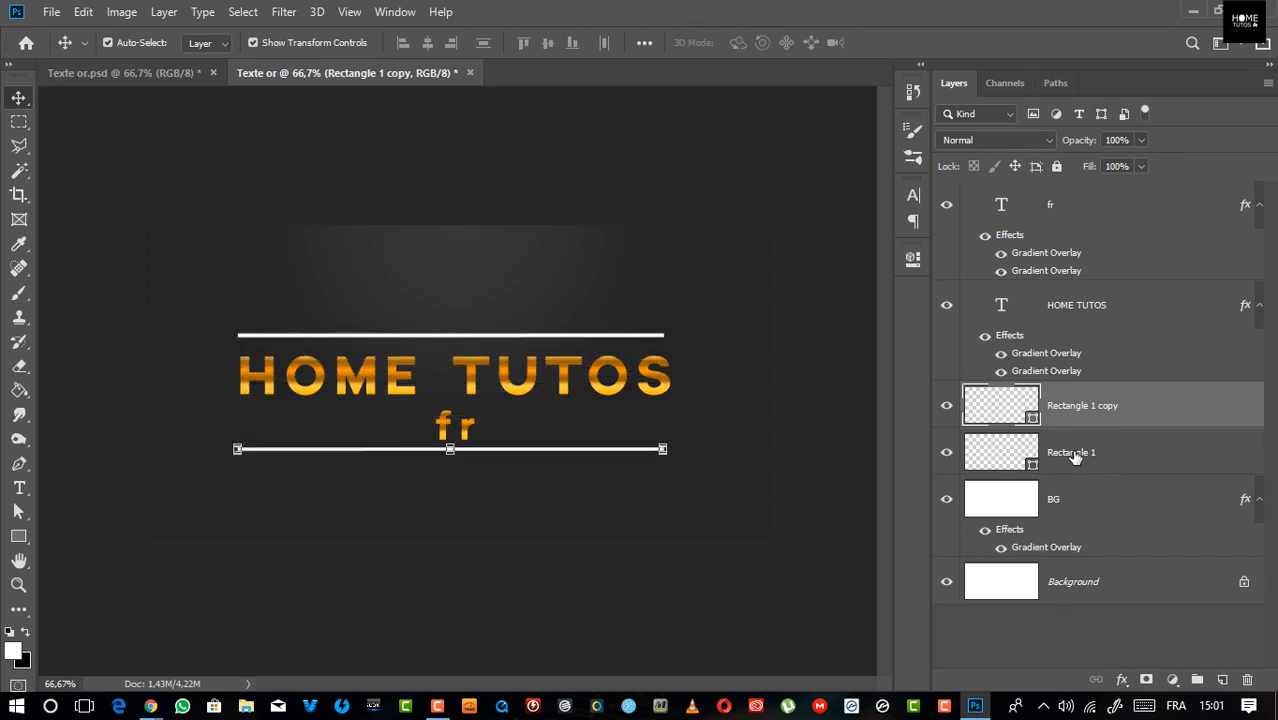
key("shift+Down")
key("shift+Down")
key("shift+Down")
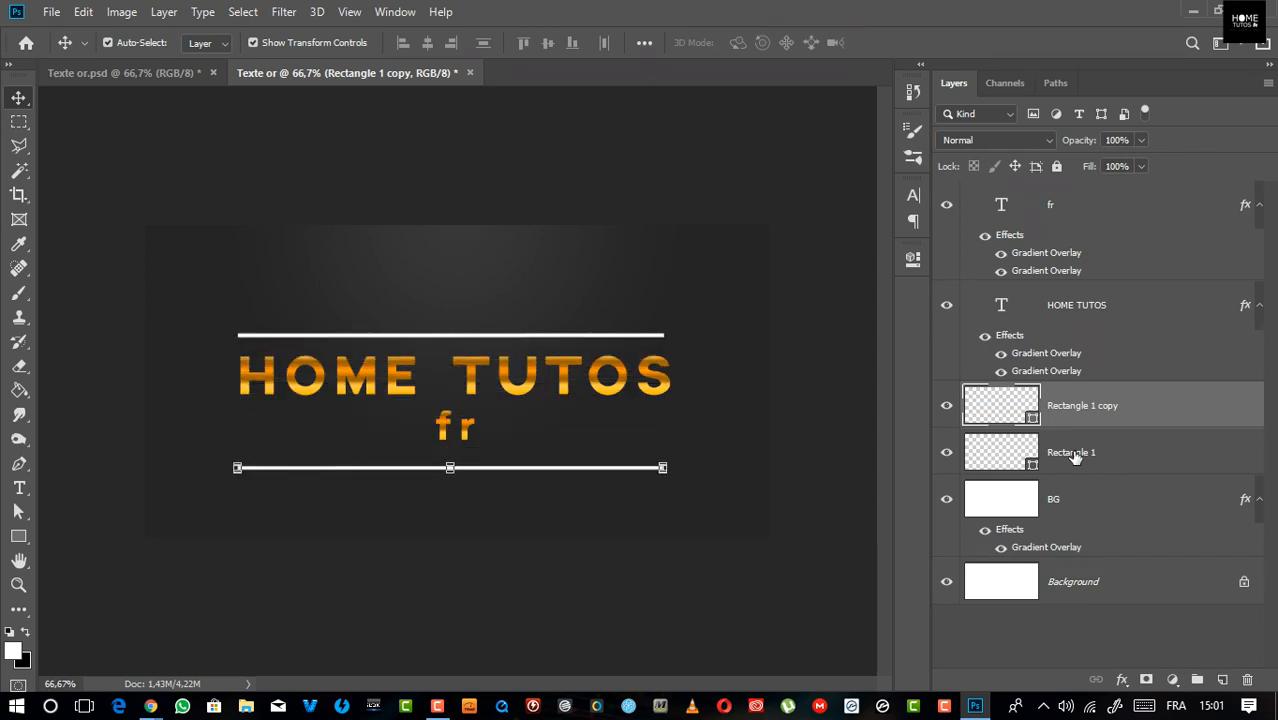
left_click(417, 178)
Step: Start a white Pen shape without a stroke beyond the canvas's left edge and outline the first, lowest drip with straight segments, as in Texte or.psd
left_click(86, 72)
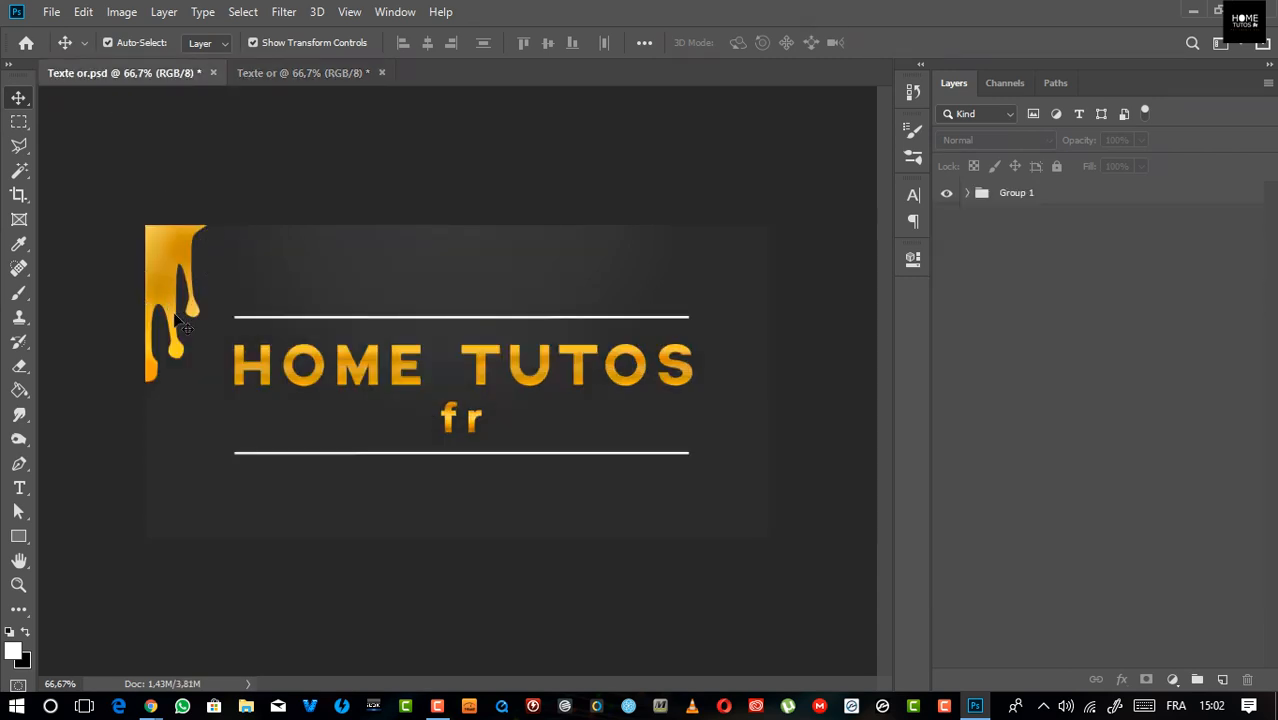
left_click(284, 71)
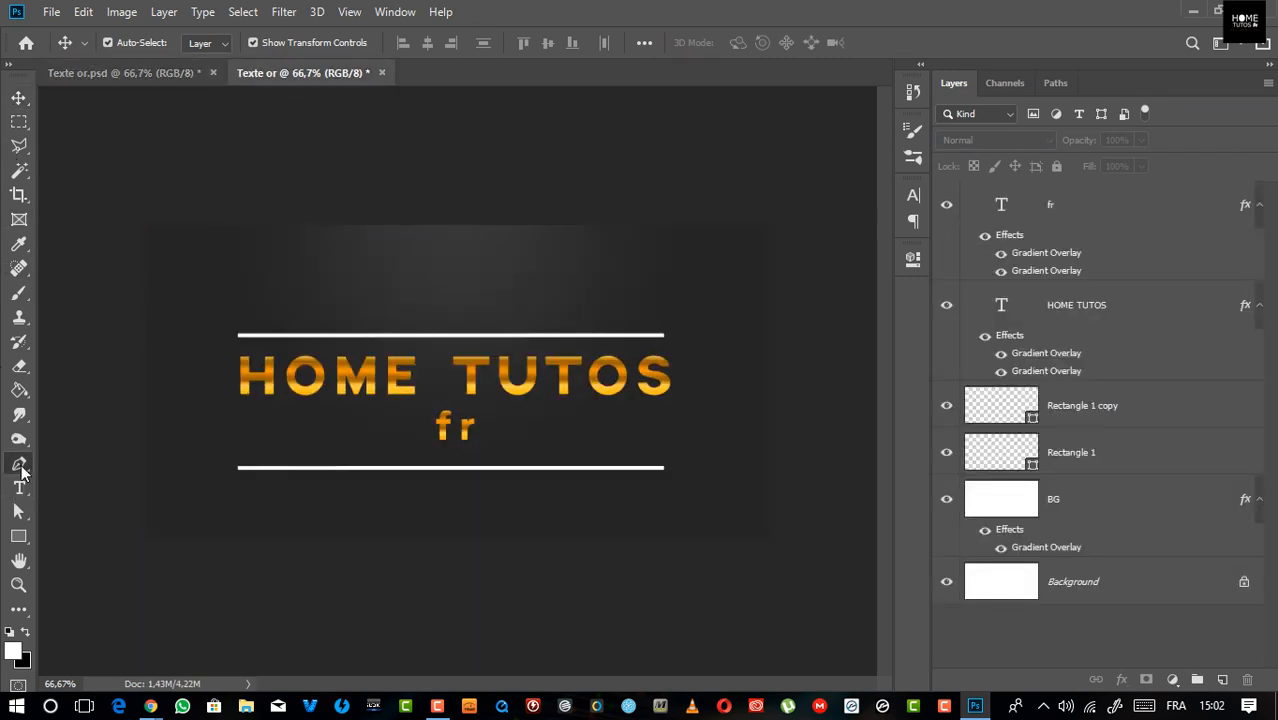
left_click(19, 465)
key("ctrl+plus")
key("ctrl+plus")
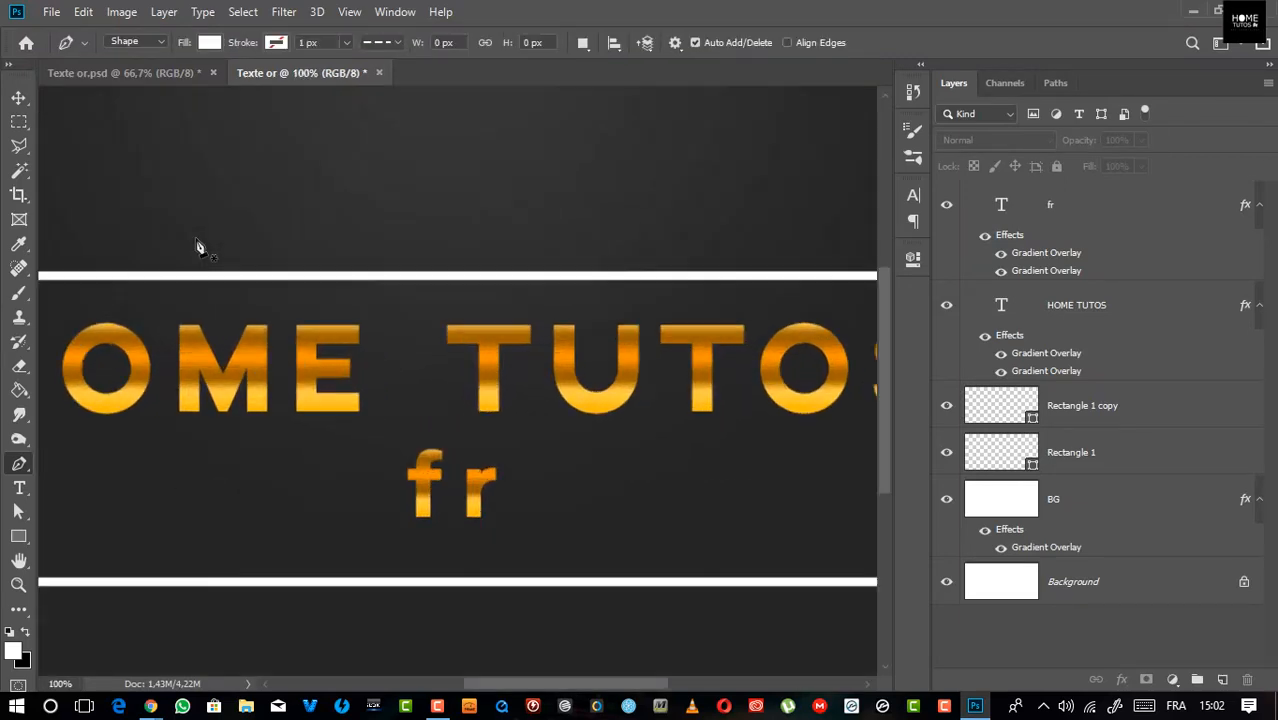
left_click_drag(260, 240, 640, 335)
left_click_drag(302, 301, 115, 292)
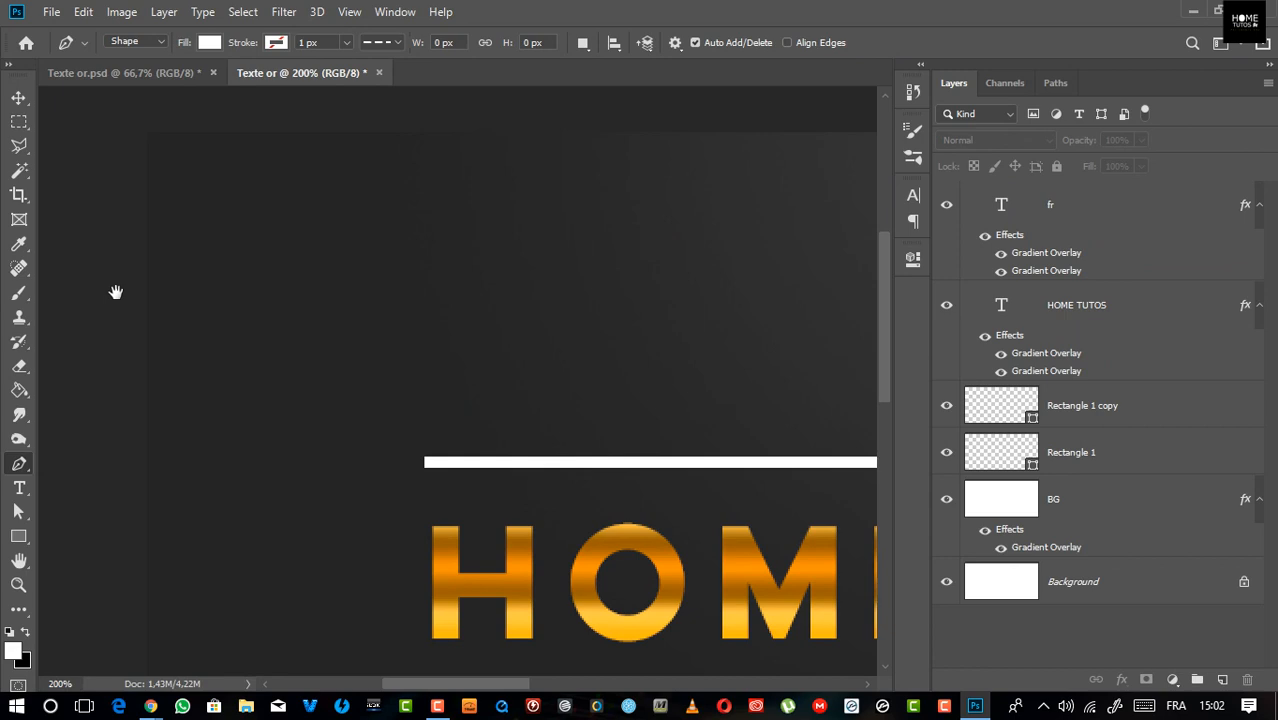
key("ctrl+minus")
key("ctrl+plus")
left_click_drag(261, 300, 233, 262)
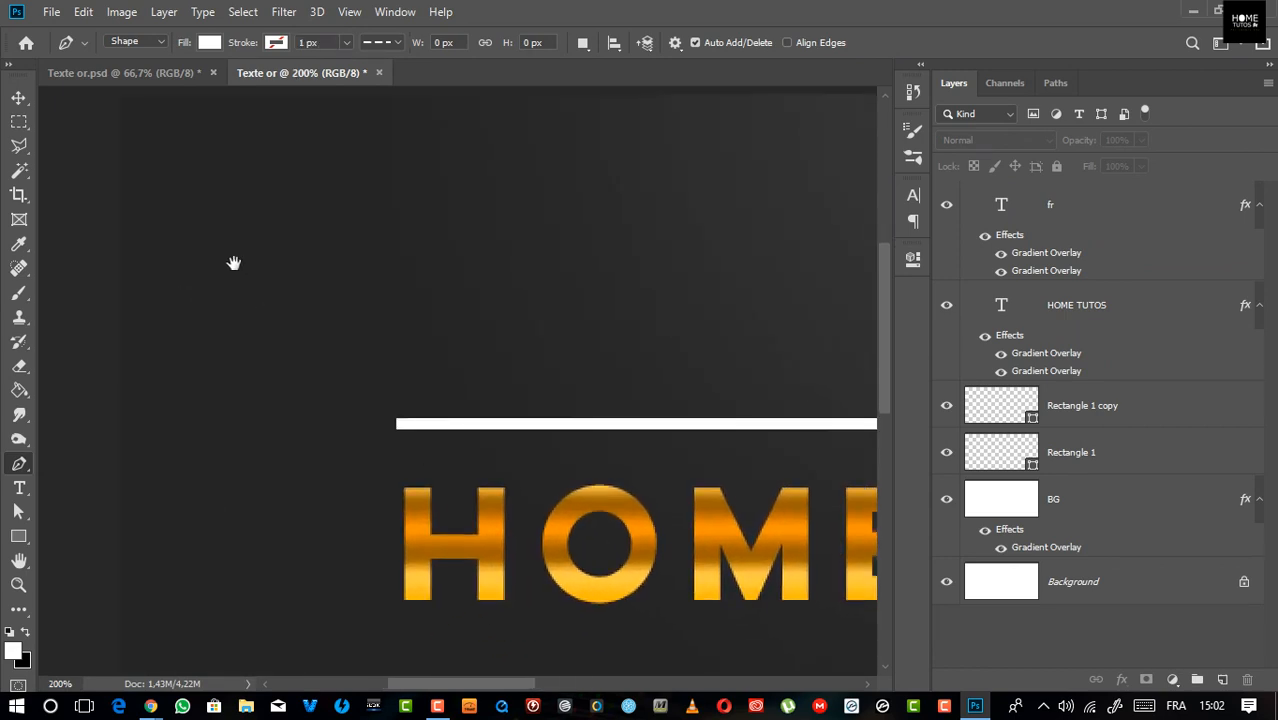
left_click(90, 463)
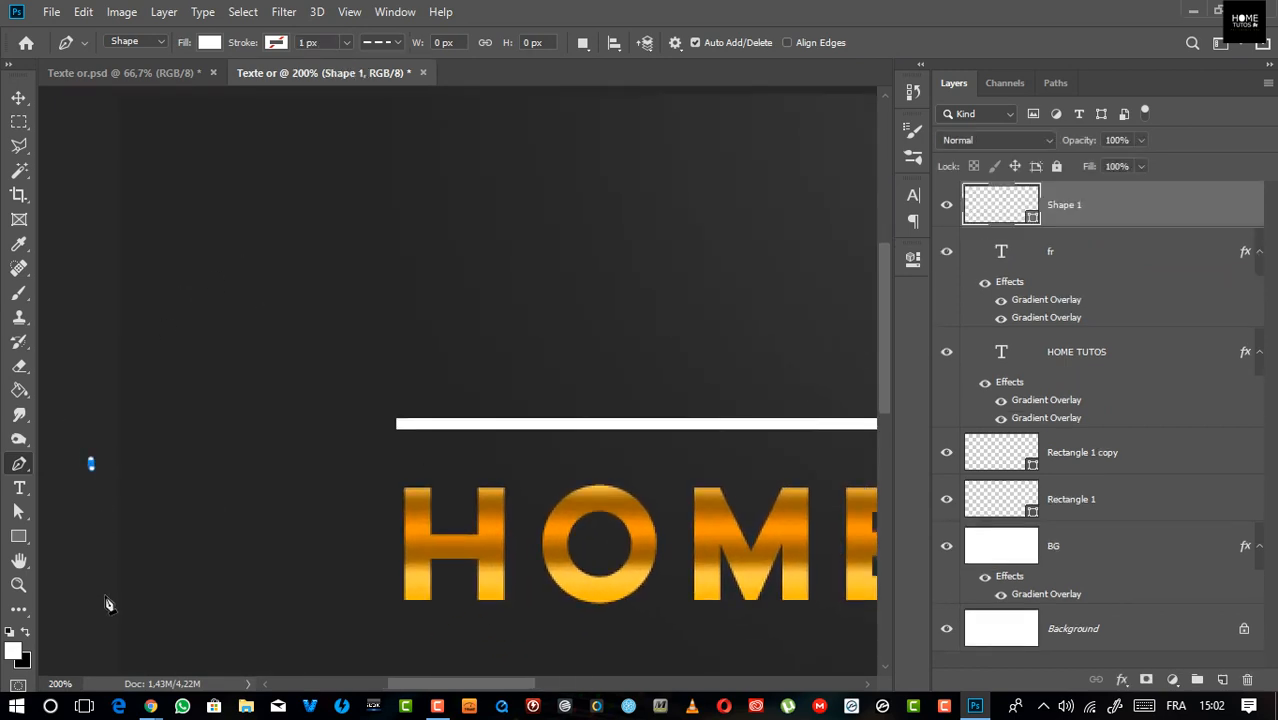
left_click(154, 595)
key("ctrl+z")
left_click(139, 590)
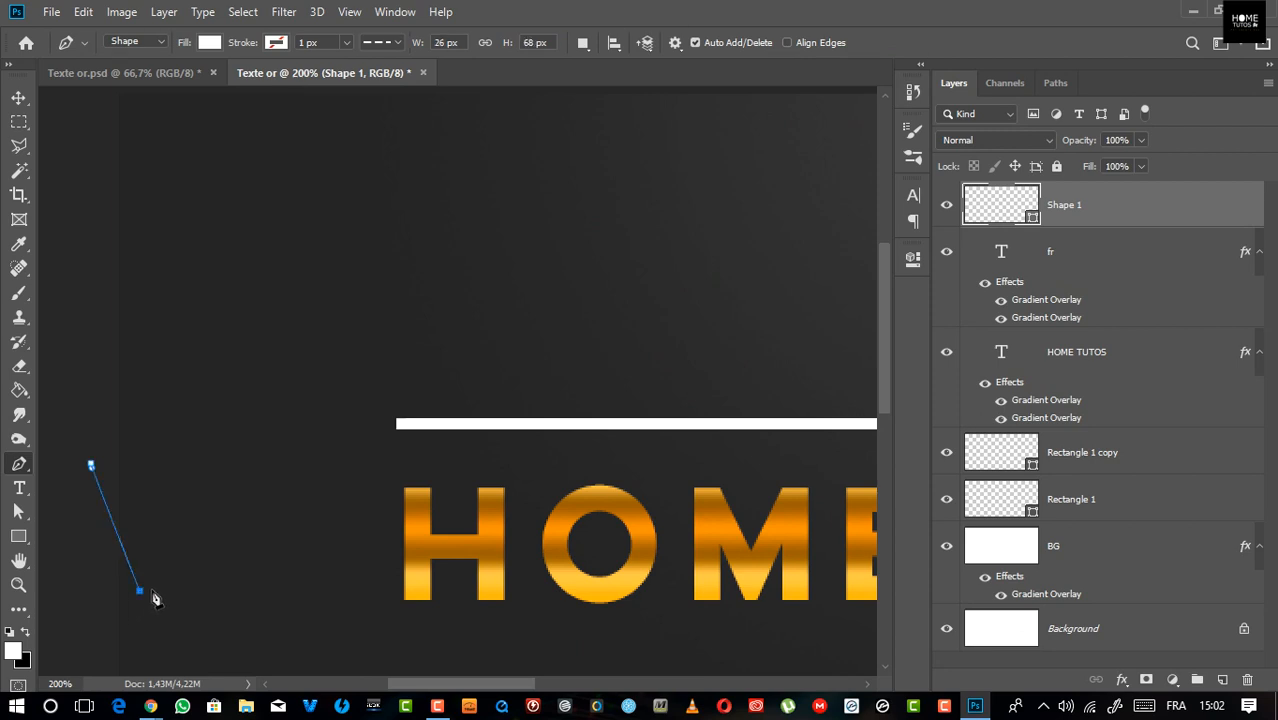
left_click(169, 555)
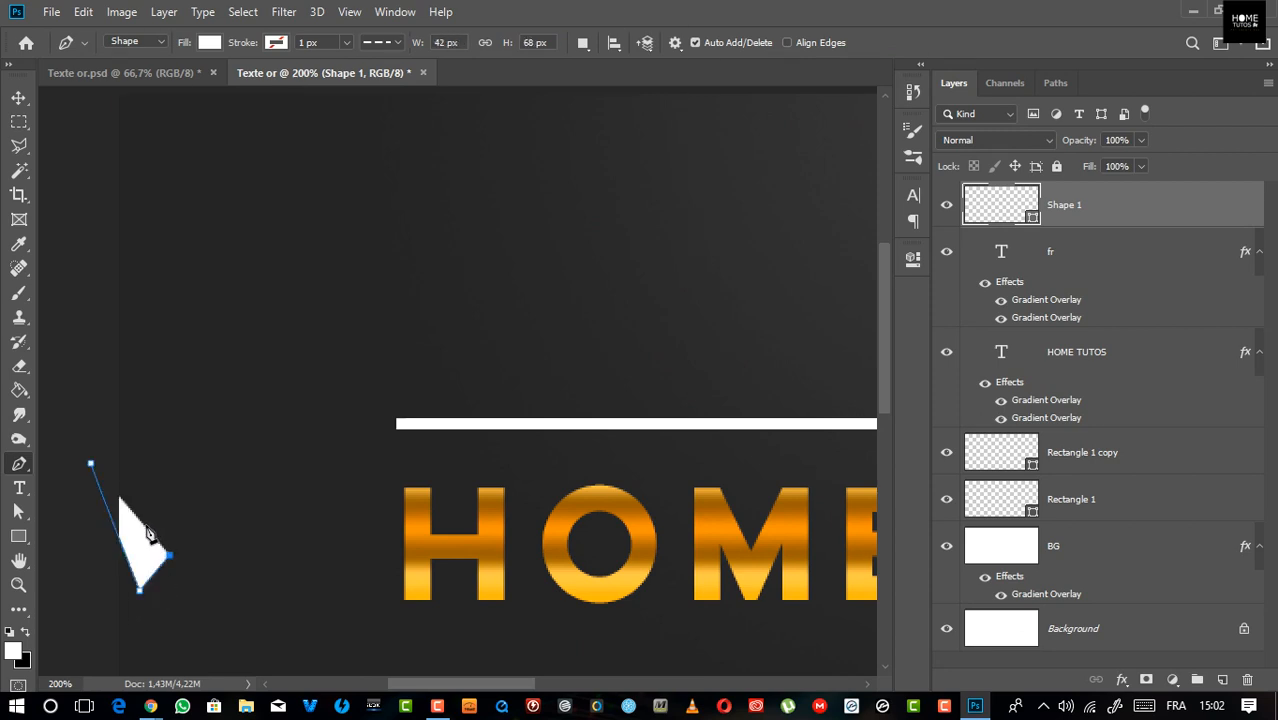
left_click(147, 525)
left_click(162, 380)
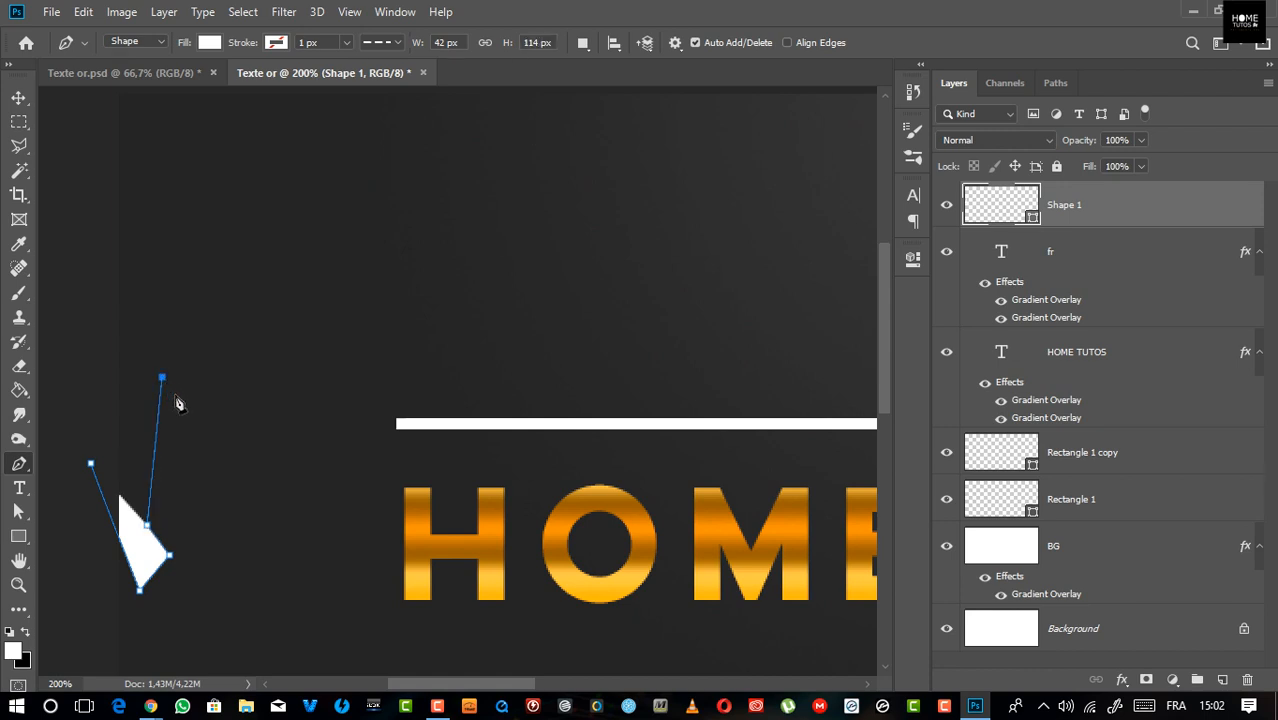
Step: Outline two more drips with straight segments, each to the right of and higher than the previous one
left_click(206, 463)
left_click(230, 511)
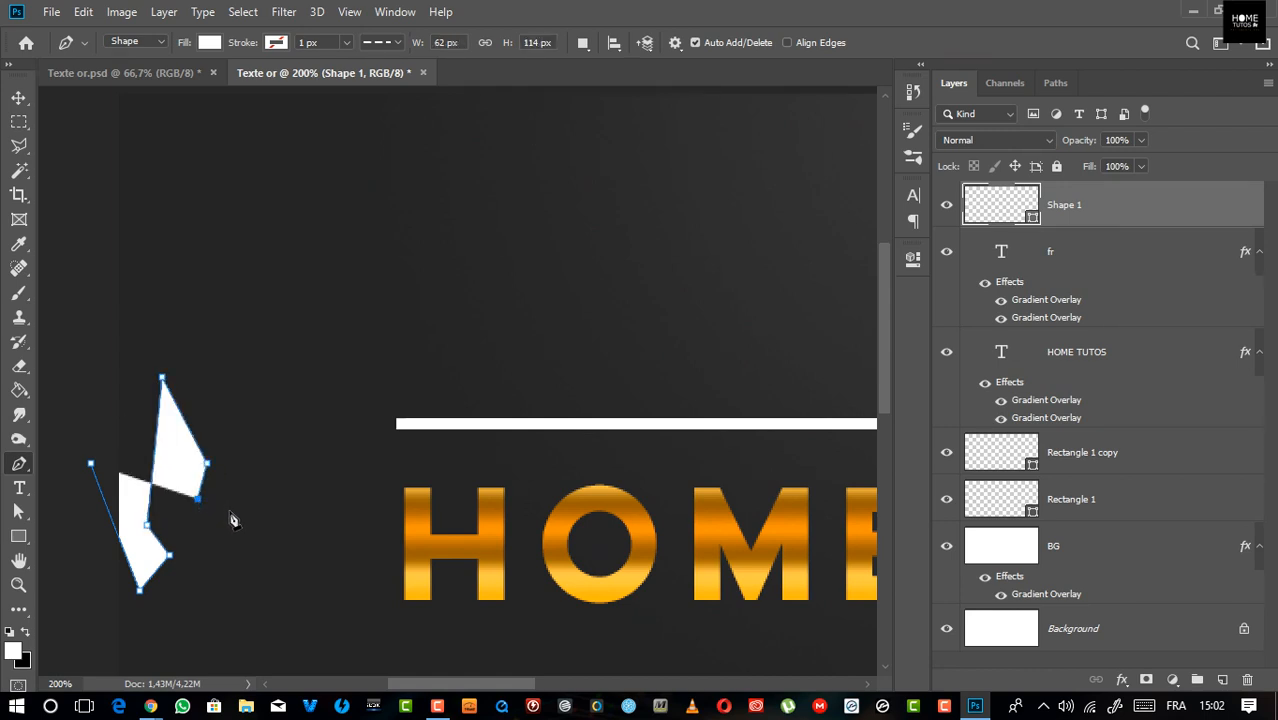
left_click(253, 465)
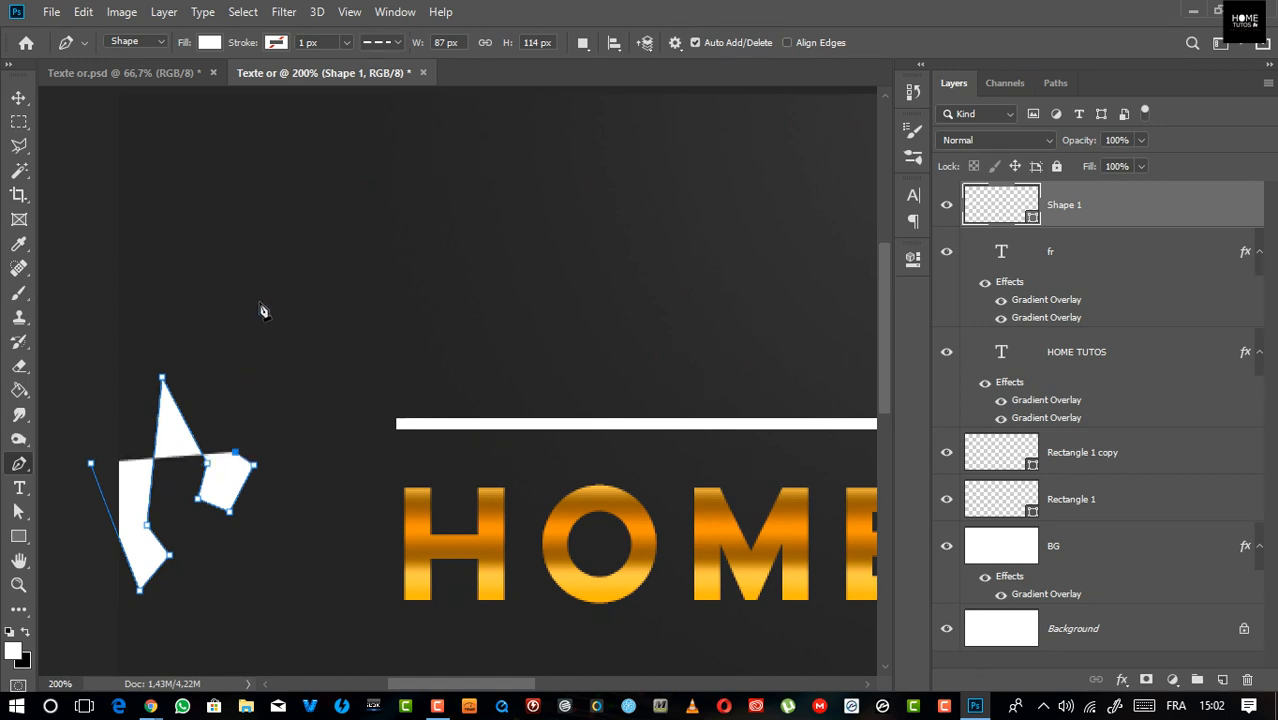
left_click(205, 281)
left_click(268, 376)
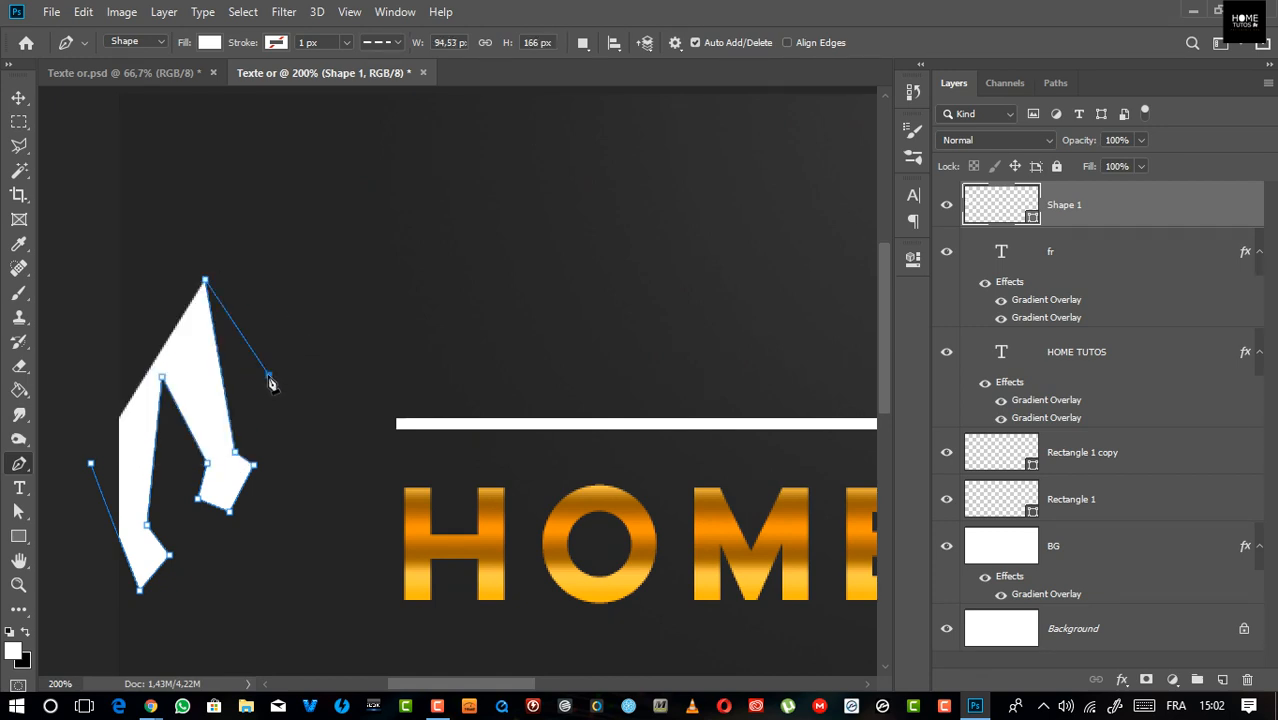
left_click(263, 412)
left_click(302, 424)
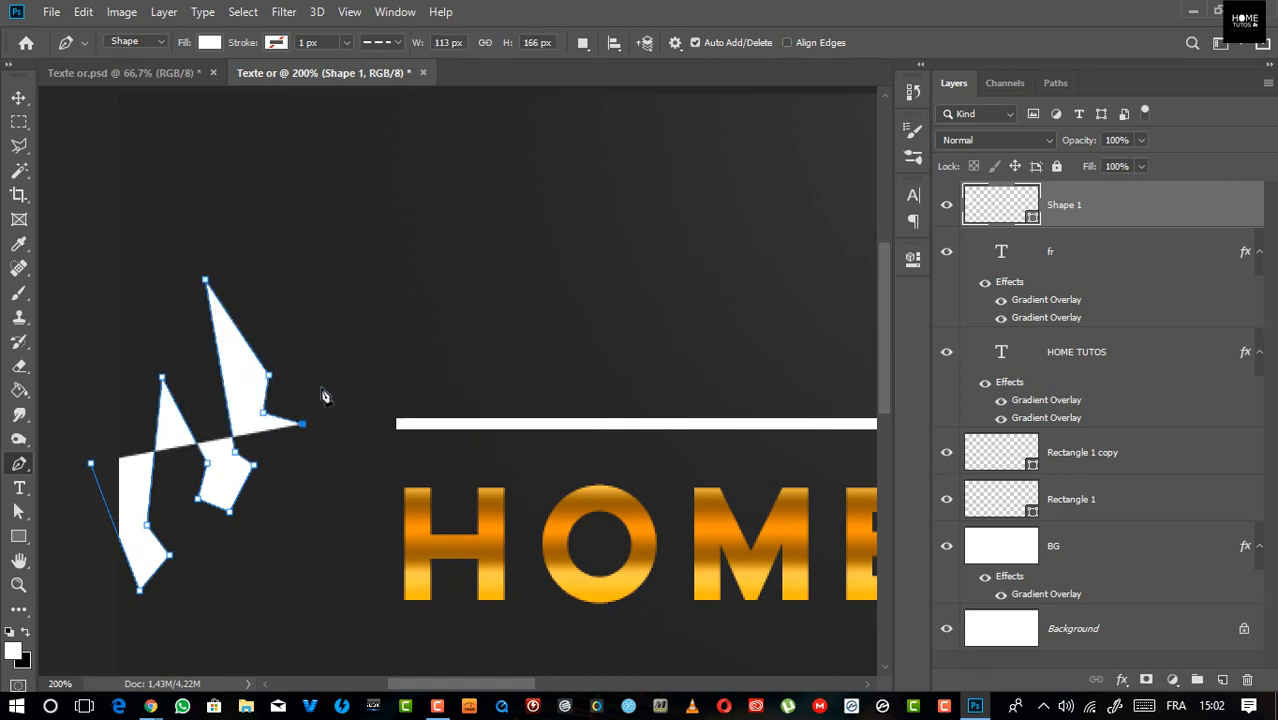
left_click(319, 377)
left_click(295, 366)
left_click(251, 172)
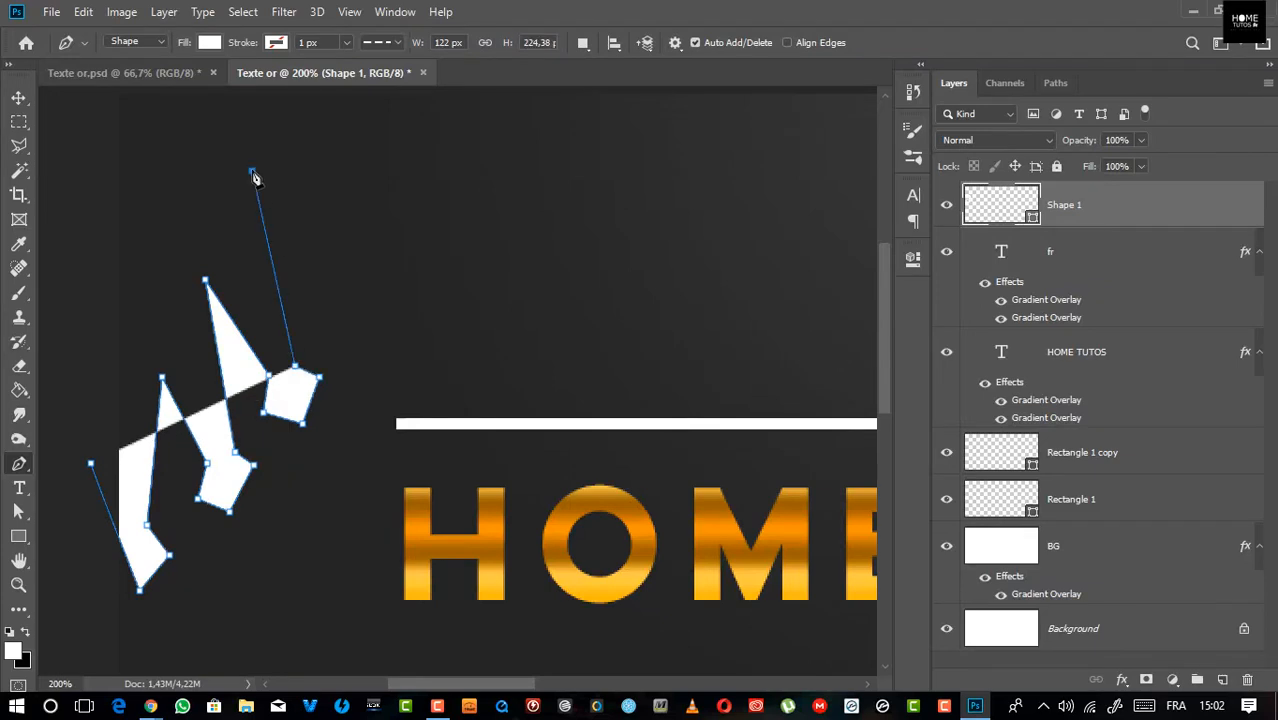
Step: Extend the drip outline beyond the canvas's upper-left corner and close it at its starting anchor, about 237 px wide and 345 px high
left_click_drag(310, 154, 298, 442)
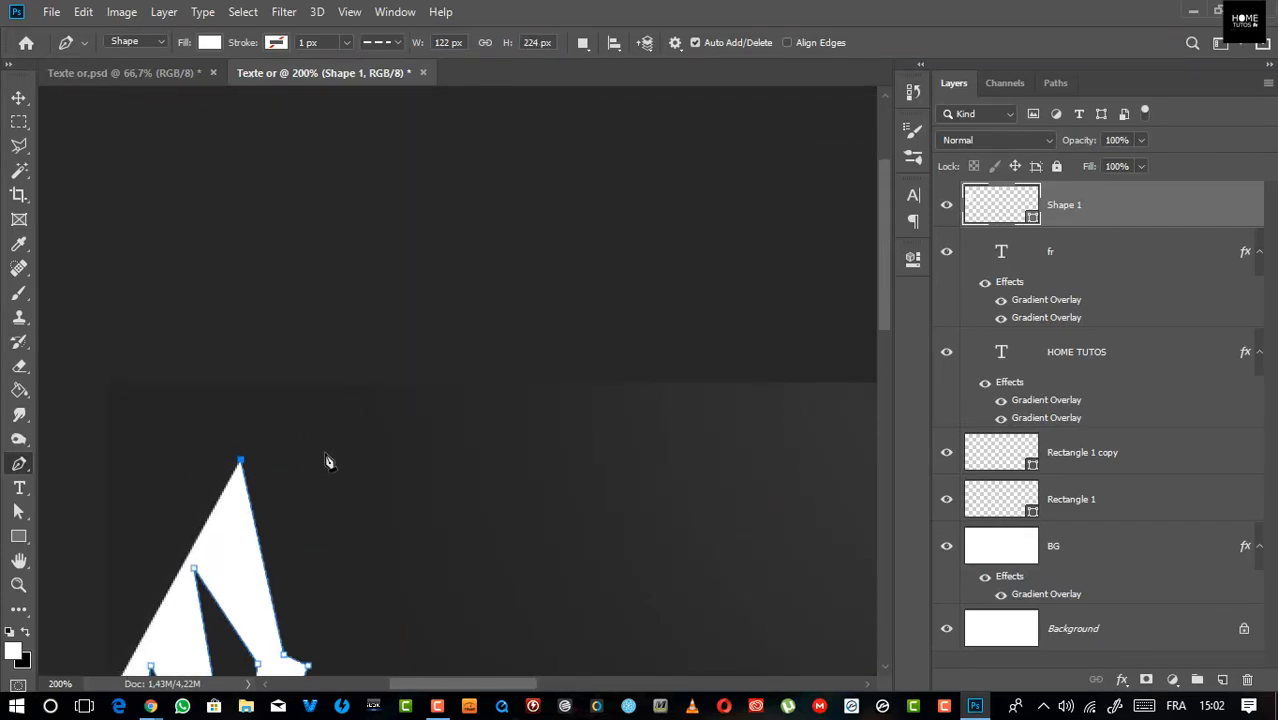
left_click(429, 366)
left_click_drag(143, 234, 416, 29)
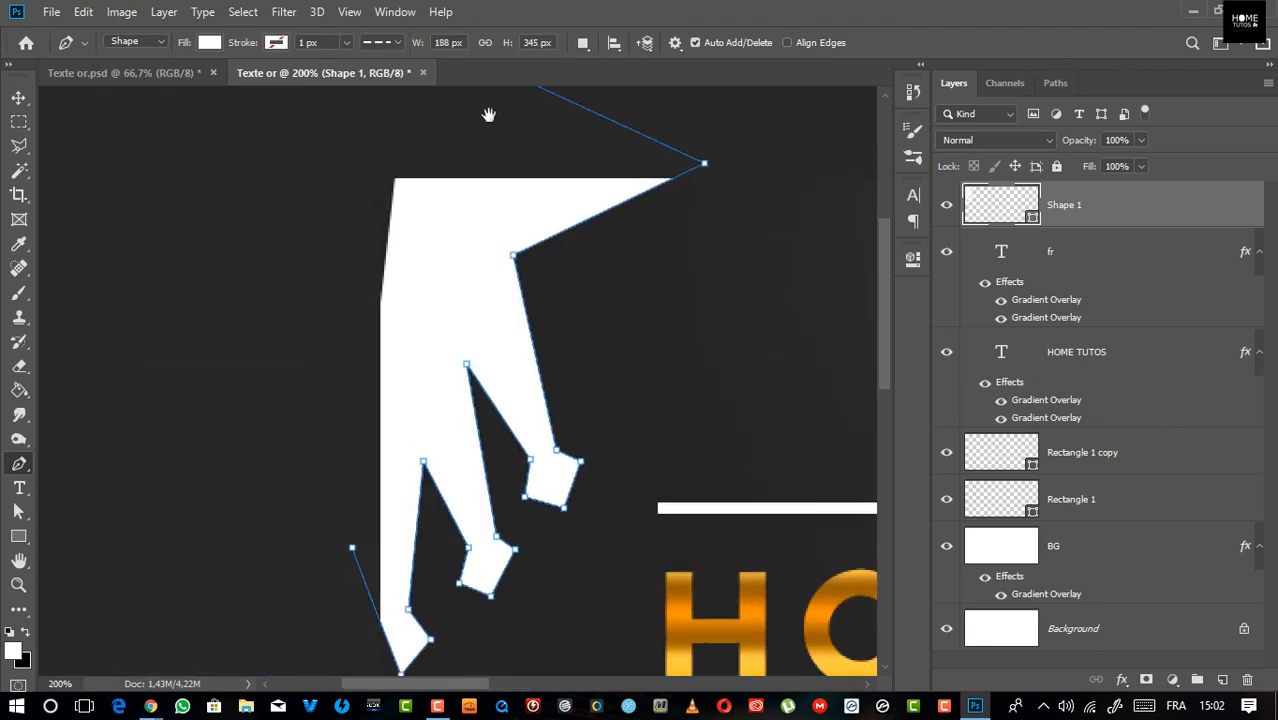
left_click(260, 330)
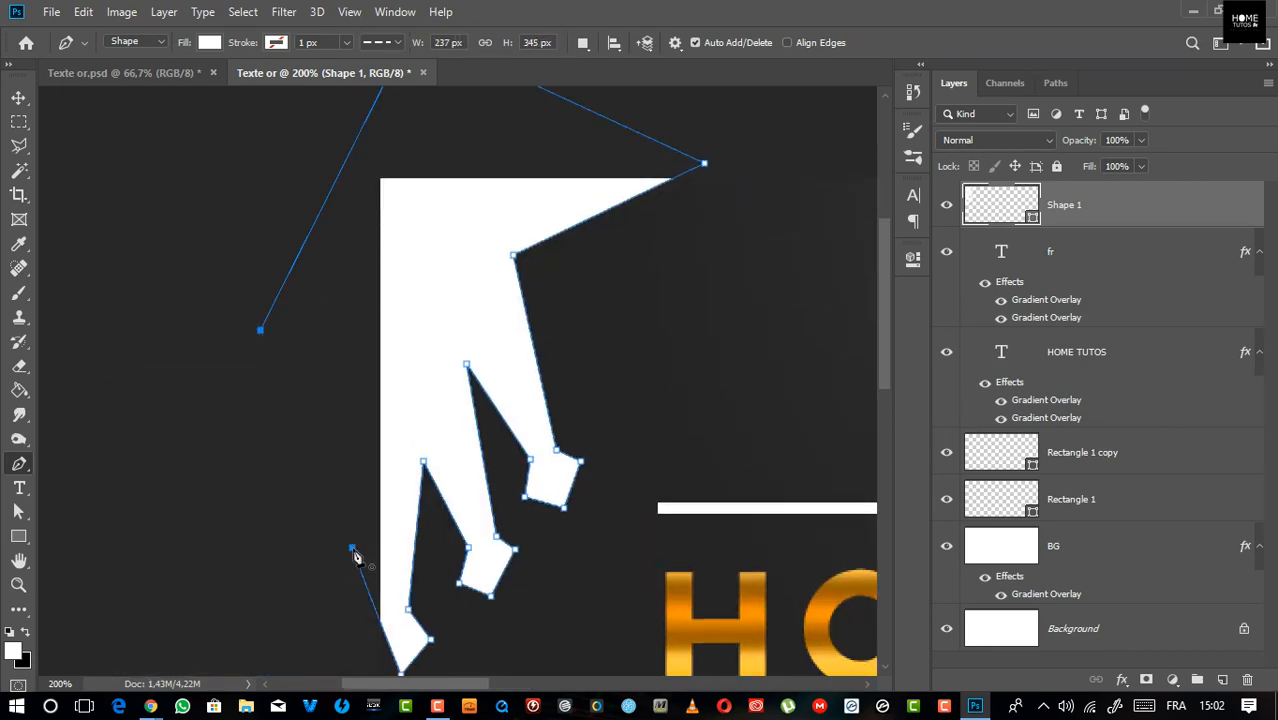
left_click(352, 549)
Step: Convert the anchors of the lowest drip and the gap beside it into smooth curves
left_click_drag(420, 543, 320, 313)
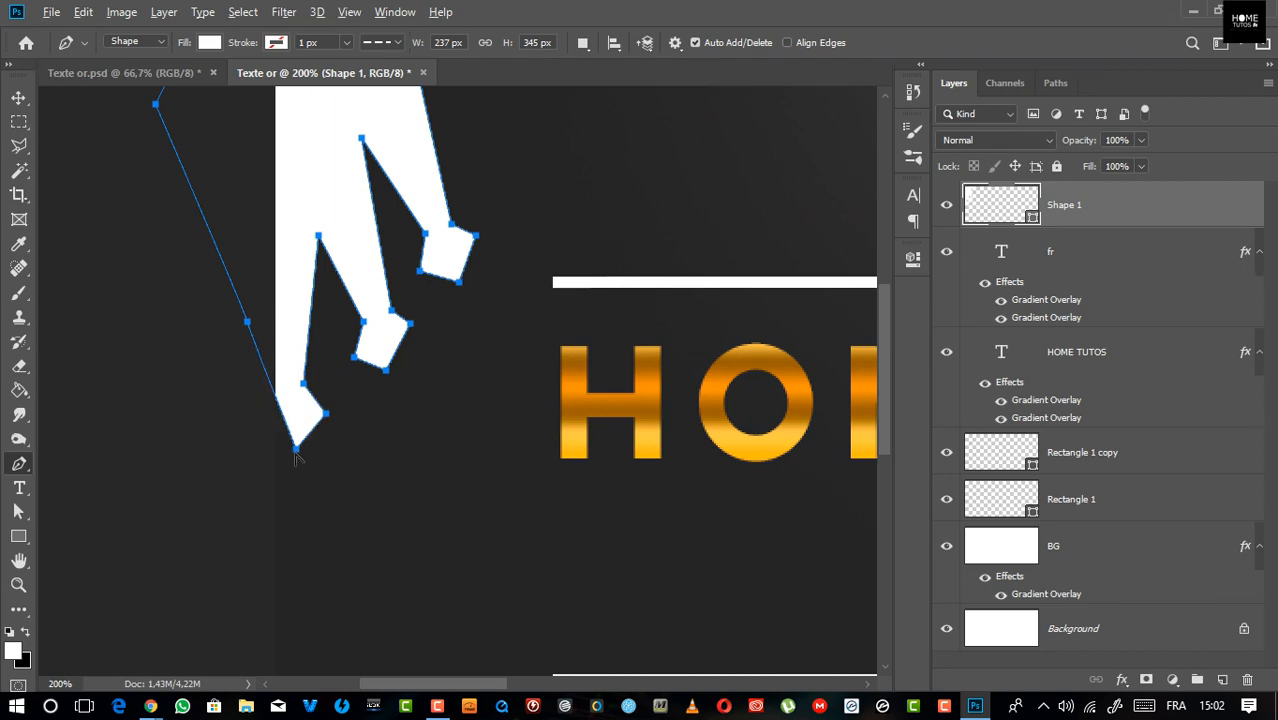
left_click_drag(296, 449, 326, 393)
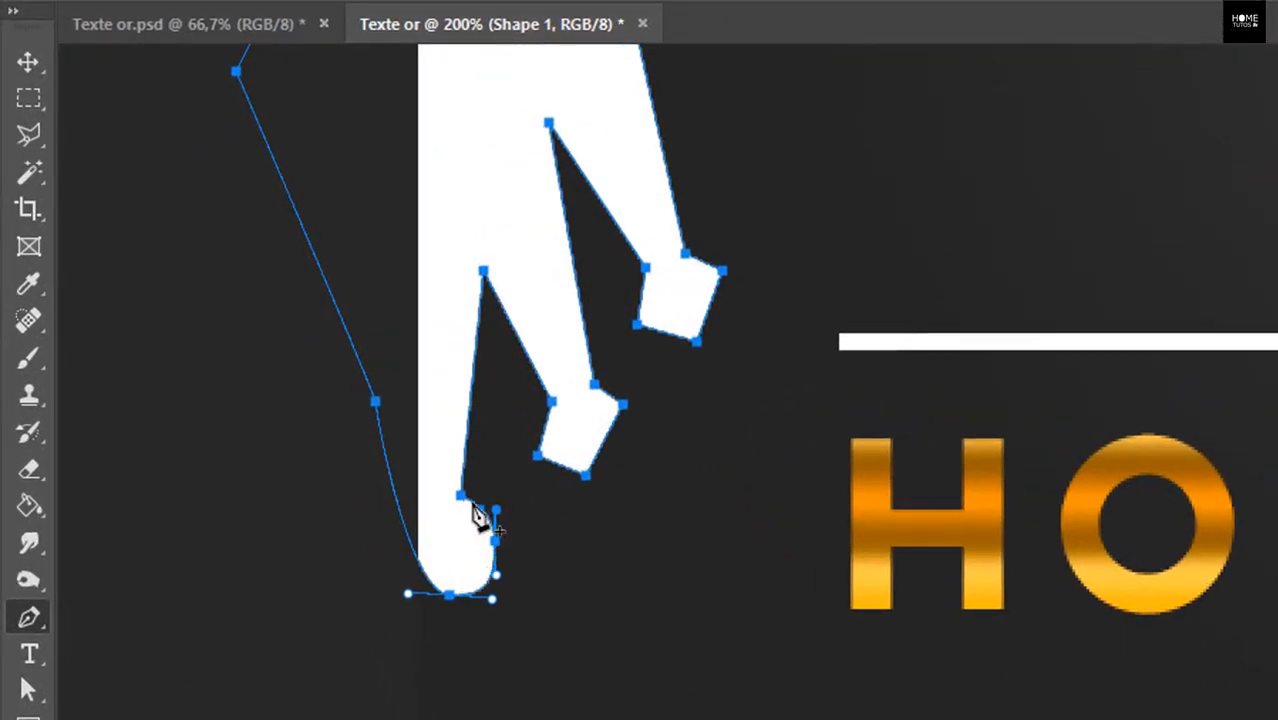
left_click_drag(460, 494, 450, 465)
left_click_drag(483, 270, 509, 268)
Step: Round the ends and necks of the middle and right drips by converting their anchors to smooth curves
left_click_drag(552, 401, 596, 478)
left_click_drag(622, 404, 574, 366)
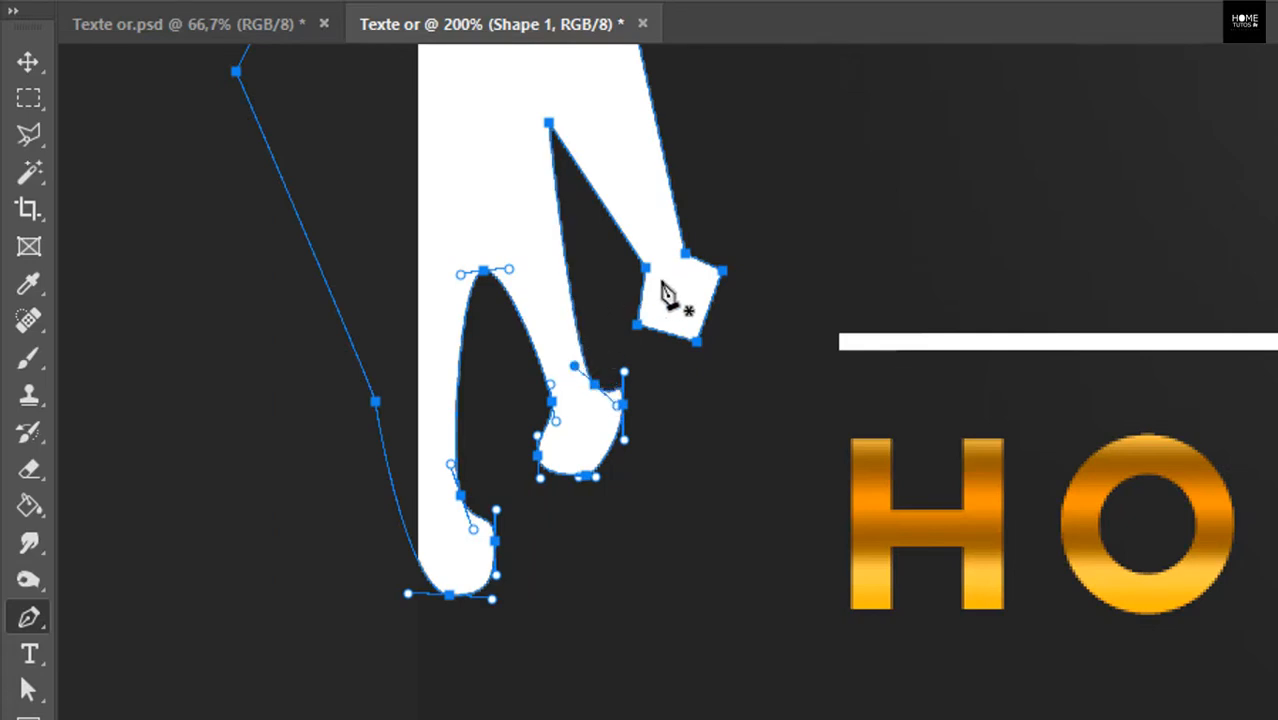
left_click_drag(645, 266, 723, 350)
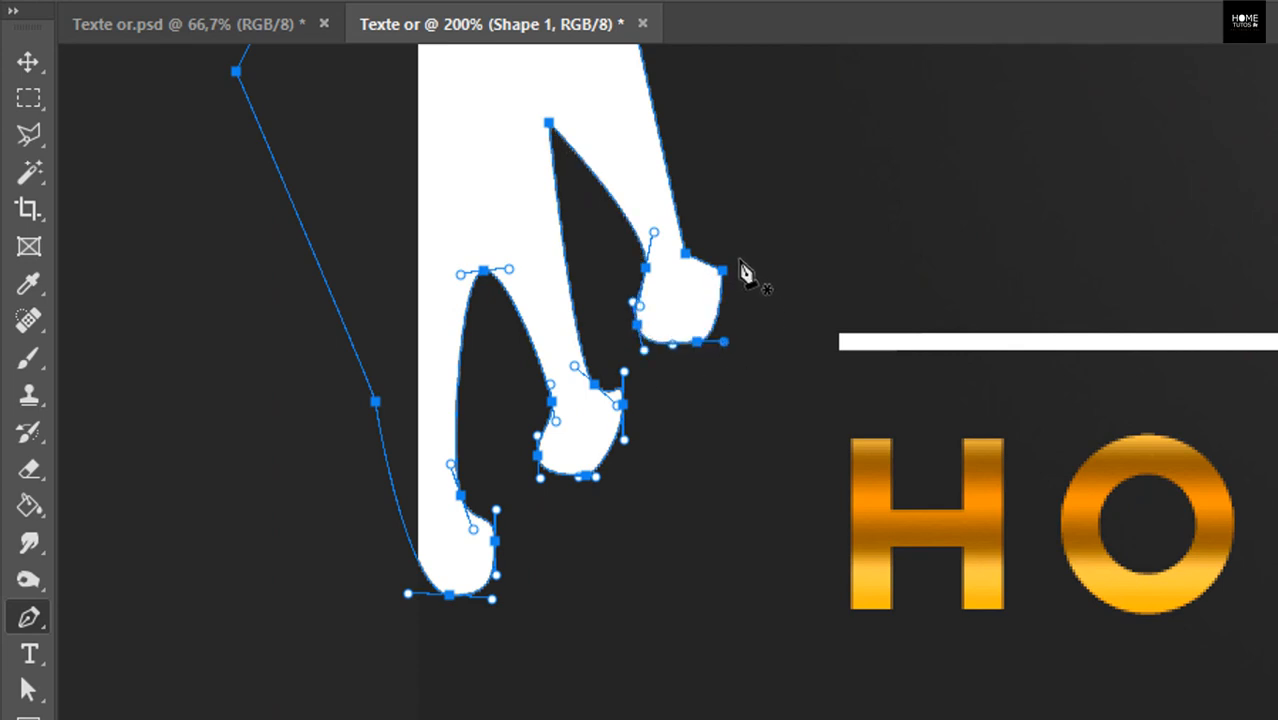
left_click_drag(722, 272, 687, 620)
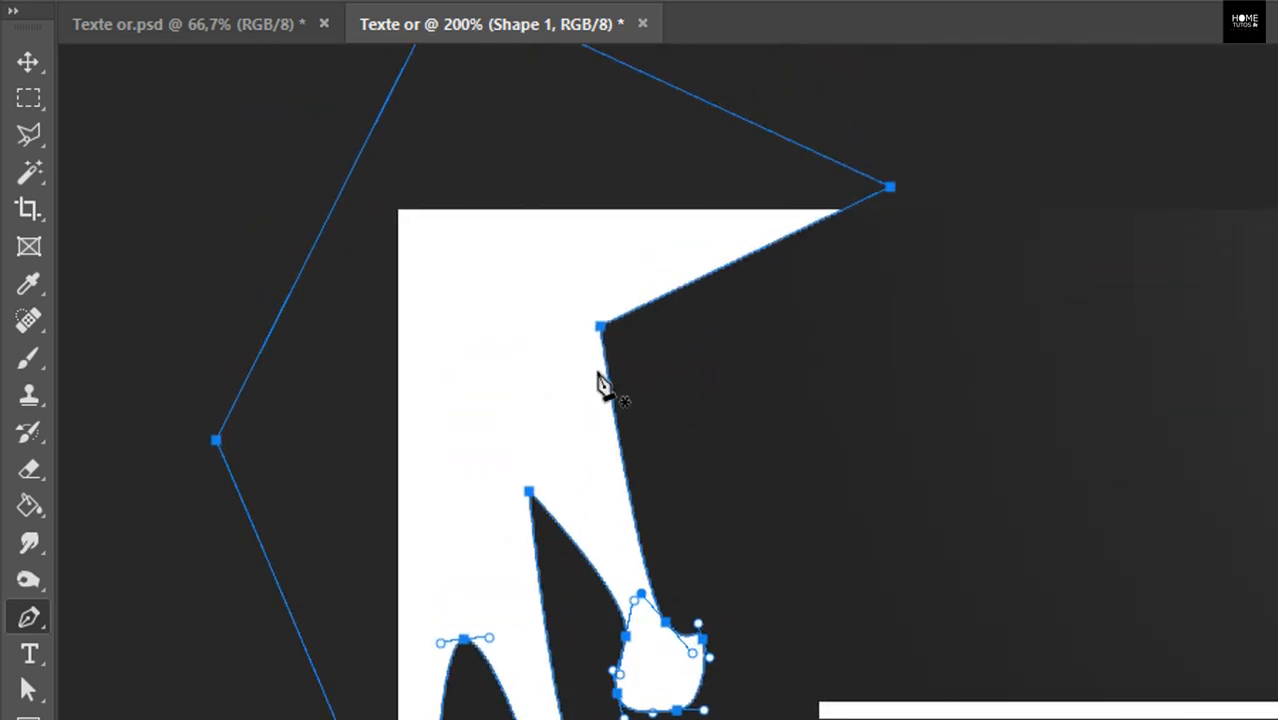
Step: Smooth the inner anchor between the right drip and the canvas's upper edge, and finish editing the path
left_click_drag(601, 326, 629, 288)
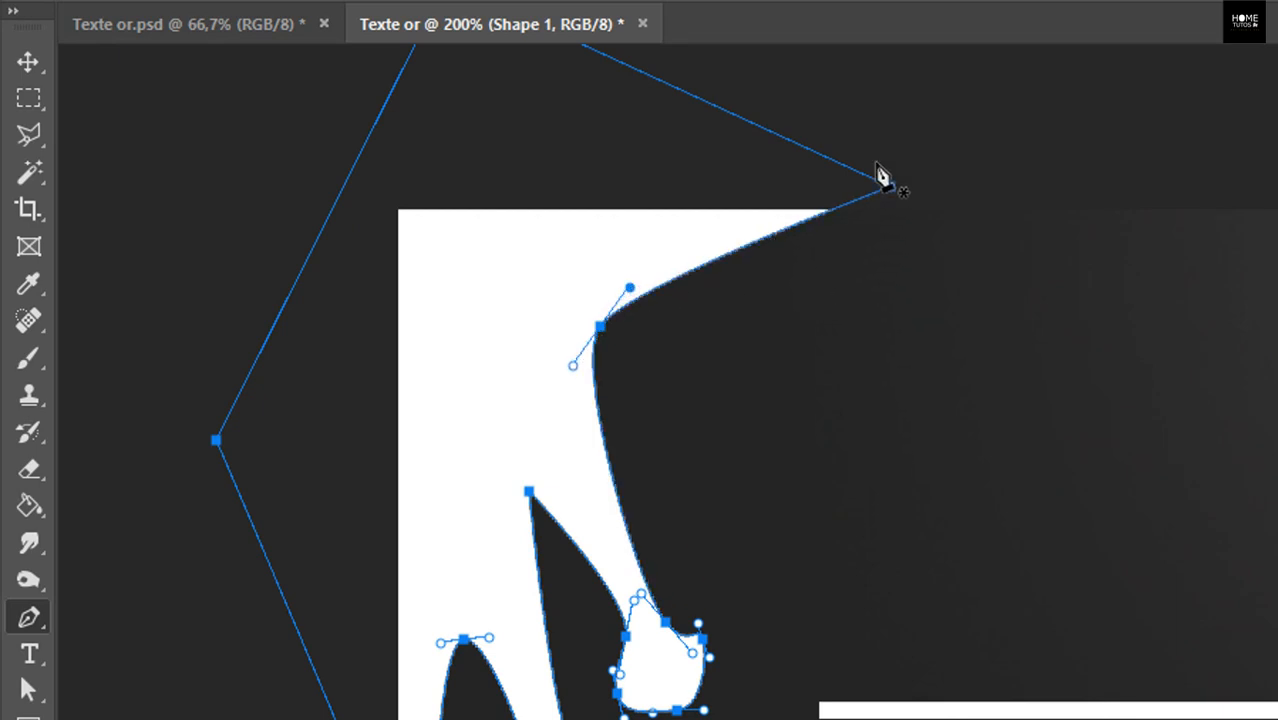
key("ctrl+minus")
left_click_drag(832, 468, 541, 189)
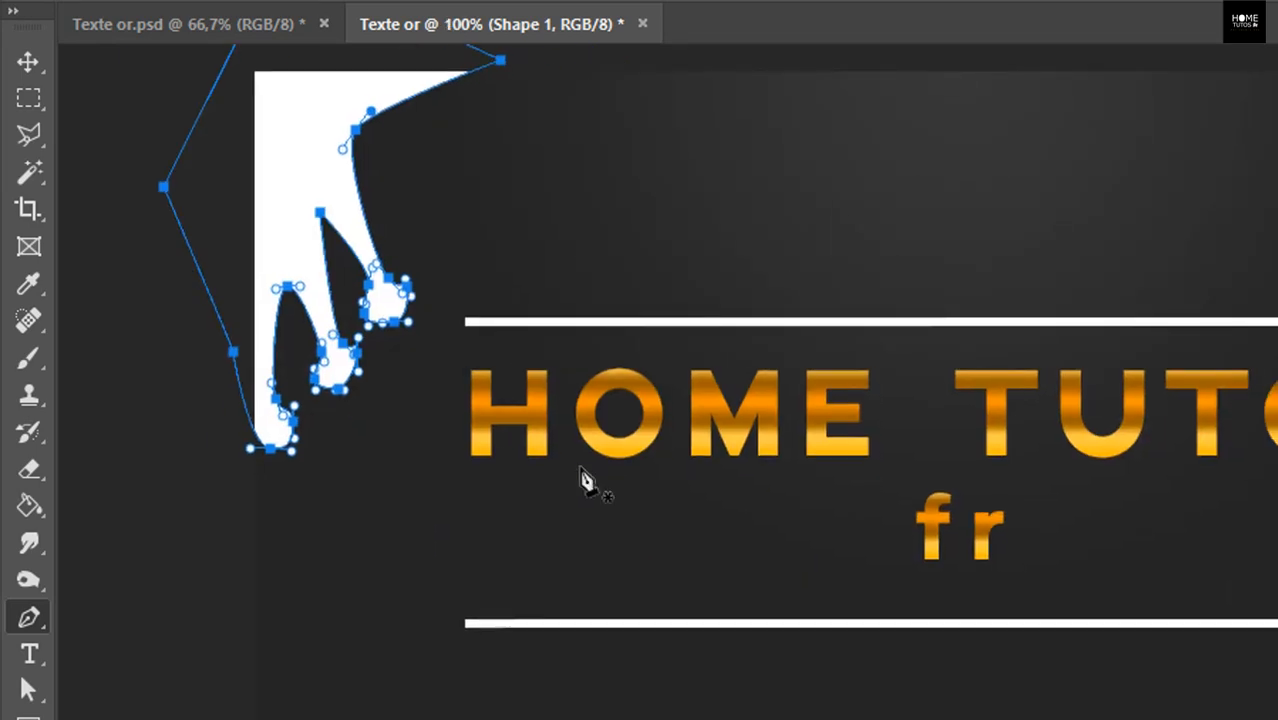
key("ctrl+minus")
left_click_drag(1004, 322, 765, 322)
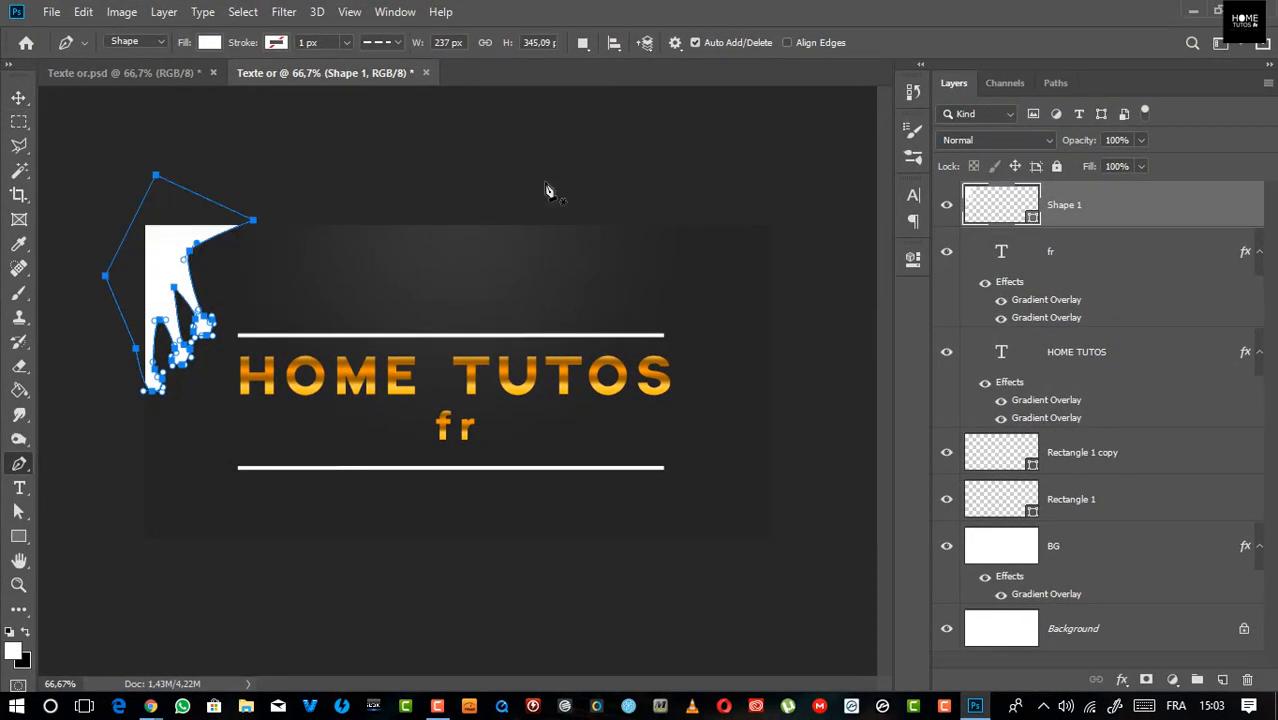
key("Return")
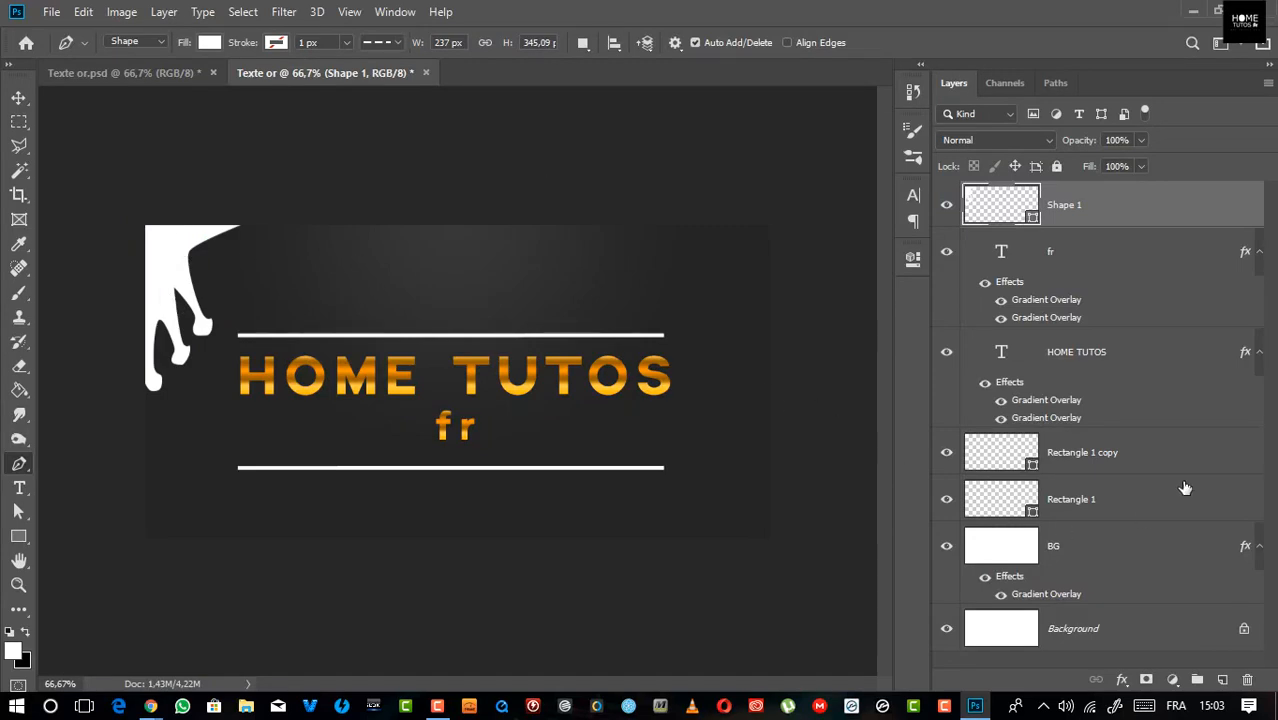
Step: Apply the saved Or 2 style to the corner drip shape
key("h")
double_click(1189, 205)
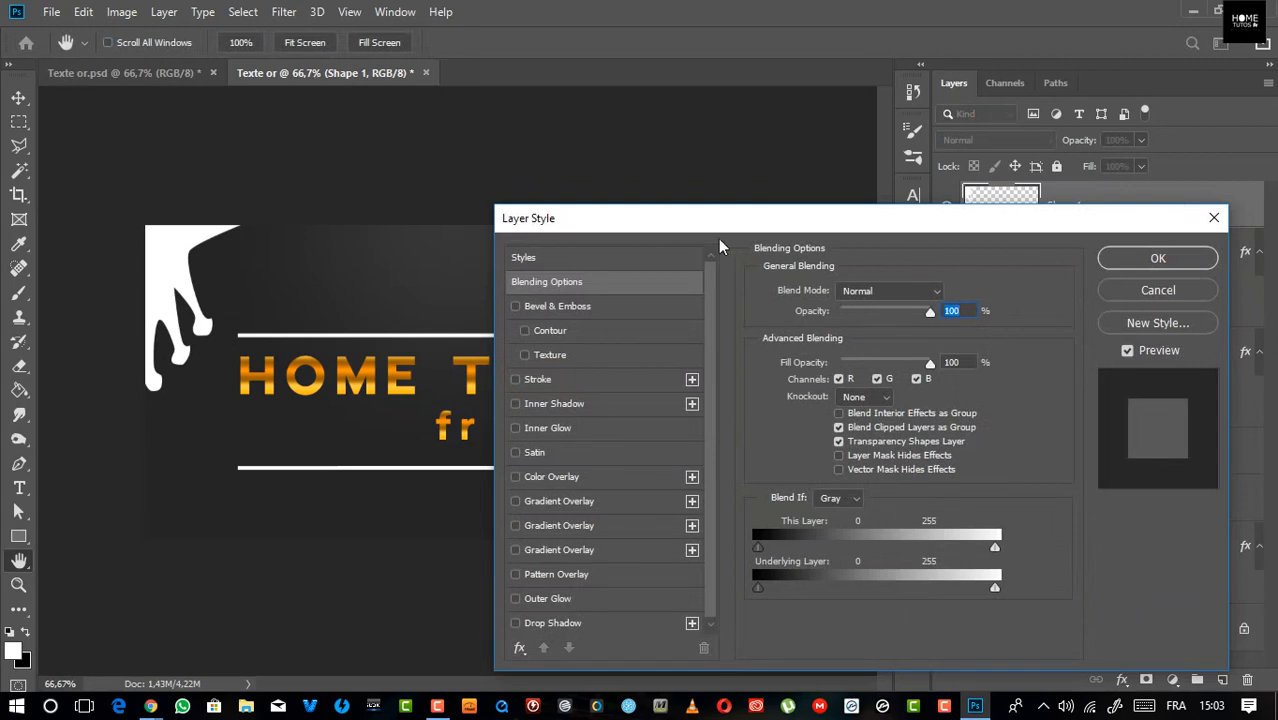
left_click(604, 258)
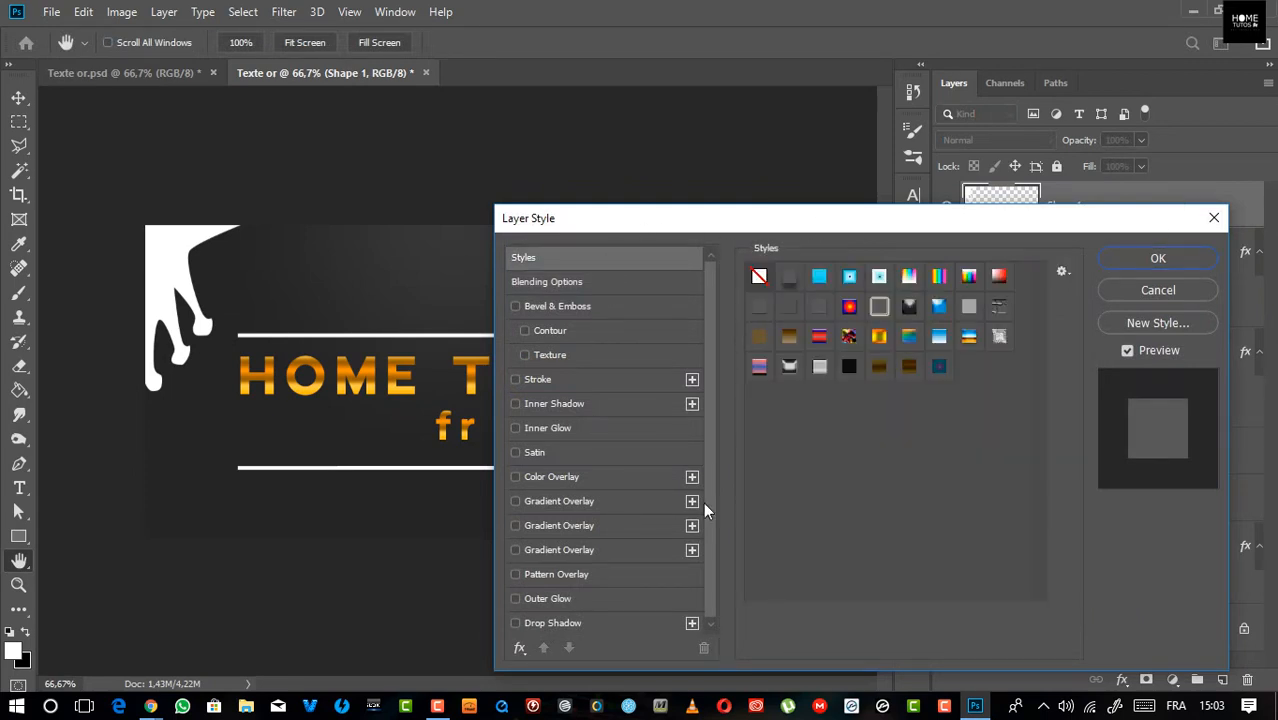
left_click(909, 368)
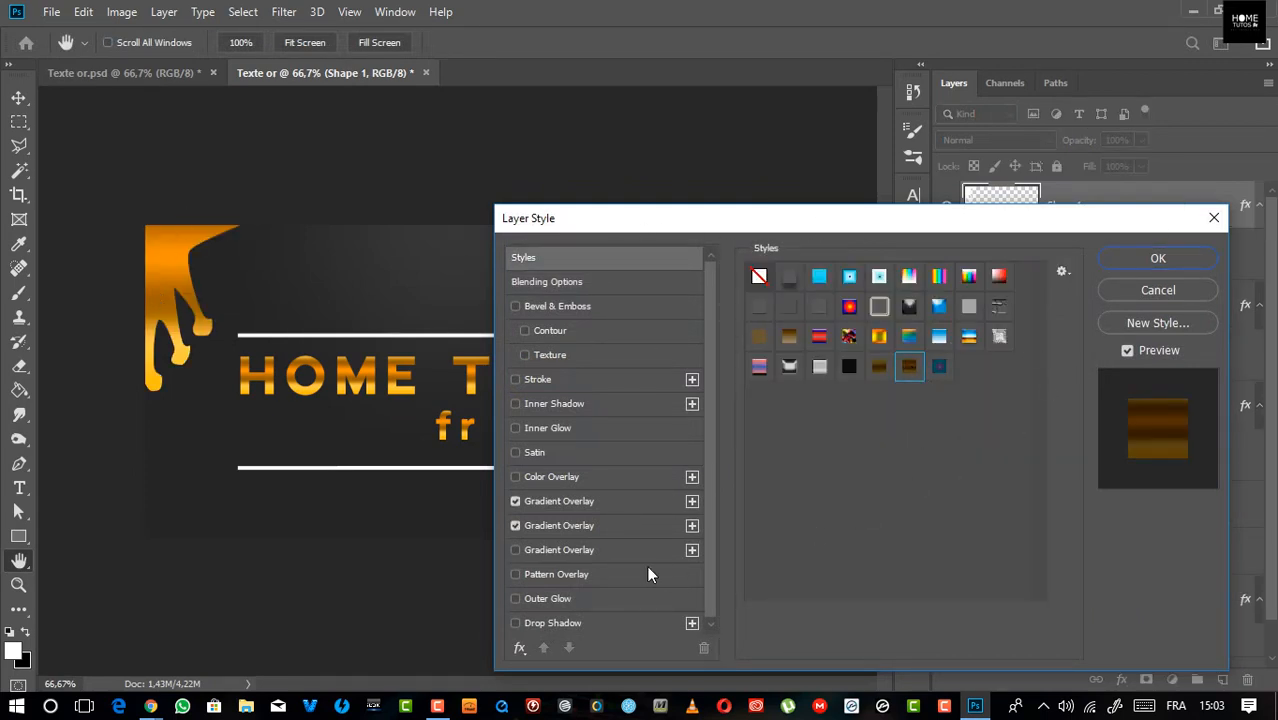
Step: Change the drip's upper gradient overlay, the one with 59% opacity, to the Radial style and reposition it within the shape
left_click(612, 501)
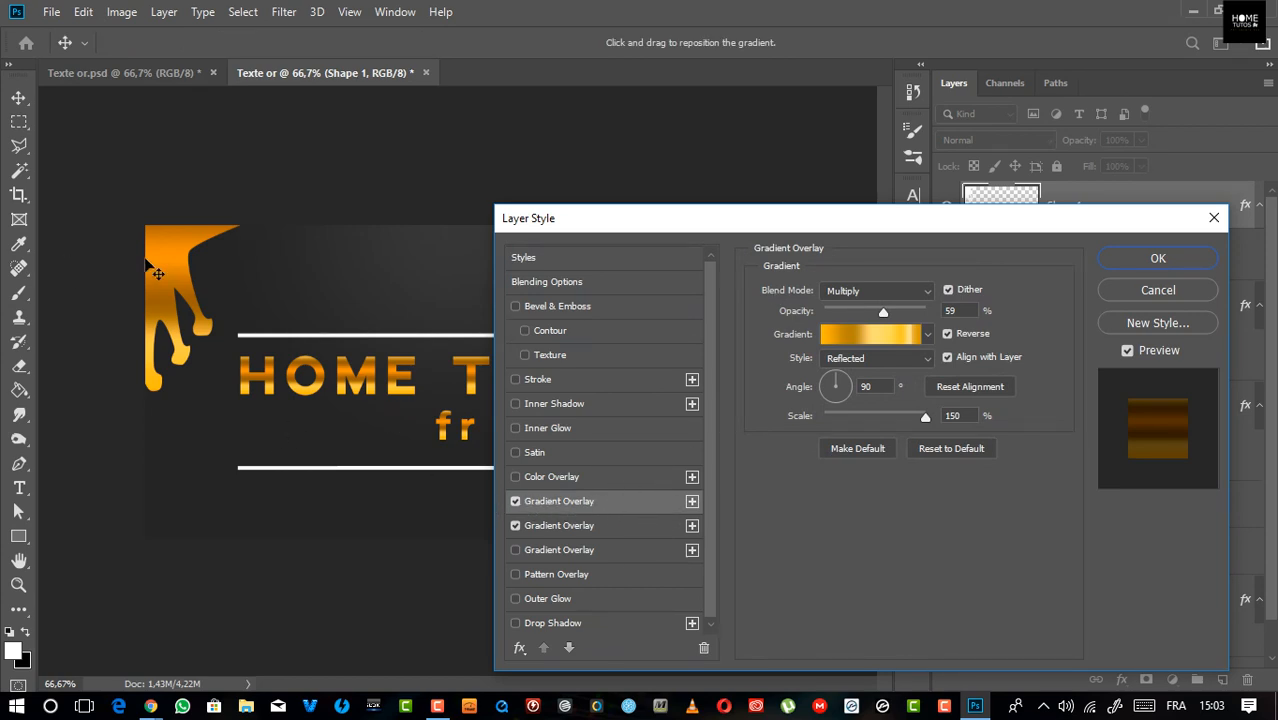
left_click_drag(167, 272, 191, 267)
left_click(860, 358)
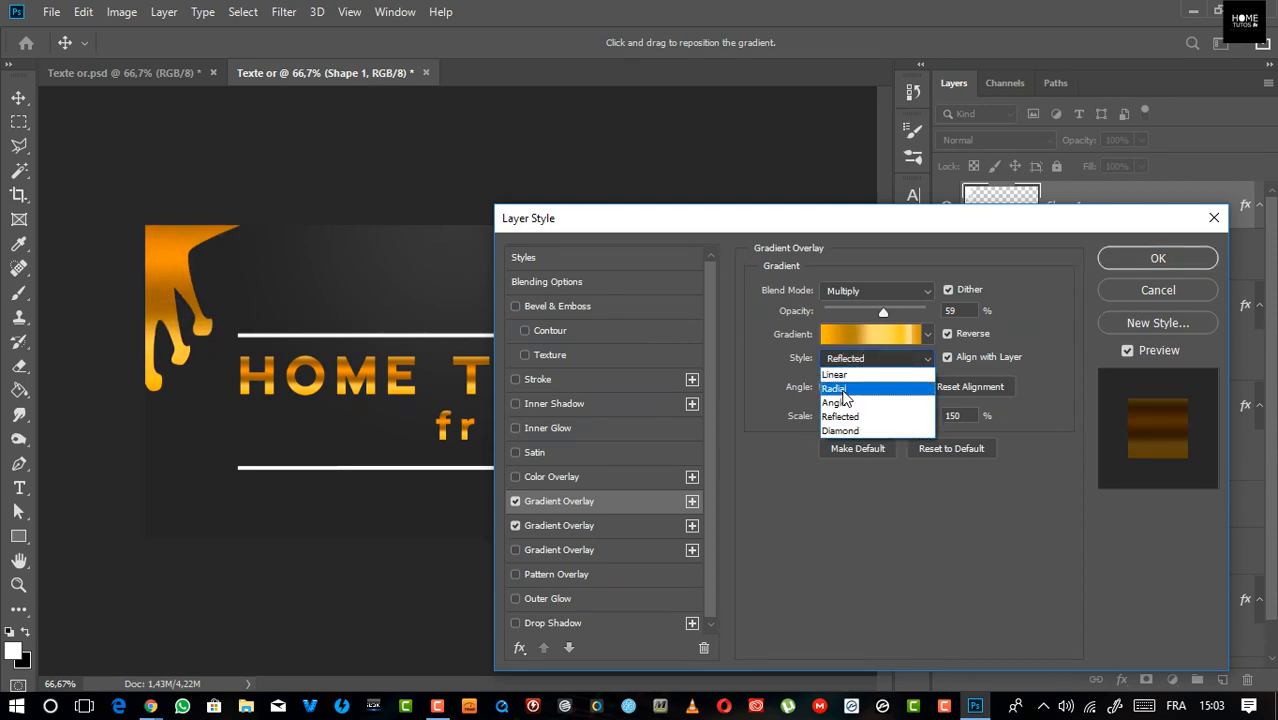
left_click(865, 388)
left_click_drag(166, 271, 188, 243)
Step: Change the drip's second gradient overlay to the Radial style, shift it slightly downward and accept the layer style
left_click(590, 525)
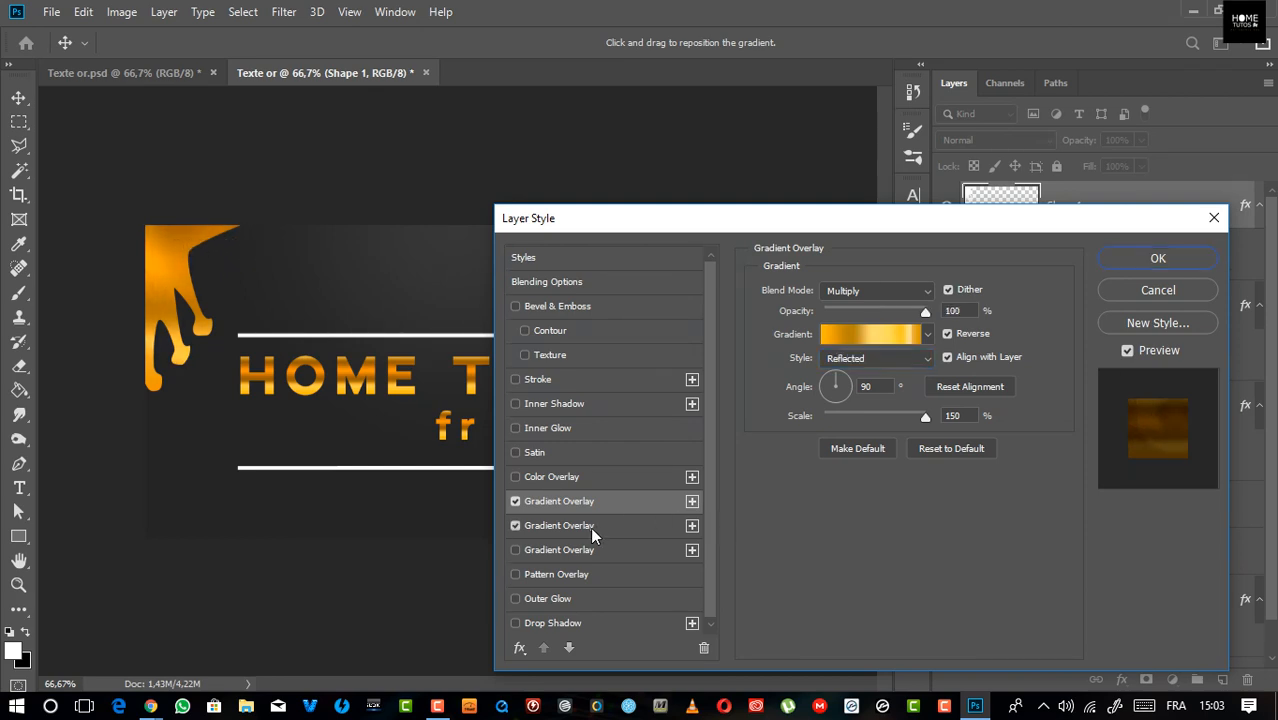
left_click(868, 360)
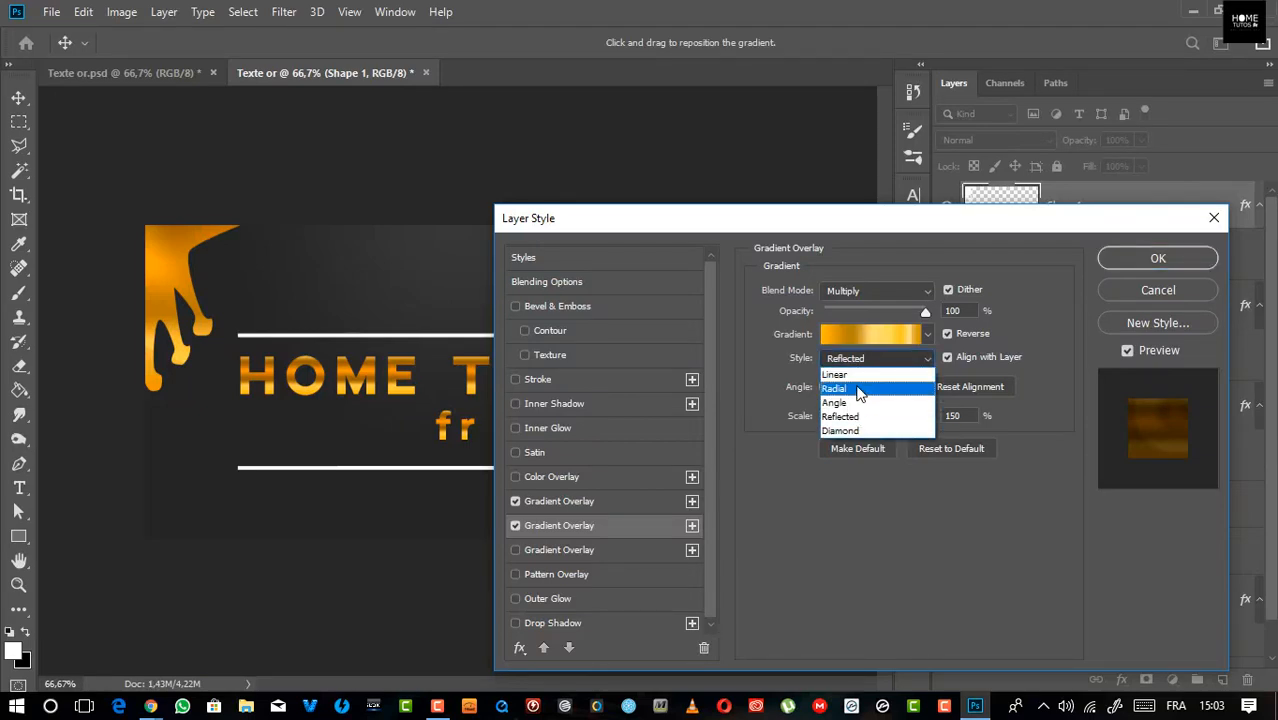
left_click(850, 390)
mouse_move(168, 279)
left_mouse_down()
mouse_move(156, 337)
mouse_move(188, 363)
mouse_move(165, 330)
mouse_move(178, 275)
mouse_move(158, 262)
mouse_move(148, 308)
mouse_move(170, 300)
left_mouse_up()
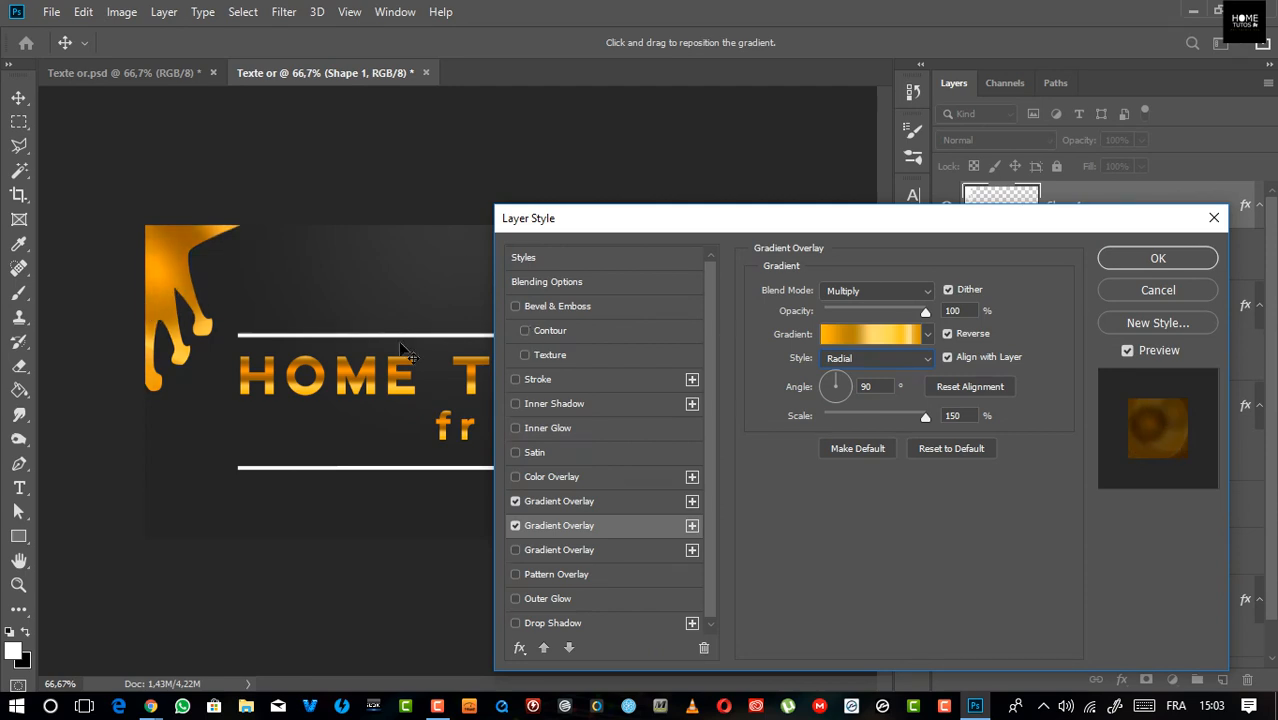
left_click(1156, 262)
left_click(764, 163)
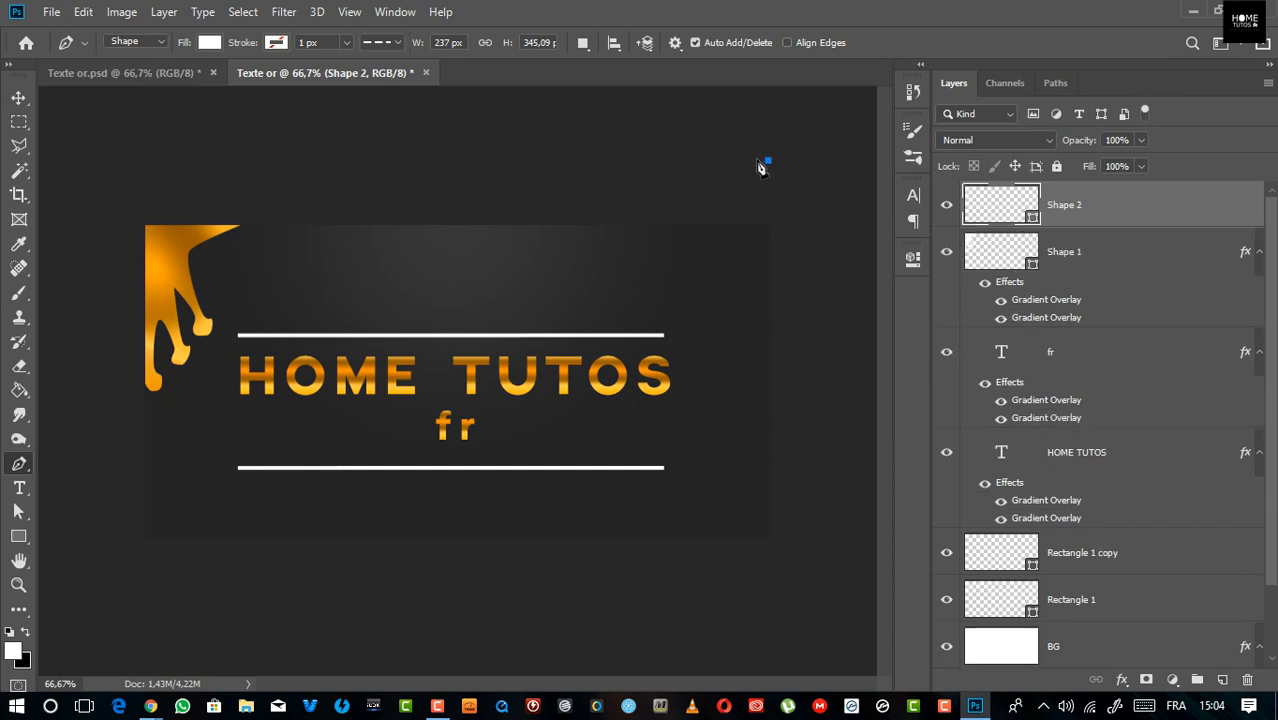
left_click(150, 73)
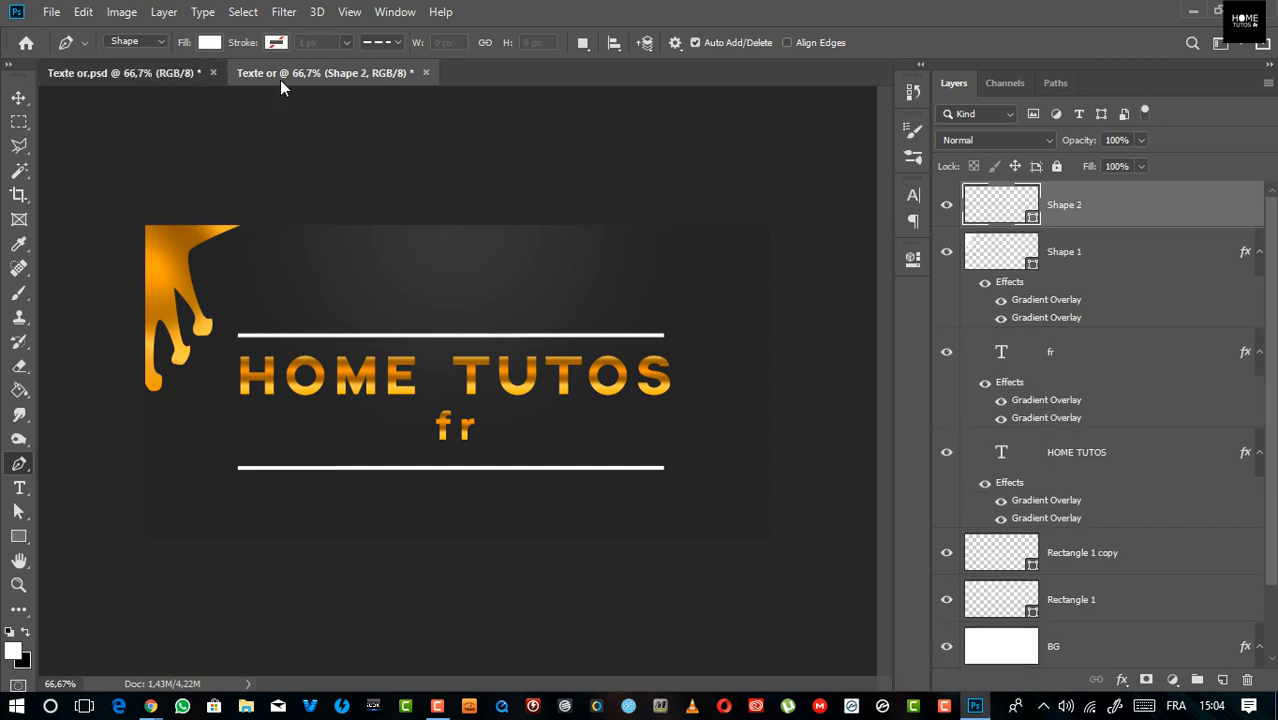
left_click(335, 76)
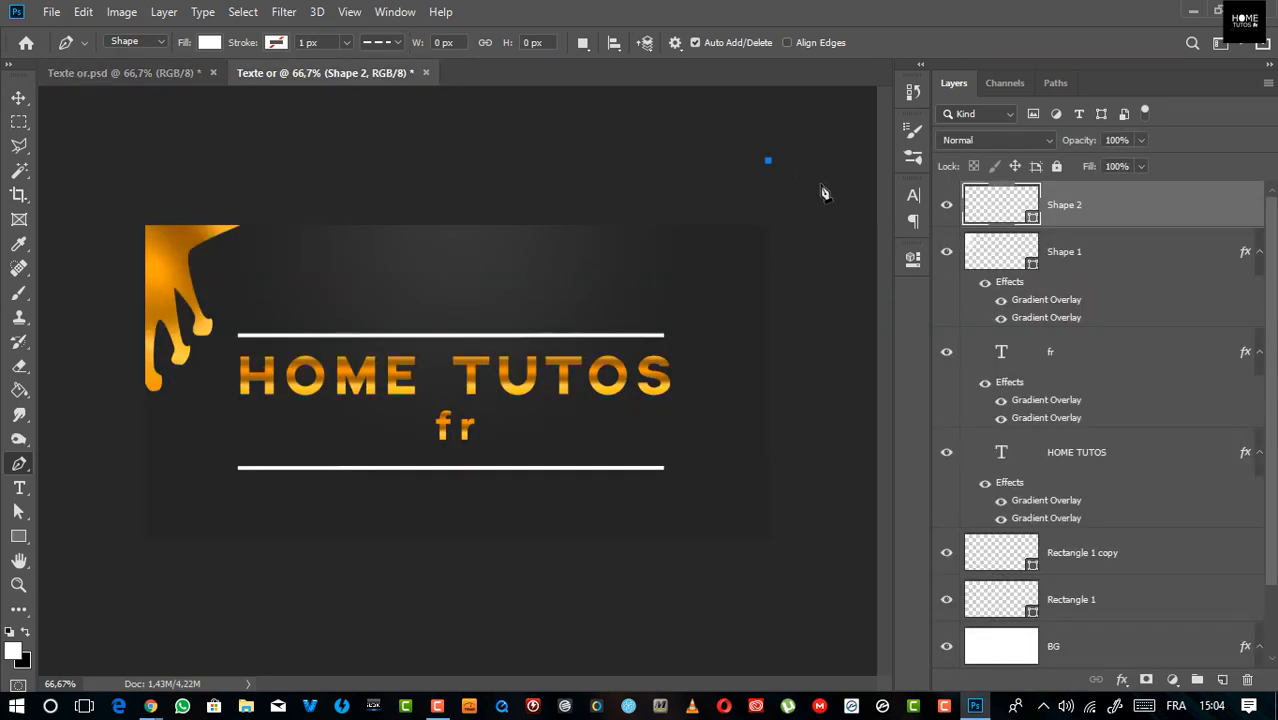
key("ctrl+z")
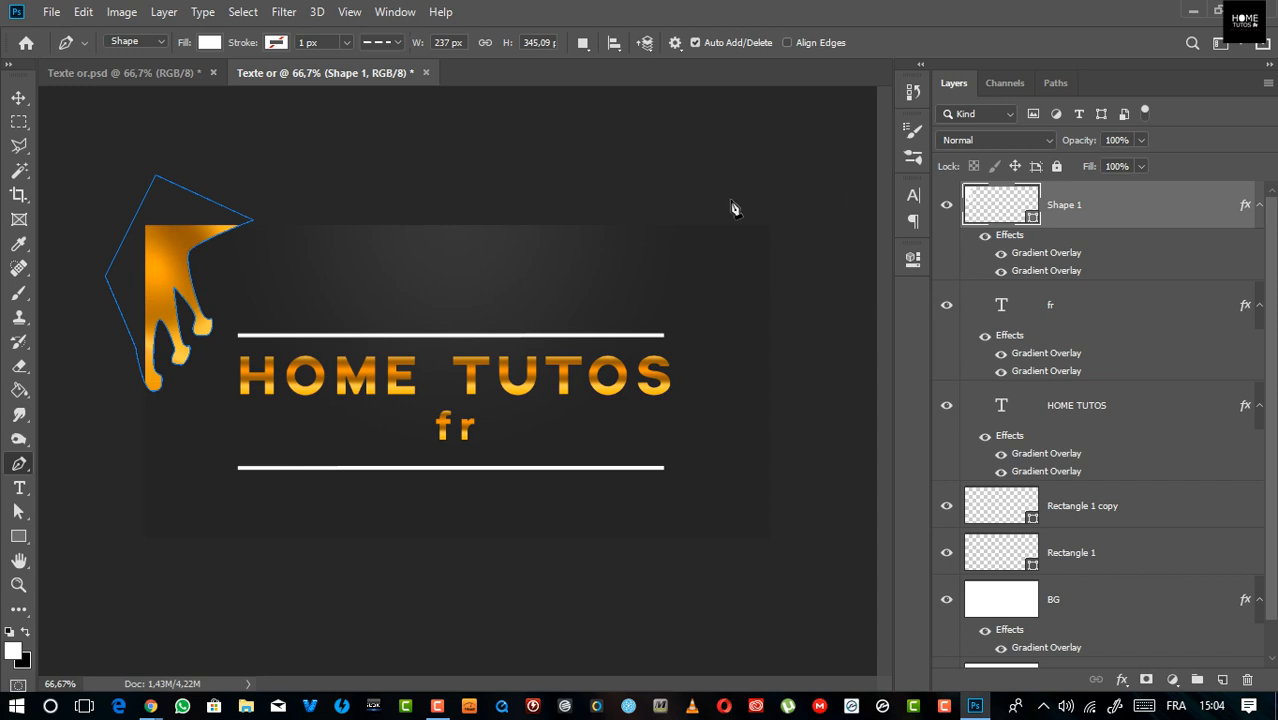
Step: Switch to the Move tool and deselect the corner drip shape
left_click(18, 96)
left_click(355, 135)
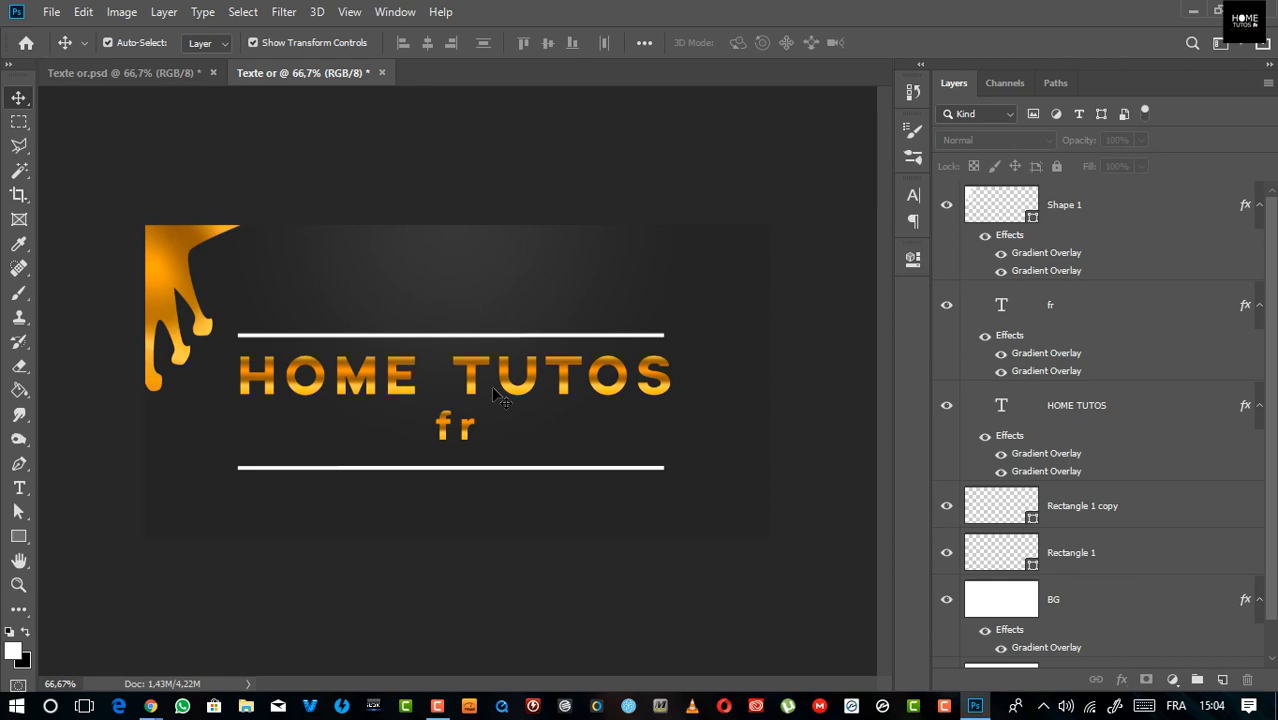
key("ctrl")
key("ctrl+shift+s")
left_click(930, 640)
Step: Save a JPEG copy of the design as "Texte or 2" in the Texte or folder, with Maximum quality 12 and the Baseline ("Standard") format
left_click(51, 11)
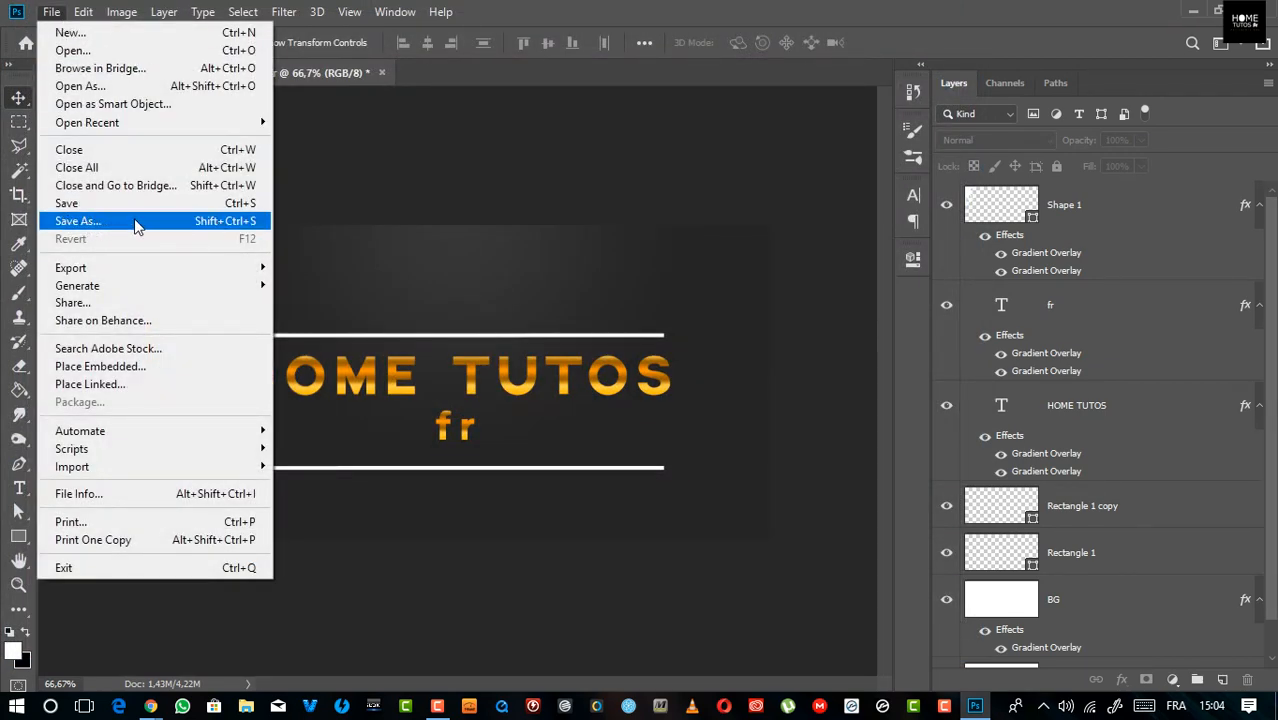
left_click(106, 221)
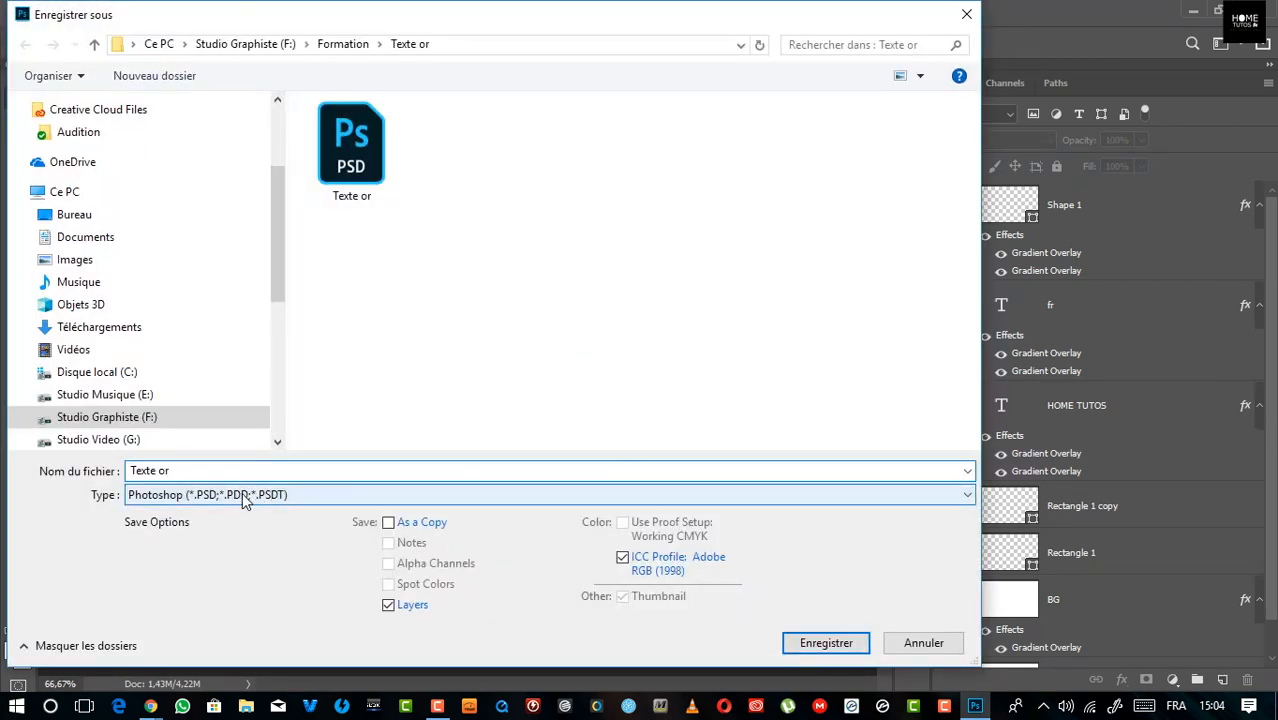
left_click(531, 494)
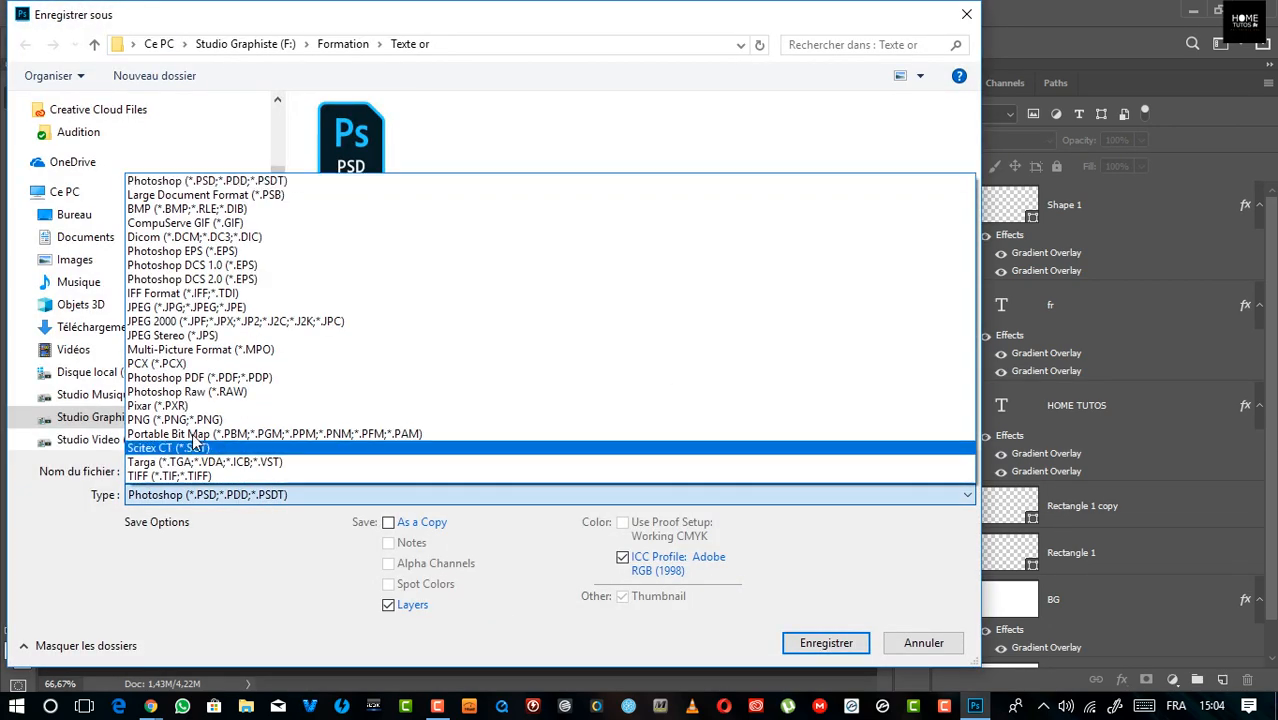
left_click(196, 307)
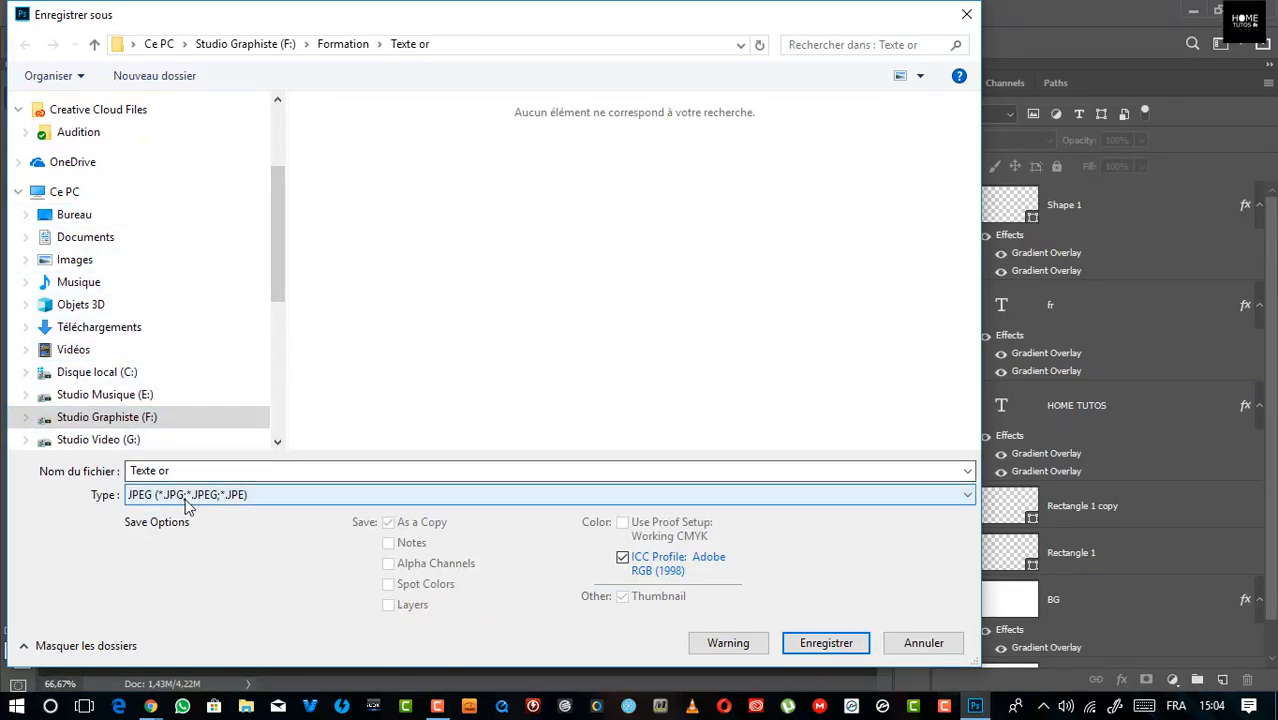
left_click(303, 464)
left_click(303, 464)
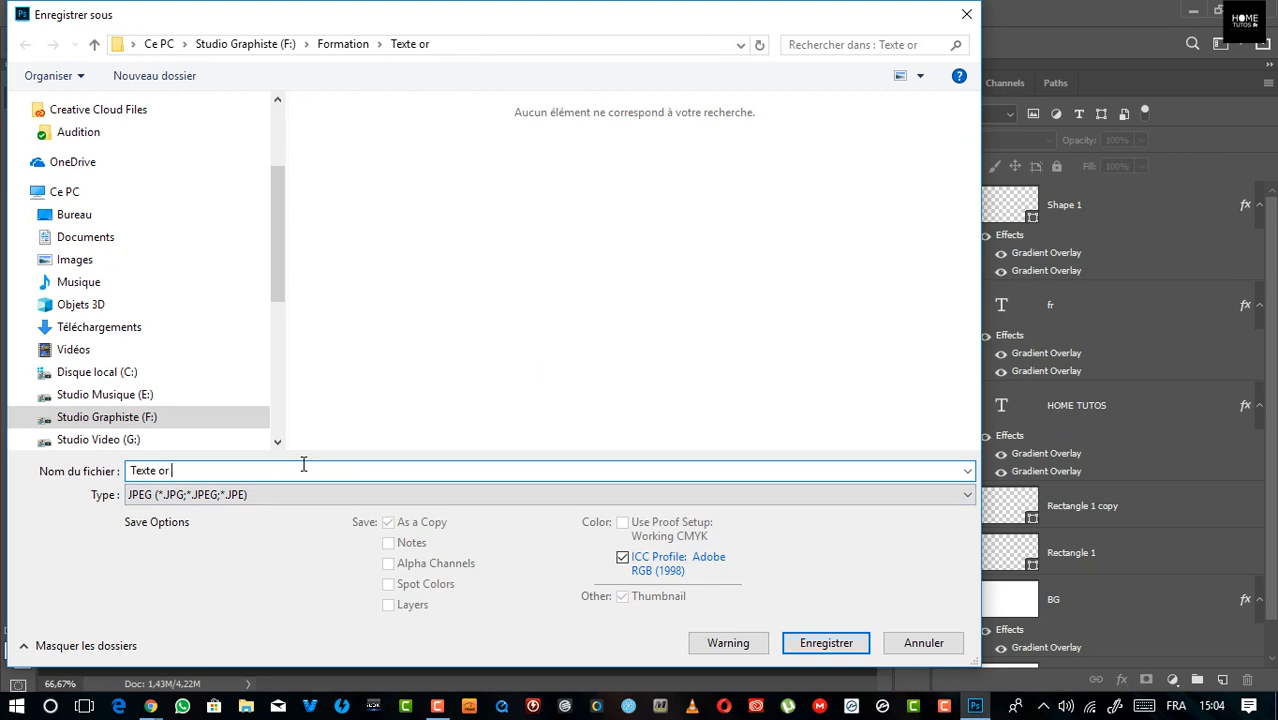
type("2")
left_click(818, 646)
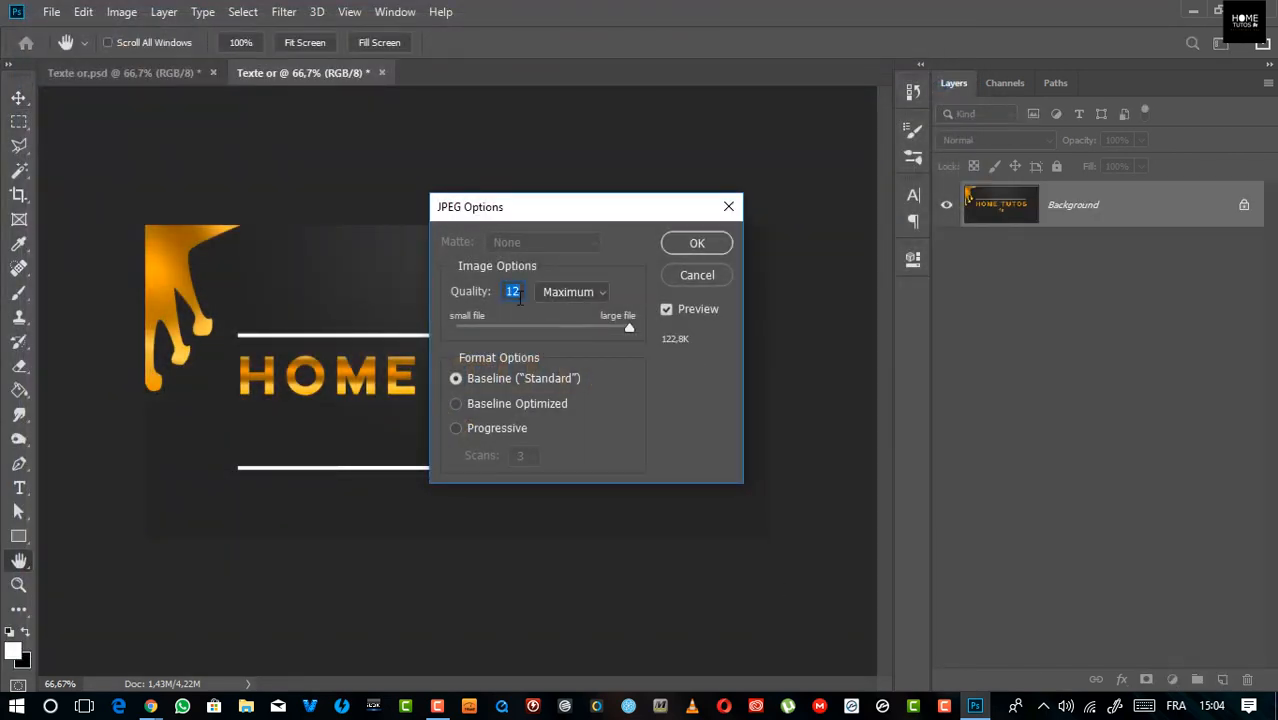
left_click(700, 245)
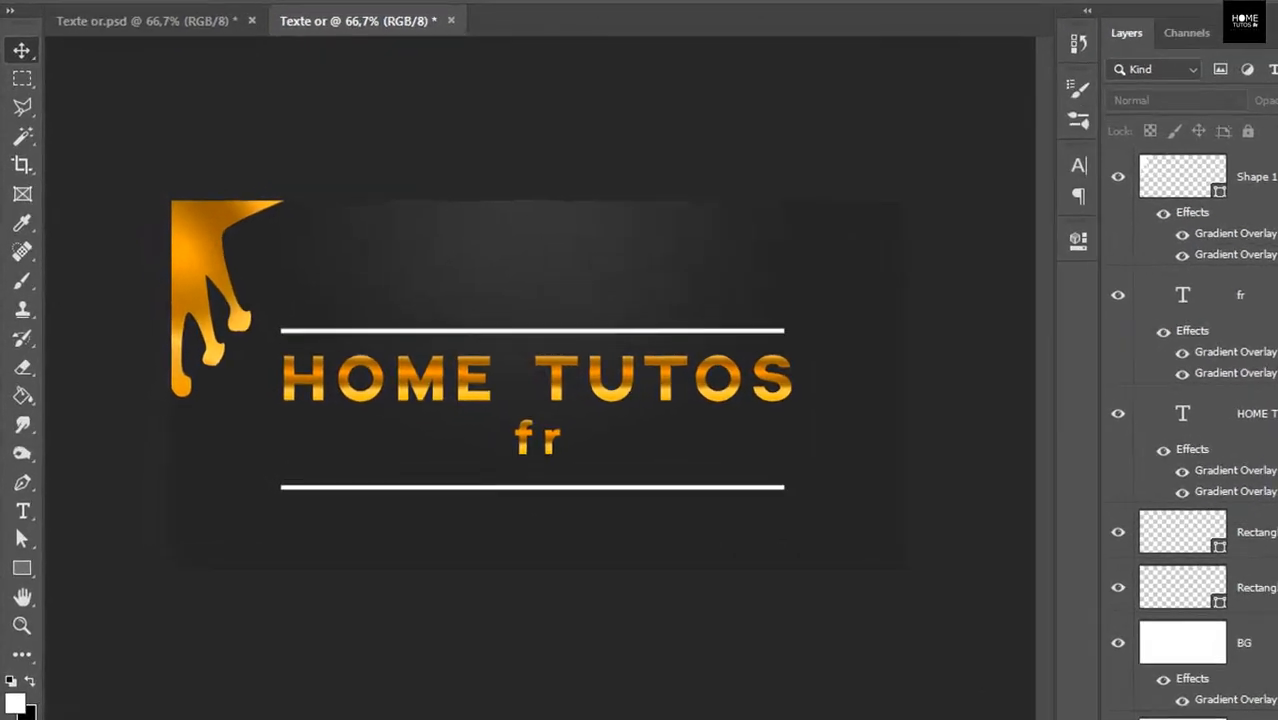
Step: Switch to the Home Tutos fr Facebook group in Chrome and browse its discussion to the yes/no poll with the HOME TUTOS images
mouse_move(153, 704)
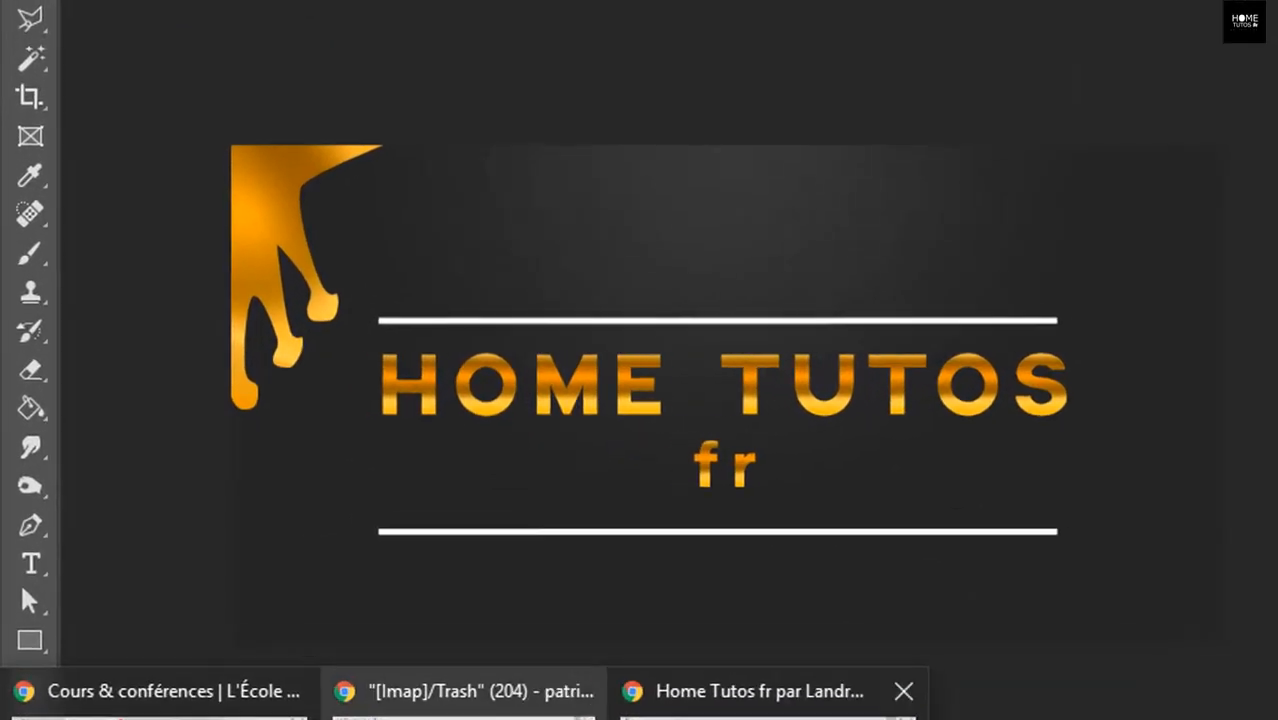
left_click(712, 711)
scroll(890, 277, "up", 8)
scroll(1020, 268, "up", 20)
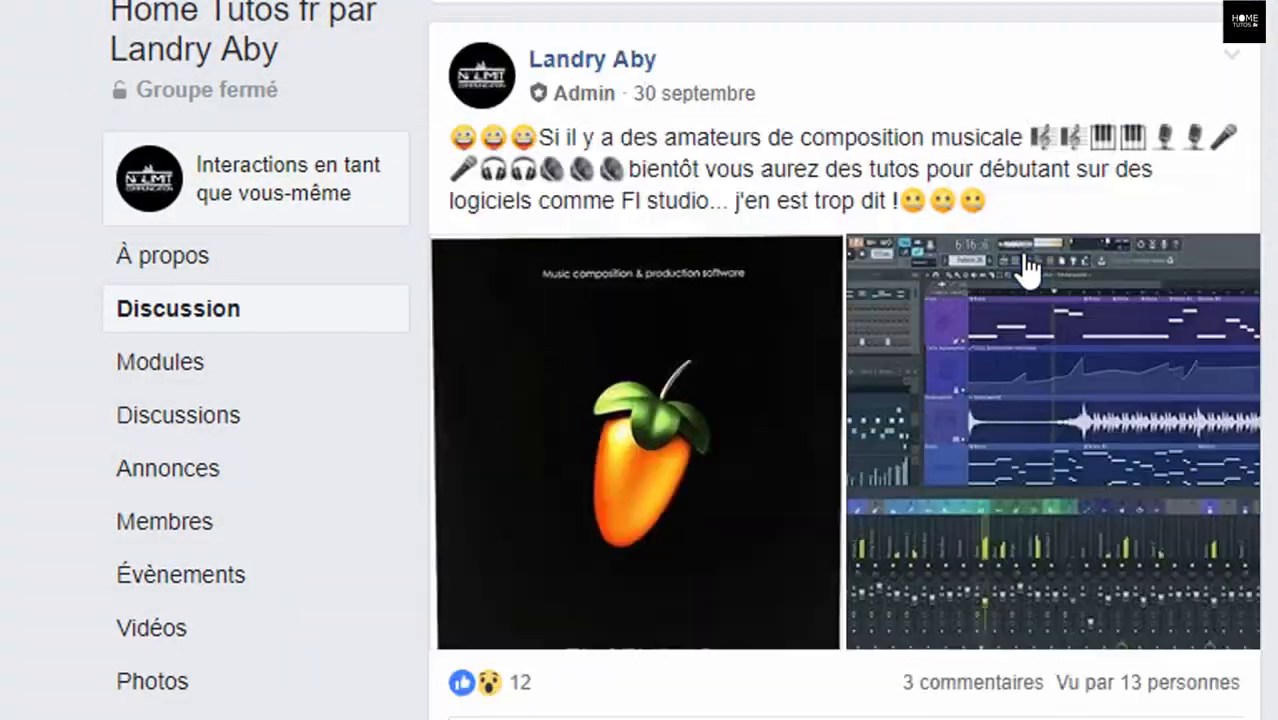
scroll(1050, 268, "up", 3)
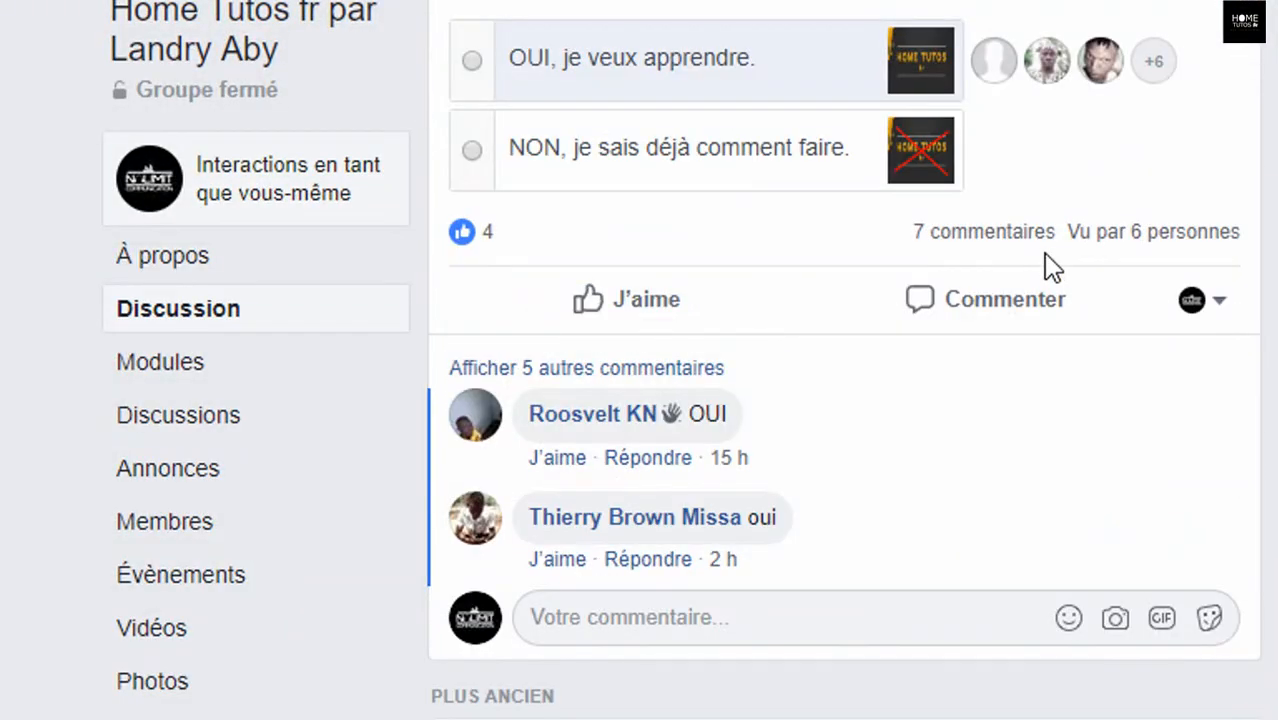